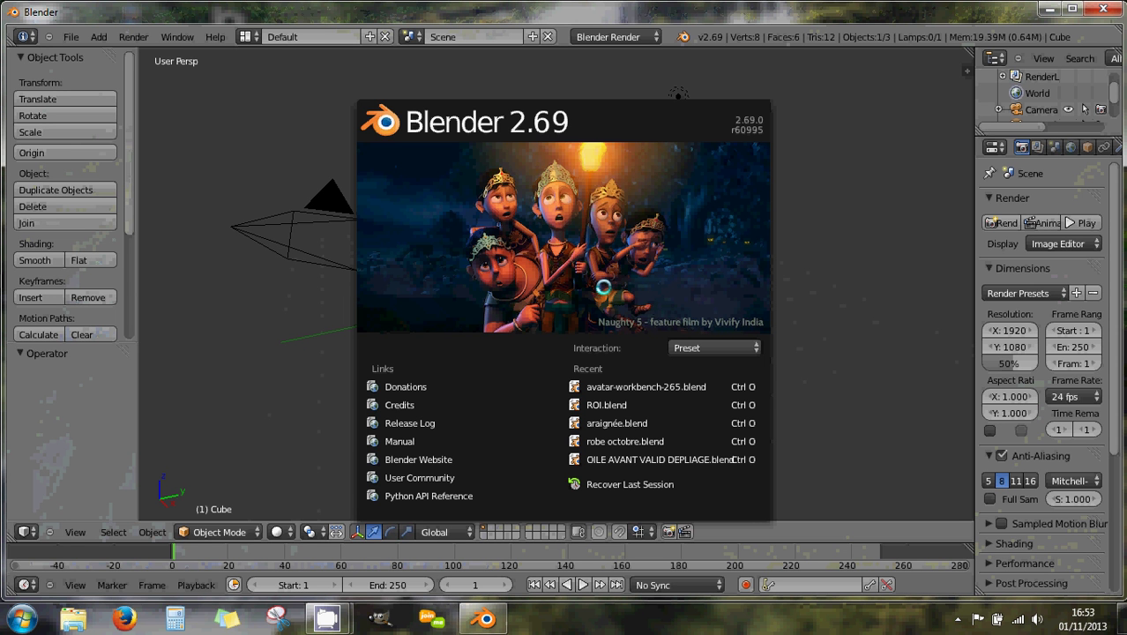
- Dismiss the splash screen and examine the mesh tools offered for the default cube in Edit Mode
{"action": "left_click", "coordinate": [803, 295]}
{"action": "mouse_move", "coordinate": [554, 304]}
{"action": "middle_mouse_down"}
{"action": "mouse_move", "coordinate": [674, 304]}
{"action": "mouse_move", "coordinate": [524, 294]}
{"action": "mouse_move", "coordinate": [547, 289]}
{"action": "middle_mouse_up"}
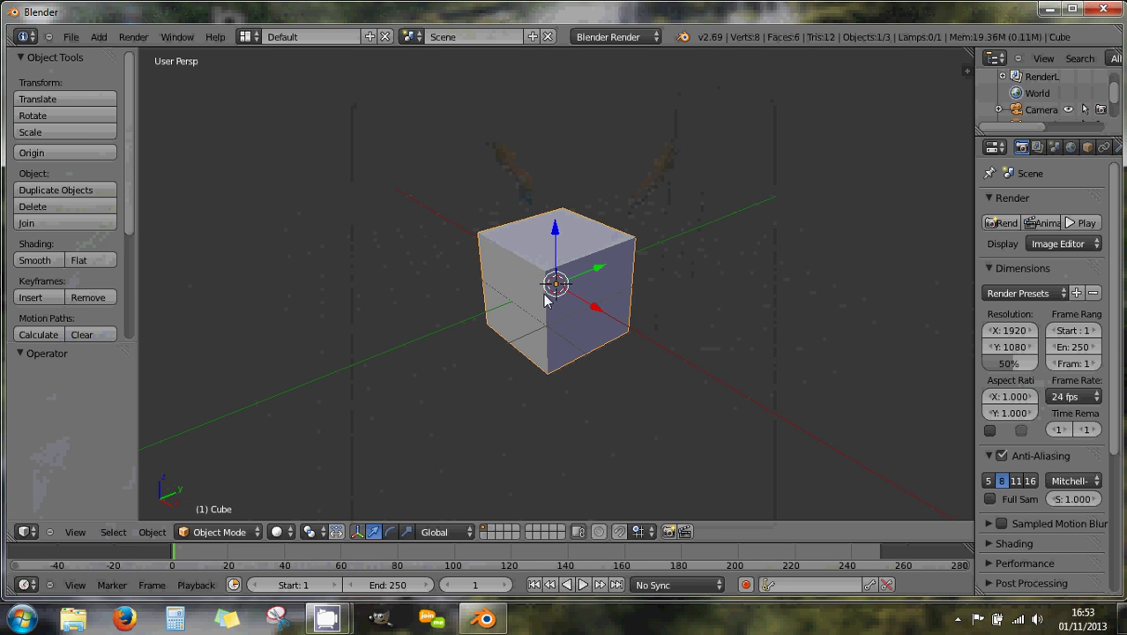
{"action": "key", "text": "Tab"}
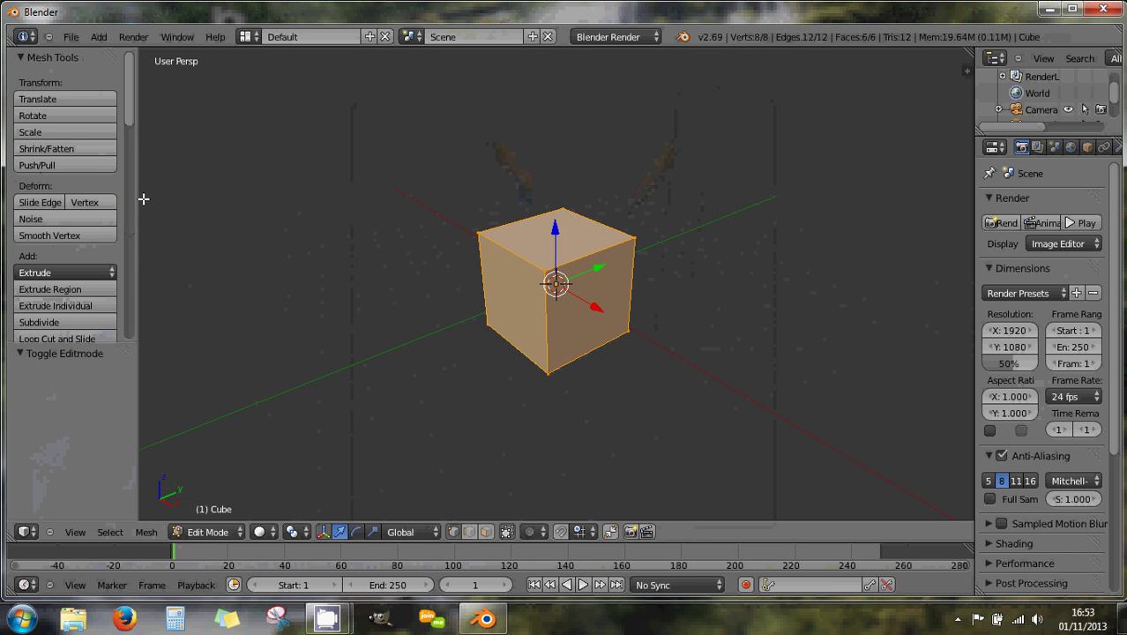
{"action": "left_click_drag", "start_coordinate": [130, 125], "coordinate": [129, 172]}
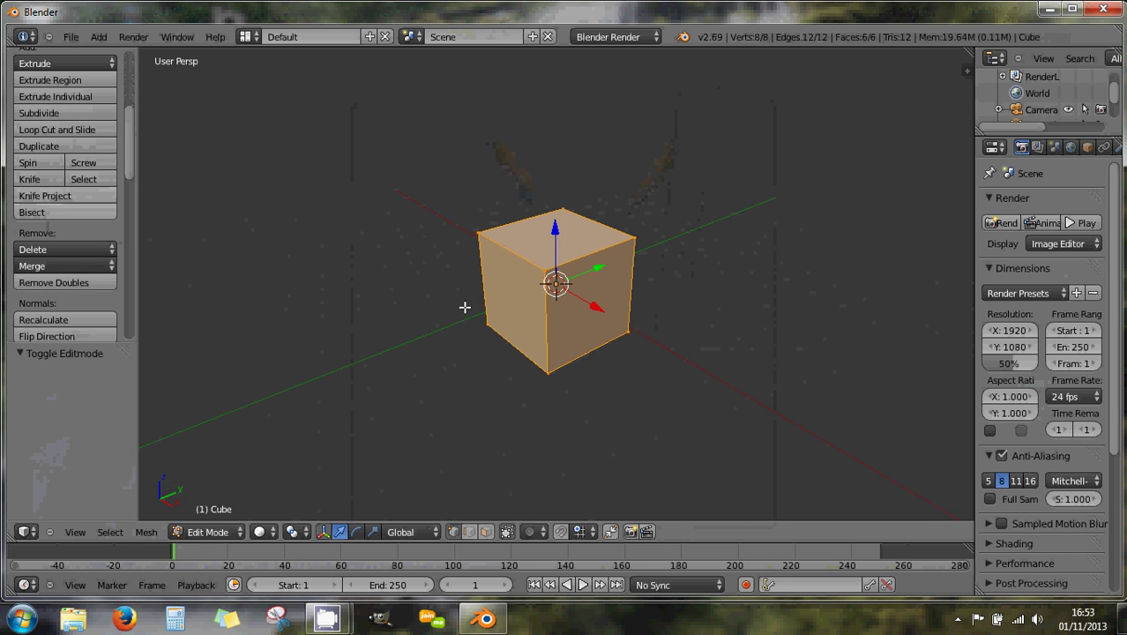
{"action": "middle_click_drag", "start_coordinate": [464, 307], "coordinate": [430, 300]}
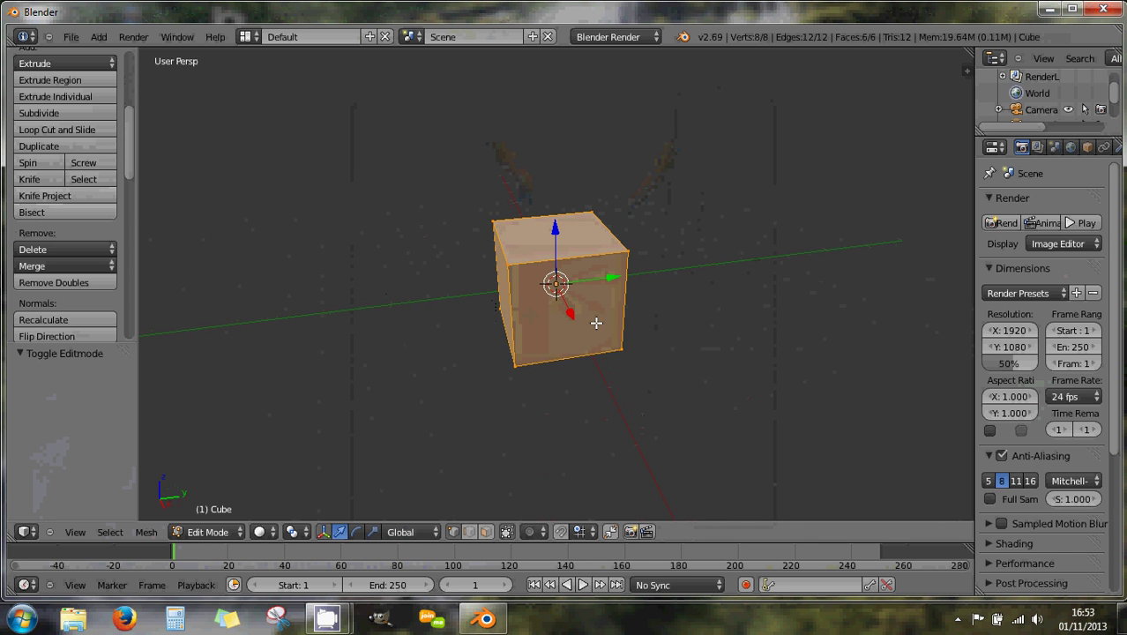
{"action": "middle_click_drag", "start_coordinate": [595, 321], "coordinate": [579, 332]}
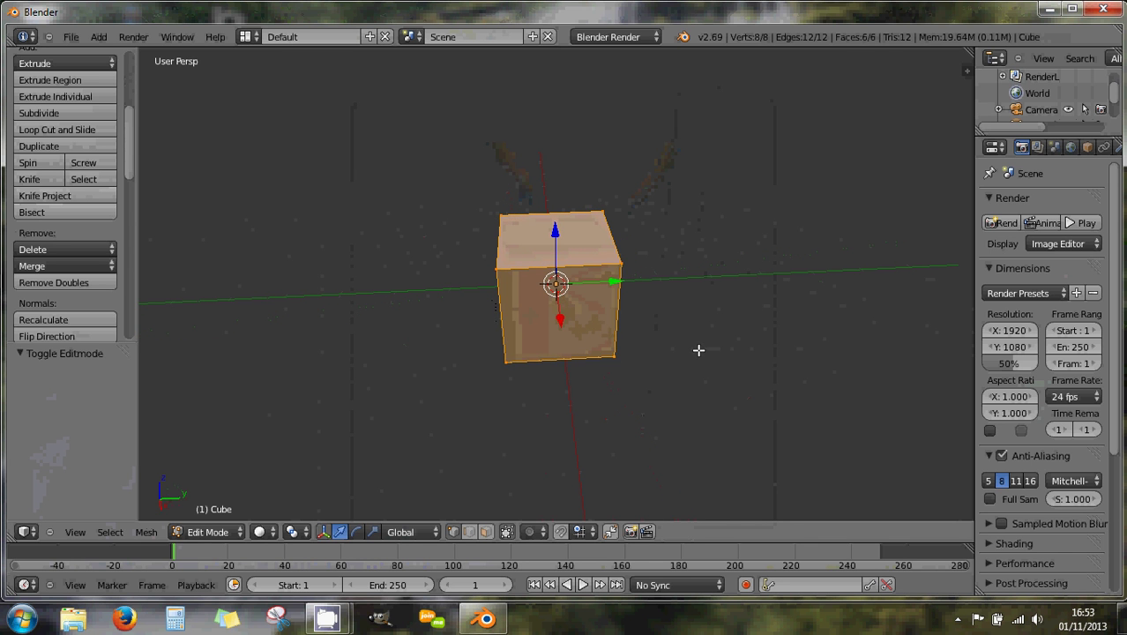
{"action": "key", "text": "Tab"}
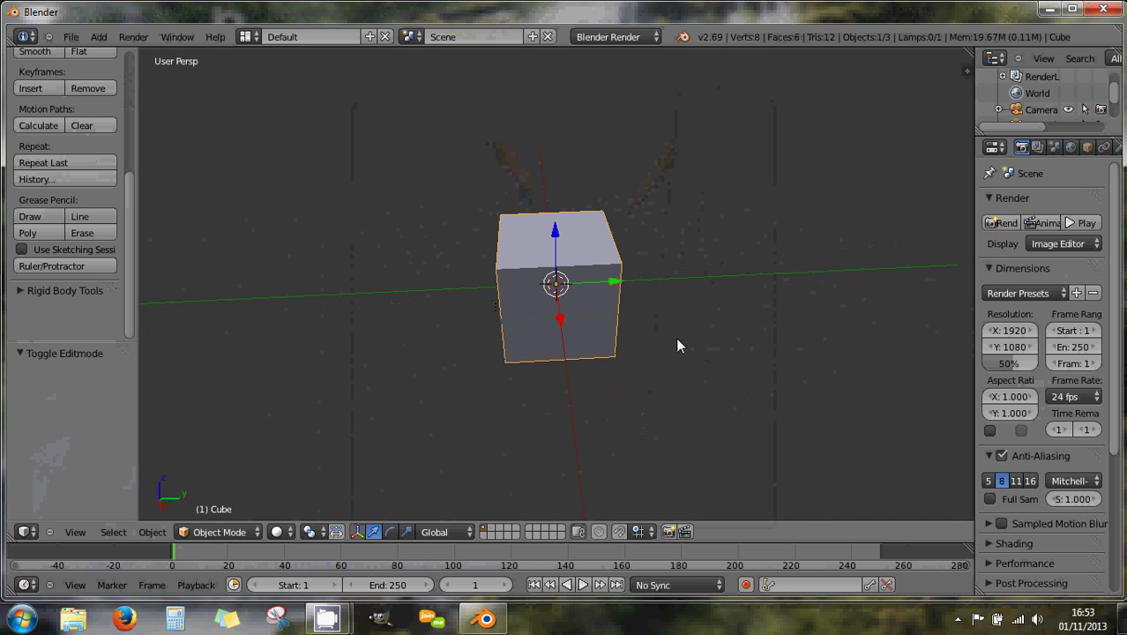
- Add a plane in Object Mode and raise it about 1.77 units along Z so it floats above the cube
{"action": "key", "text": "shift+a"}
{"action": "mouse_move", "coordinate": [677, 344]}
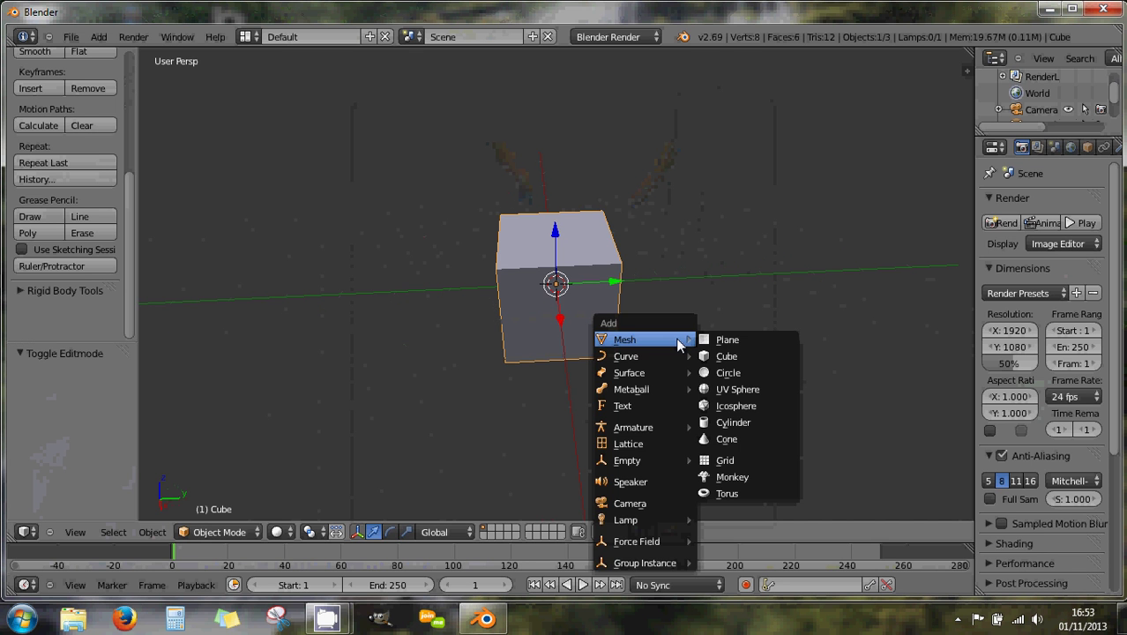
{"action": "left_click", "coordinate": [726, 342]}
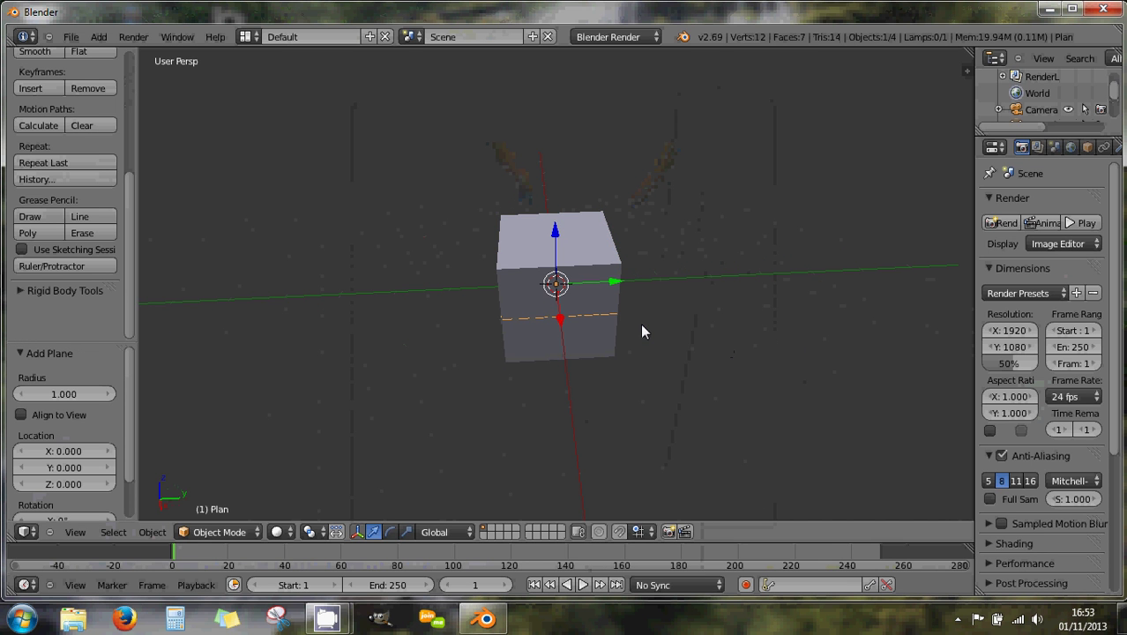
{"action": "key", "text": "g"}
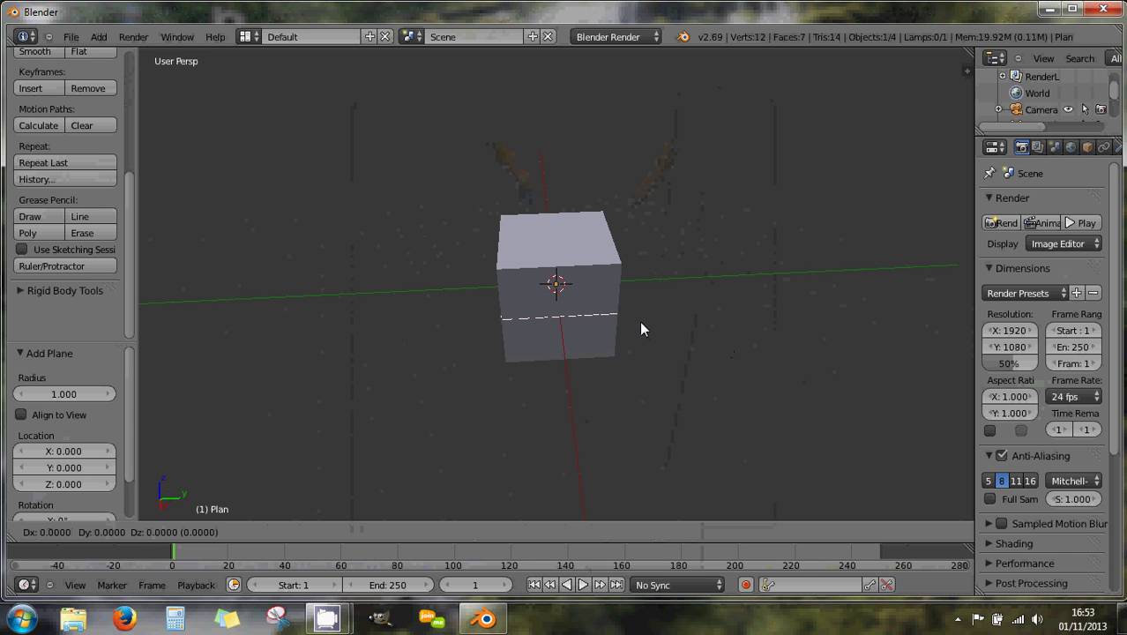
{"action": "key", "text": "z"}
{"action": "left_click", "coordinate": [630, 233]}
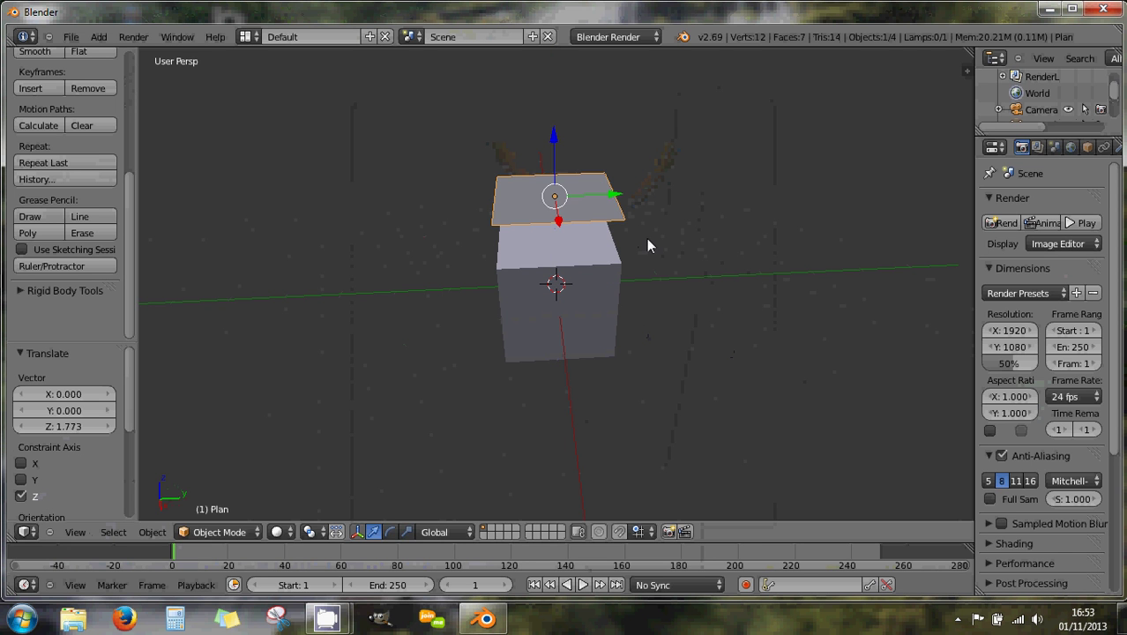
- Scale the plane down uniformly to about 0.46 of its size
{"action": "key", "text": "s"}
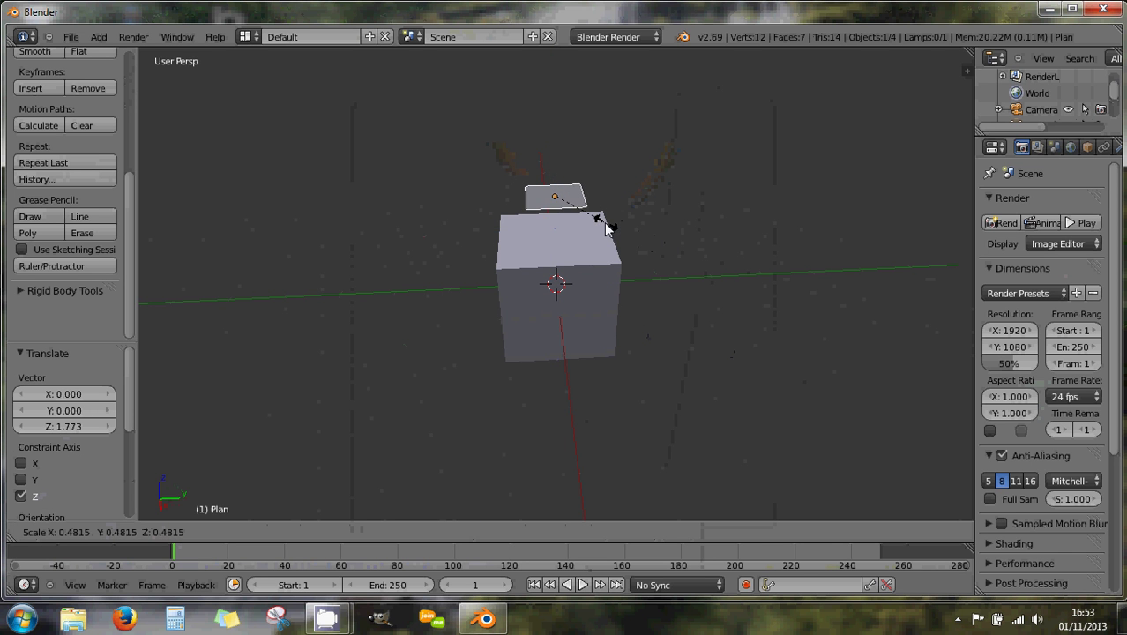
{"action": "left_click", "coordinate": [603, 227]}
{"action": "middle_click_drag", "start_coordinate": [580, 229], "coordinate": [593, 266]}
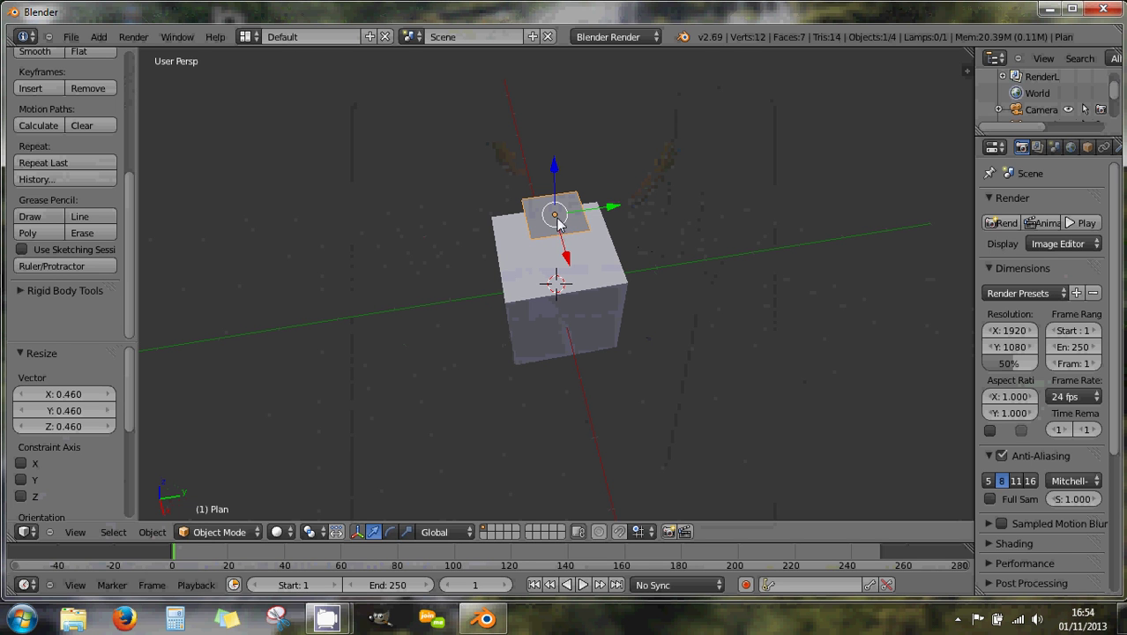
- Keeping the plane selected, edit the cube in top view and shift its mesh about -0.47 on Y and -0.43 on X
{"action": "right_click", "coordinate": [530, 306], "text": "shift"}
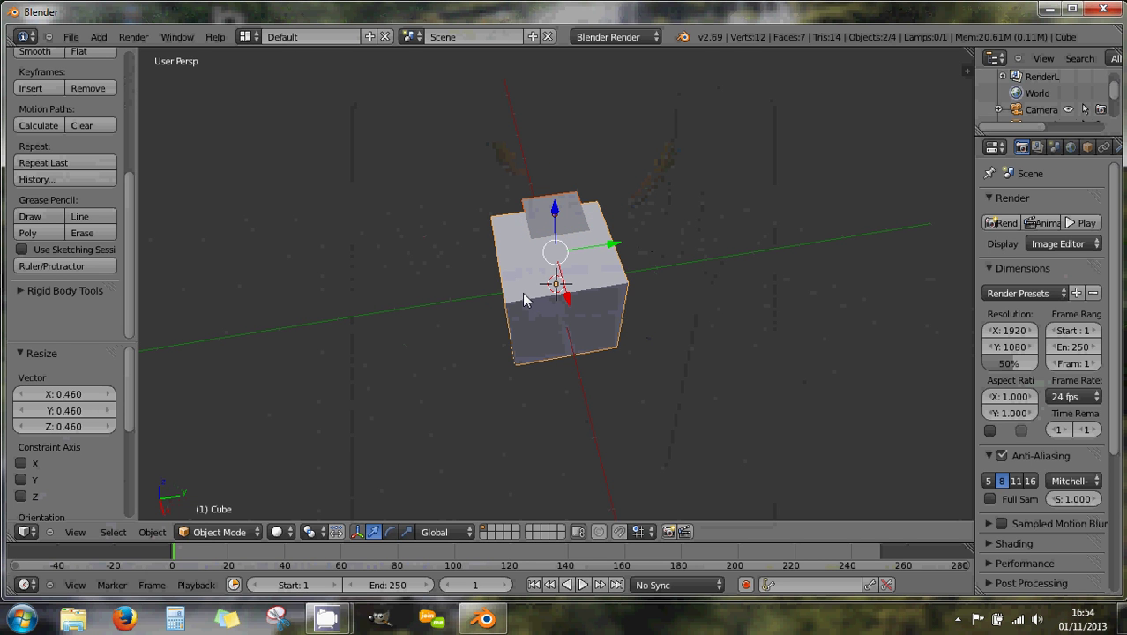
{"action": "key", "text": "Tab"}
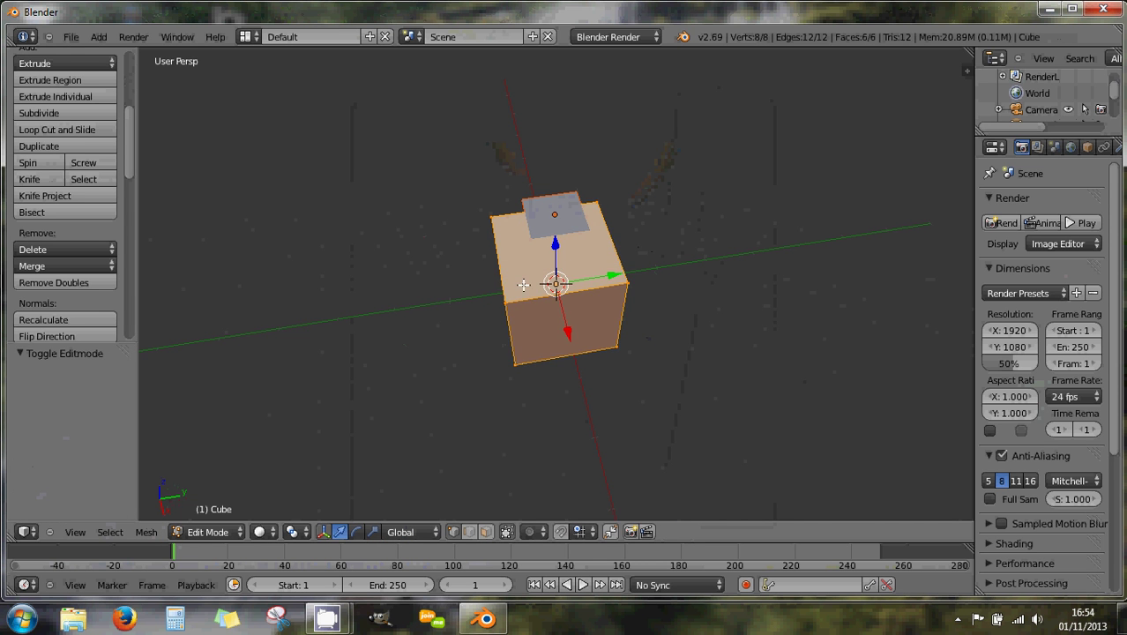
{"action": "middle_click_drag", "start_coordinate": [554, 278], "coordinate": [539, 298]}
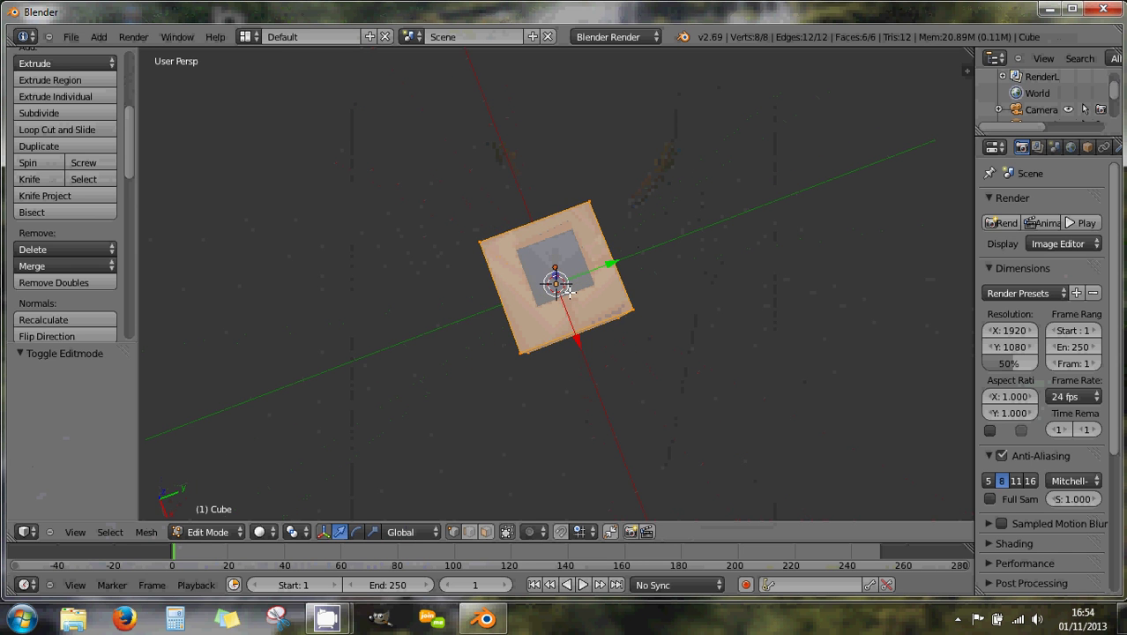
{"action": "key", "text": "KP_7"}
{"action": "scroll", "coordinate": [573, 286], "scroll_direction": "up", "scroll_amount": 5}
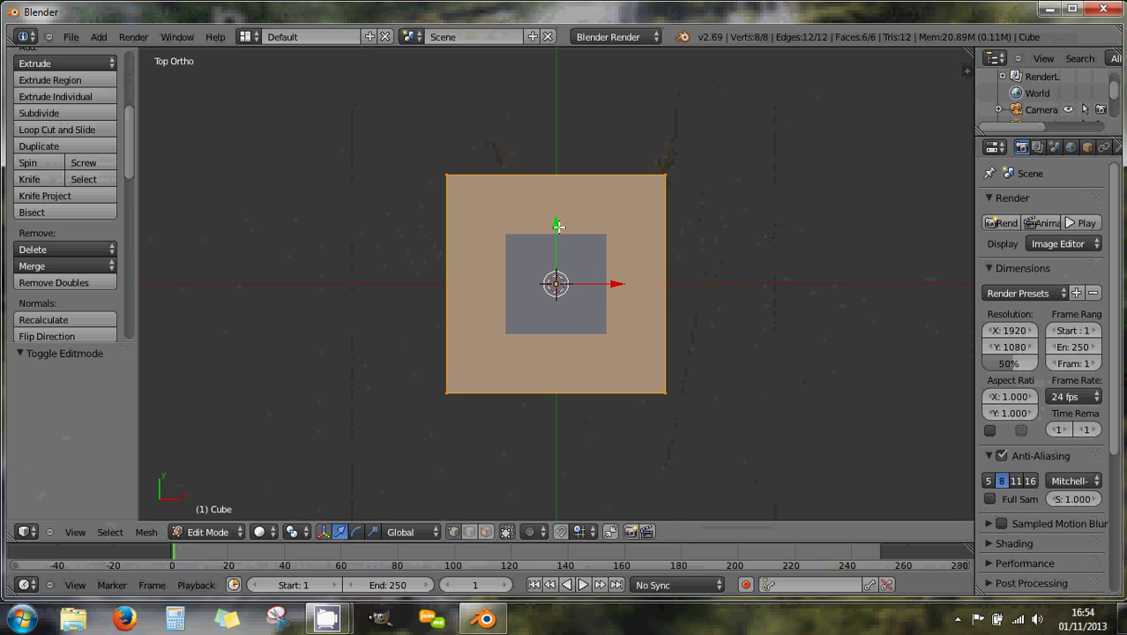
{"action": "left_click_drag", "start_coordinate": [555, 225], "coordinate": [557, 276]}
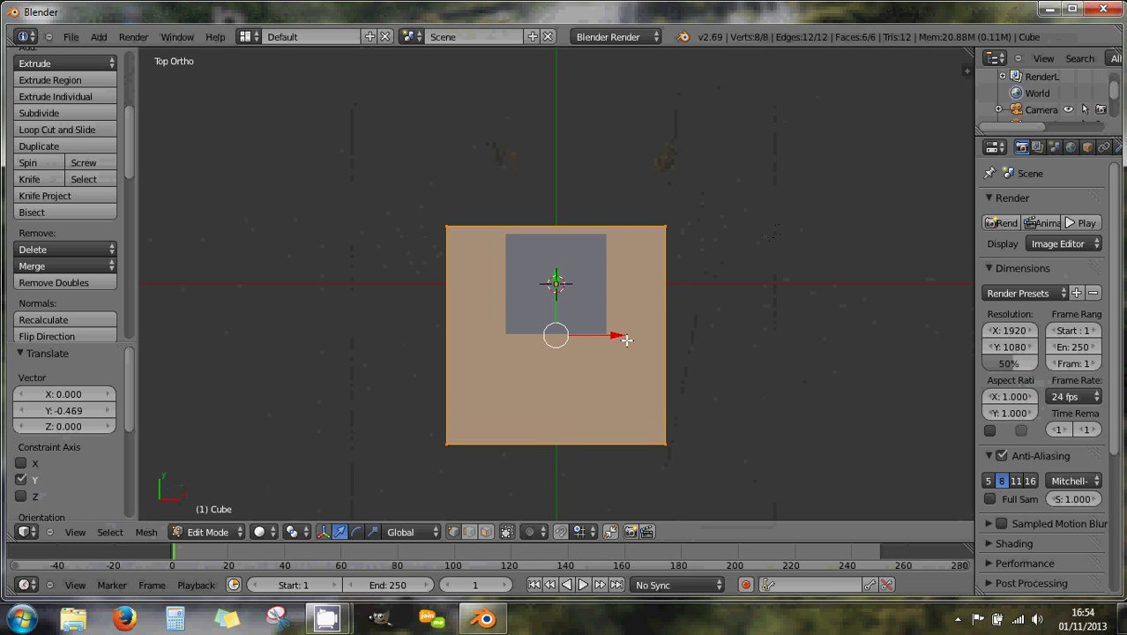
{"action": "left_click_drag", "start_coordinate": [626, 340], "coordinate": [577, 335]}
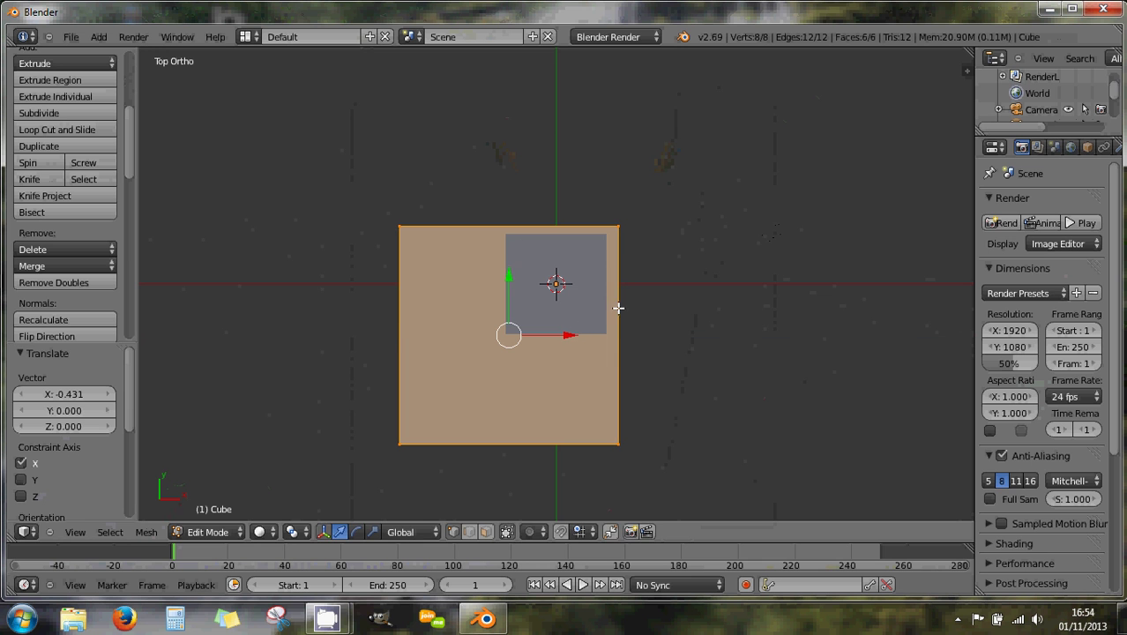
- Try to cut the plane's outline into the unsubdivided cube with Knife Project, inspect the cut and undo it
{"action": "left_click", "coordinate": [57, 201]}
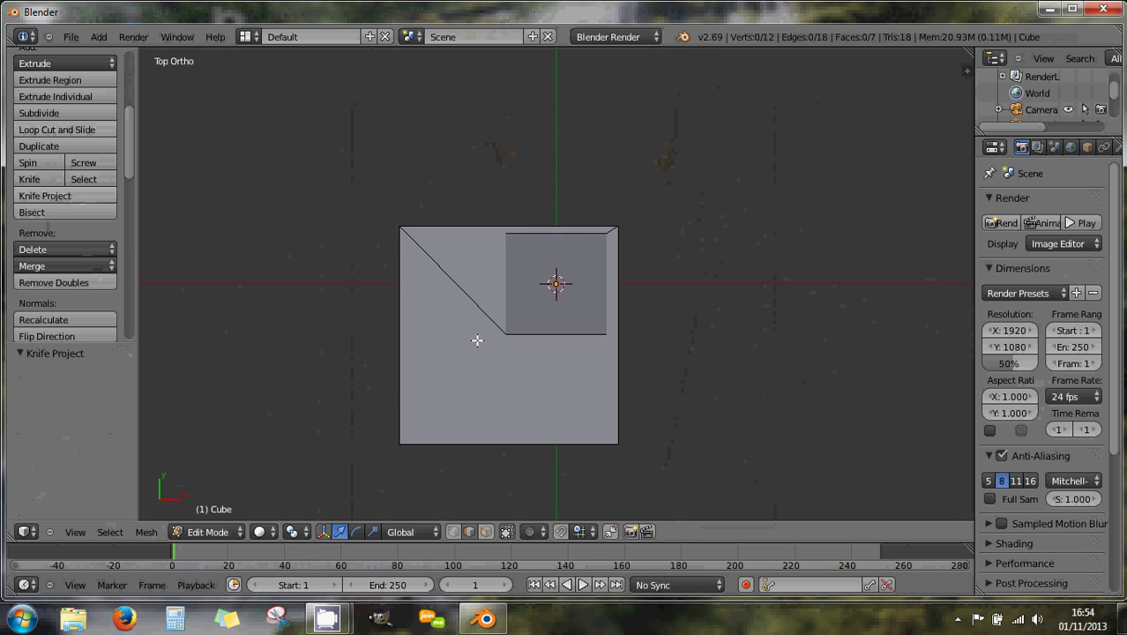
{"action": "middle_click_drag", "start_coordinate": [477, 340], "coordinate": [484, 171]}
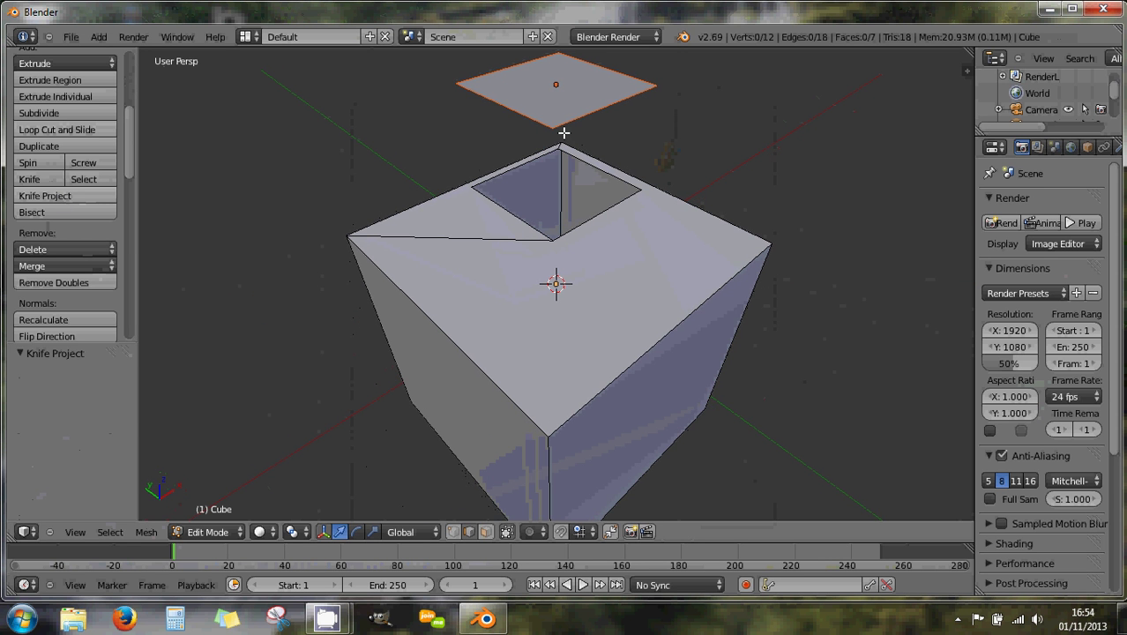
{"action": "middle_click_drag", "start_coordinate": [466, 227], "coordinate": [514, 145]}
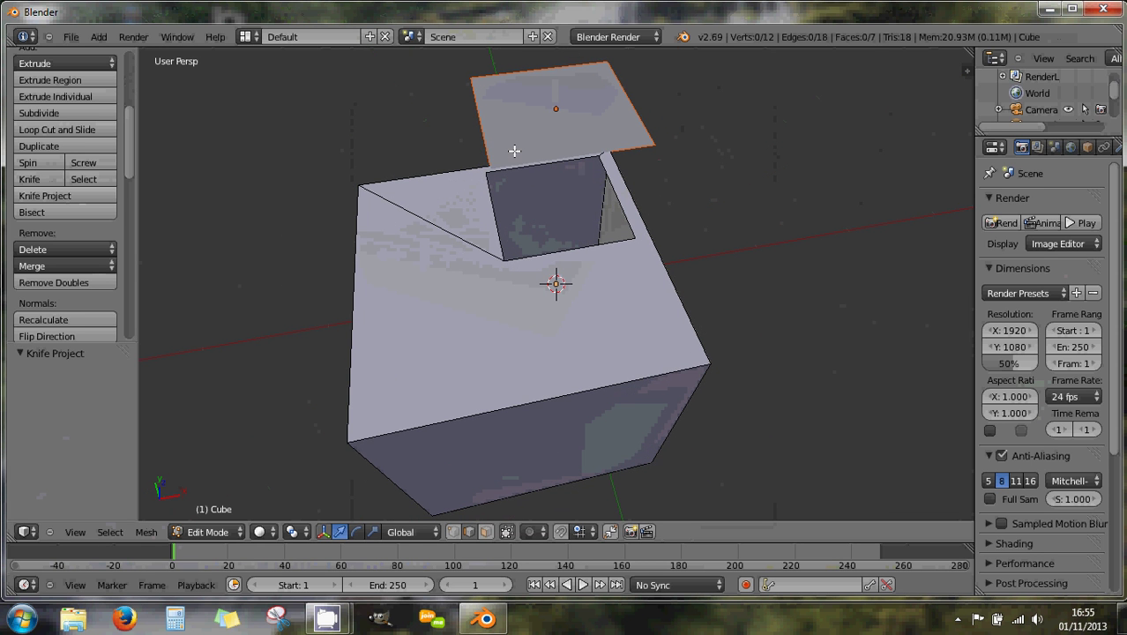
{"action": "key", "text": "ctrl+z"}
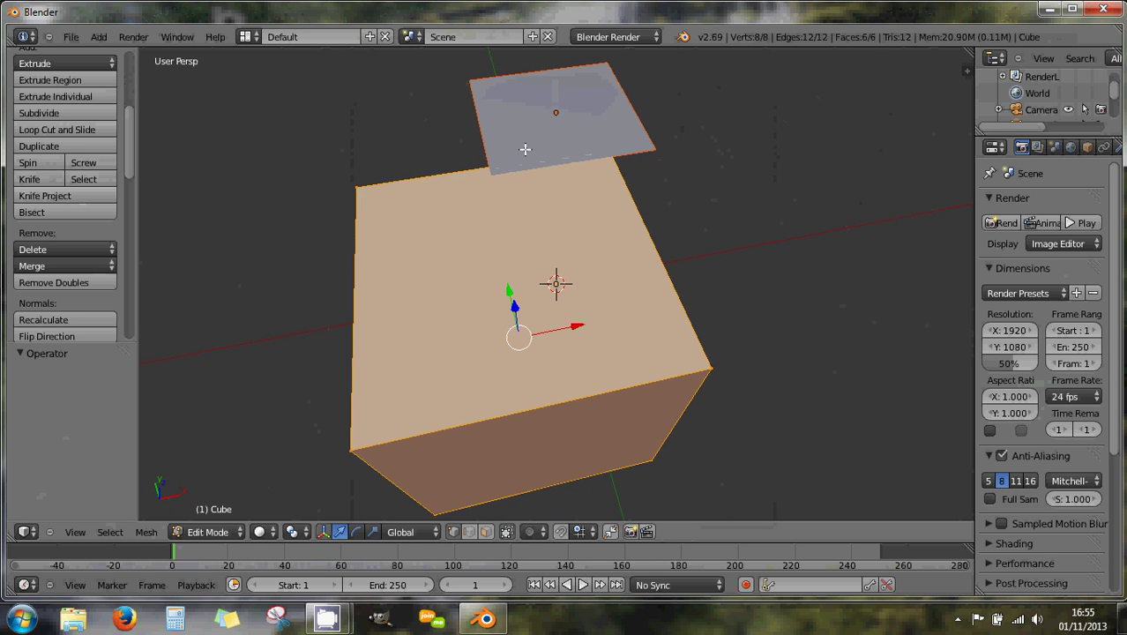
- Return to top view and subdivide the whole cube mesh with 4 cuts
{"action": "middle_click_drag", "start_coordinate": [515, 151], "coordinate": [524, 179]}
{"action": "key", "text": "KP_7"}
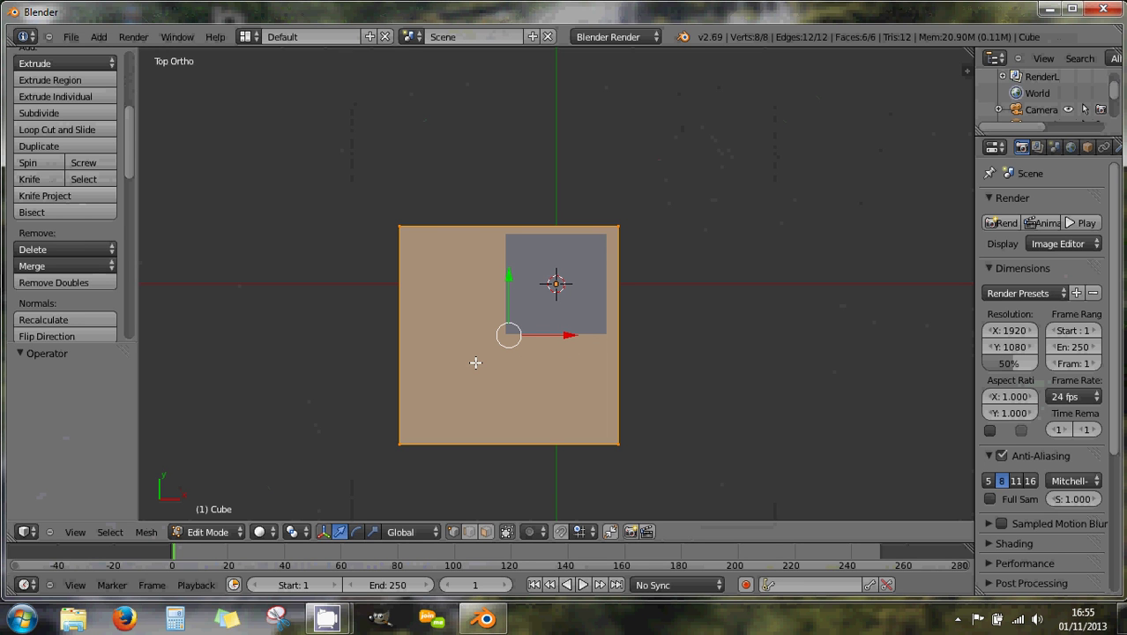
{"action": "key", "text": "space"}
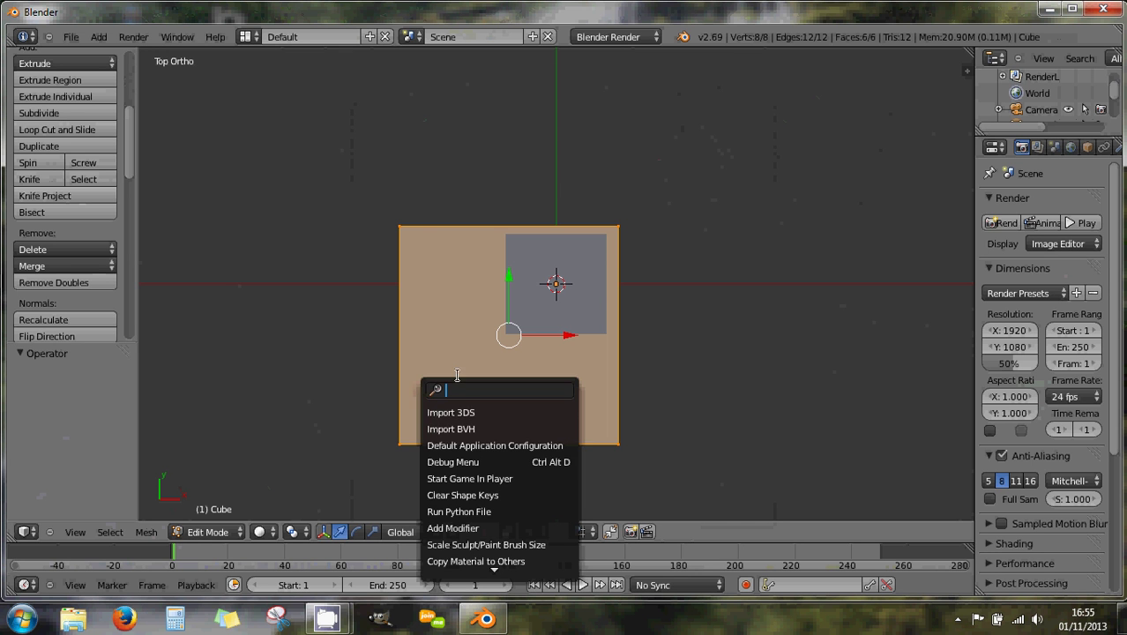
{"action": "left_click", "coordinate": [48, 112]}
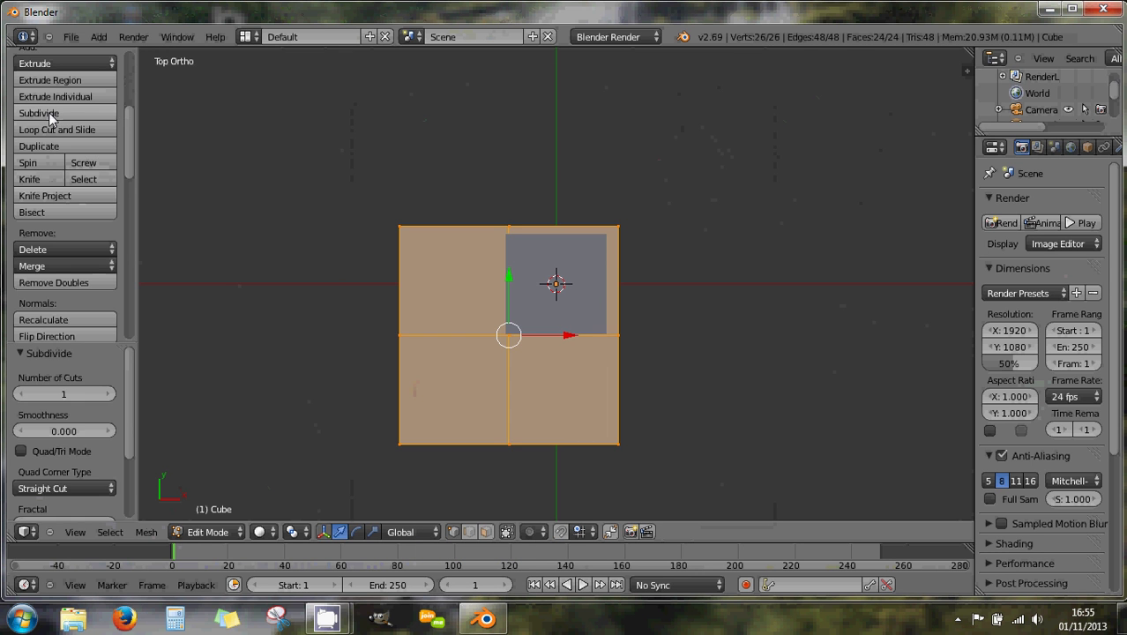
{"action": "left_click", "coordinate": [109, 395]}
{"action": "left_click", "coordinate": [109, 395]}
{"action": "left_click", "coordinate": [110, 395]}
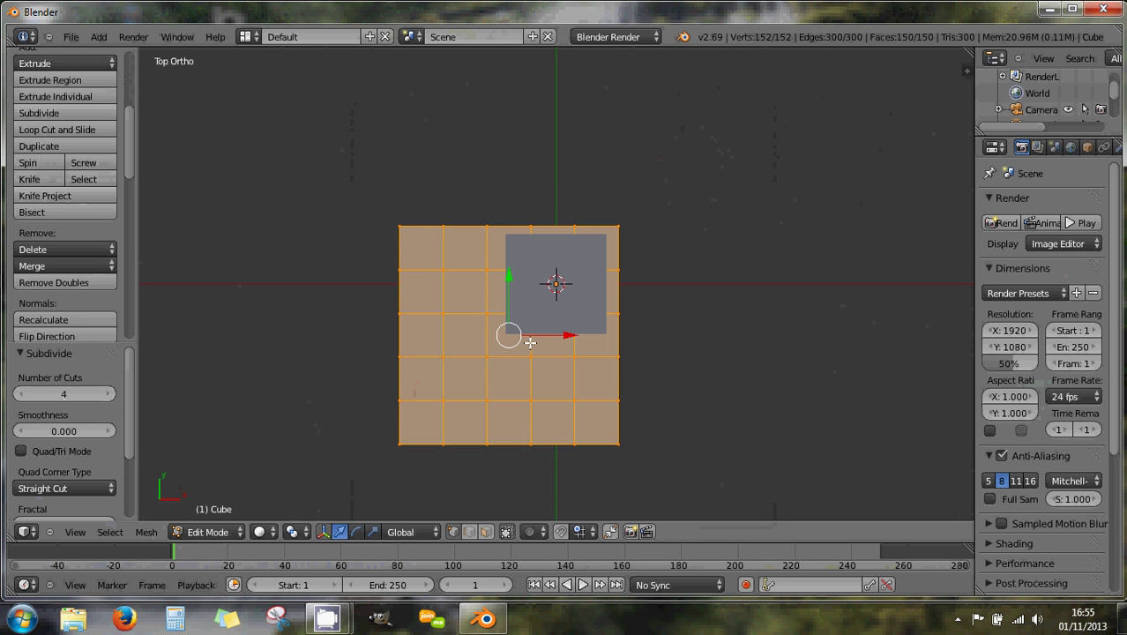
- Deselect all of the cube's geometry and project the plane's outline onto its top face with Knife Project
{"action": "key", "text": "a"}
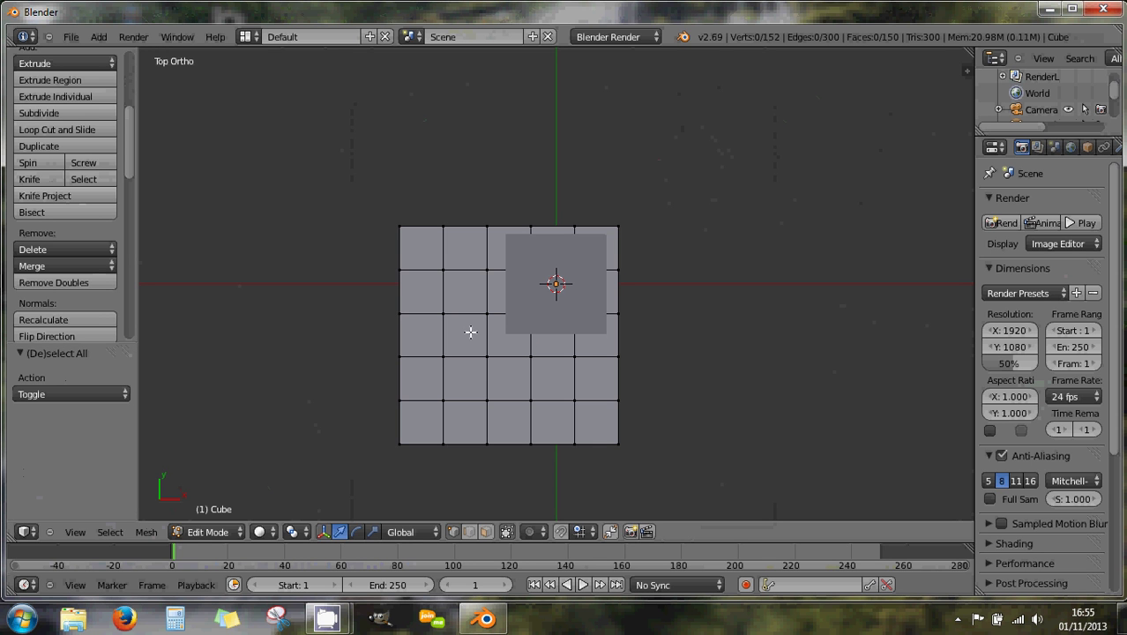
{"action": "left_click", "coordinate": [79, 195]}
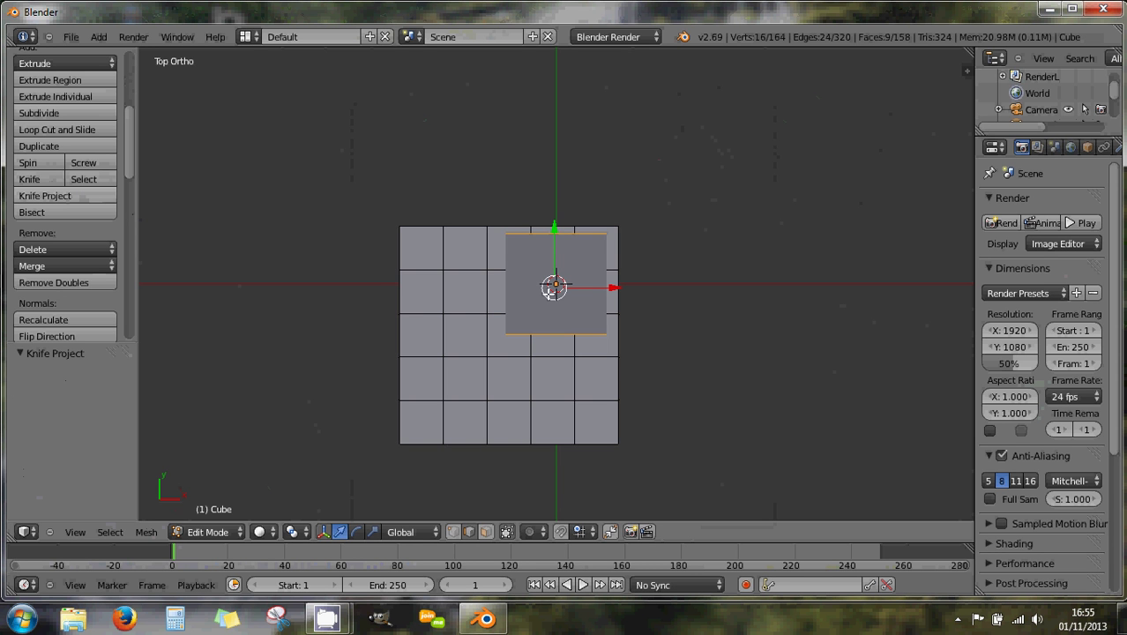
{"action": "mouse_move", "coordinate": [451, 305]}
{"action": "middle_mouse_down"}
{"action": "mouse_move", "coordinate": [647, 228]}
{"action": "mouse_move", "coordinate": [593, 239]}
{"action": "mouse_move", "coordinate": [603, 220]}
{"action": "middle_mouse_up"}
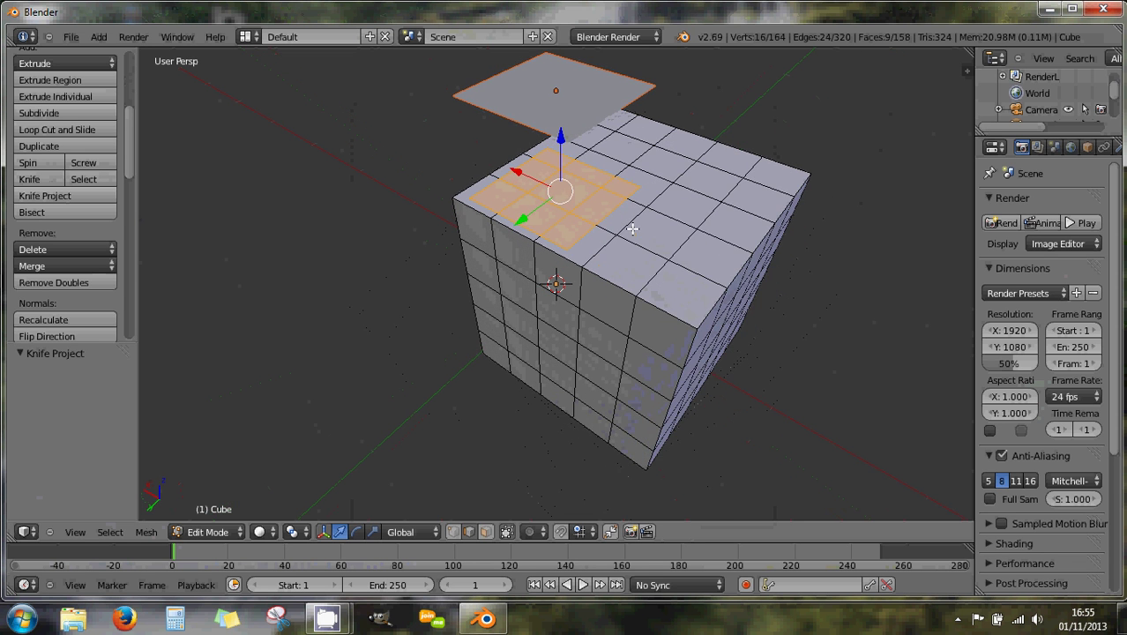
- Extrude the projected square on the cube's top face upward by about 0.135
{"action": "scroll", "coordinate": [603, 219], "scroll_direction": "up", "scroll_amount": 3}
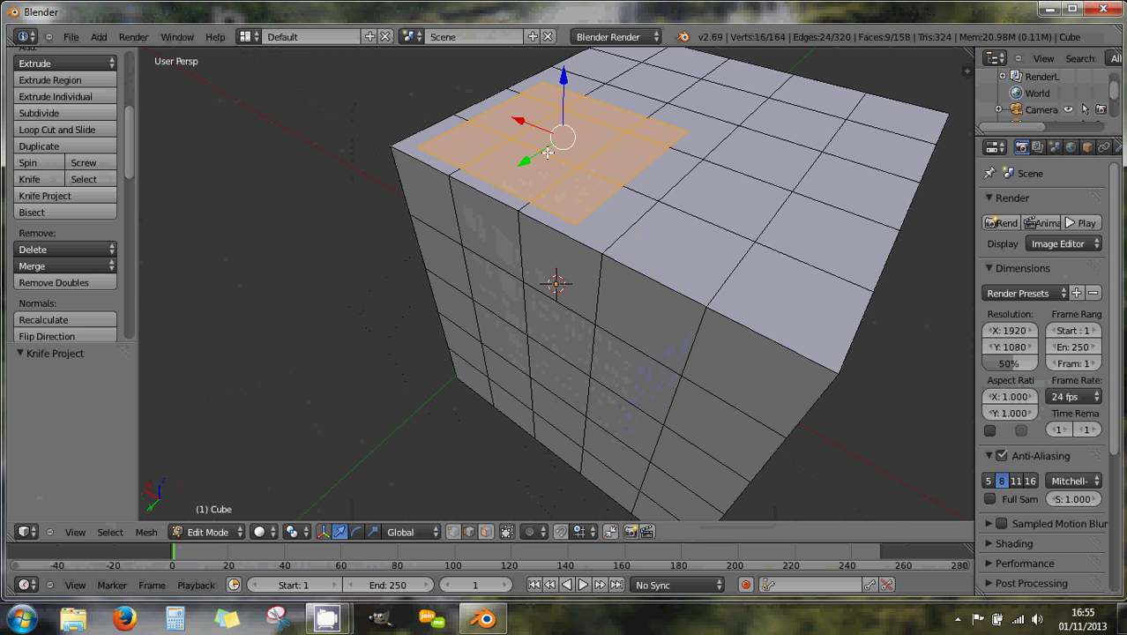
{"action": "key", "text": "e"}
{"action": "left_click", "coordinate": [605, 139]}
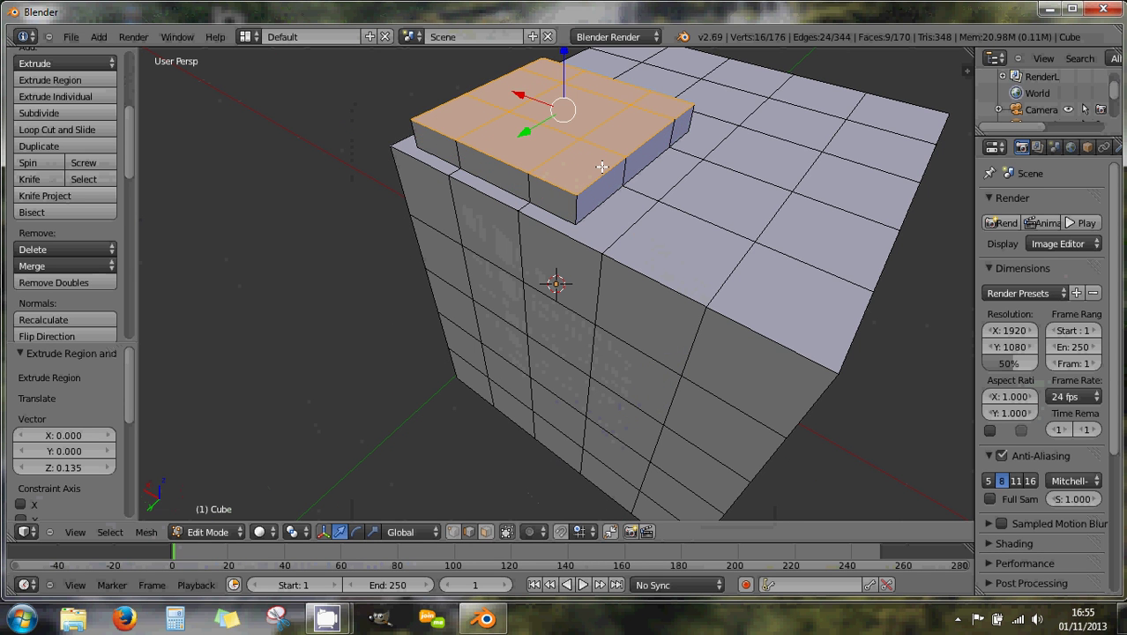
{"action": "scroll", "coordinate": [601, 166], "scroll_direction": "down", "scroll_amount": 2}
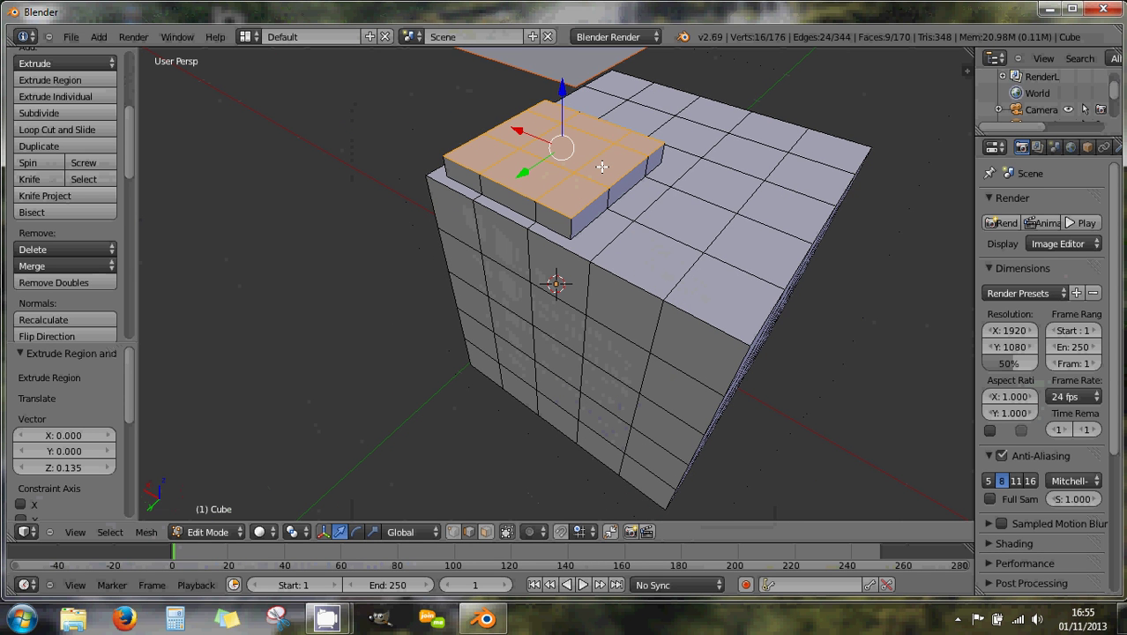
{"action": "middle_click_drag", "start_coordinate": [613, 161], "coordinate": [571, 161]}
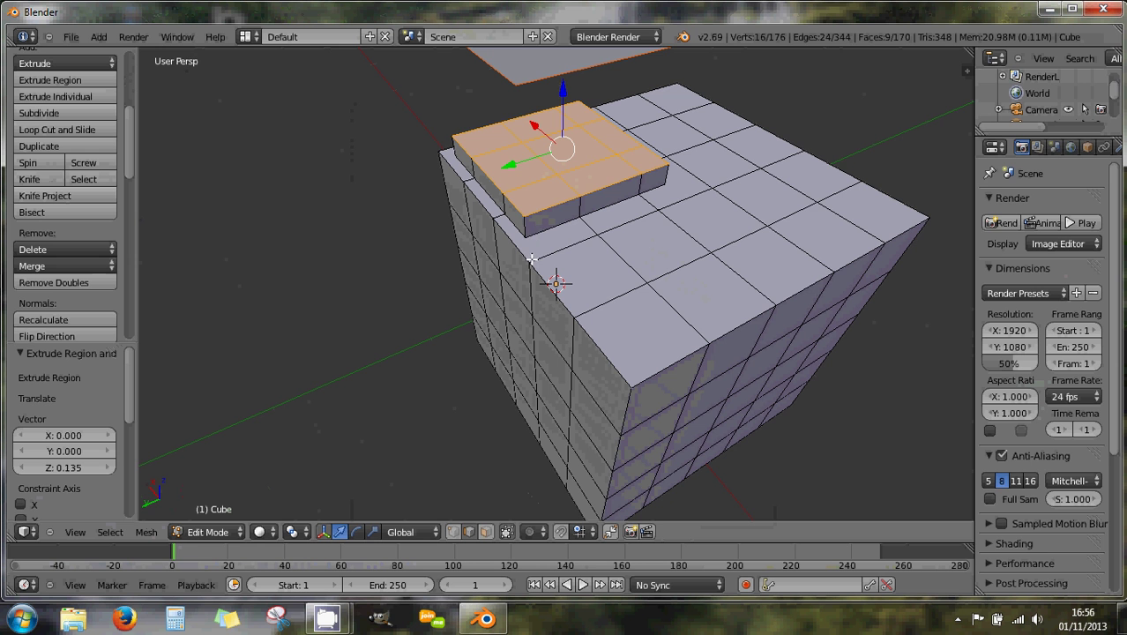
{"action": "middle_click_drag", "start_coordinate": [554, 242], "coordinate": [578, 252]}
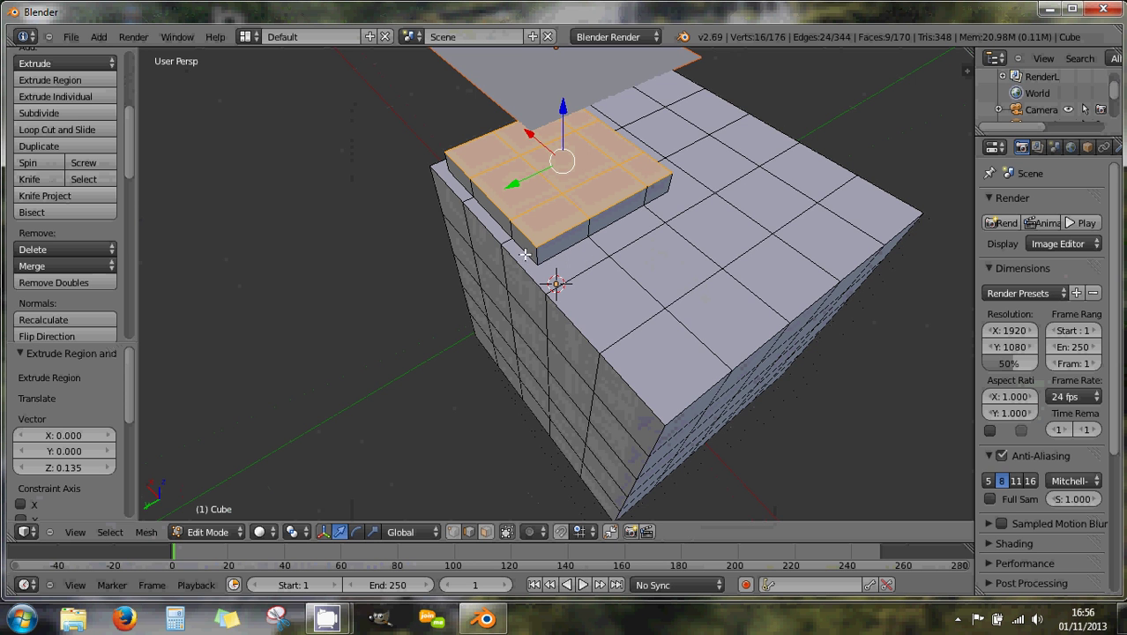
{"action": "middle_click_drag", "start_coordinate": [700, 210], "coordinate": [550, 207]}
{"action": "scroll", "coordinate": [610, 231], "scroll_direction": "up", "scroll_amount": 5}
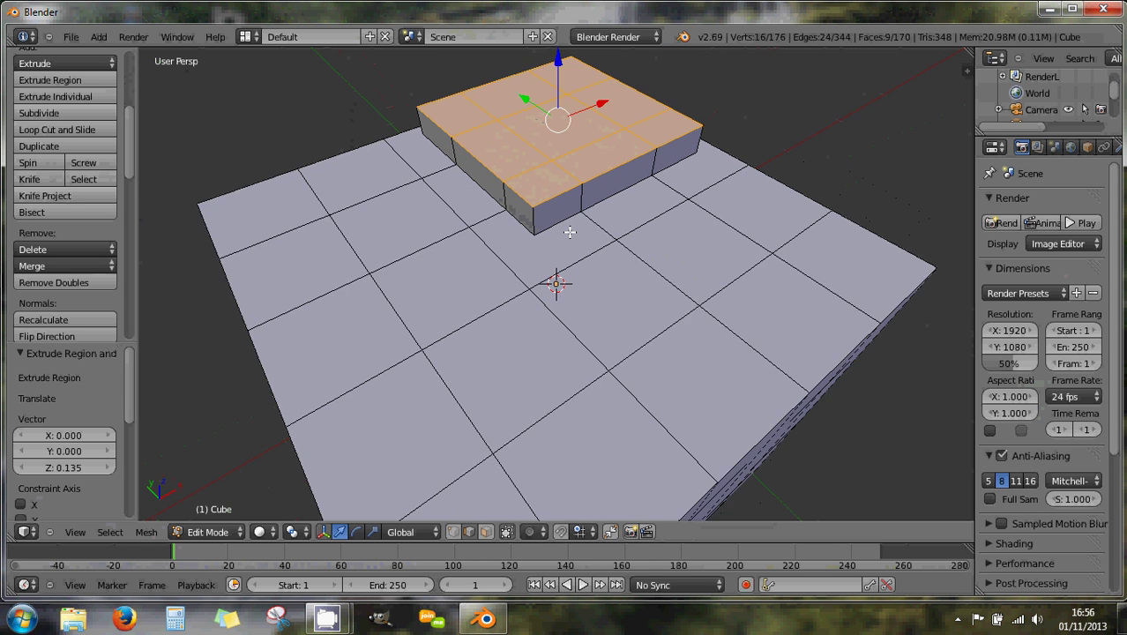
- Try a single loop cut across the cube's top face beside the raised block and undo it
{"action": "scroll", "coordinate": [558, 225], "scroll_direction": "up", "scroll_amount": 1}
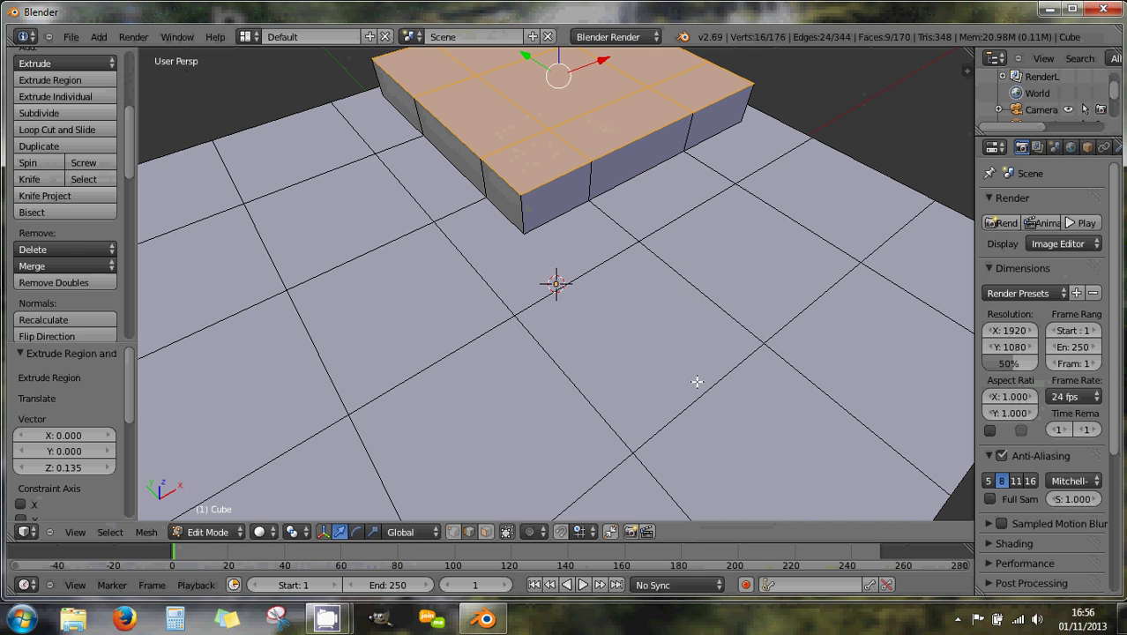
{"action": "scroll", "coordinate": [699, 386], "scroll_direction": "down", "scroll_amount": 2}
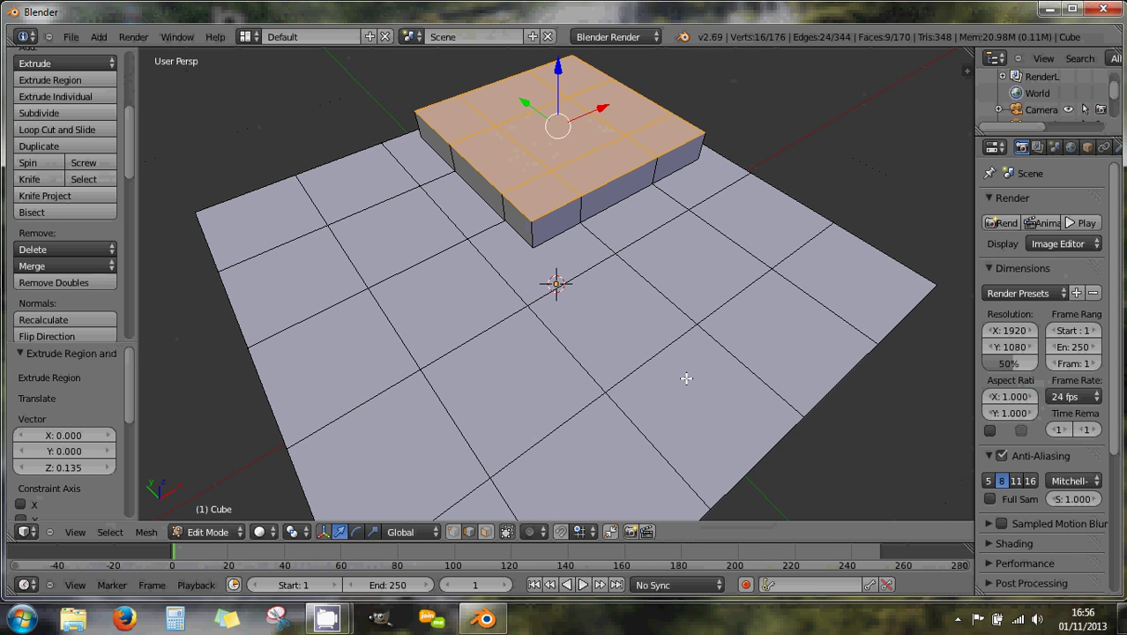
{"action": "key", "text": "ctrl+r"}
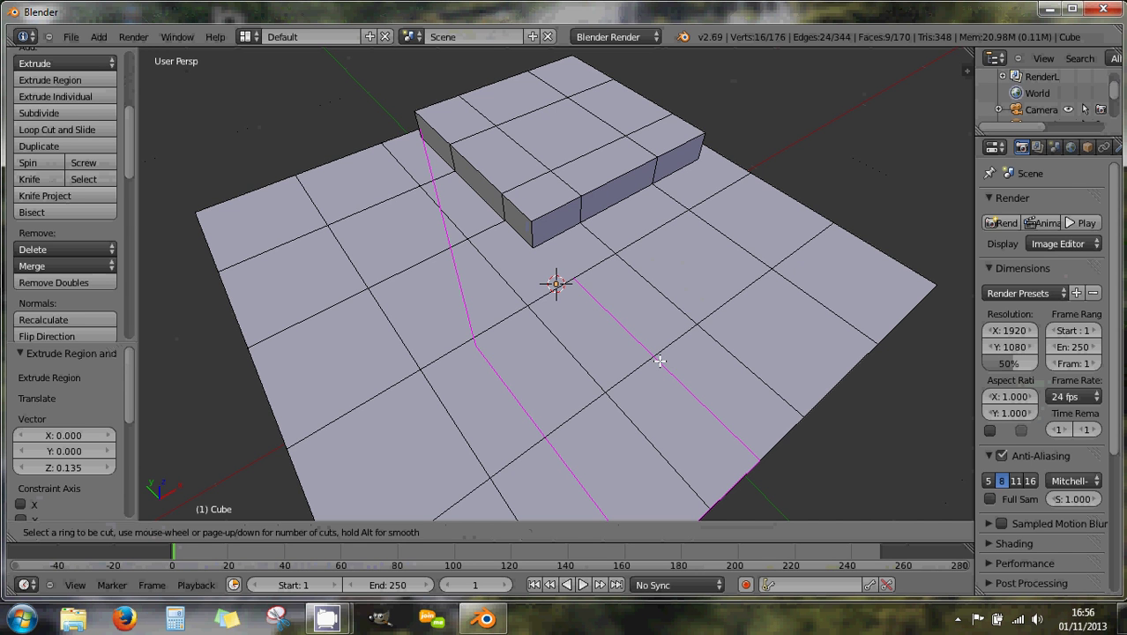
{"action": "left_click", "coordinate": [659, 360]}
{"action": "right_click", "coordinate": [661, 300]}
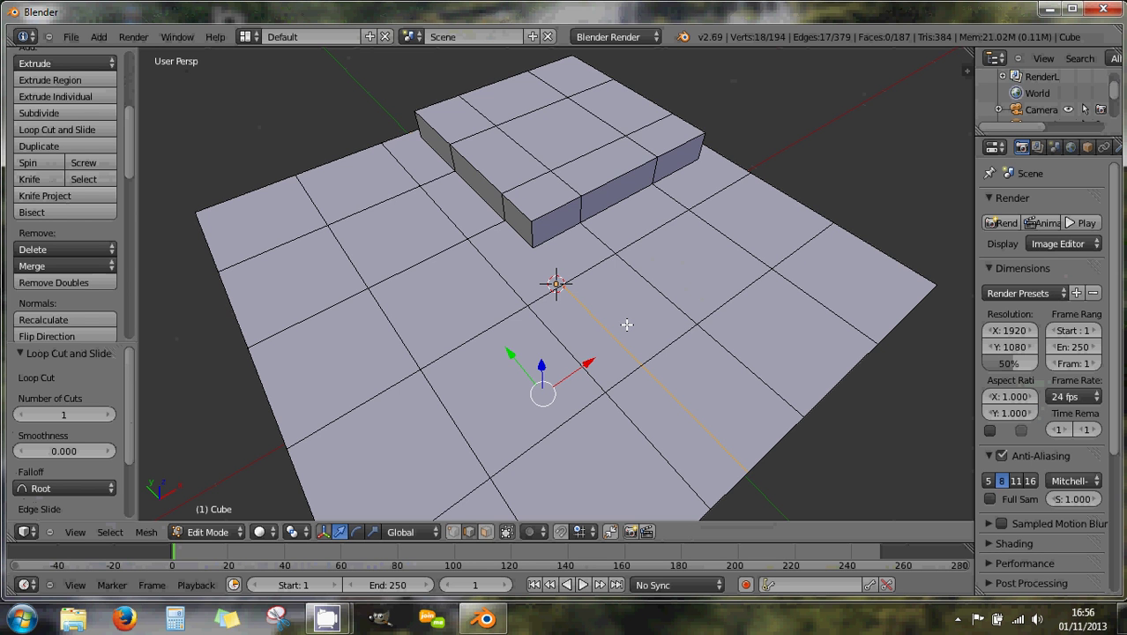
{"action": "key", "text": "ctrl+z"}
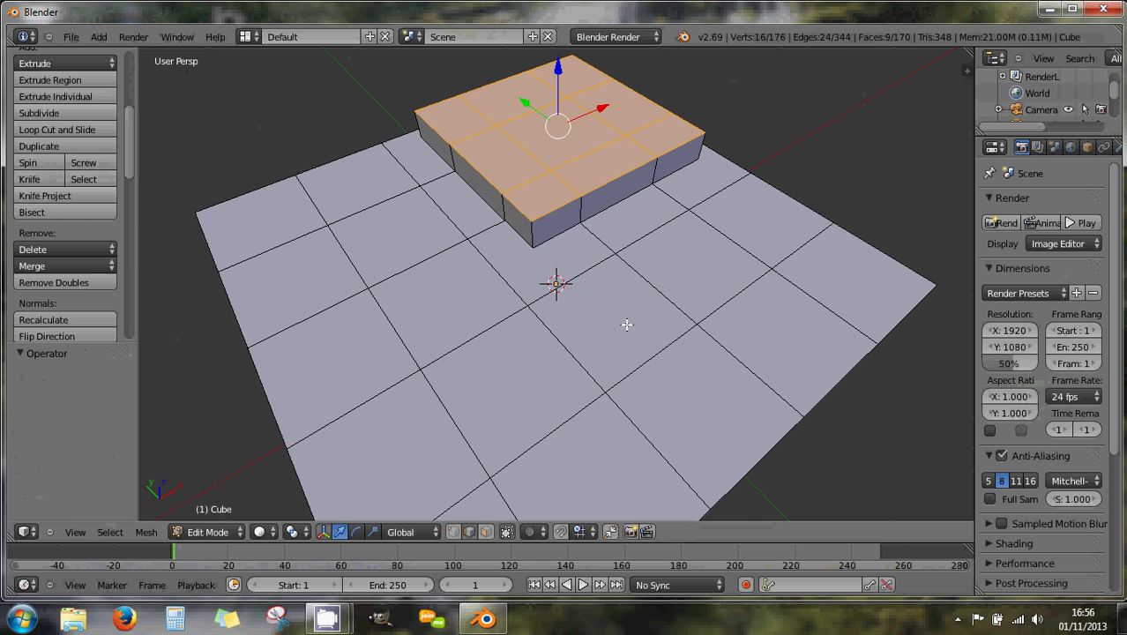
- Connect the raised block's inner base corner to the nearest grid vertex on the cube's top face with an edge
{"action": "middle_click_drag", "start_coordinate": [591, 303], "coordinate": [592, 306]}
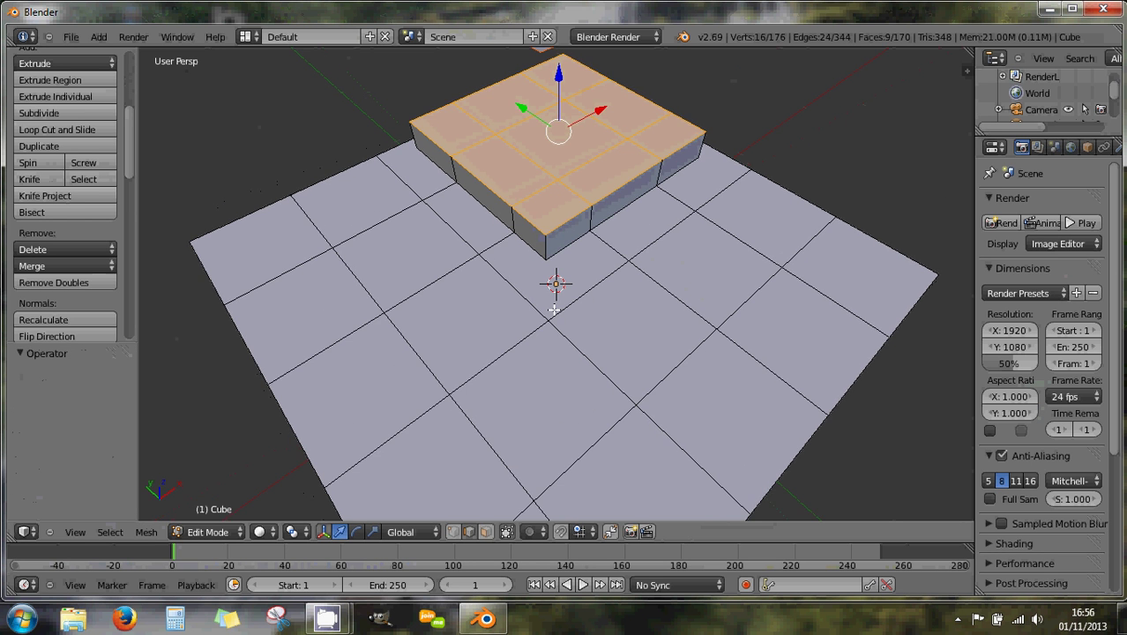
{"action": "scroll", "coordinate": [553, 309], "scroll_direction": "up", "scroll_amount": 2}
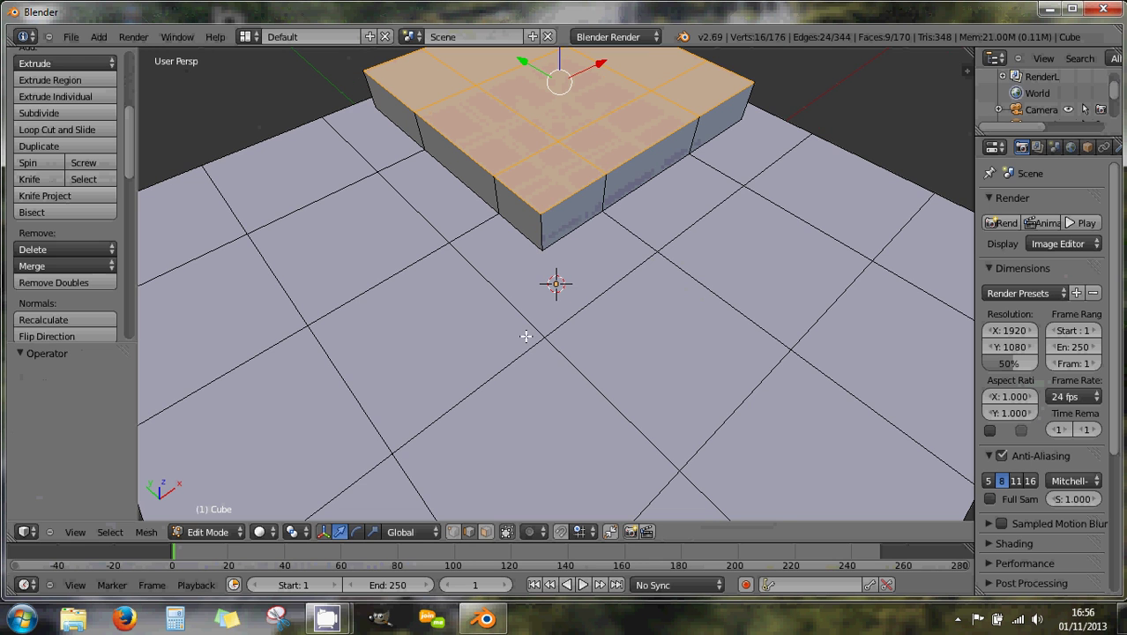
{"action": "left_click", "coordinate": [452, 533]}
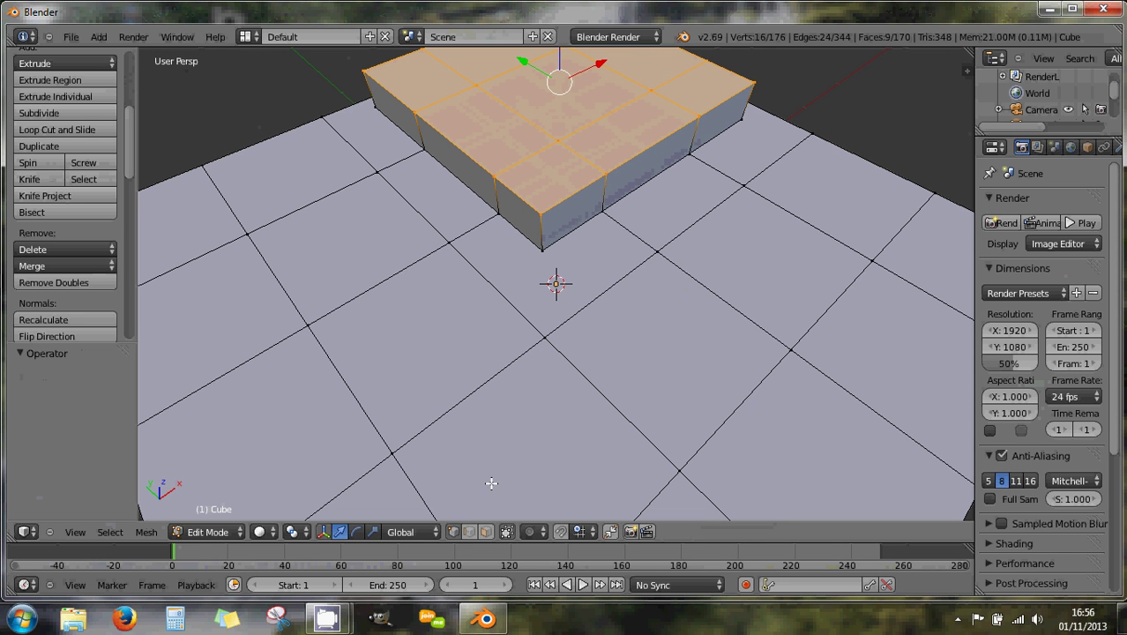
{"action": "right_click", "coordinate": [540, 253]}
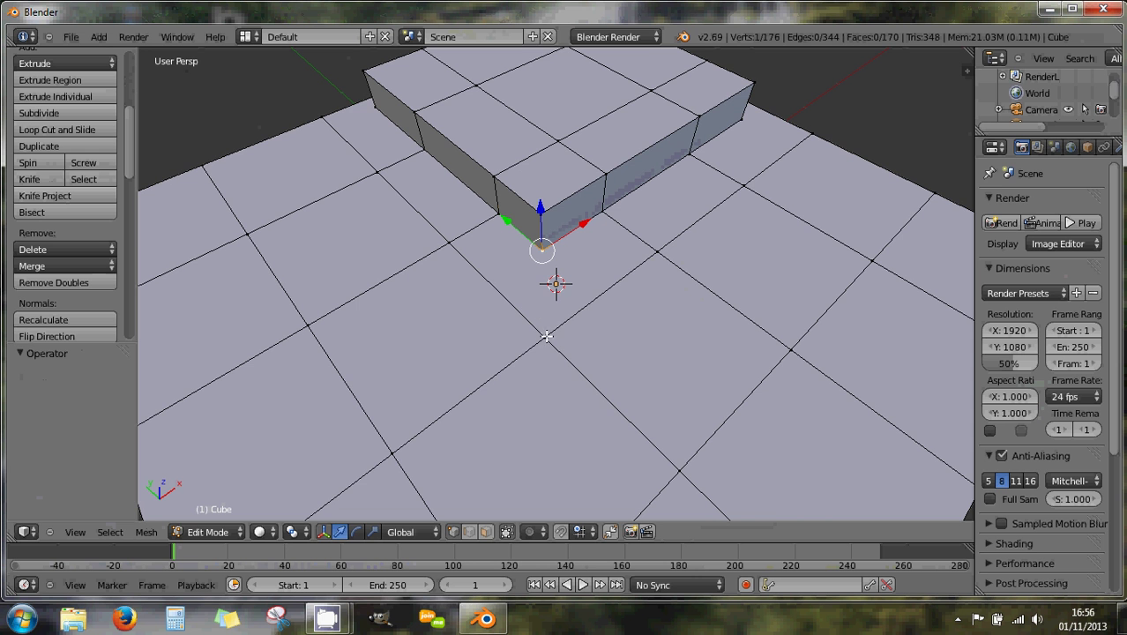
{"action": "right_click", "coordinate": [547, 337], "text": "shift"}
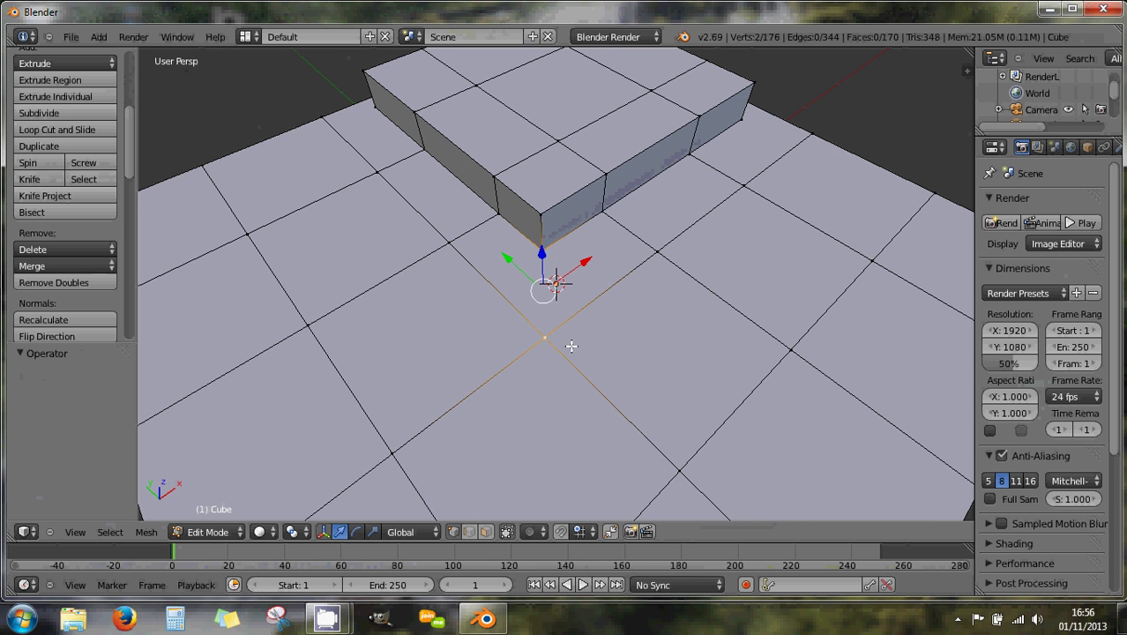
{"action": "middle_click_drag", "start_coordinate": [573, 344], "coordinate": [583, 356]}
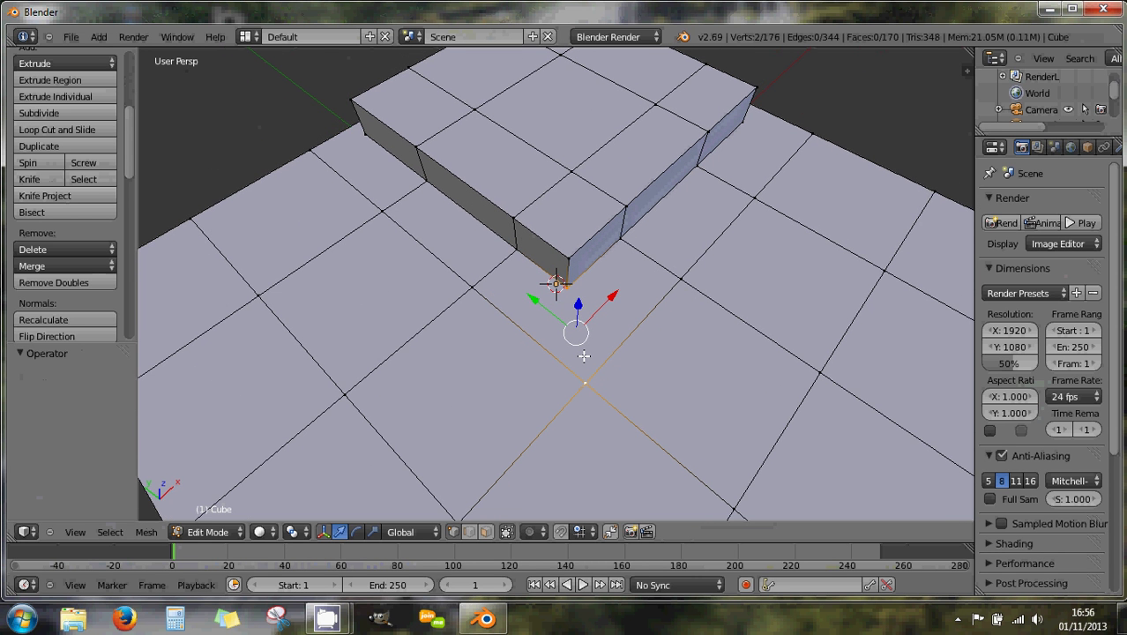
{"action": "key", "text": "j"}
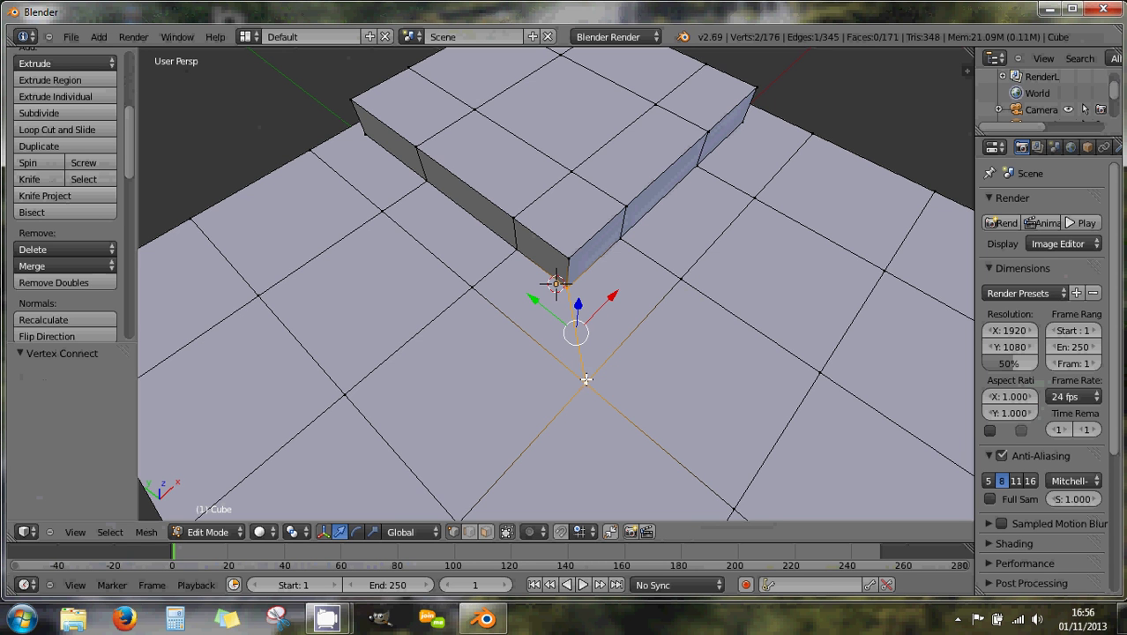
{"action": "mouse_move", "coordinate": [574, 363]}
{"action": "middle_mouse_down"}
{"action": "mouse_move", "coordinate": [538, 360]}
{"action": "mouse_move", "coordinate": [583, 360]}
{"action": "middle_mouse_up"}
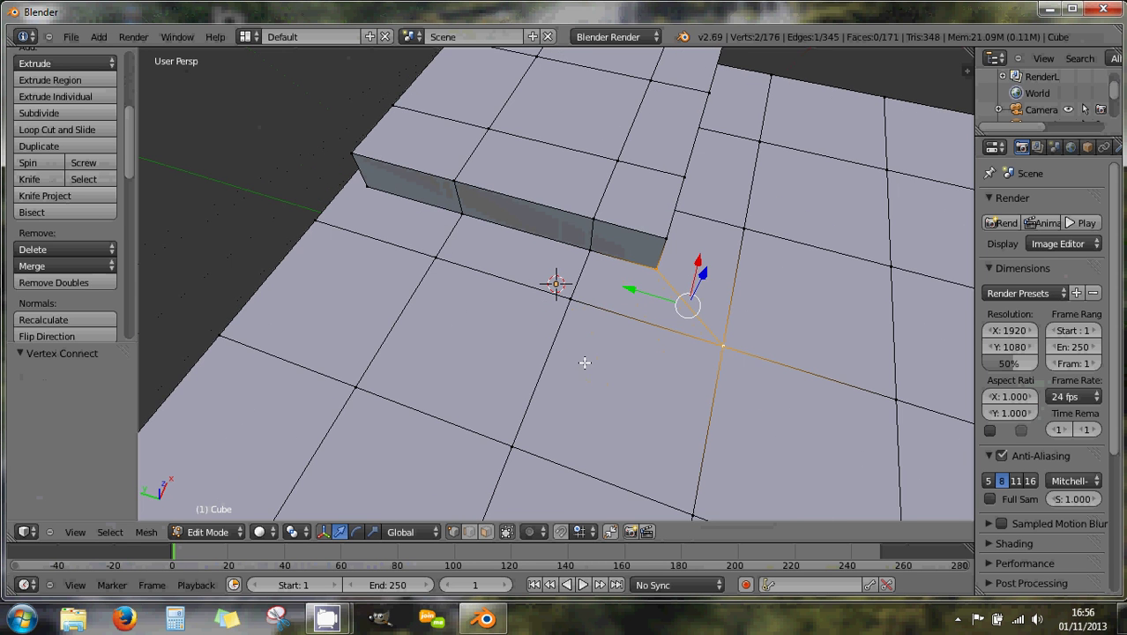
{"action": "middle_click_drag", "start_coordinate": [669, 308], "coordinate": [652, 319]}
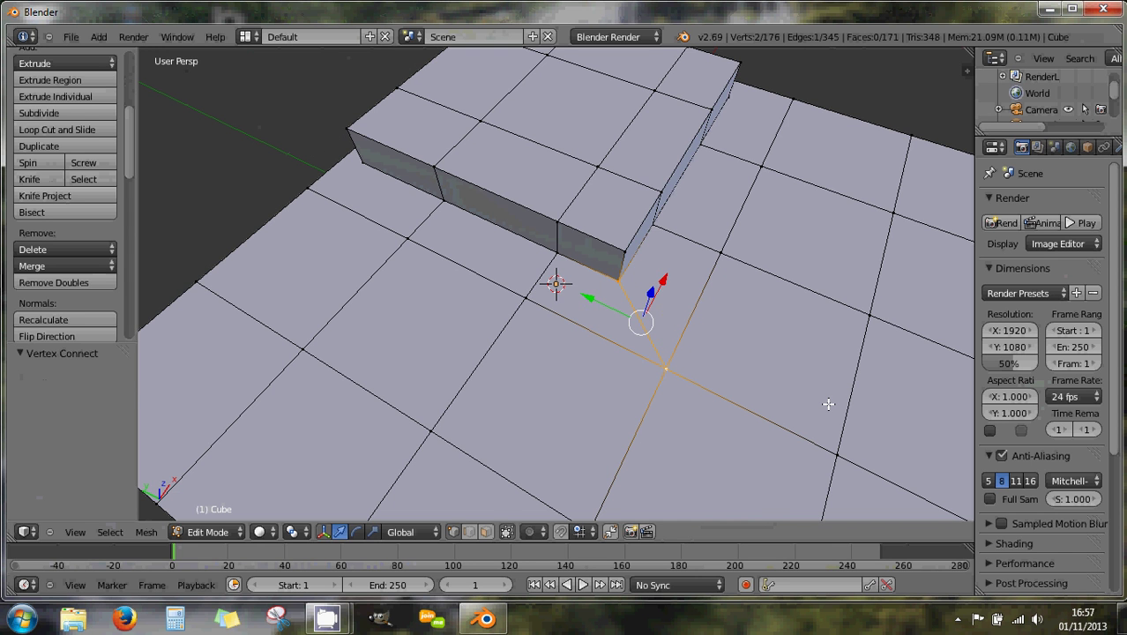
- Deselect everything, try a single loop cut running across the raised block and the cube's top face, and undo it
{"action": "key", "text": "a"}
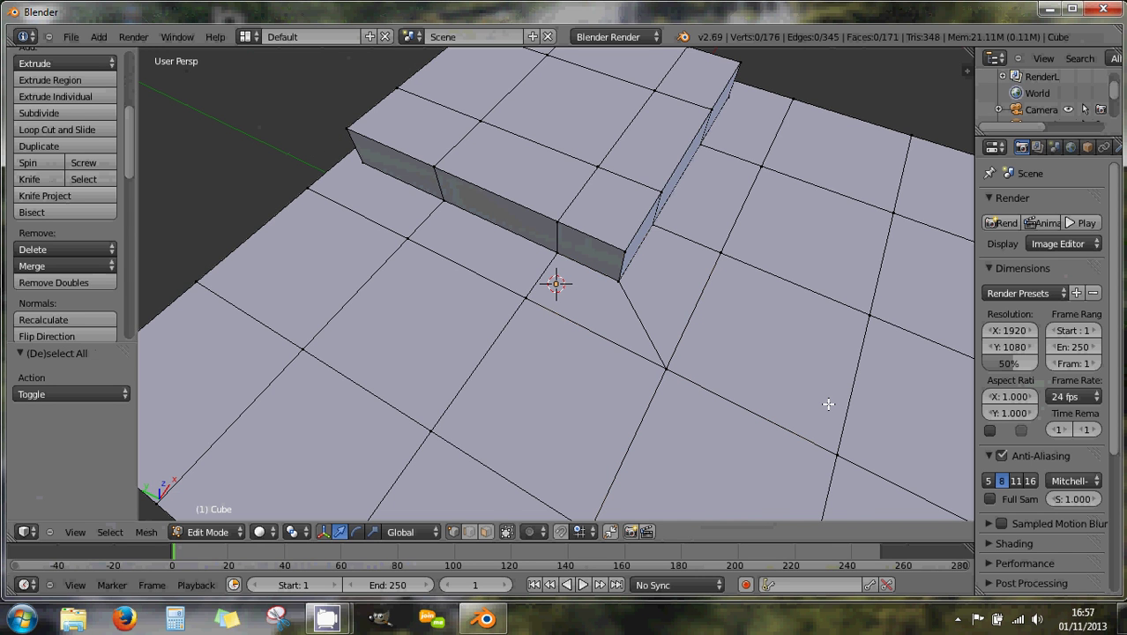
{"action": "key", "text": "ctrl+r"}
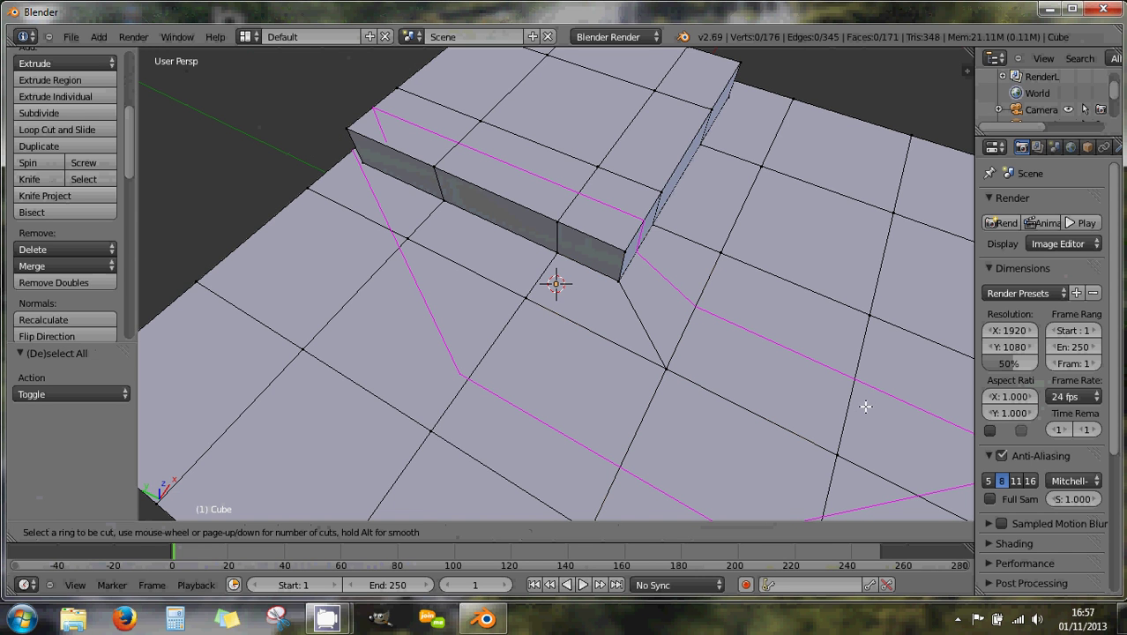
{"action": "left_click", "coordinate": [861, 404]}
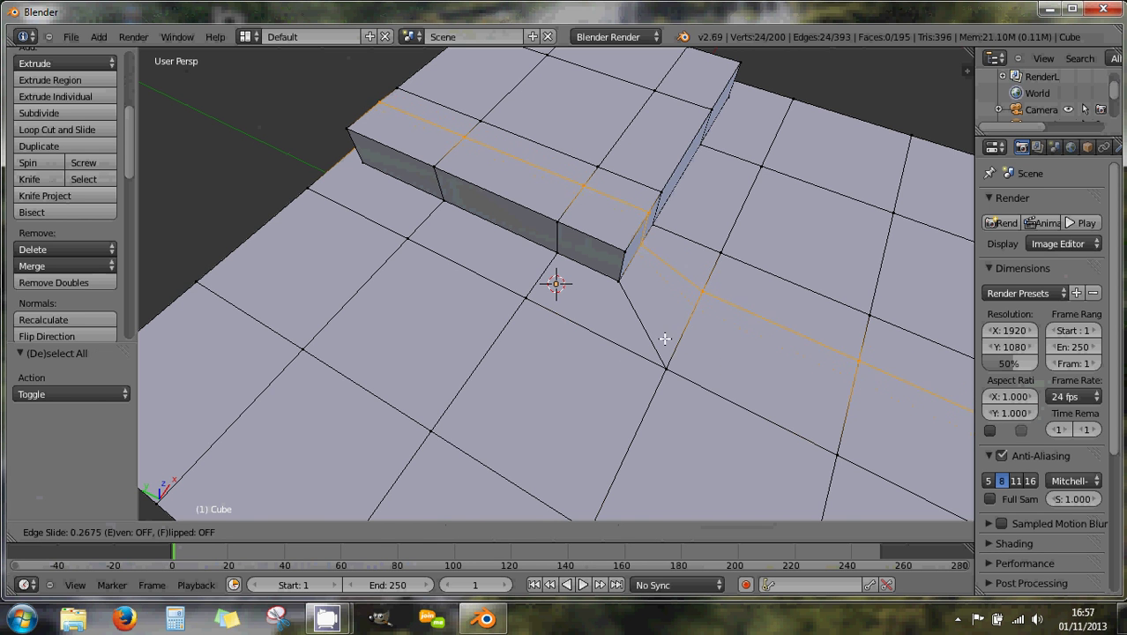
{"action": "left_click", "coordinate": [659, 346]}
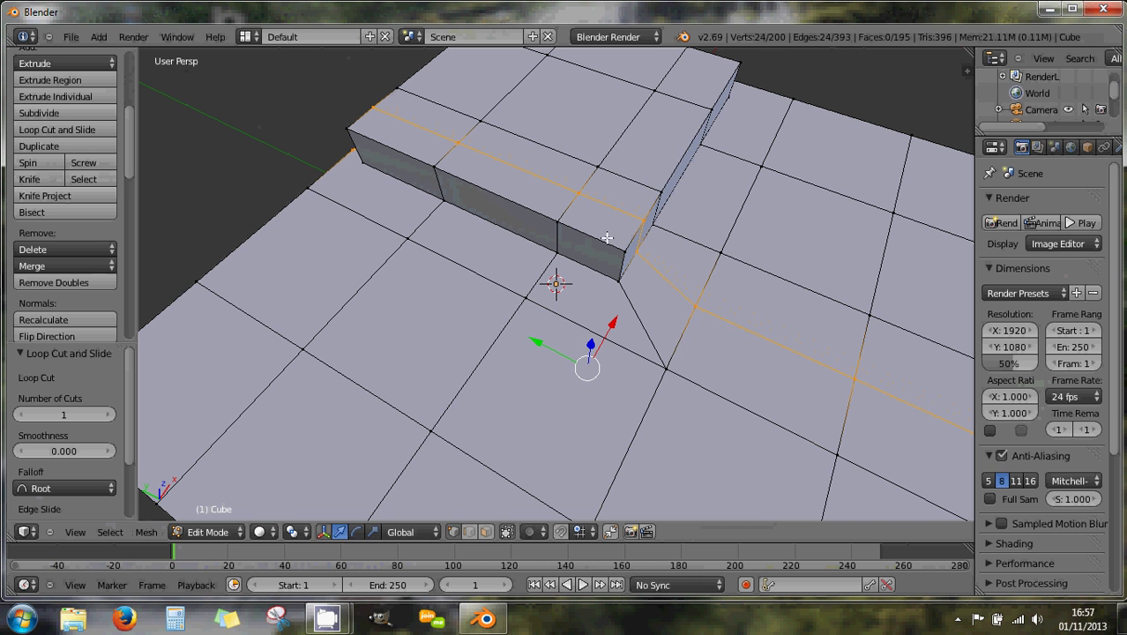
{"action": "key", "text": "ctrl+z"}
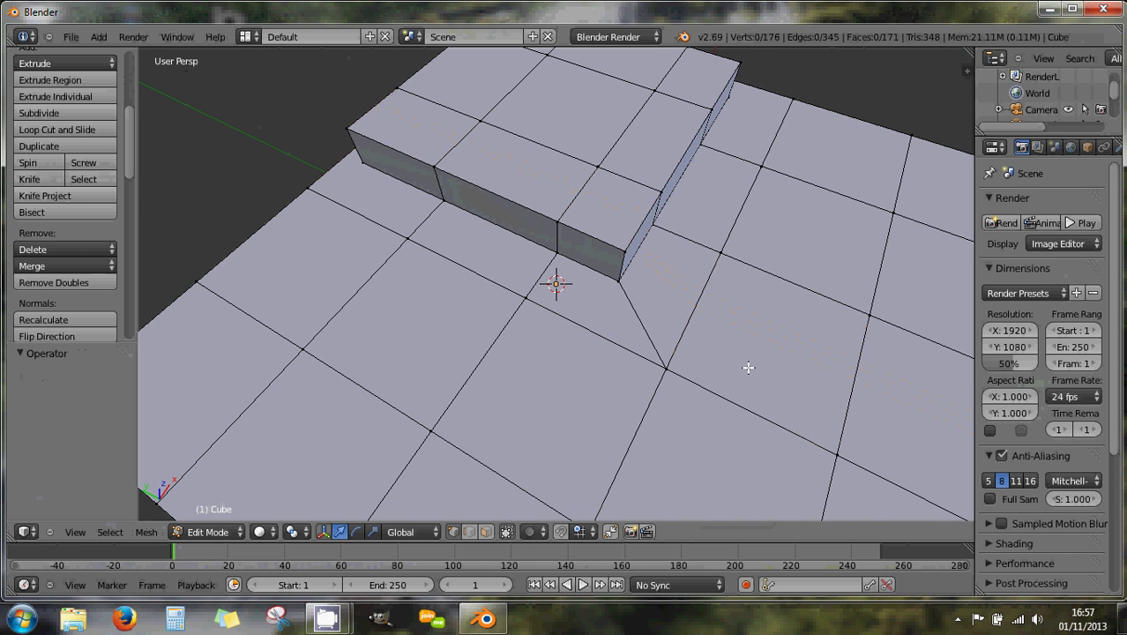
- Connect the raised block's next base corner to the nearest vertex on the cube's top edge
{"action": "middle_click_drag", "start_coordinate": [400, 273], "coordinate": [518, 261]}
{"action": "right_click", "coordinate": [527, 257]}
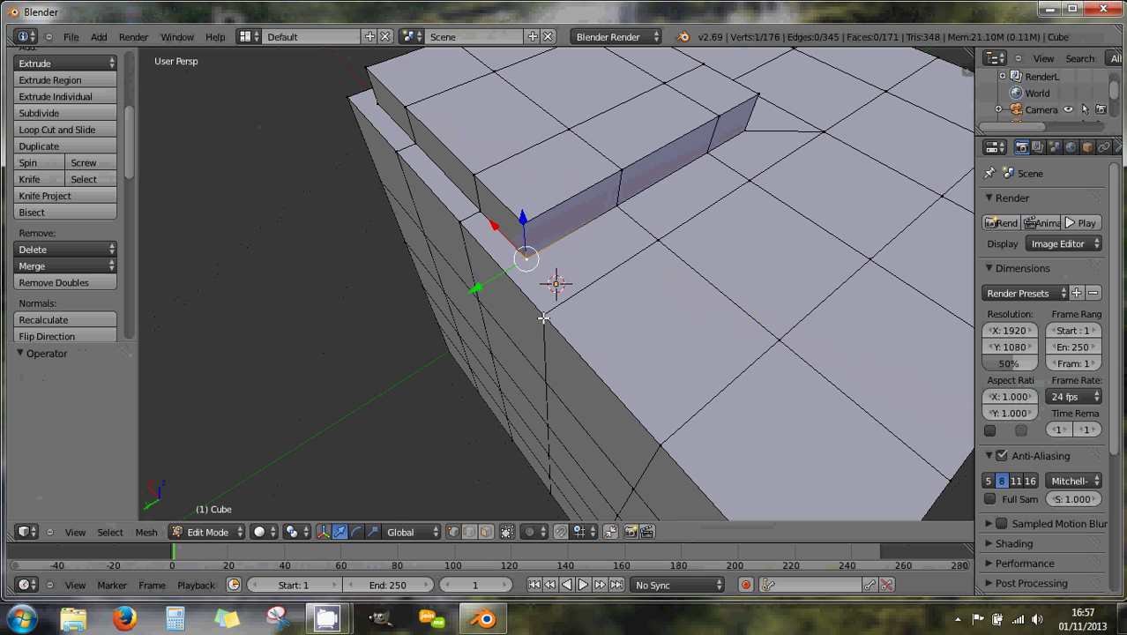
{"action": "right_click", "coordinate": [544, 317], "text": "shift"}
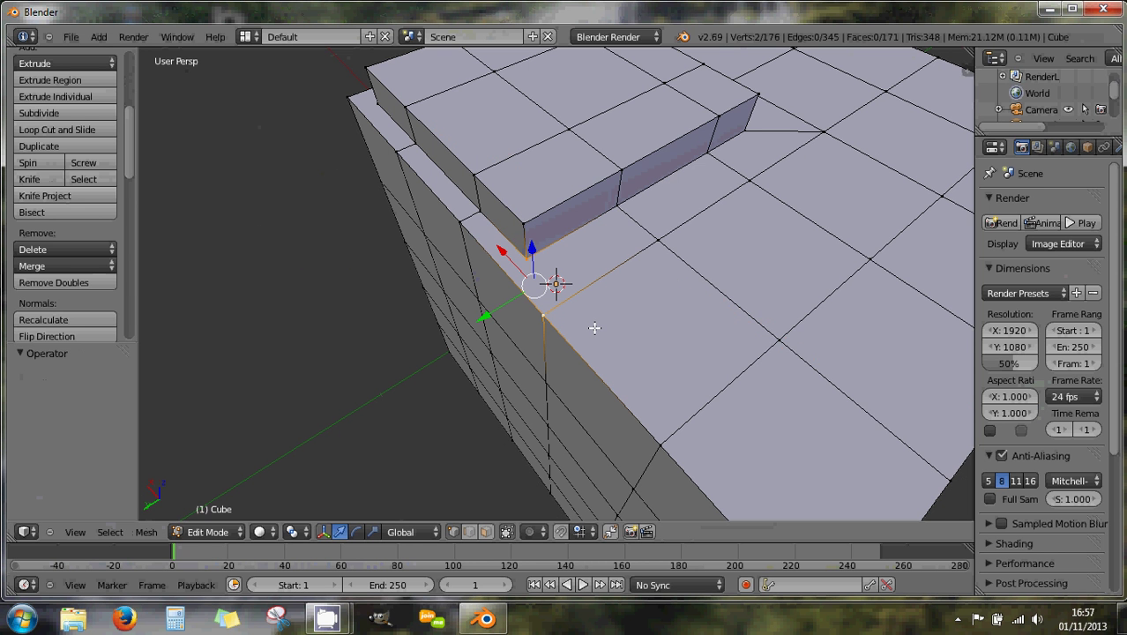
{"action": "key", "text": "j"}
- Connect the raised block's remaining two base corners to the cube's corner vertex and the nearest top-edge vertex, and check the joined corners
{"action": "middle_click_drag", "start_coordinate": [482, 260], "coordinate": [626, 259]}
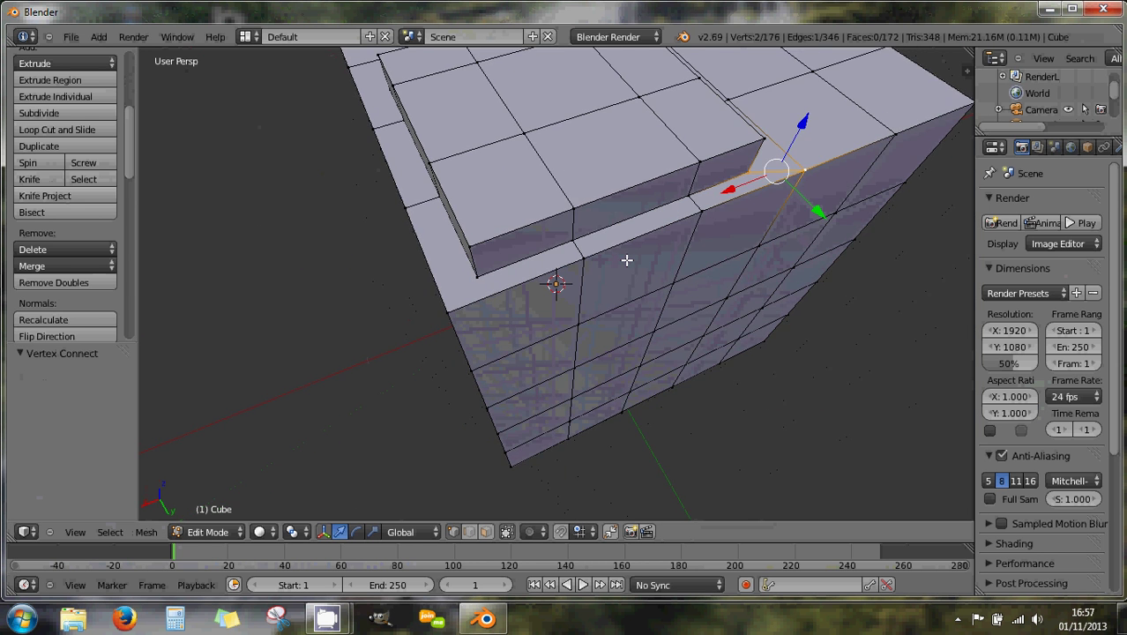
{"action": "right_click", "coordinate": [477, 276]}
{"action": "right_click", "coordinate": [451, 311], "text": "shift"}
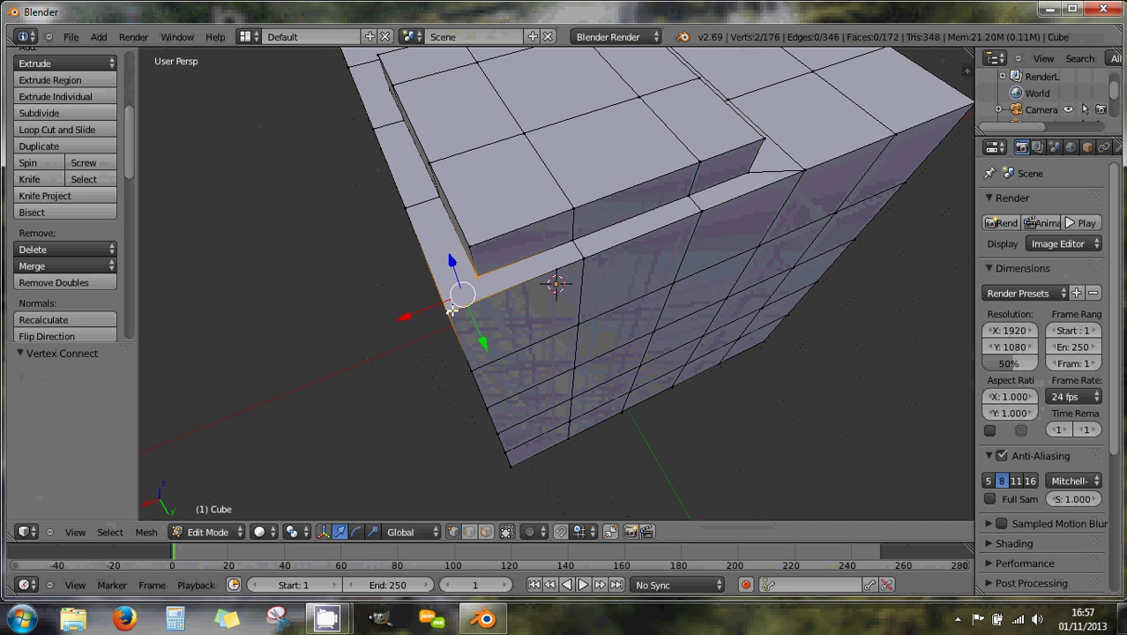
{"action": "middle_click_drag", "start_coordinate": [435, 262], "coordinate": [547, 269]}
{"action": "right_click", "coordinate": [524, 269]}
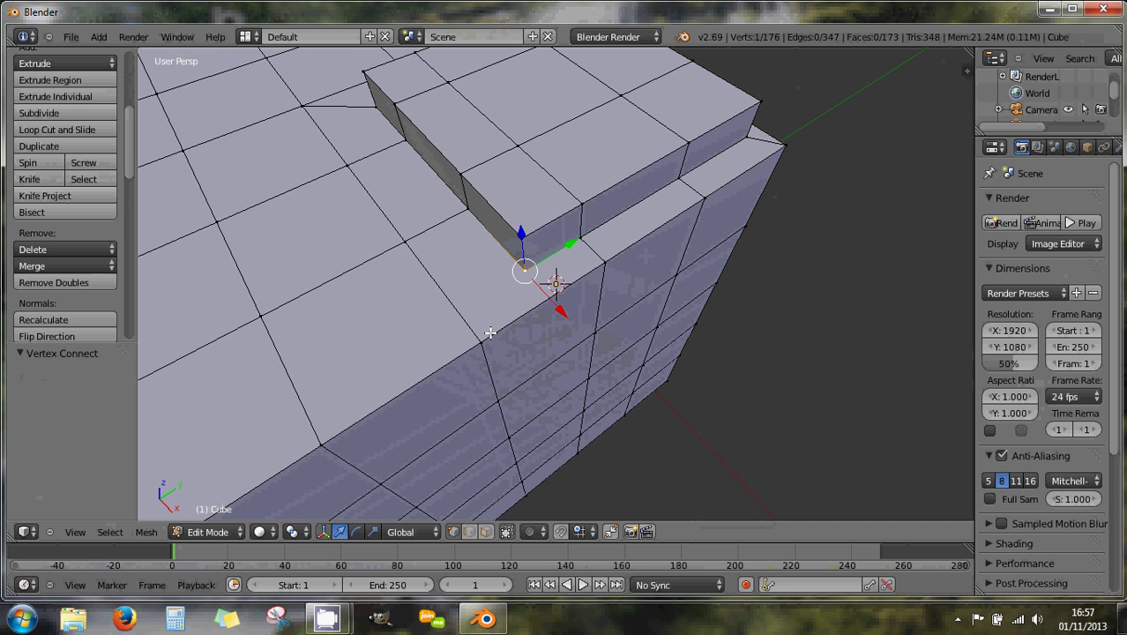
{"action": "right_click", "coordinate": [494, 326], "text": "shift"}
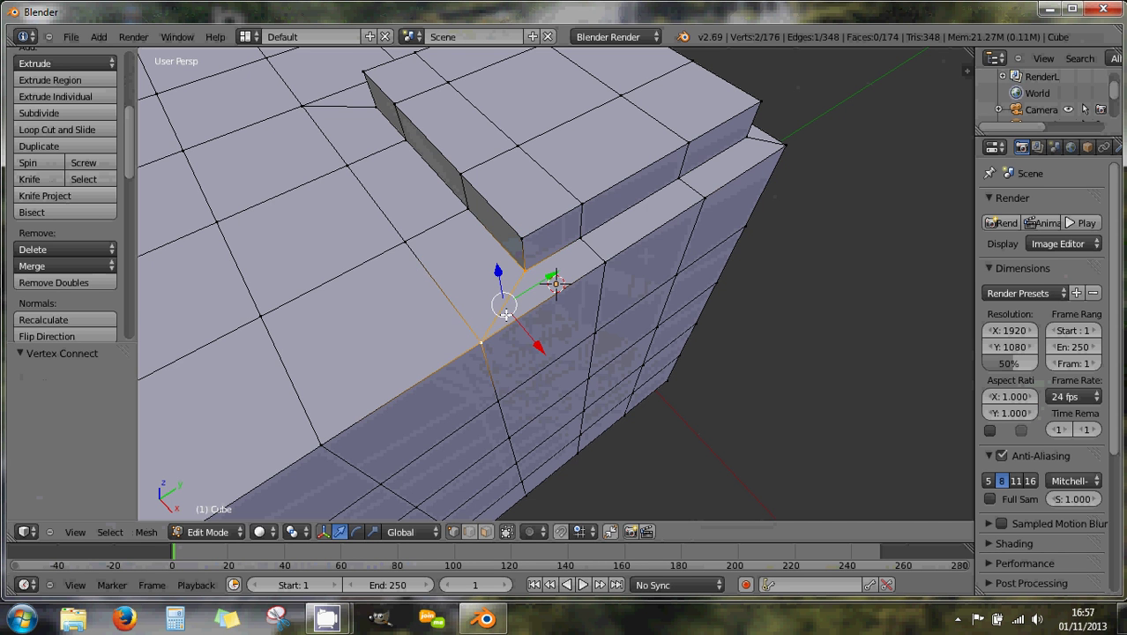
{"action": "middle_click_drag", "start_coordinate": [518, 310], "coordinate": [594, 284]}
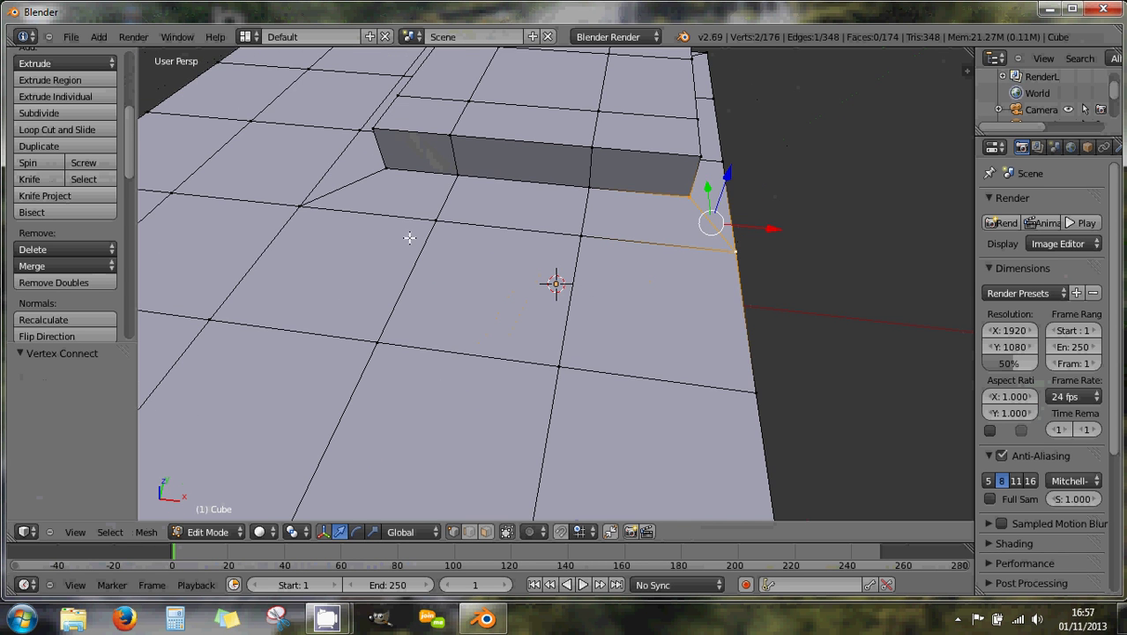
{"action": "middle_click_drag", "start_coordinate": [410, 239], "coordinate": [541, 282]}
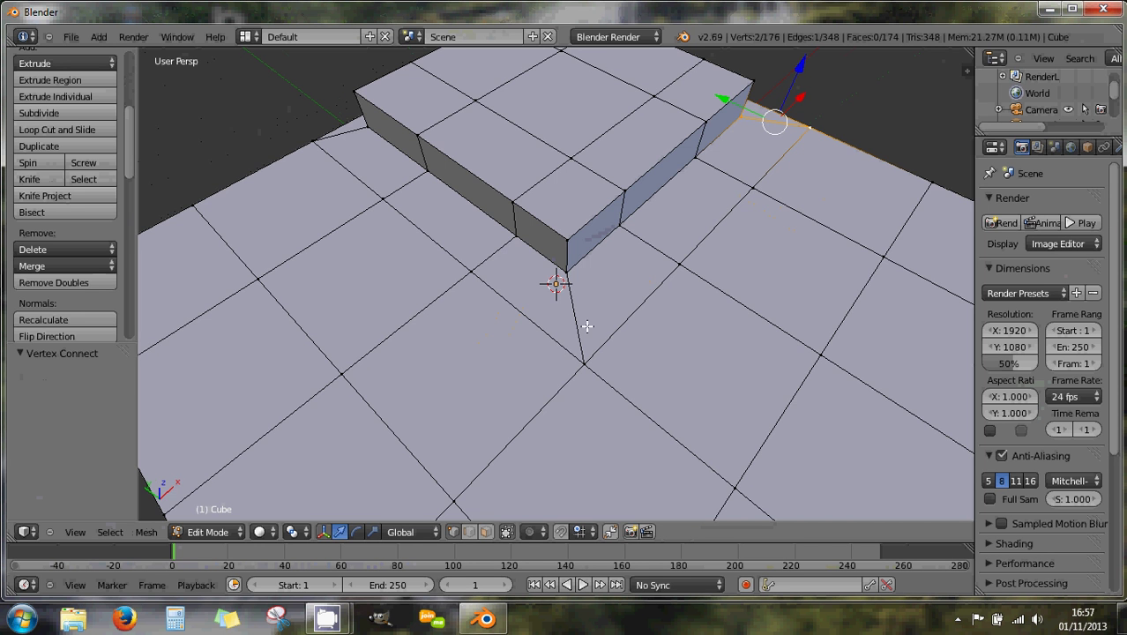
{"action": "middle_click_drag", "start_coordinate": [588, 325], "coordinate": [495, 312]}
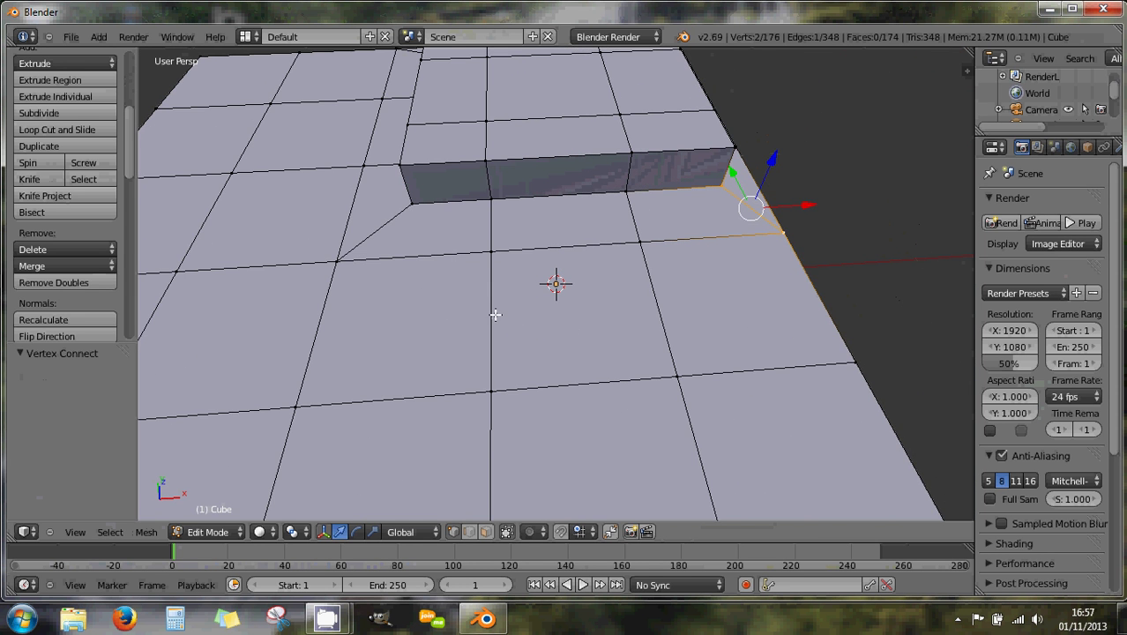
- Project the plane's outline onto the cube's top and raised block with Knife Project from an angled perspective view, and inspect the cut
{"action": "middle_click_drag", "start_coordinate": [460, 266], "coordinate": [660, 219]}
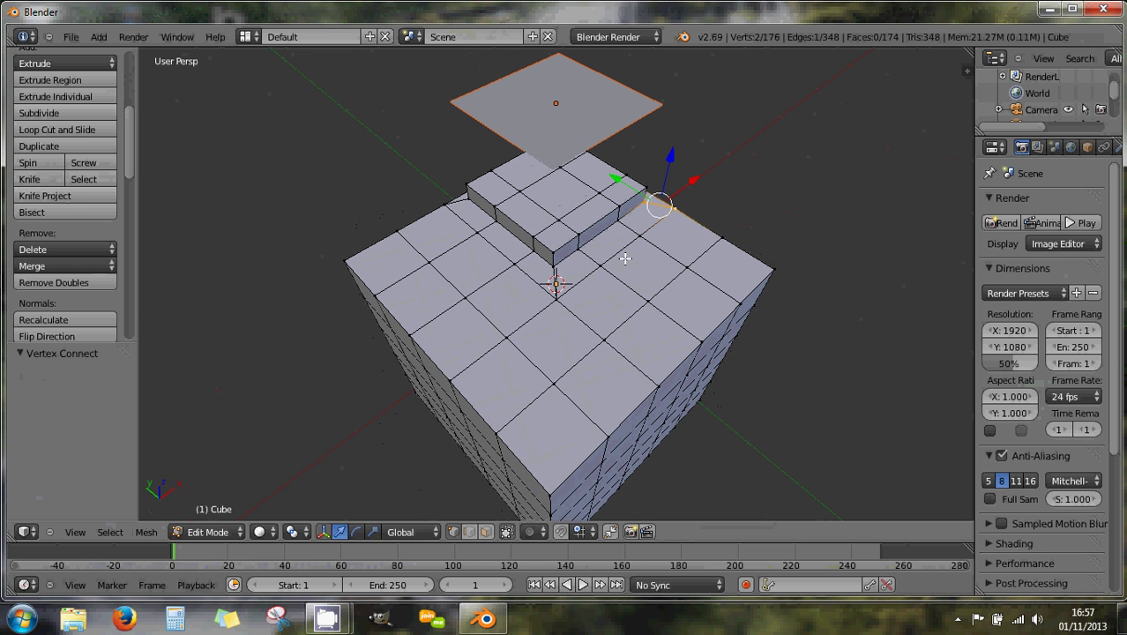
{"action": "mouse_move", "coordinate": [635, 260]}
{"action": "middle_mouse_down"}
{"action": "mouse_move", "coordinate": [614, 268]}
{"action": "mouse_move", "coordinate": [649, 266]}
{"action": "middle_mouse_up"}
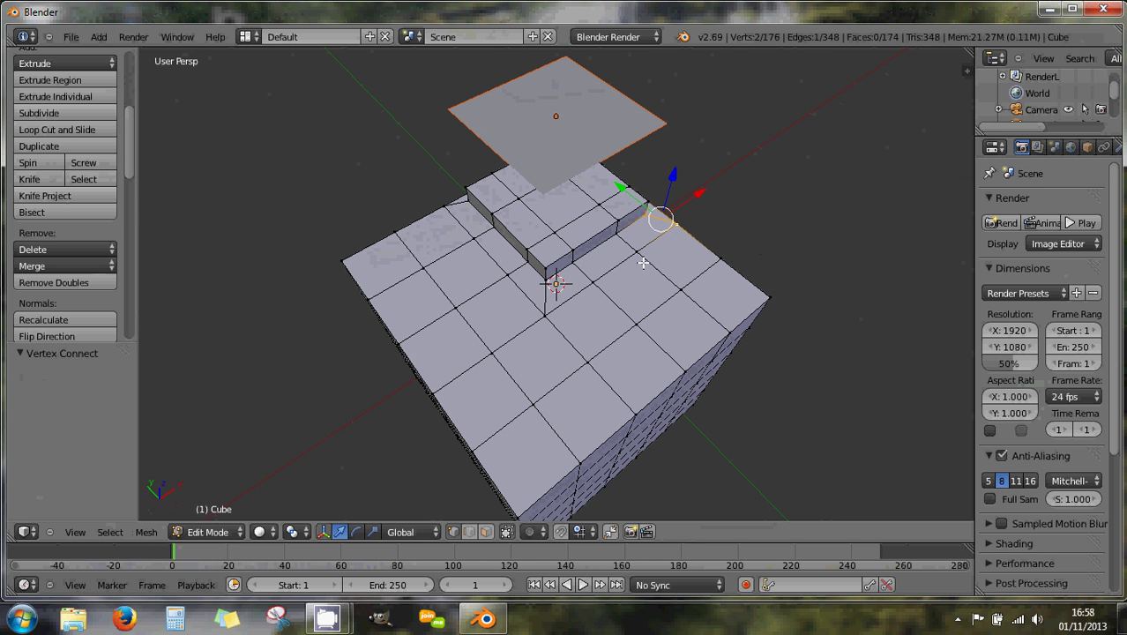
{"action": "middle_click_drag", "start_coordinate": [684, 226], "coordinate": [353, 202]}
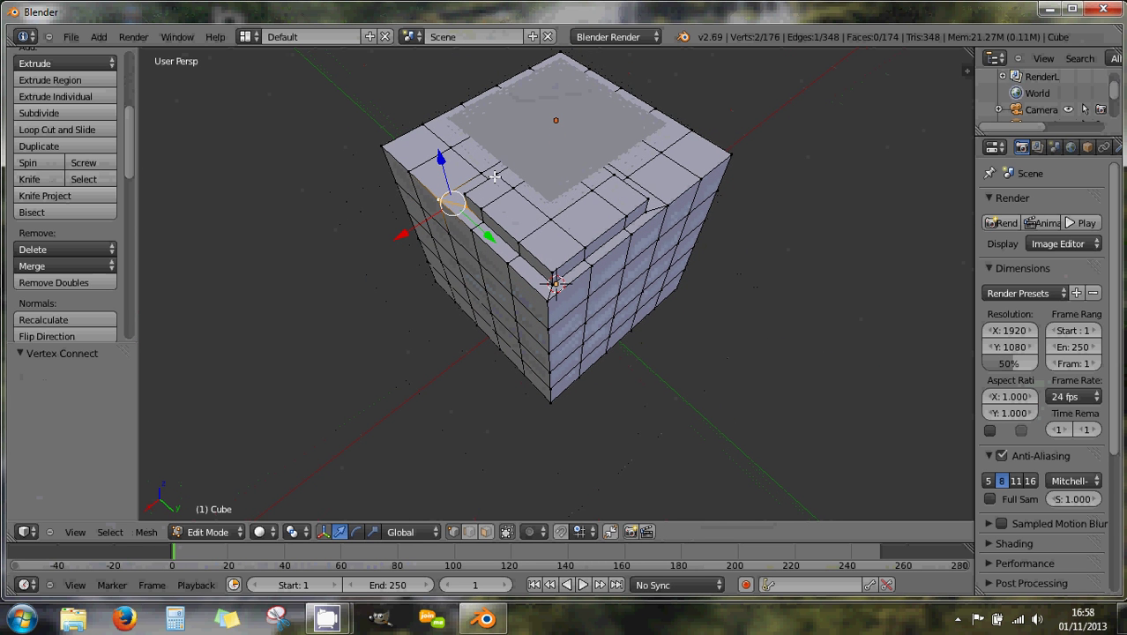
{"action": "mouse_move", "coordinate": [528, 161]}
{"action": "middle_mouse_down"}
{"action": "mouse_move", "coordinate": [528, 245]}
{"action": "mouse_move", "coordinate": [532, 164]}
{"action": "middle_mouse_up"}
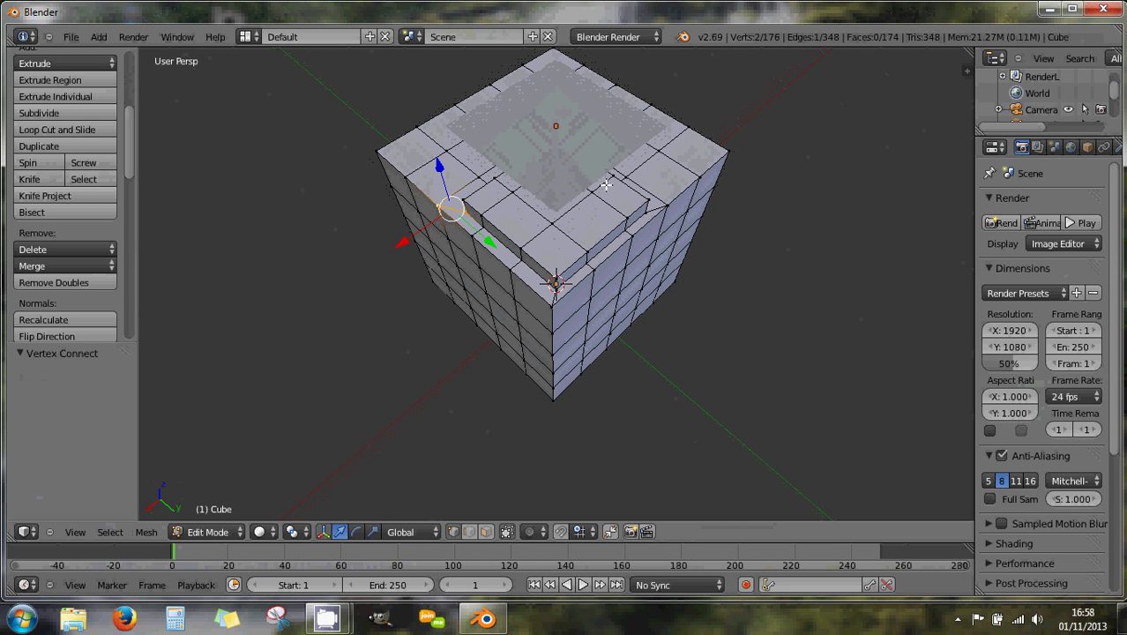
{"action": "left_click", "coordinate": [75, 196]}
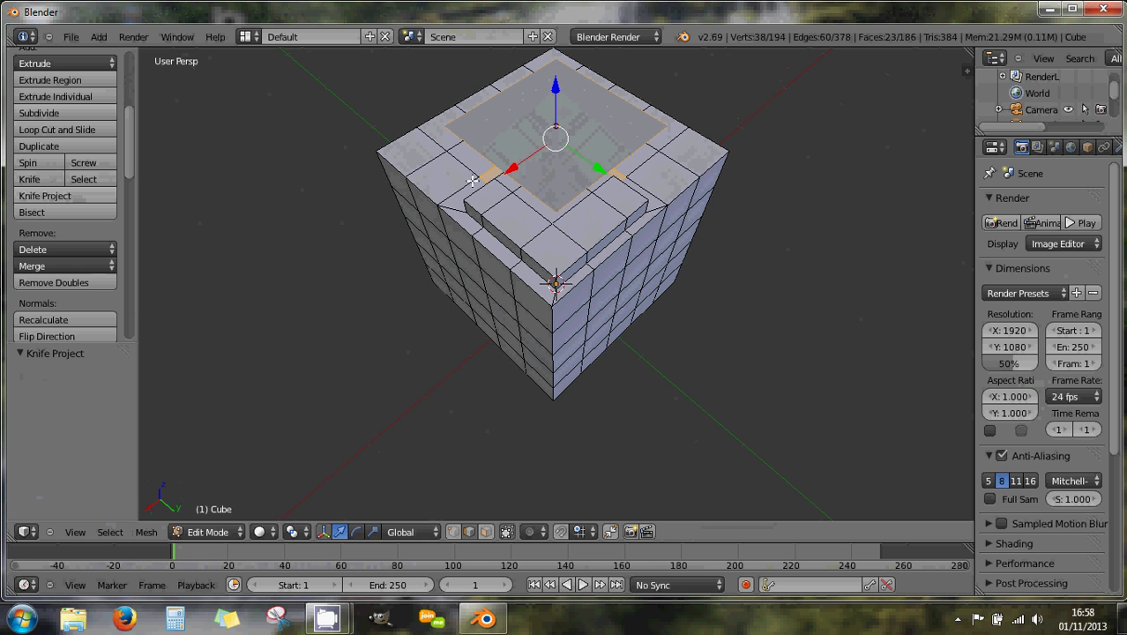
{"action": "middle_click_drag", "start_coordinate": [466, 192], "coordinate": [596, 198]}
{"action": "scroll", "coordinate": [577, 248], "scroll_direction": "up", "scroll_amount": 3}
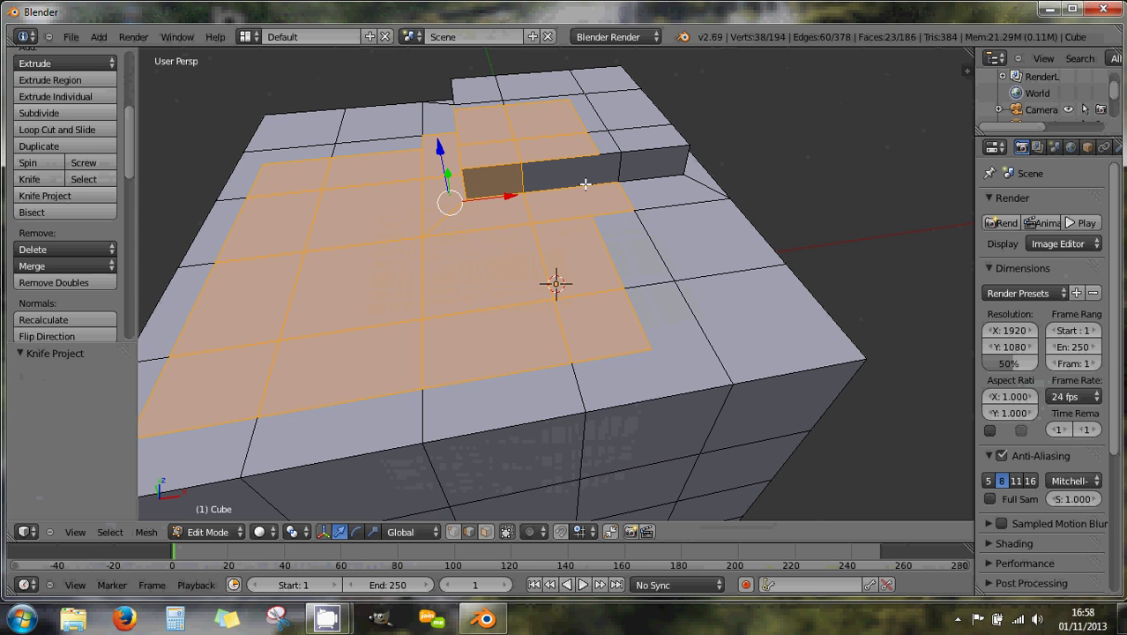
{"action": "middle_click_drag", "start_coordinate": [448, 207], "coordinate": [545, 171]}
{"action": "middle_click_drag", "start_coordinate": [431, 177], "coordinate": [398, 260]}
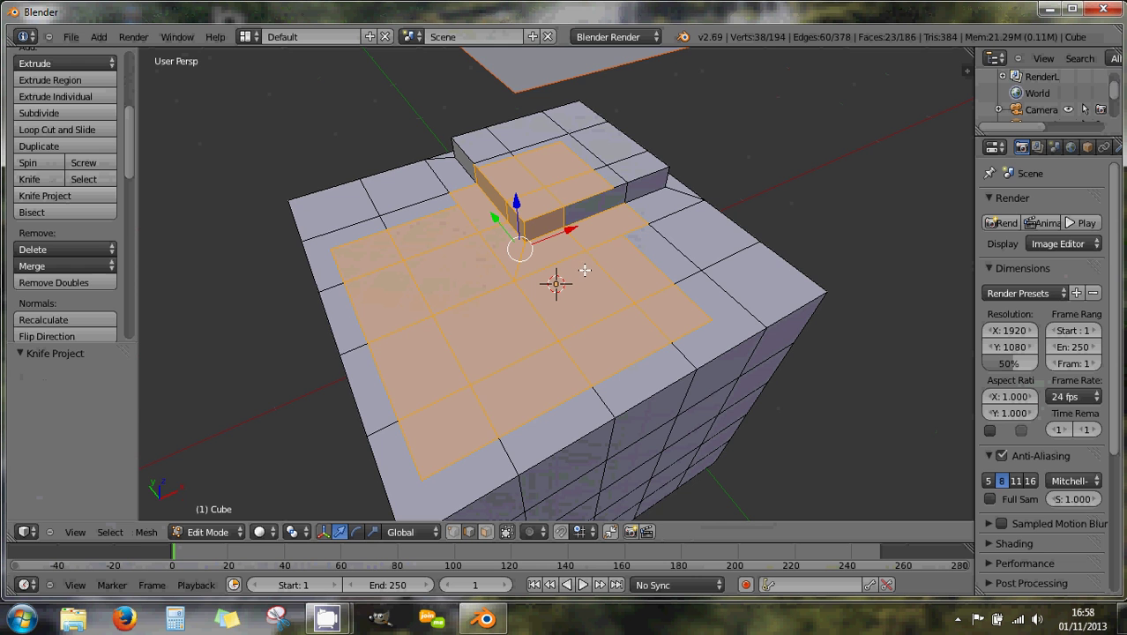
- Cut the raised block's side face with the Knife from the projected outline's end on the top edge down to the base edge
{"action": "scroll", "coordinate": [594, 245], "scroll_direction": "up", "scroll_amount": 5}
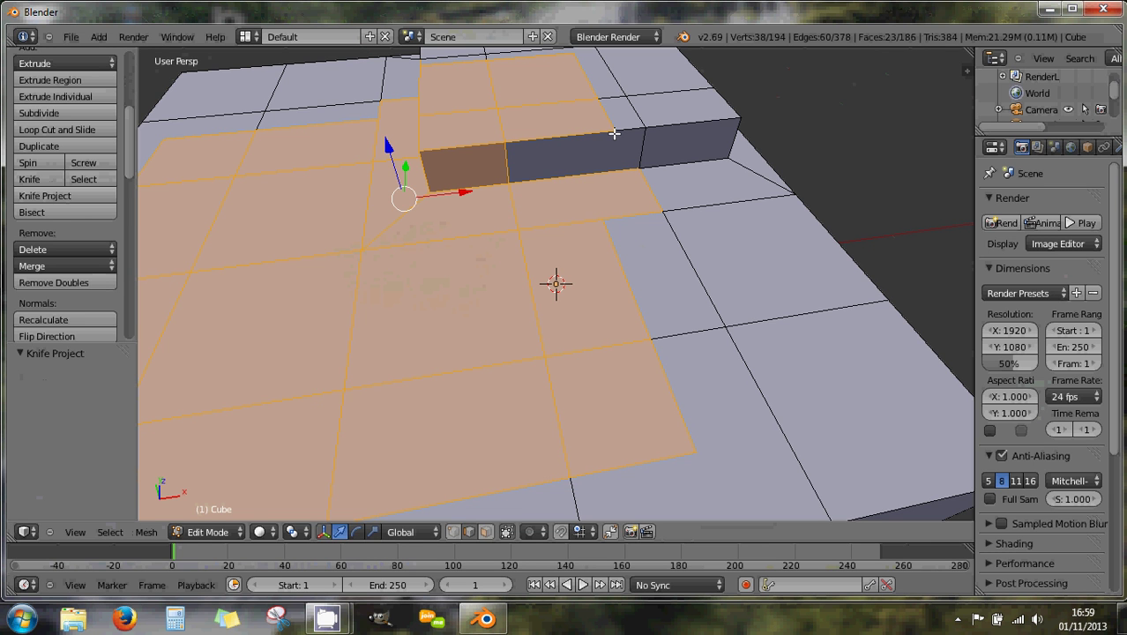
{"action": "key", "text": "k"}
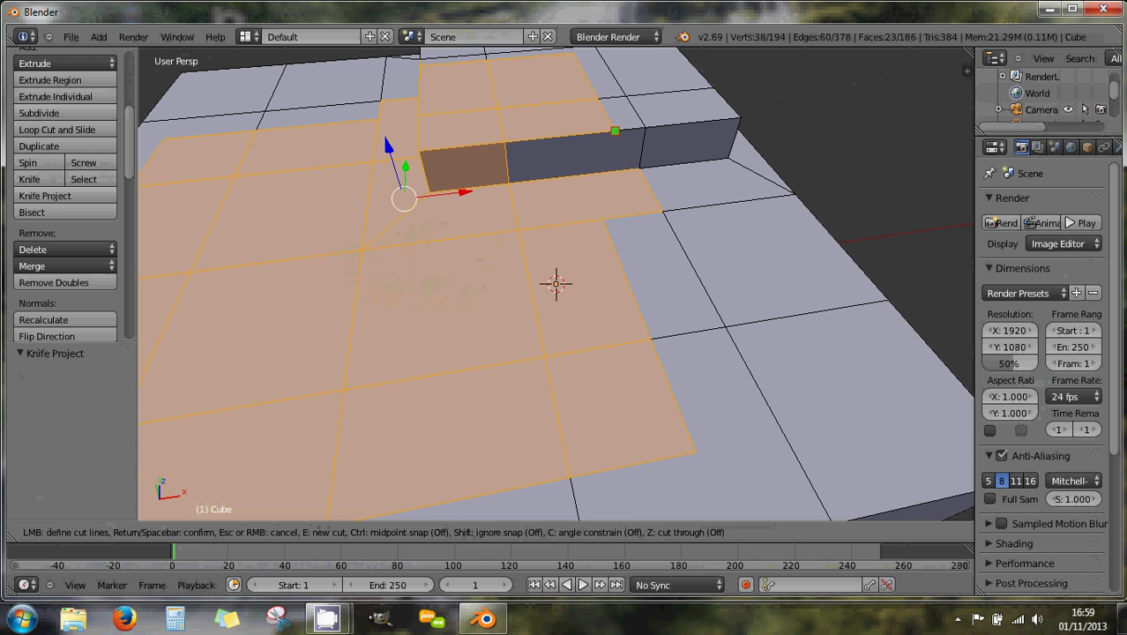
{"action": "left_click", "coordinate": [617, 128]}
{"action": "left_click", "coordinate": [592, 170]}
{"action": "key", "text": "Return"}
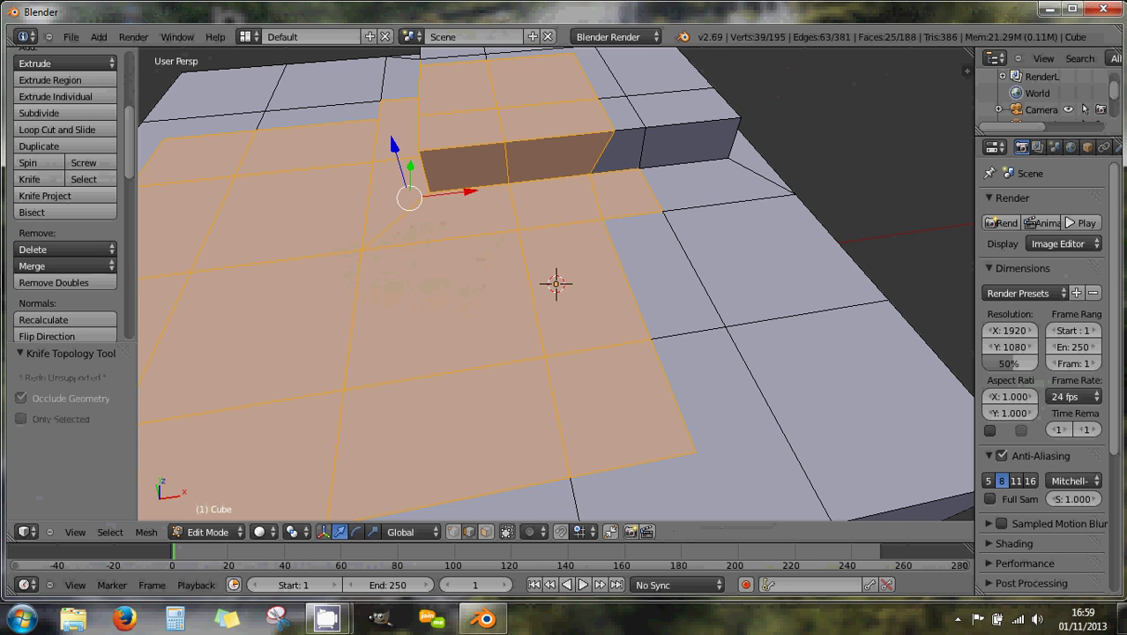
- Deselect the face and edges that extend beyond the projected outline beside the raised block's base
{"action": "right_click", "coordinate": [656, 204], "text": "shift"}
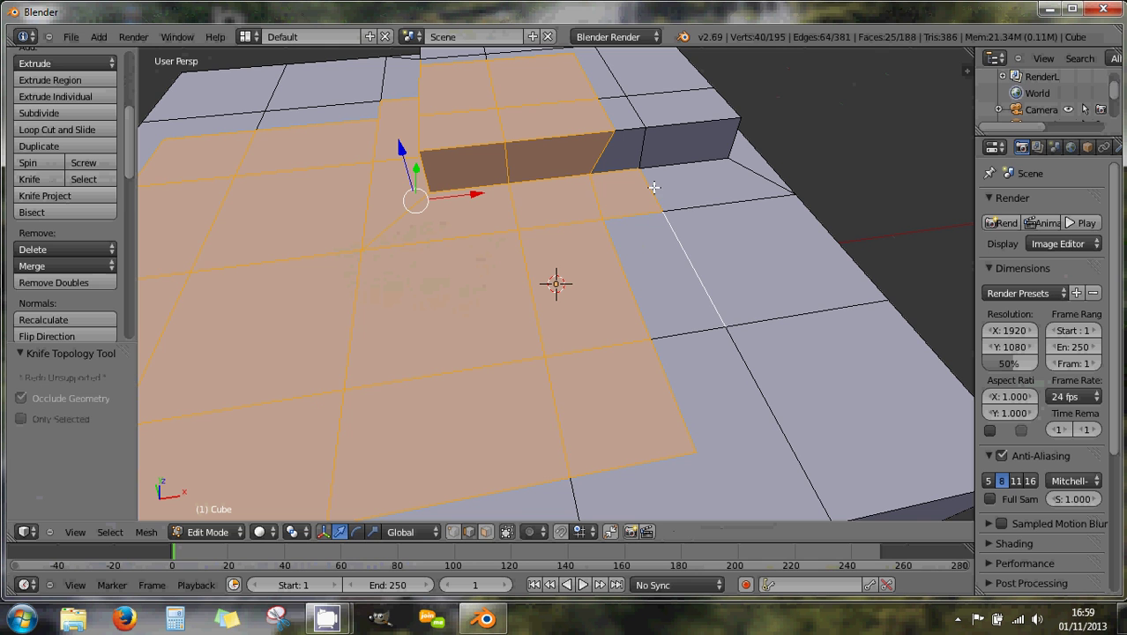
{"action": "right_click", "coordinate": [671, 228], "text": "shift"}
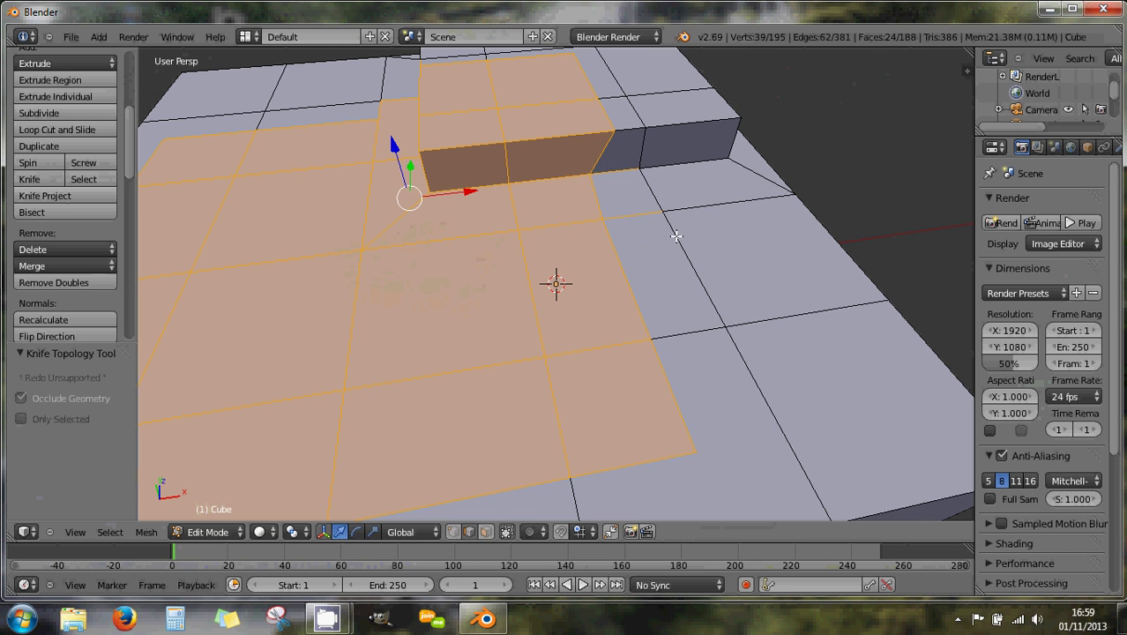
{"action": "right_click", "coordinate": [632, 212], "text": "shift"}
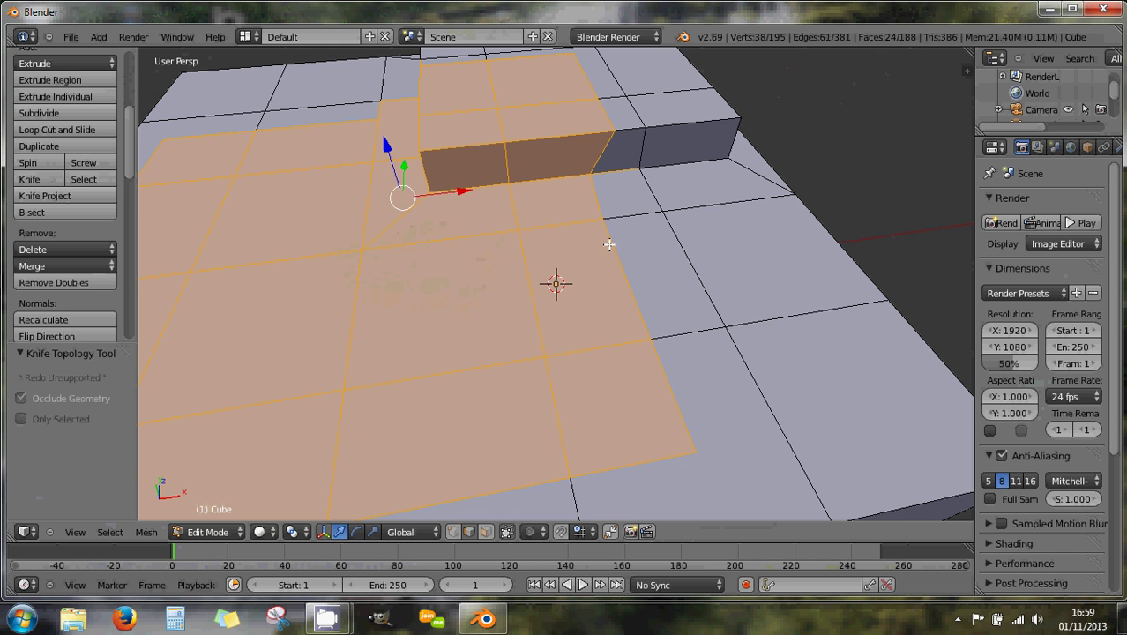
{"action": "scroll", "coordinate": [608, 245], "scroll_direction": "down", "scroll_amount": 2}
{"action": "right_click", "coordinate": [609, 202], "text": "shift"}
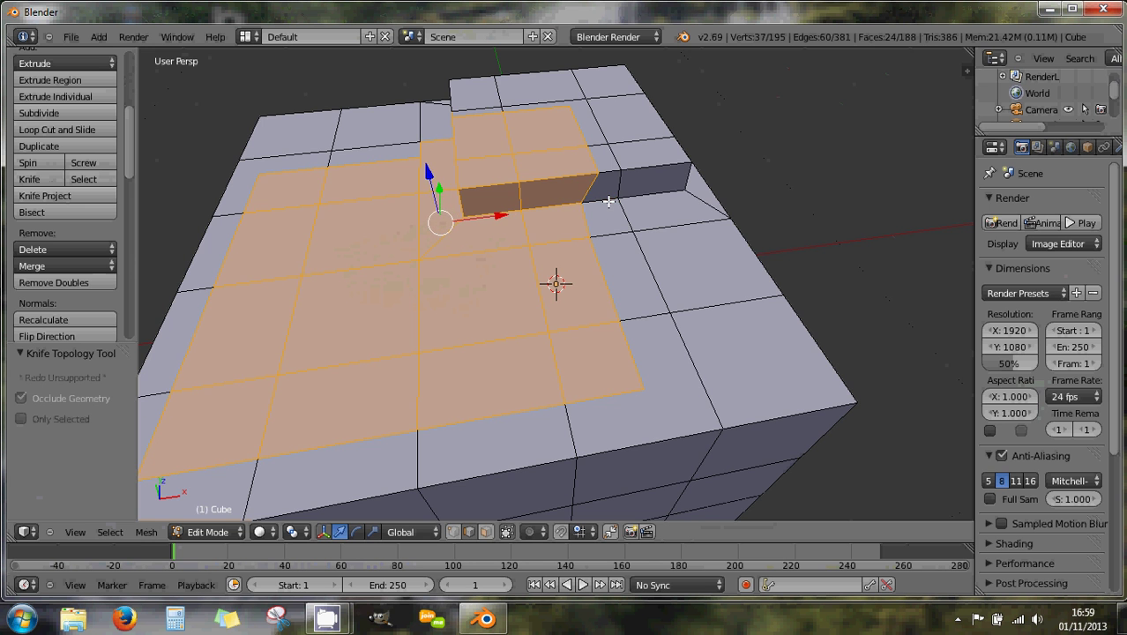
- View the cube and plane from several angles, leave mesh editing and delete the plane
{"action": "mouse_move", "coordinate": [572, 248]}
{"action": "middle_mouse_down"}
{"action": "mouse_move", "coordinate": [613, 218]}
{"action": "mouse_move", "coordinate": [564, 220]}
{"action": "mouse_move", "coordinate": [719, 237]}
{"action": "mouse_move", "coordinate": [553, 271]}
{"action": "mouse_move", "coordinate": [500, 219]}
{"action": "mouse_move", "coordinate": [557, 236]}
{"action": "middle_mouse_up"}
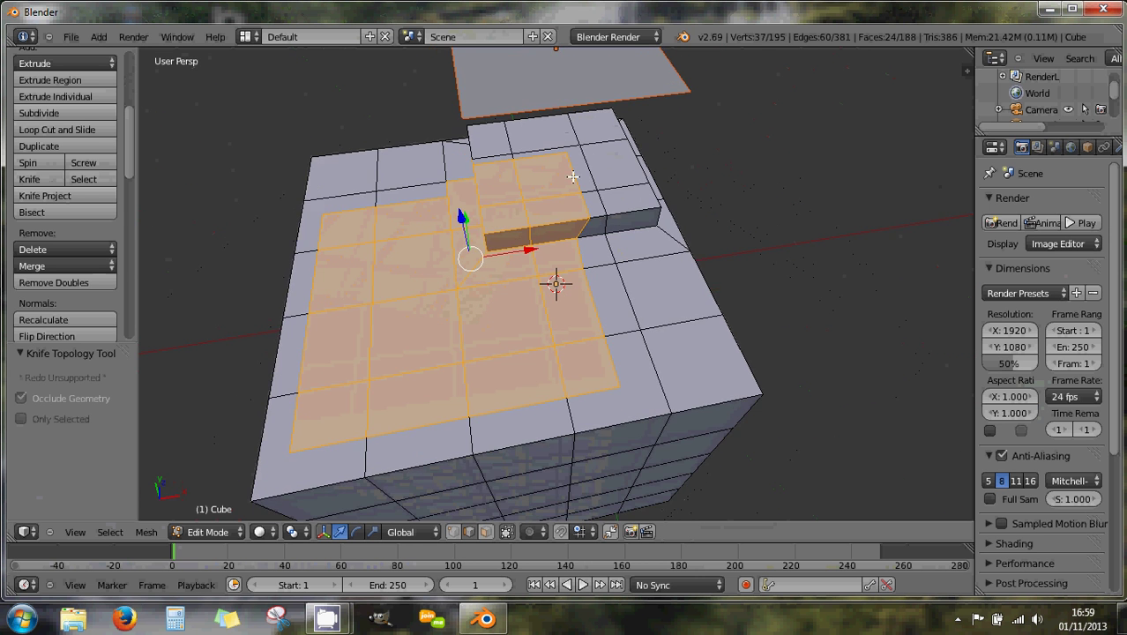
{"action": "scroll", "coordinate": [571, 108], "scroll_direction": "down", "scroll_amount": 2}
{"action": "middle_click_drag", "start_coordinate": [547, 120], "coordinate": [569, 164]}
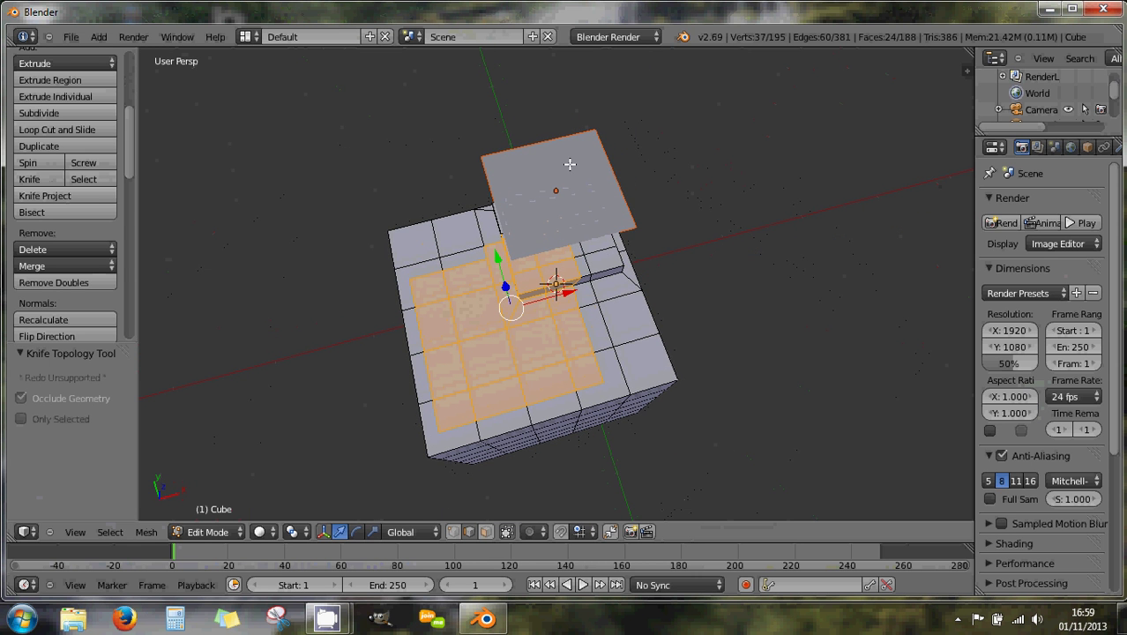
{"action": "middle_click_drag", "start_coordinate": [581, 171], "coordinate": [304, 163]}
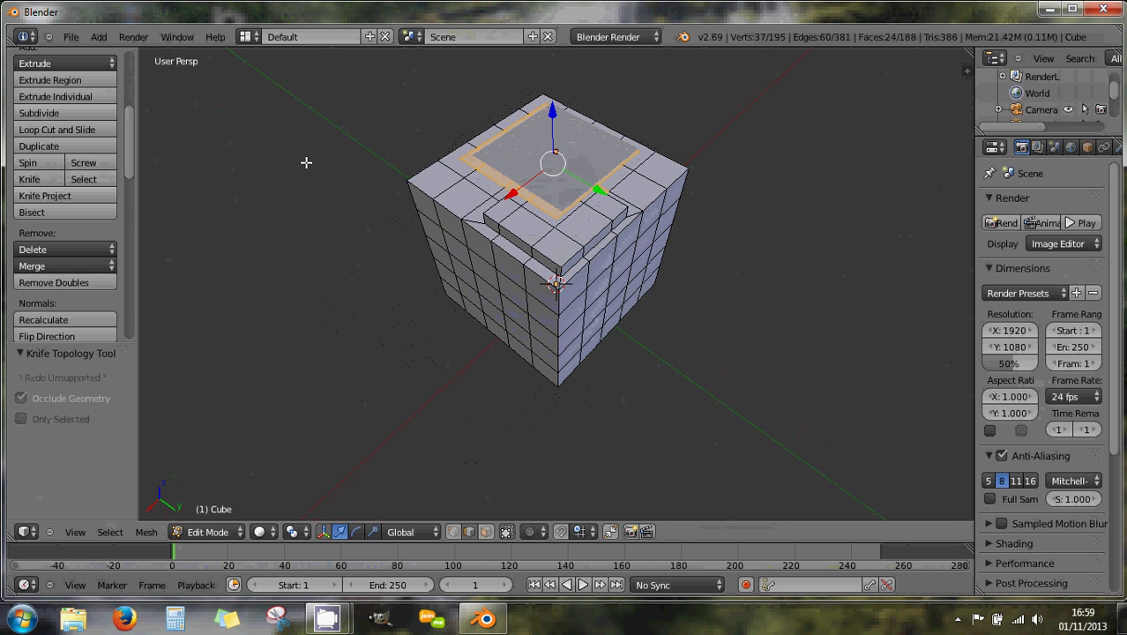
{"action": "middle_click_drag", "start_coordinate": [422, 217], "coordinate": [527, 164]}
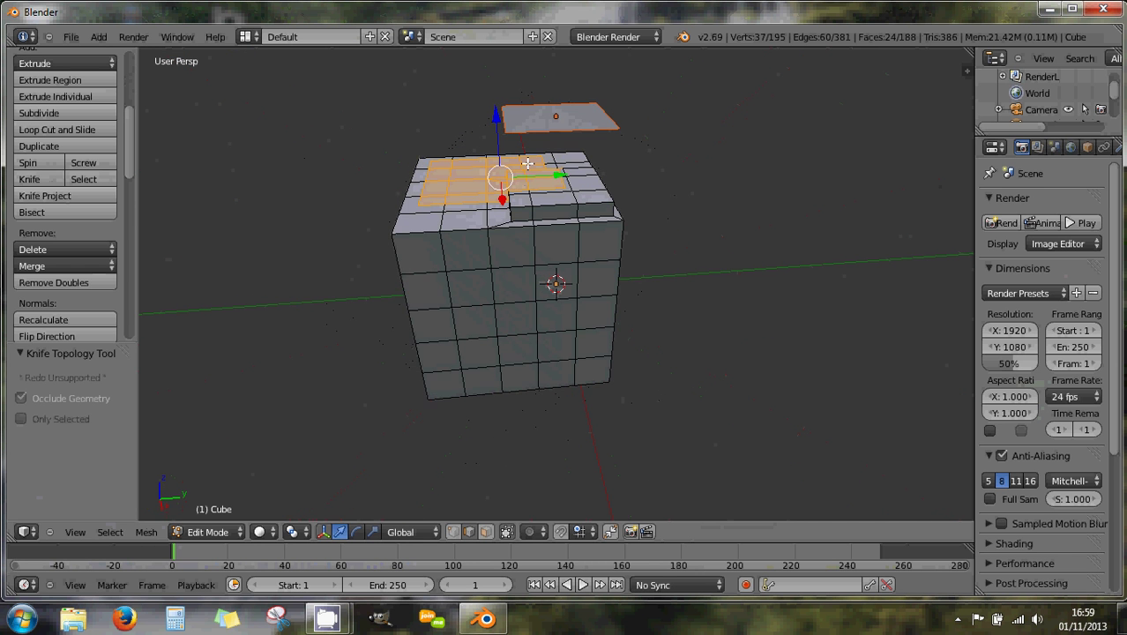
{"action": "key", "text": "Tab"}
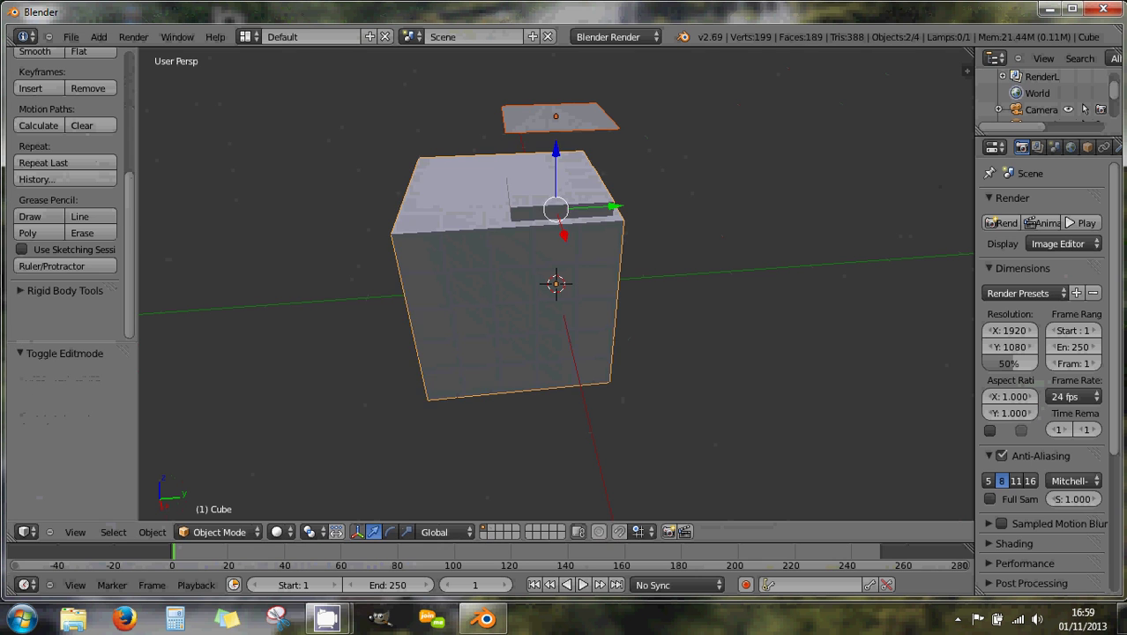
{"action": "right_click", "coordinate": [540, 129]}
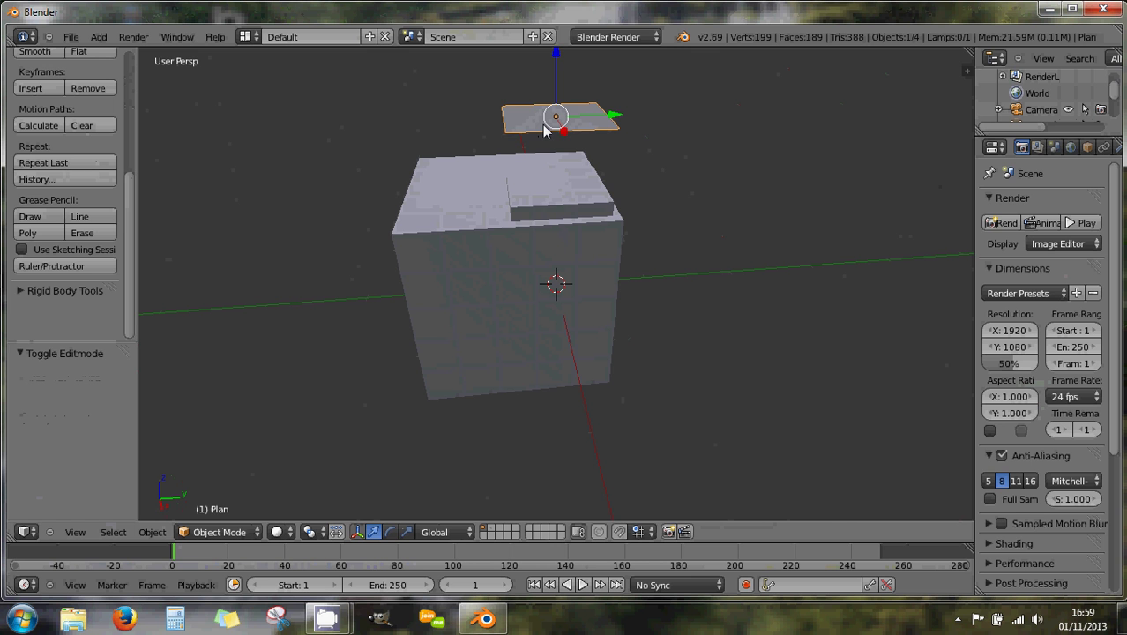
{"action": "key", "text": "x"}
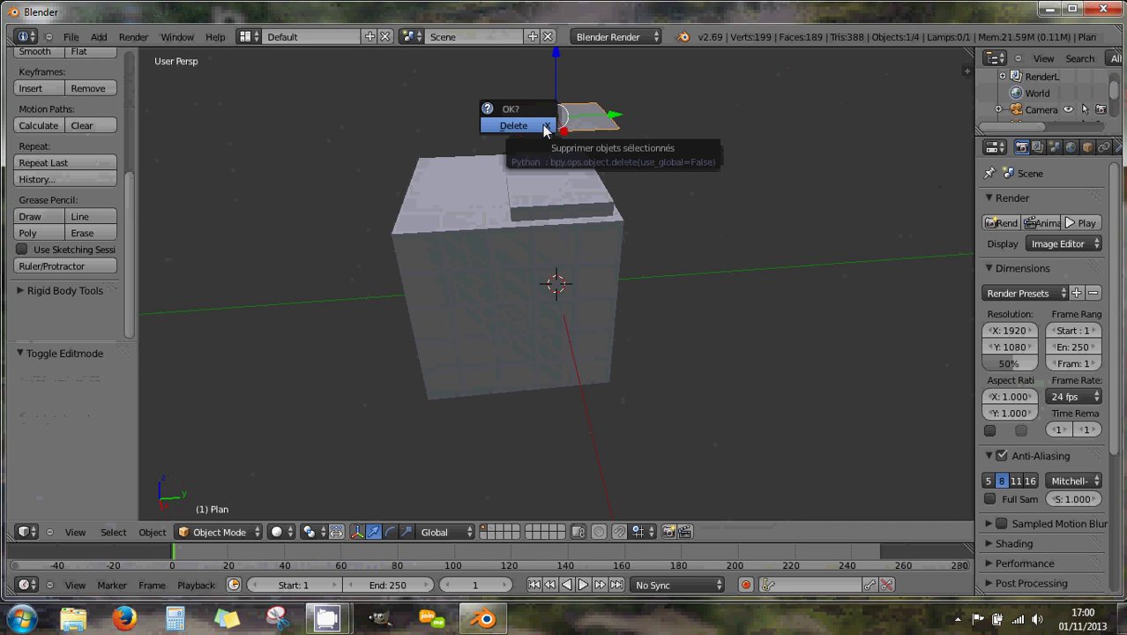
{"action": "left_click", "coordinate": [542, 129]}
- Add a UV sphere and raise it about 1.157 units along Z
{"action": "middle_click_drag", "start_coordinate": [528, 209], "coordinate": [529, 190]}
{"action": "key", "text": "shift+a"}
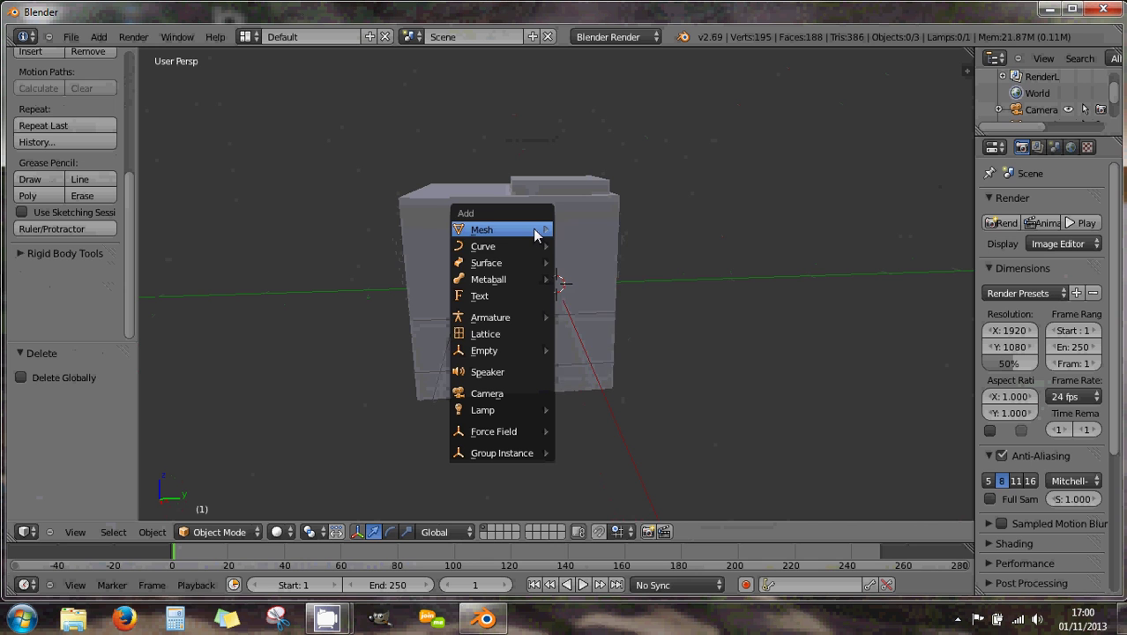
{"action": "mouse_move", "coordinate": [535, 231]}
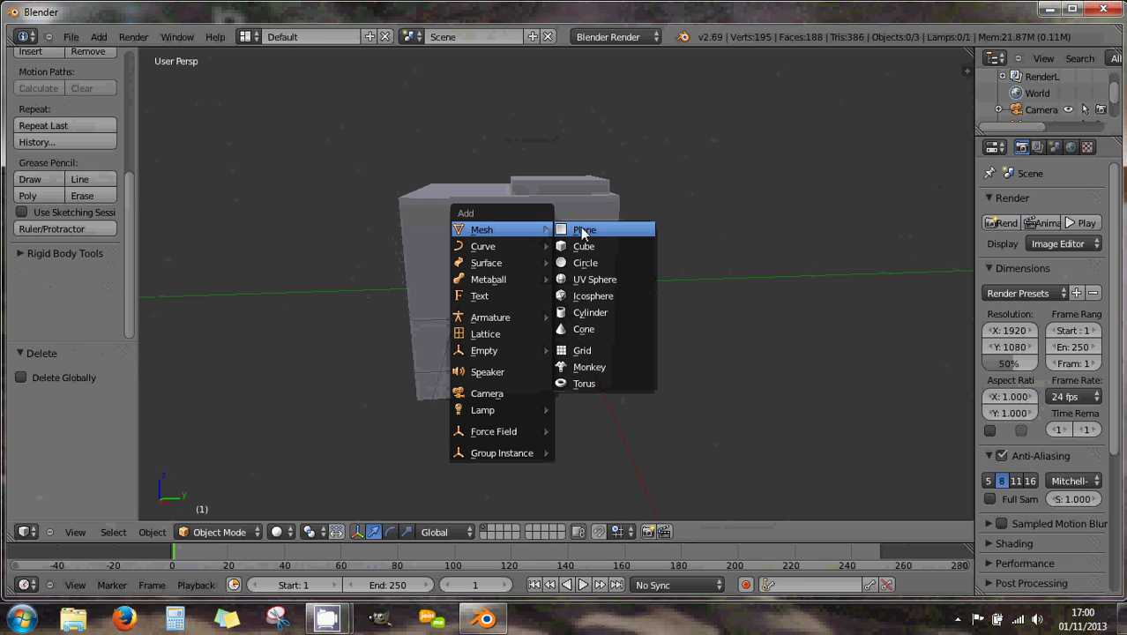
{"action": "left_click", "coordinate": [585, 279]}
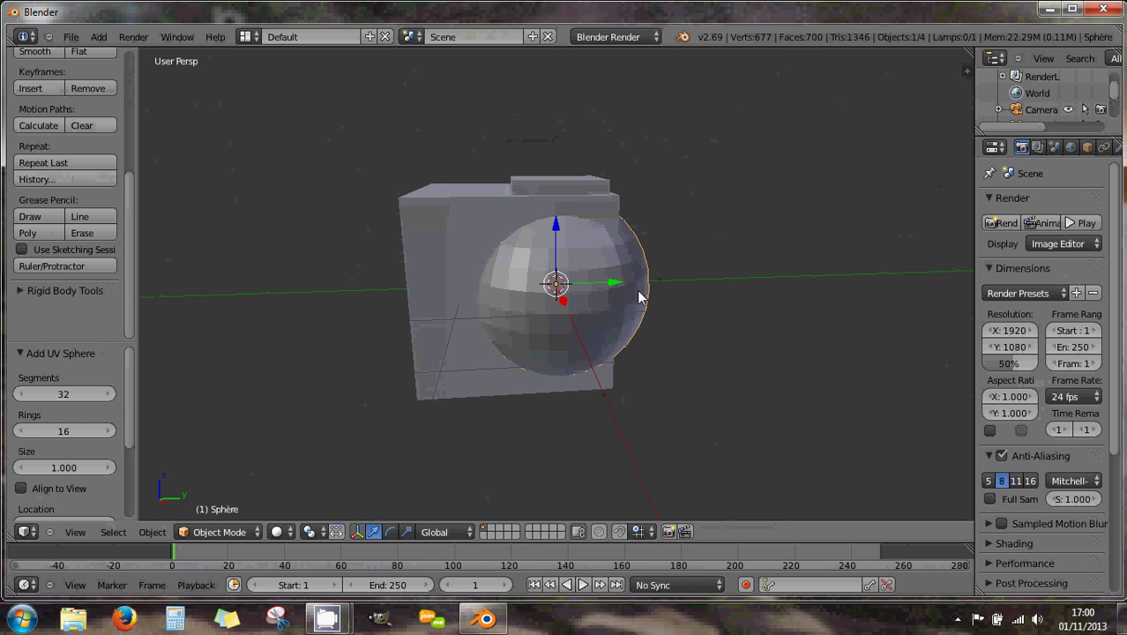
{"action": "left_click_drag", "start_coordinate": [555, 230], "coordinate": [562, 126]}
- Scale the sphere down uniformly by a factor of about 0.618
{"action": "scroll", "coordinate": [567, 166], "scroll_direction": "down", "scroll_amount": 2}
{"action": "middle_click_drag", "start_coordinate": [567, 167], "coordinate": [512, 222]}
{"action": "key", "text": "s"}
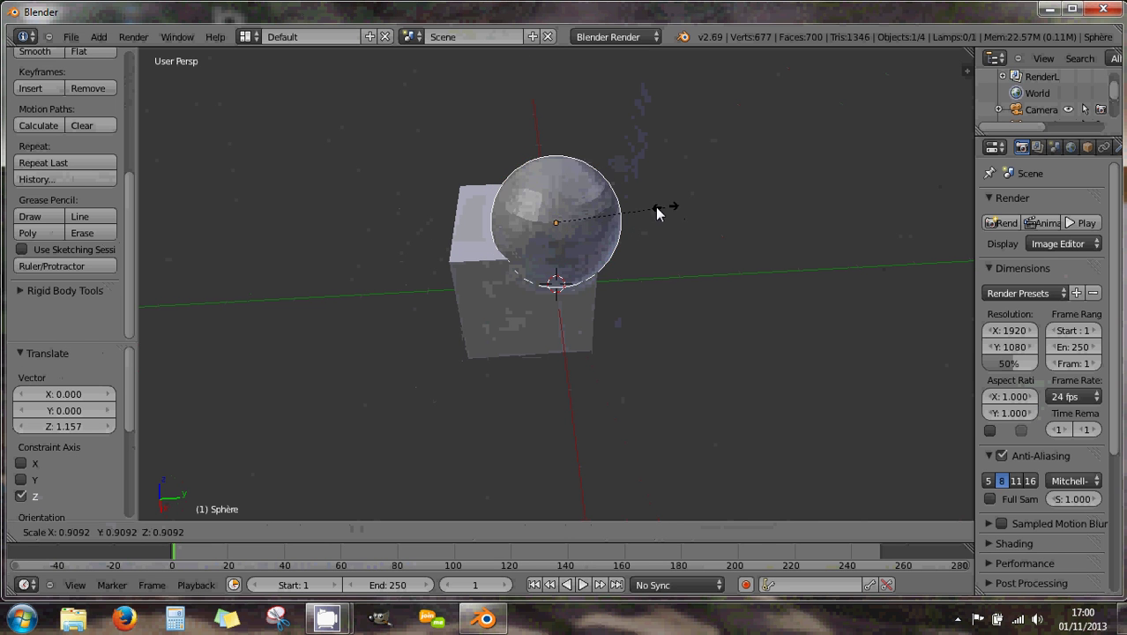
{"action": "left_click", "coordinate": [630, 210]}
- Move the sphere out along X in front of the cube's side face, lower it 1.310 along Z and raise it back 0.362
{"action": "middle_click_drag", "start_coordinate": [631, 211], "coordinate": [599, 267]}
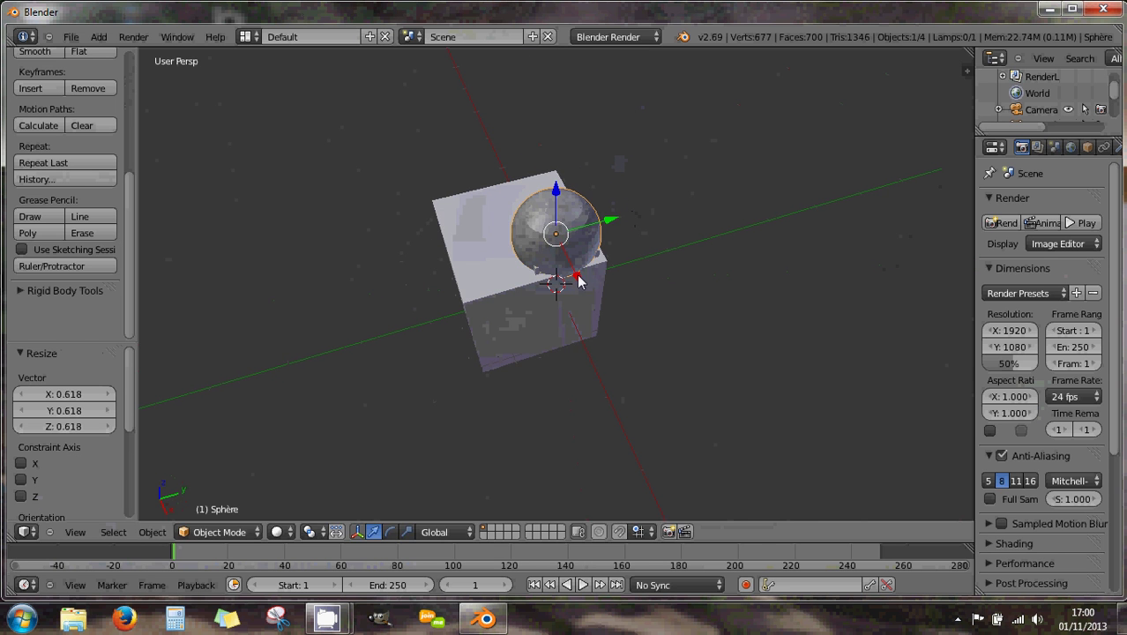
{"action": "left_click_drag", "start_coordinate": [578, 277], "coordinate": [593, 347]}
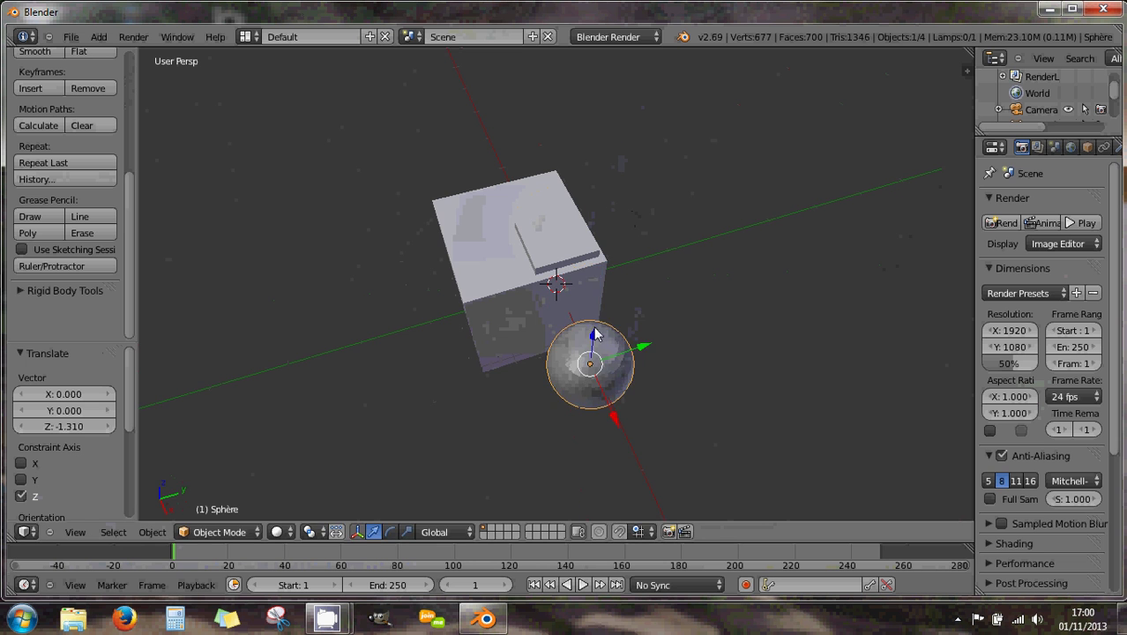
{"action": "middle_click_drag", "start_coordinate": [599, 303], "coordinate": [548, 228]}
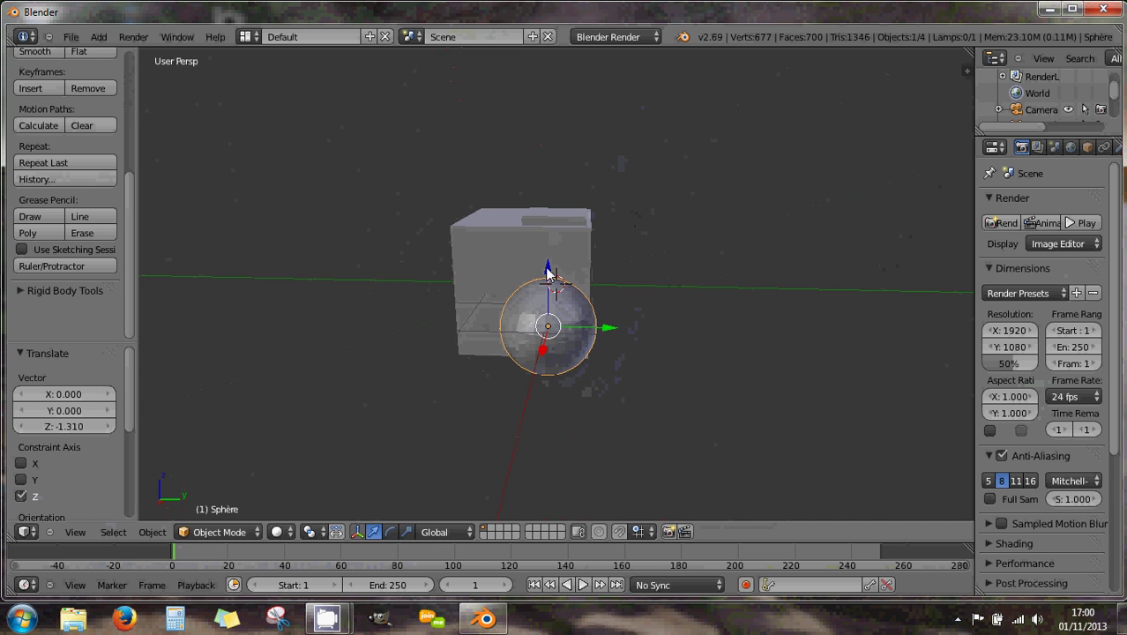
{"action": "left_click_drag", "start_coordinate": [553, 280], "coordinate": [578, 297]}
{"action": "middle_click_drag", "start_coordinate": [578, 298], "coordinate": [465, 287]}
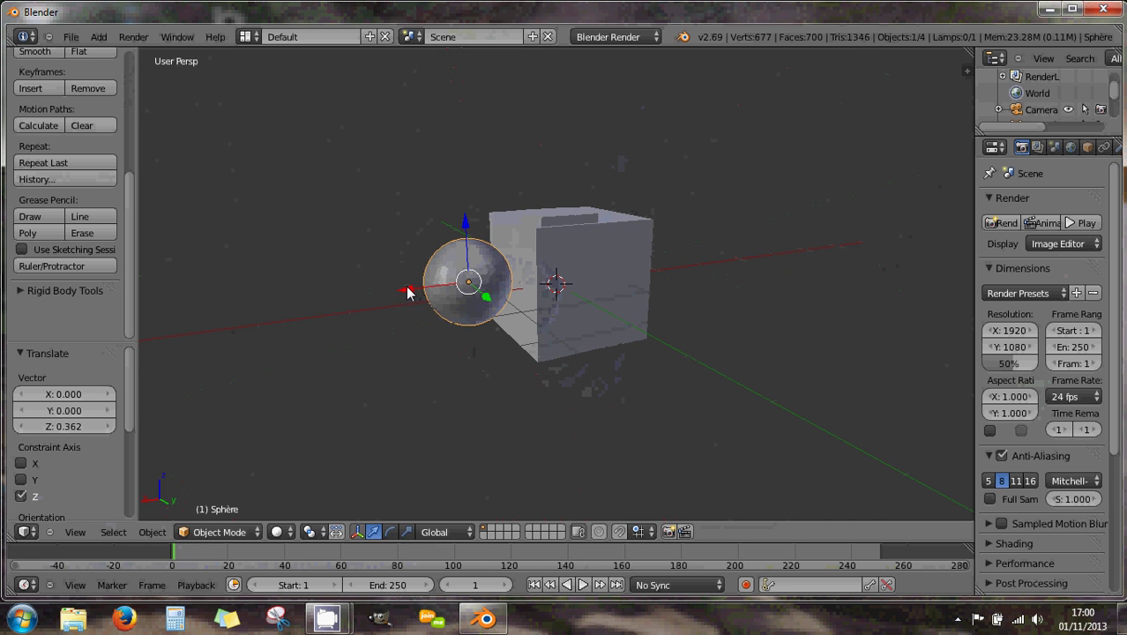
{"action": "left_click_drag", "start_coordinate": [410, 289], "coordinate": [375, 291]}
- Shrink the sphere uniformly by a further factor of about 0.569
{"action": "middle_click_drag", "start_coordinate": [448, 292], "coordinate": [564, 282]}
{"action": "key", "text": "s"}
{"action": "left_click", "coordinate": [623, 285]}
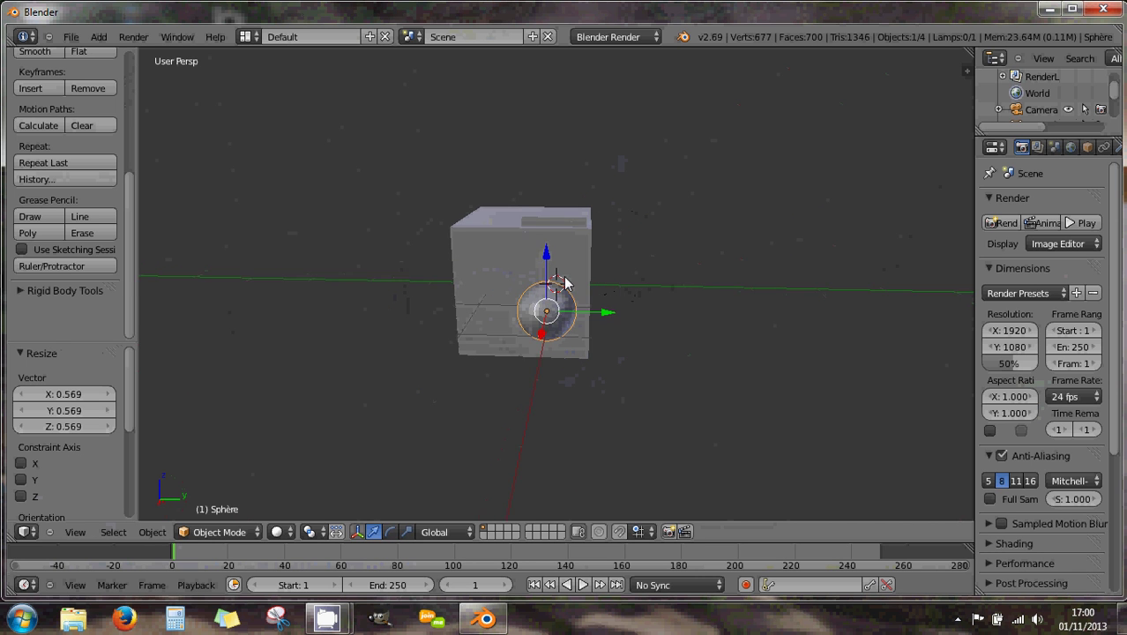
- Add the cube to the sphere selection, edit the cube with nothing selected, and try to Knife Project the sphere onto its side face
{"action": "scroll", "coordinate": [571, 279], "scroll_direction": "up", "scroll_amount": 2}
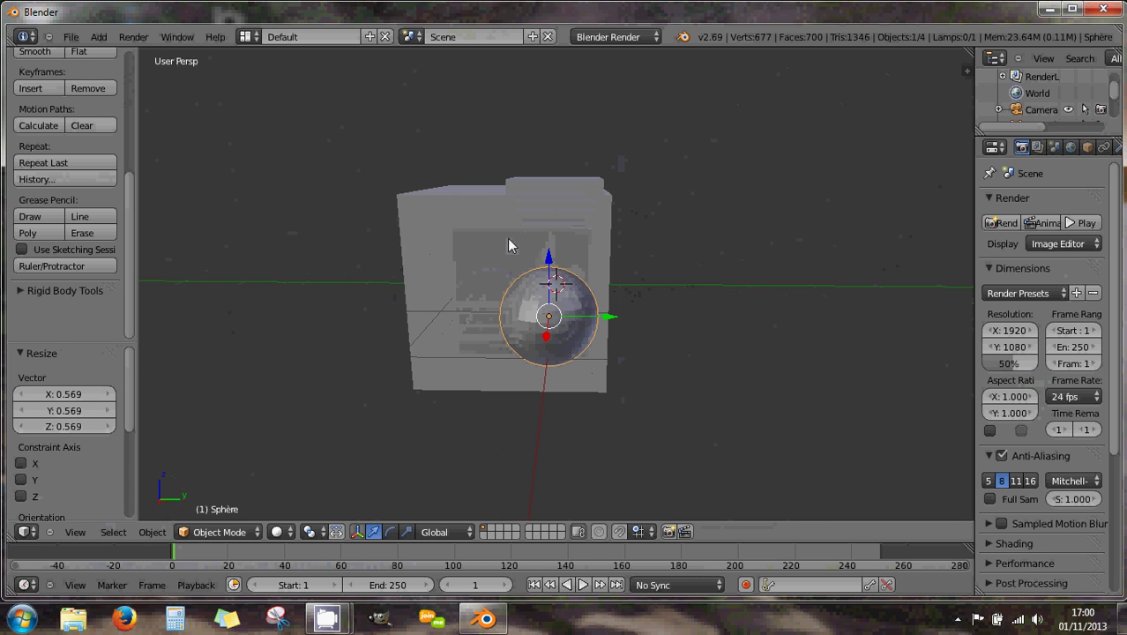
{"action": "right_click", "coordinate": [451, 254], "text": "shift"}
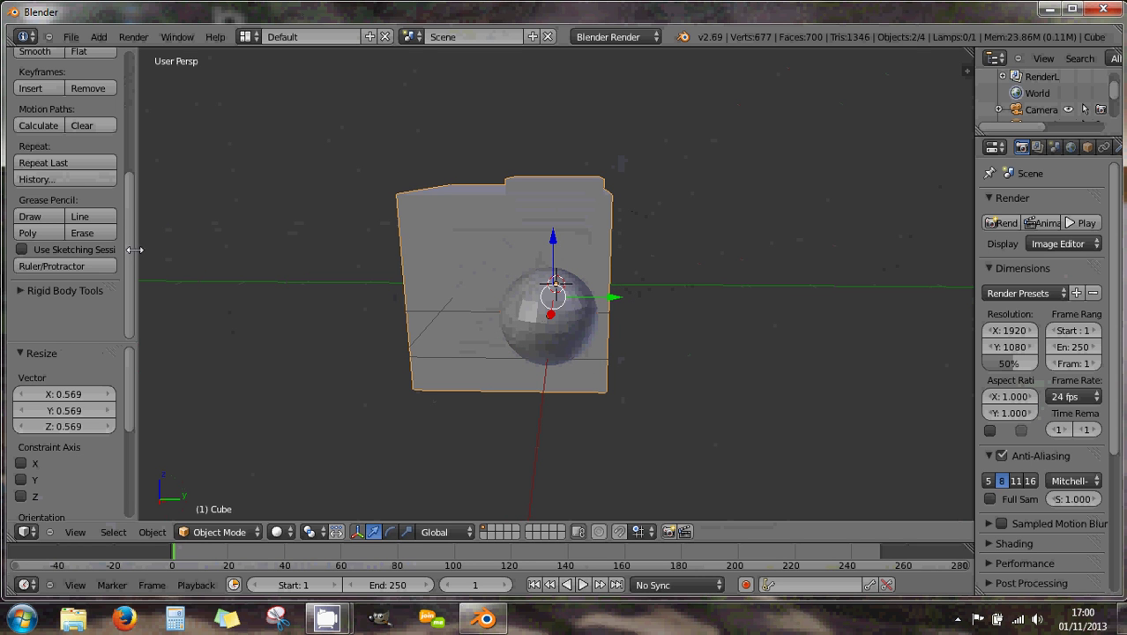
{"action": "key", "text": "Tab"}
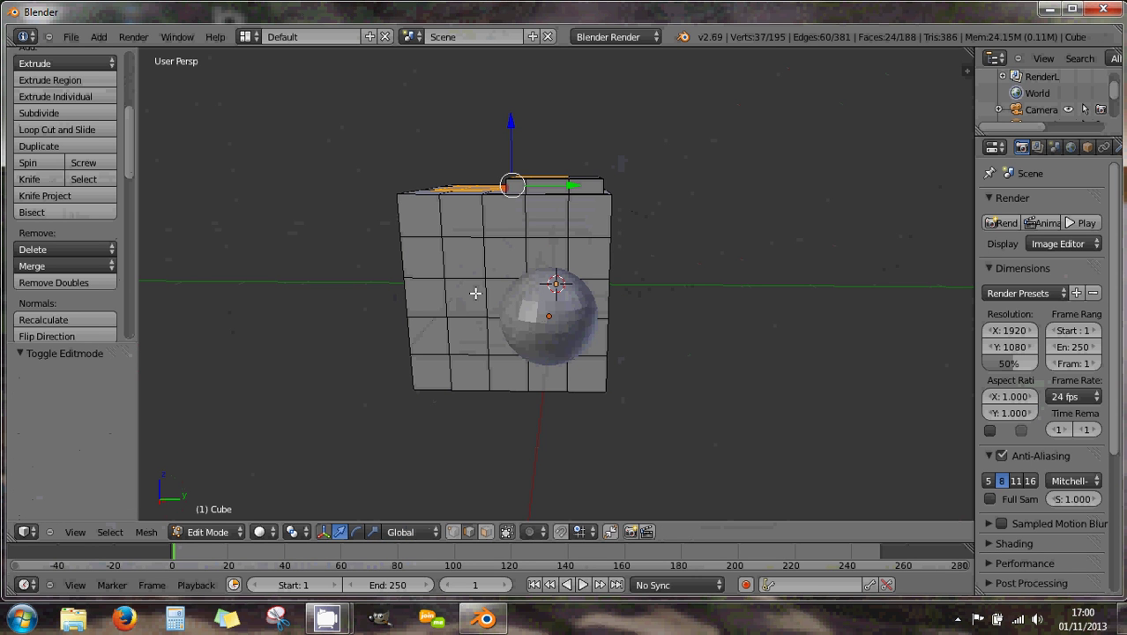
{"action": "middle_click_drag", "start_coordinate": [545, 311], "coordinate": [546, 297]}
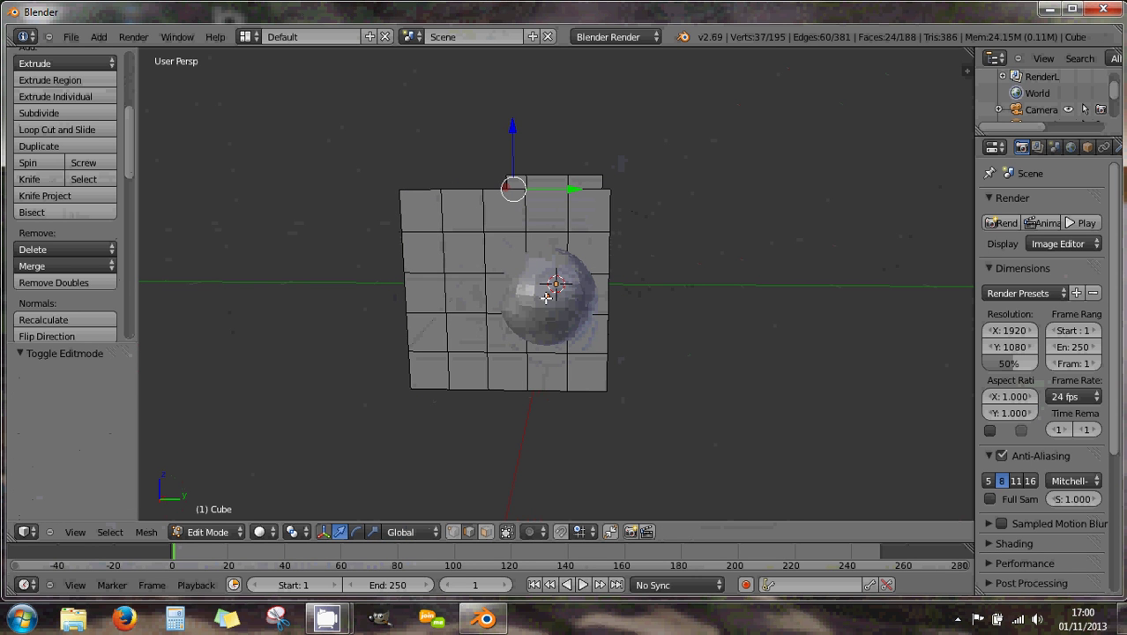
{"action": "key", "text": "a"}
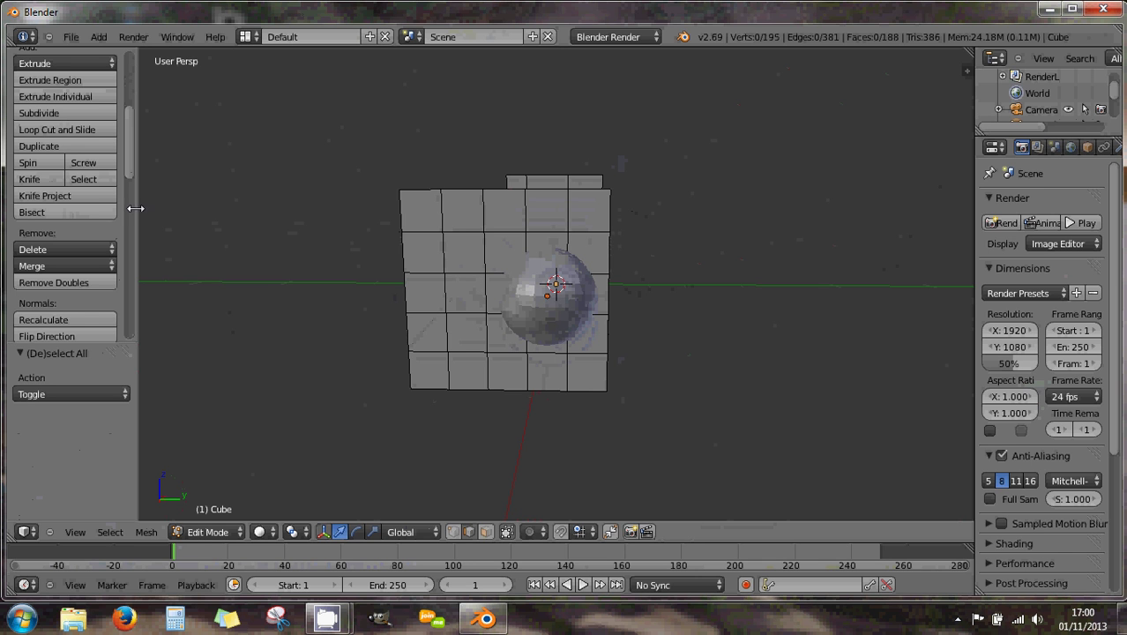
{"action": "left_click", "coordinate": [89, 197]}
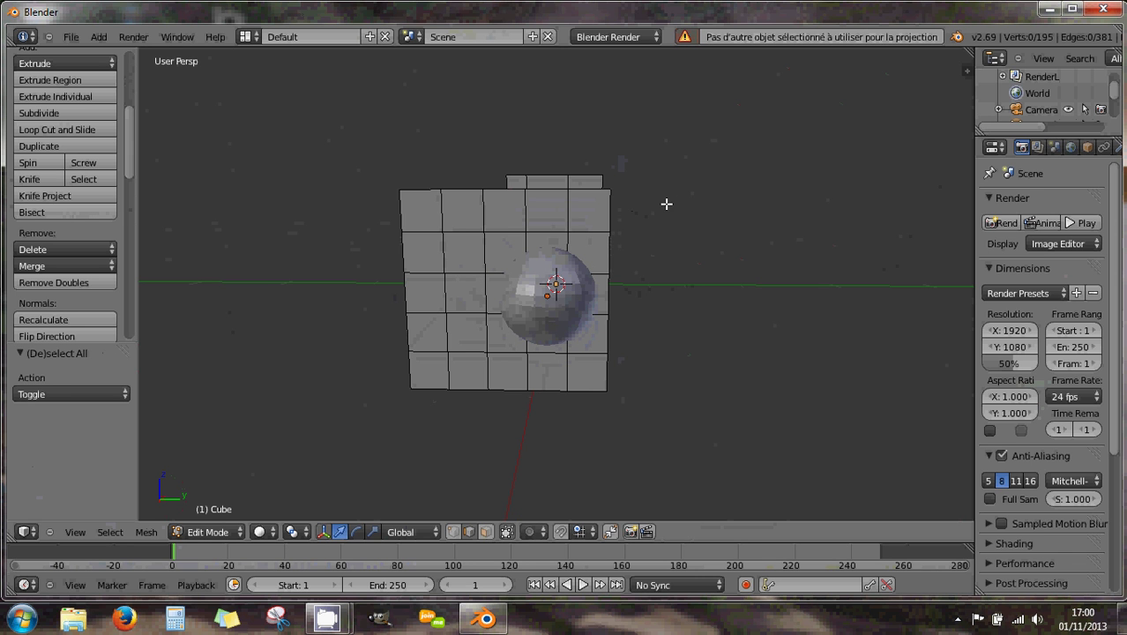
- Try Knife Project with the sphere again from the right orthographic view
{"action": "mouse_move", "coordinate": [553, 246]}
{"action": "middle_mouse_down"}
{"action": "mouse_move", "coordinate": [611, 267]}
{"action": "mouse_move", "coordinate": [626, 289]}
{"action": "mouse_move", "coordinate": [678, 317]}
{"action": "mouse_move", "coordinate": [604, 295]}
{"action": "mouse_move", "coordinate": [566, 256]}
{"action": "middle_mouse_up"}
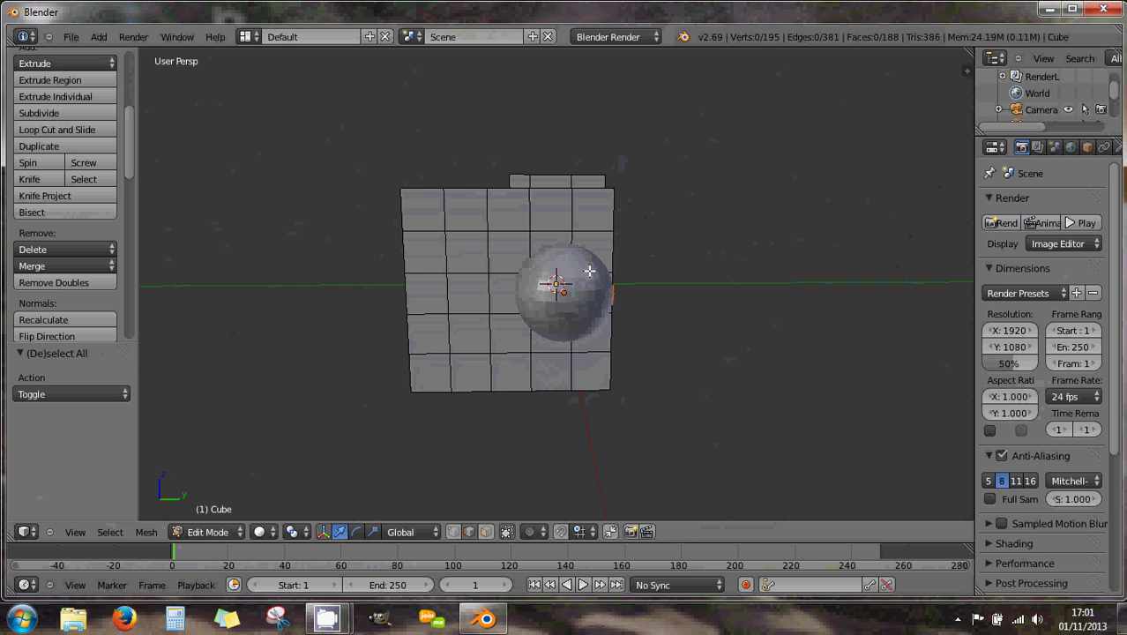
{"action": "key", "text": "KP_3"}
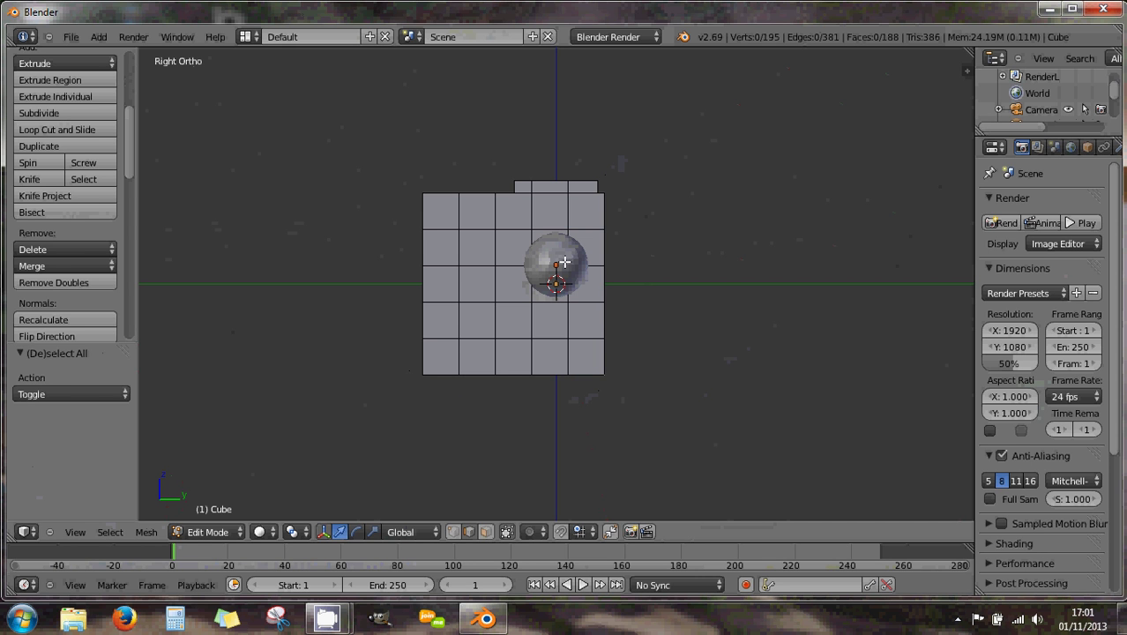
{"action": "left_click", "coordinate": [99, 196]}
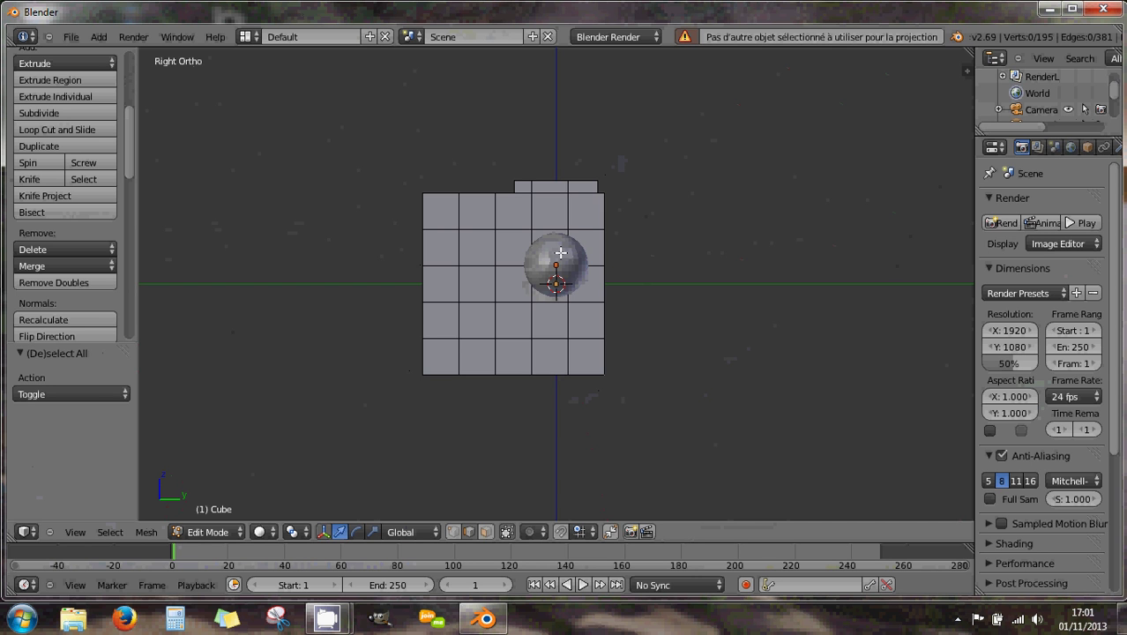
- Try to select the sphere while still editing the cube, and examine it from an angled perspective beside the side face
{"action": "scroll", "coordinate": [577, 252], "scroll_direction": "up", "scroll_amount": 2}
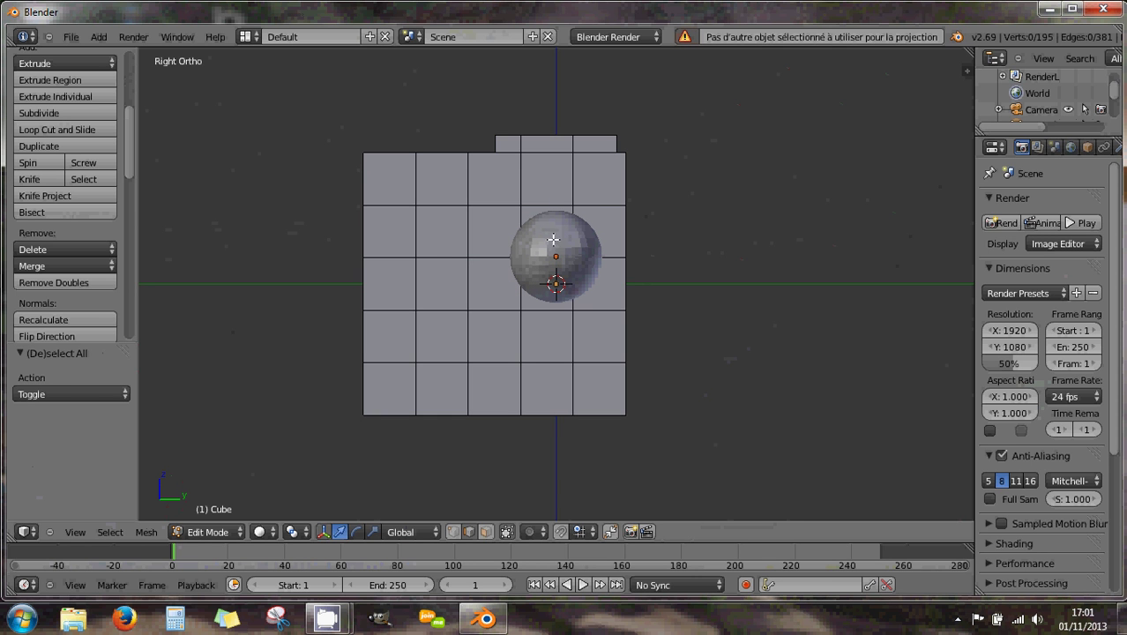
{"action": "right_click", "coordinate": [561, 254]}
{"action": "middle_click_drag", "start_coordinate": [536, 254], "coordinate": [655, 291]}
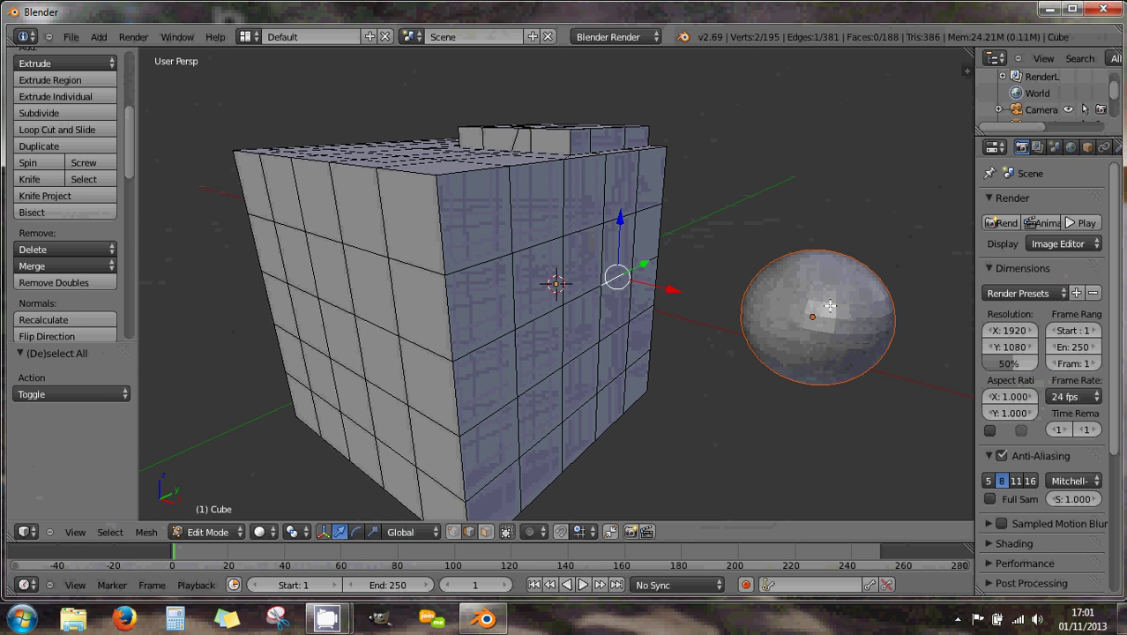
{"action": "mouse_move", "coordinate": [829, 306]}
{"action": "middle_mouse_down"}
{"action": "mouse_move", "coordinate": [767, 310]}
{"action": "mouse_move", "coordinate": [823, 309]}
{"action": "middle_mouse_up"}
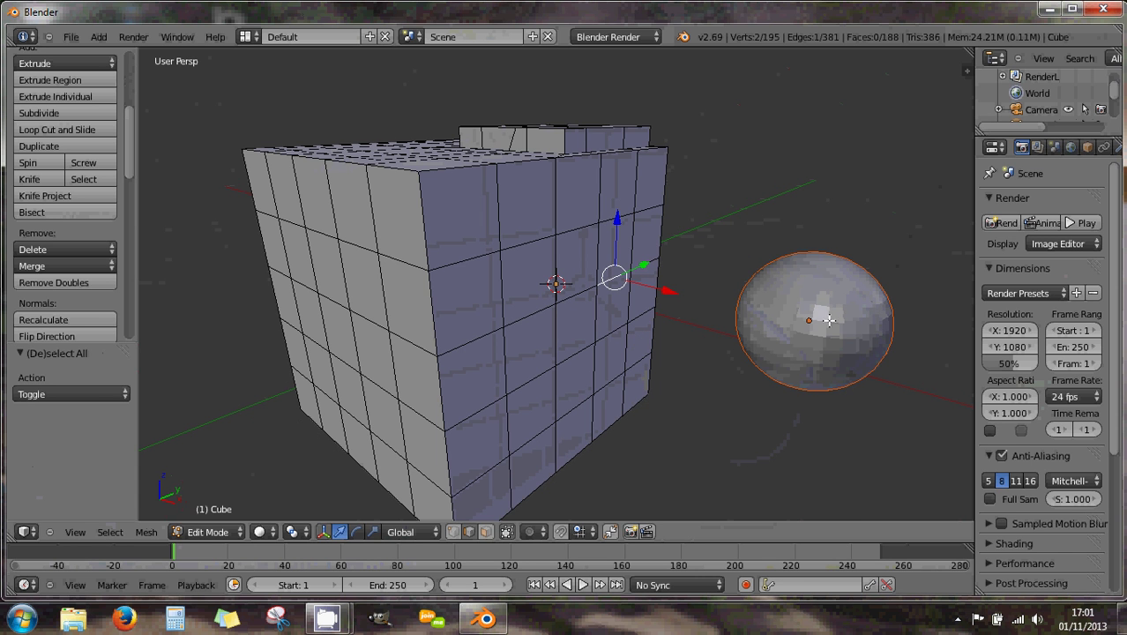
- Return to Object Mode and delete the UV sphere beside the cube
{"action": "key", "text": "Tab"}
{"action": "key", "text": "Tab"}
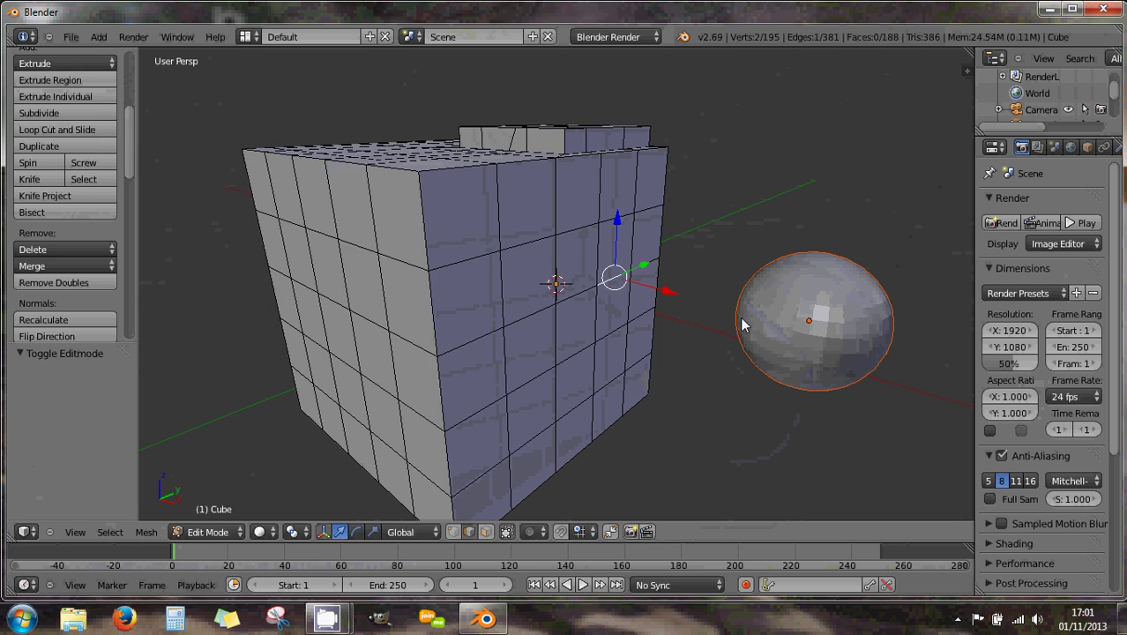
{"action": "key", "text": "Tab"}
{"action": "right_click", "coordinate": [847, 336]}
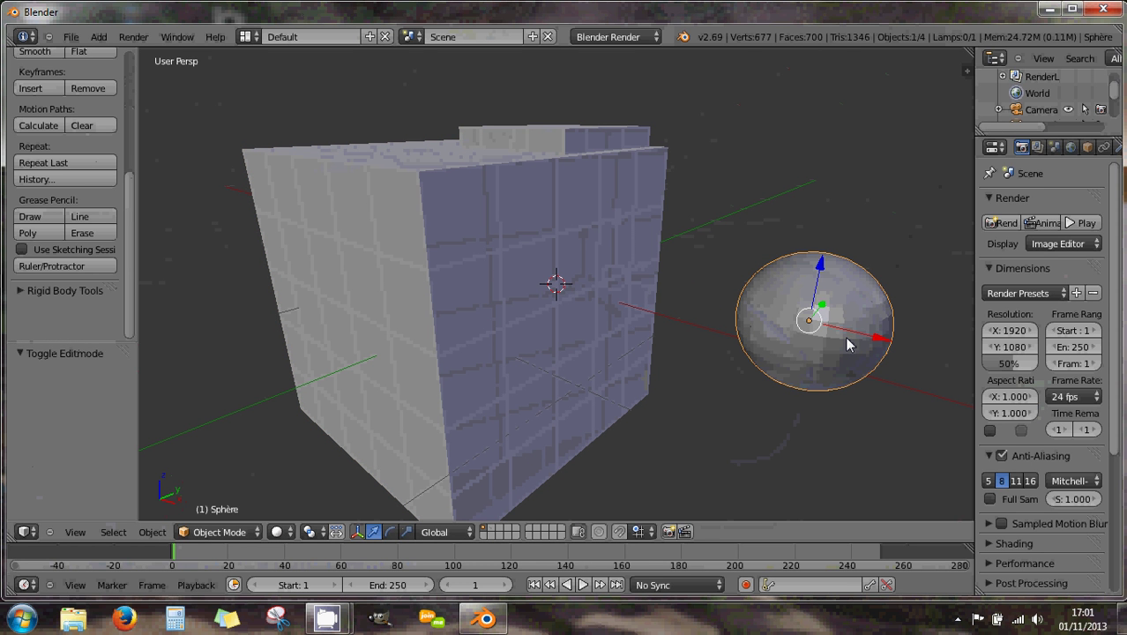
{"action": "key", "text": "x"}
{"action": "left_click", "coordinate": [845, 344]}
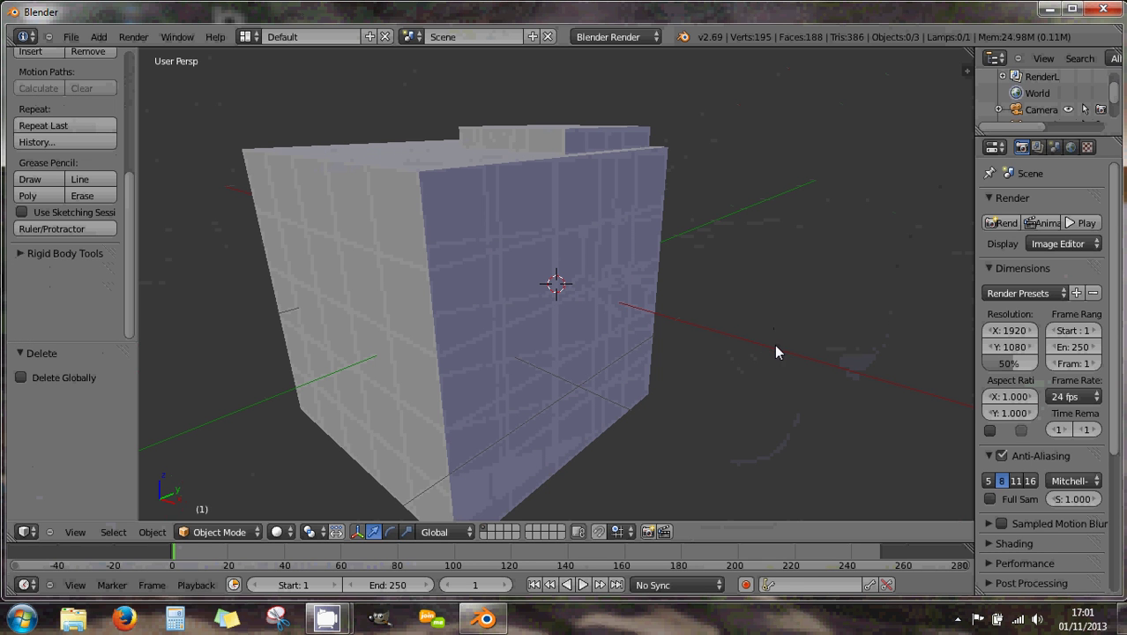
- Add a mesh circle and move it about 1.469 along the X axis, out past the cube's side face
{"action": "key", "text": "shift+a"}
{"action": "mouse_move", "coordinate": [773, 347]}
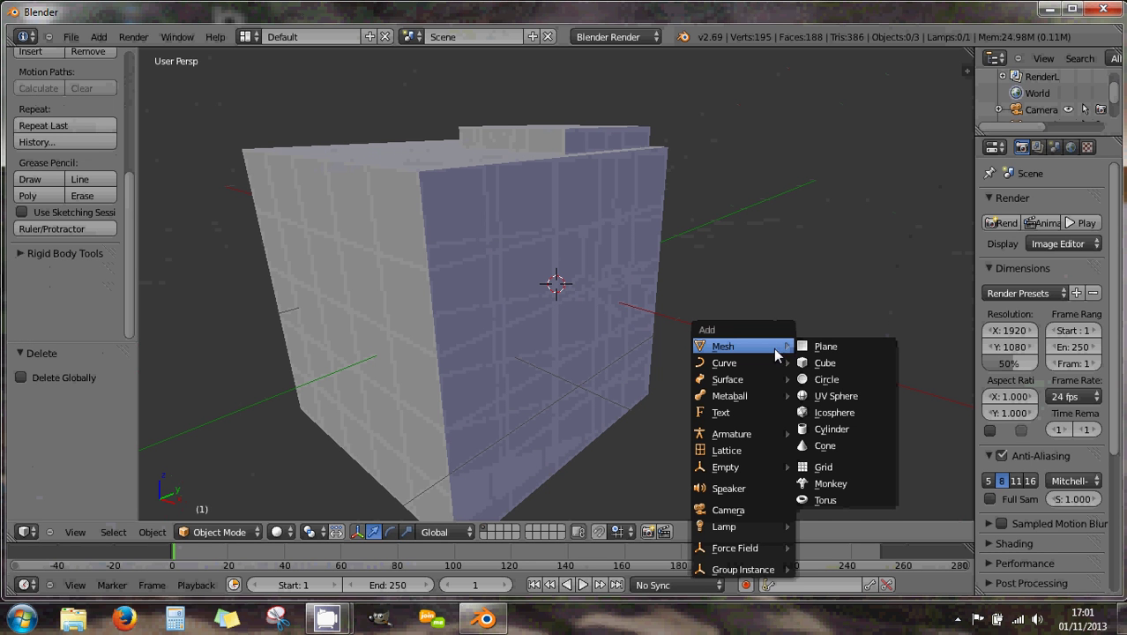
{"action": "left_click", "coordinate": [829, 379]}
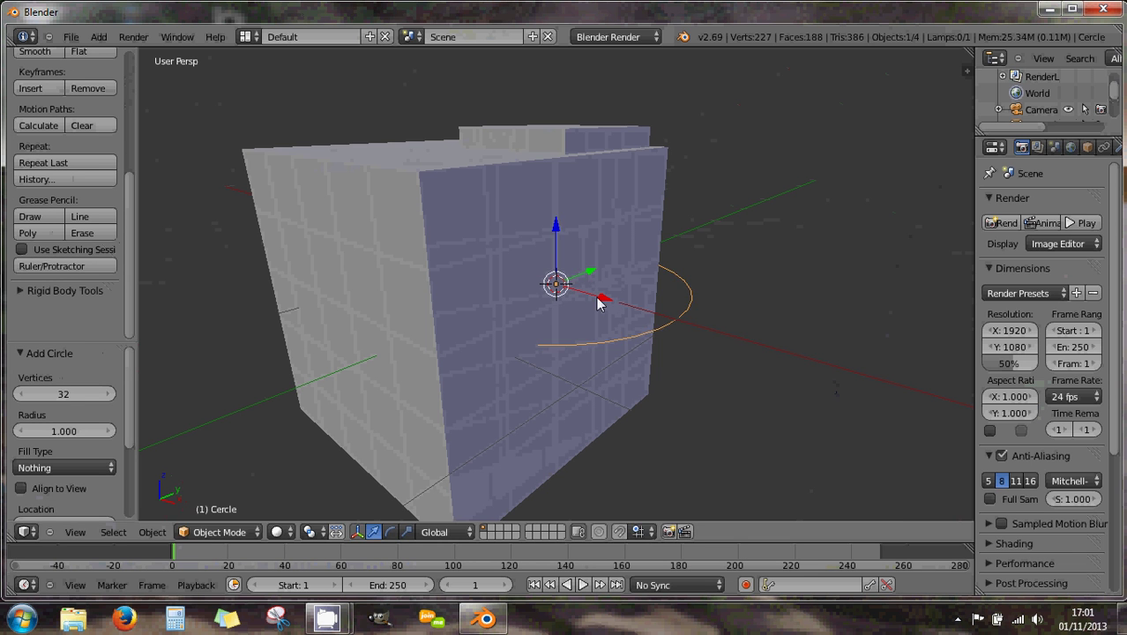
{"action": "key", "text": "g"}
{"action": "left_click", "coordinate": [849, 385]}
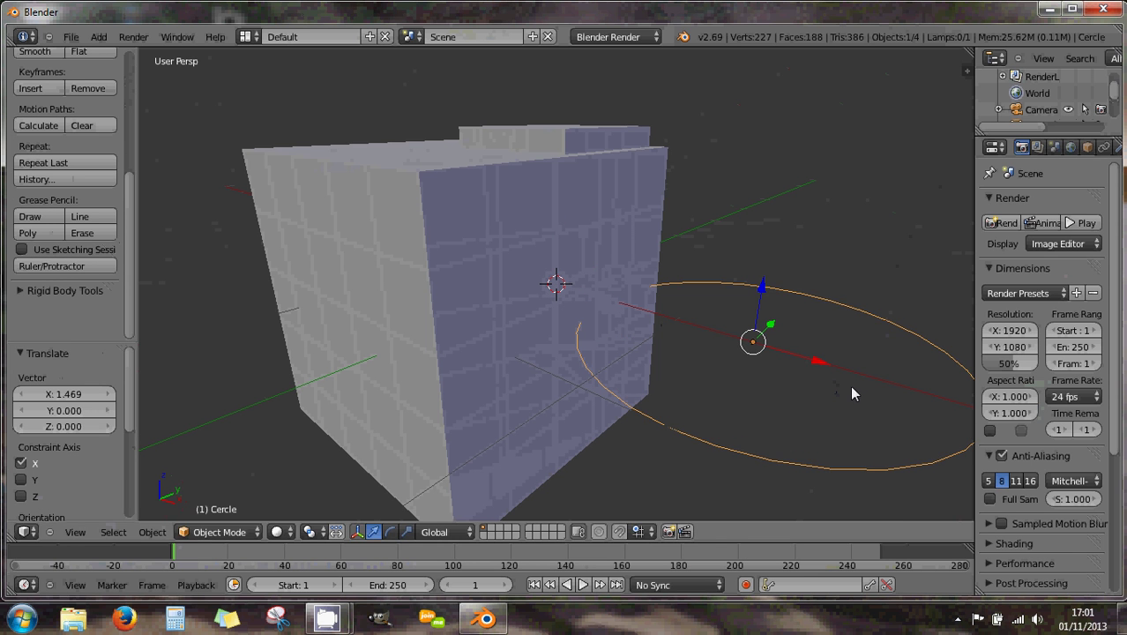
- Scale the circle uniformly by about 0.357 and rotate it 90° about the global Y axis
{"action": "key", "text": "s"}
{"action": "left_click", "coordinate": [781, 367]}
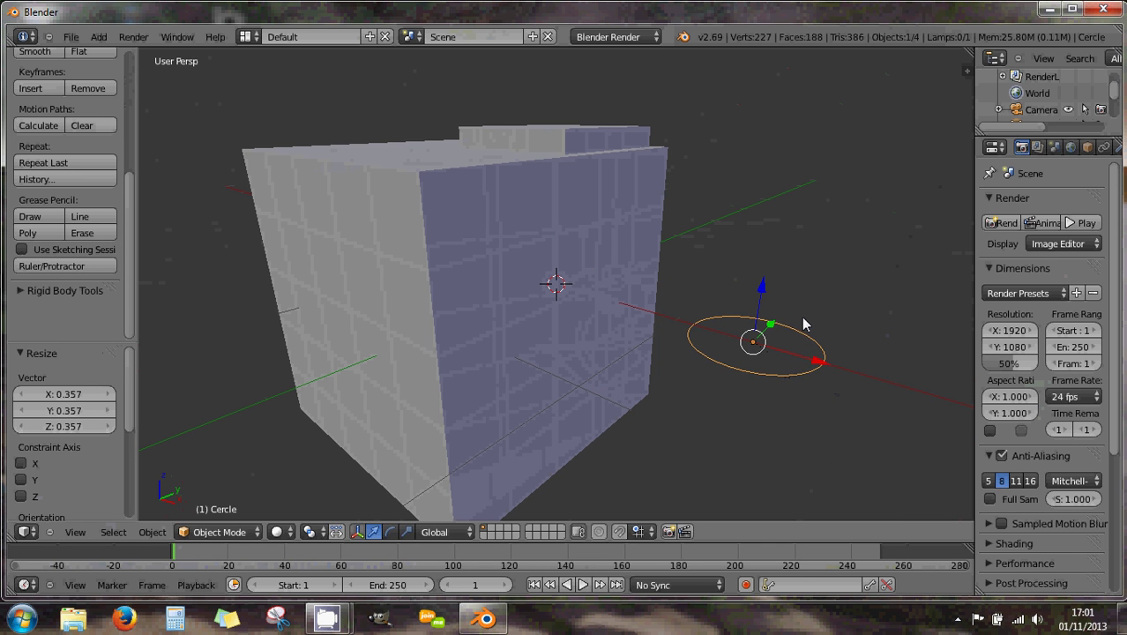
{"action": "key", "text": "r"}
{"action": "type", "text": "y"}
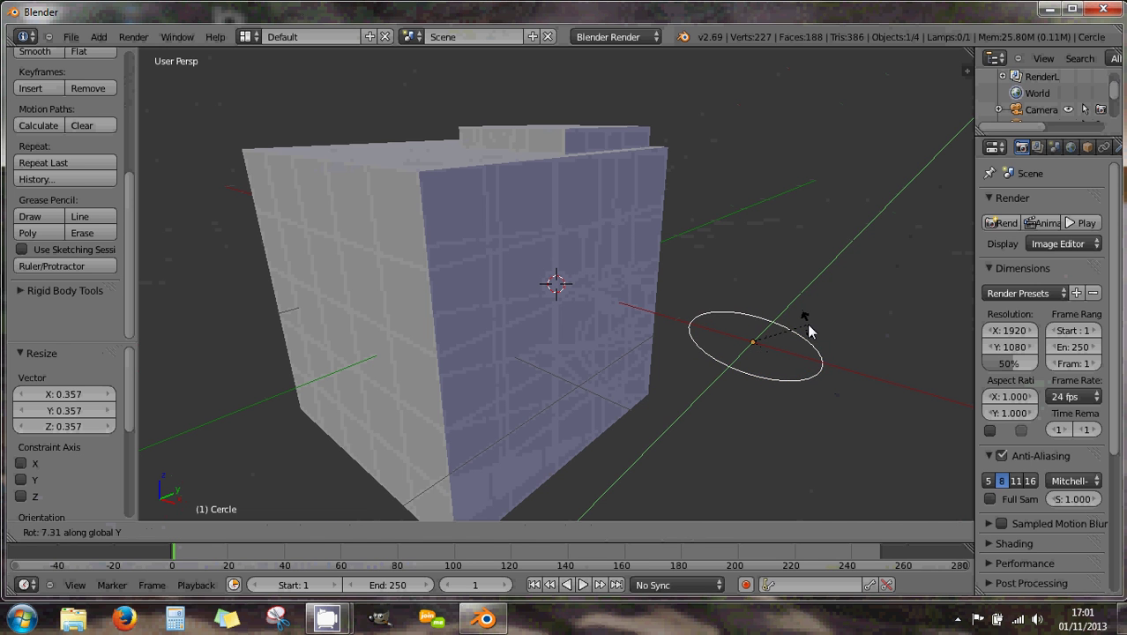
{"action": "type", "text": "90"}
{"action": "key", "text": "Return"}
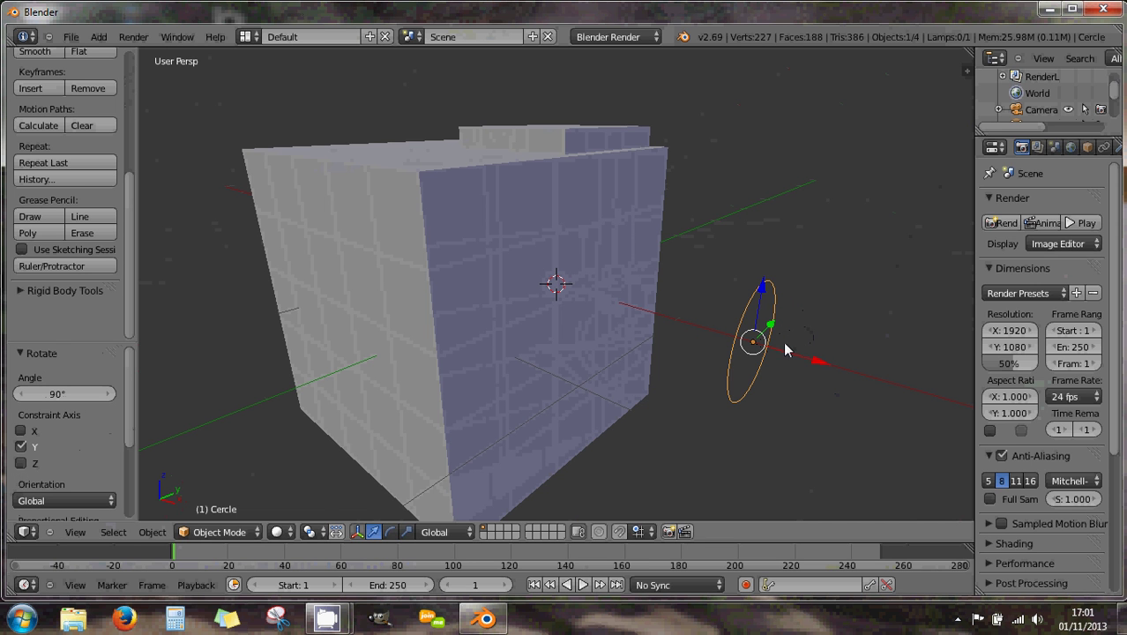
- From the right orthographic view, add the cube to the circle selection, edit the cube, and Knife Project the circle onto its side face
{"action": "key", "text": "KP_5"}
{"action": "key", "text": "KP_3"}
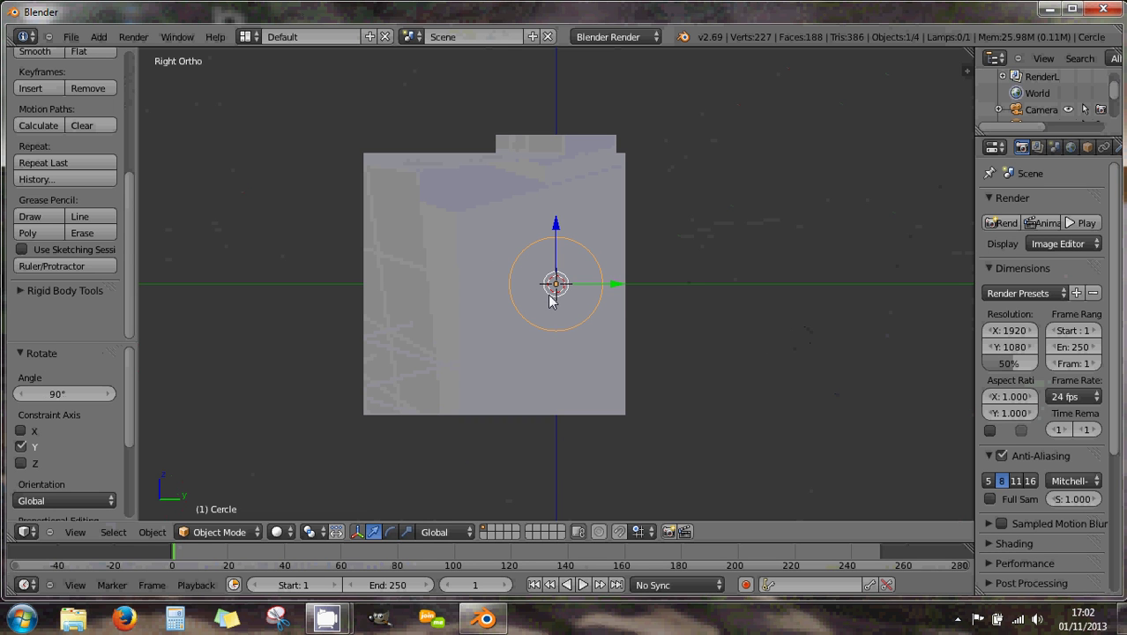
{"action": "right_click", "coordinate": [455, 243], "text": "shift"}
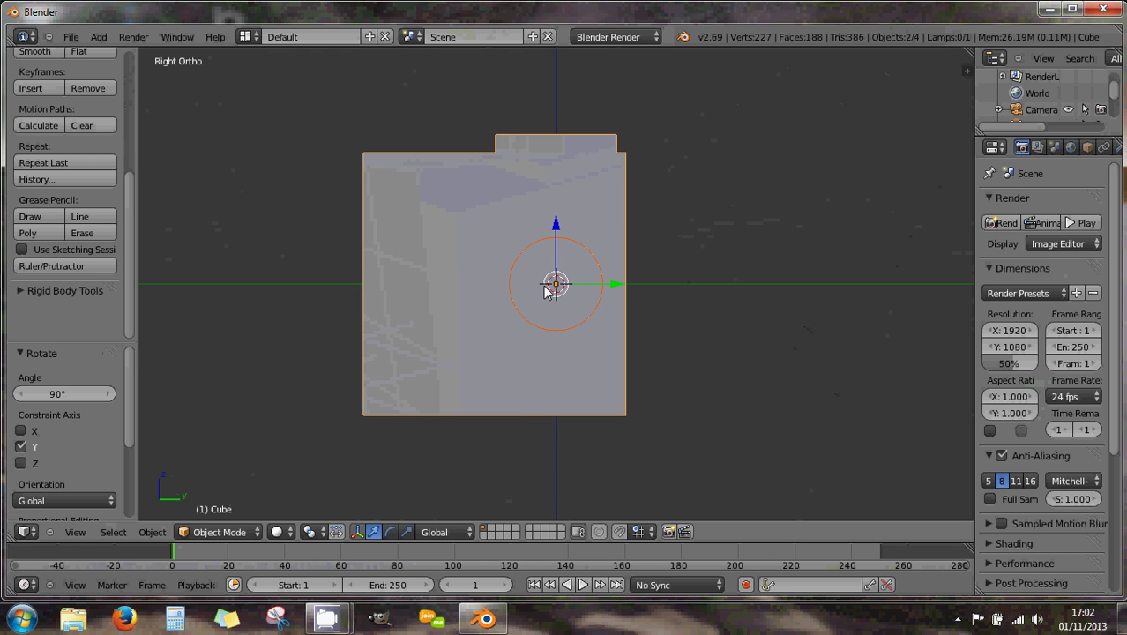
{"action": "key", "text": "Tab"}
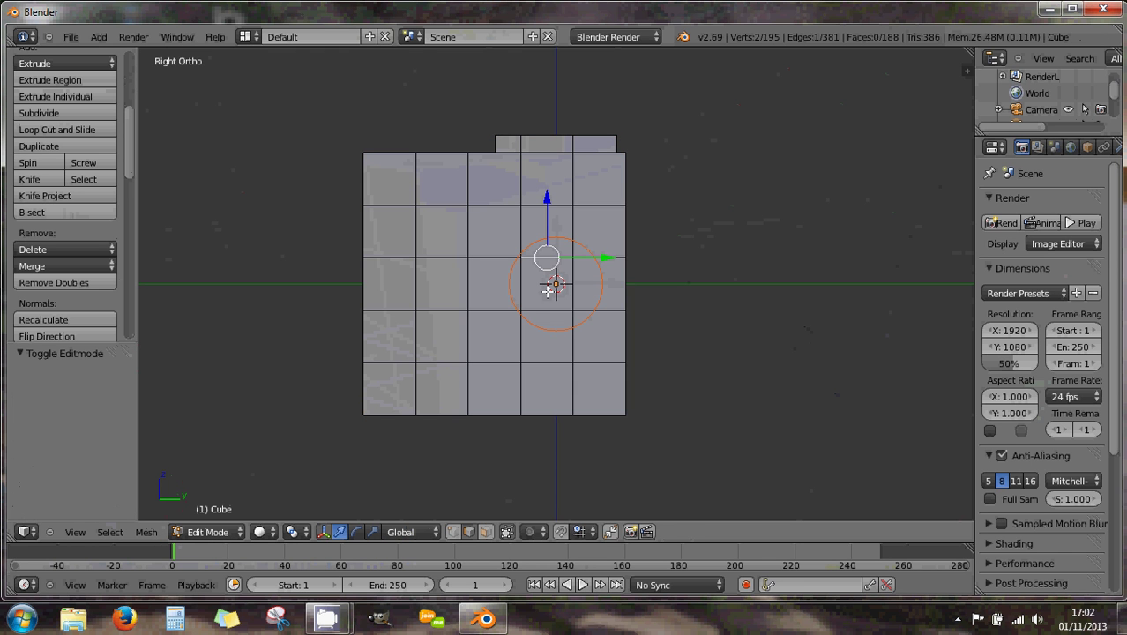
{"action": "left_click", "coordinate": [45, 195]}
{"action": "middle_click_drag", "start_coordinate": [526, 291], "coordinate": [615, 299]}
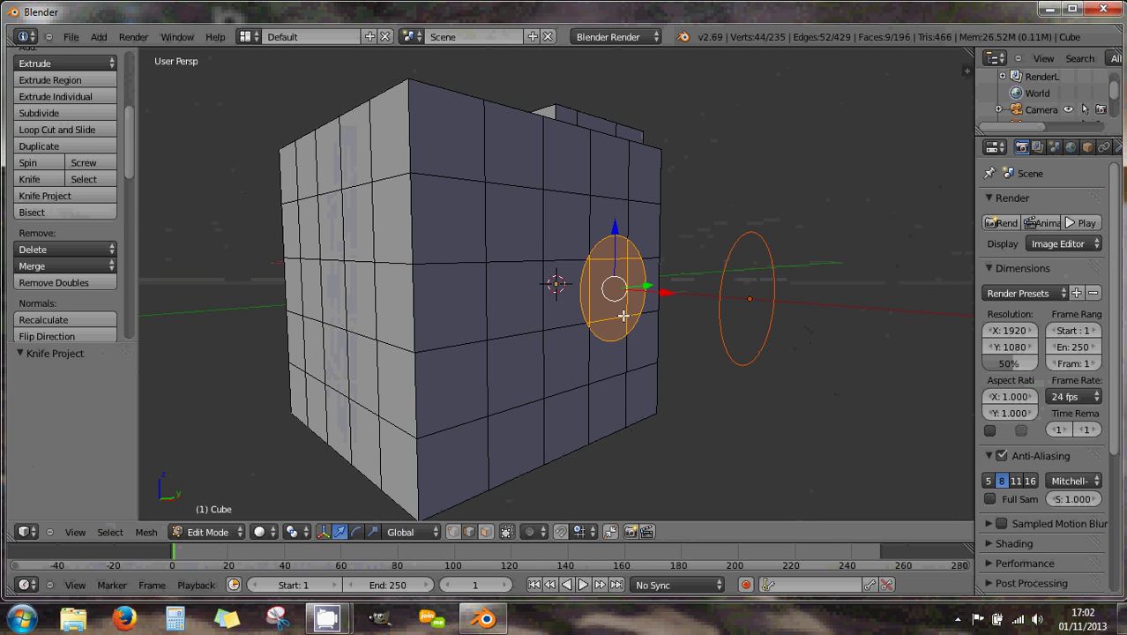
- Merge the faces inside the projected circle into a single face and delete that face to open a round hole
{"action": "middle_click_drag", "start_coordinate": [671, 319], "coordinate": [578, 314]}
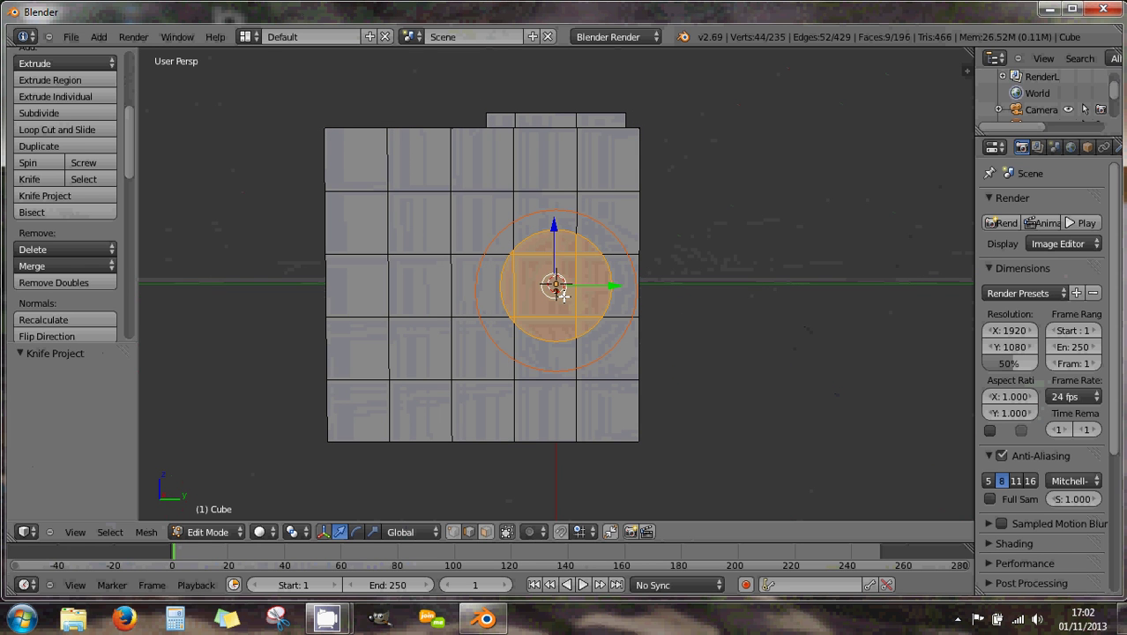
{"action": "key", "text": "f"}
{"action": "middle_click_drag", "start_coordinate": [529, 293], "coordinate": [620, 303]}
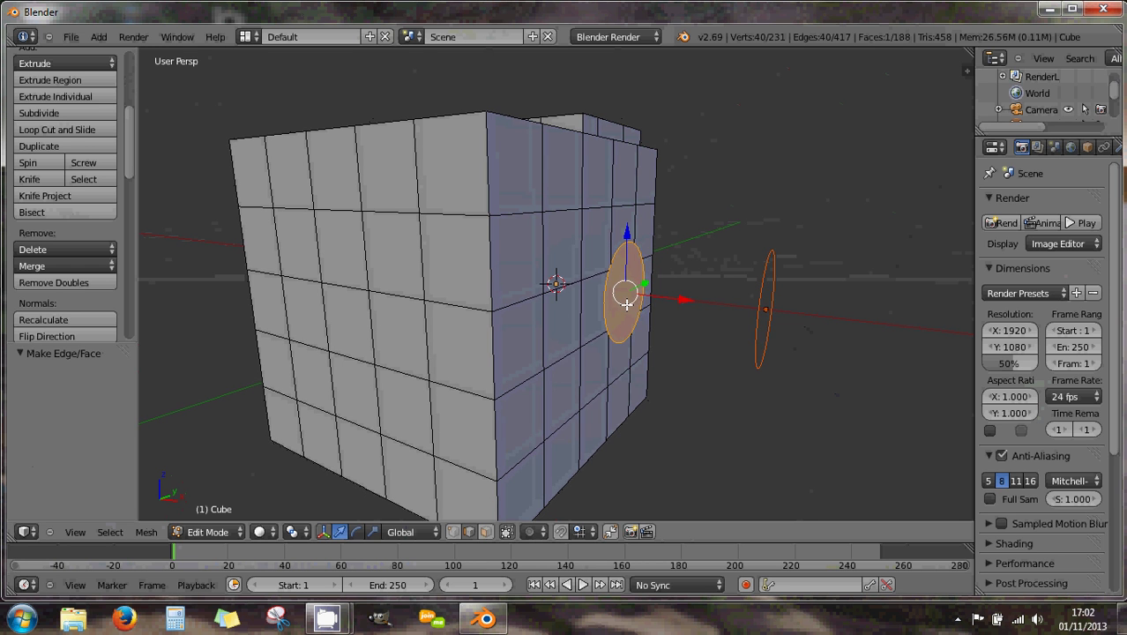
{"action": "key", "text": "x"}
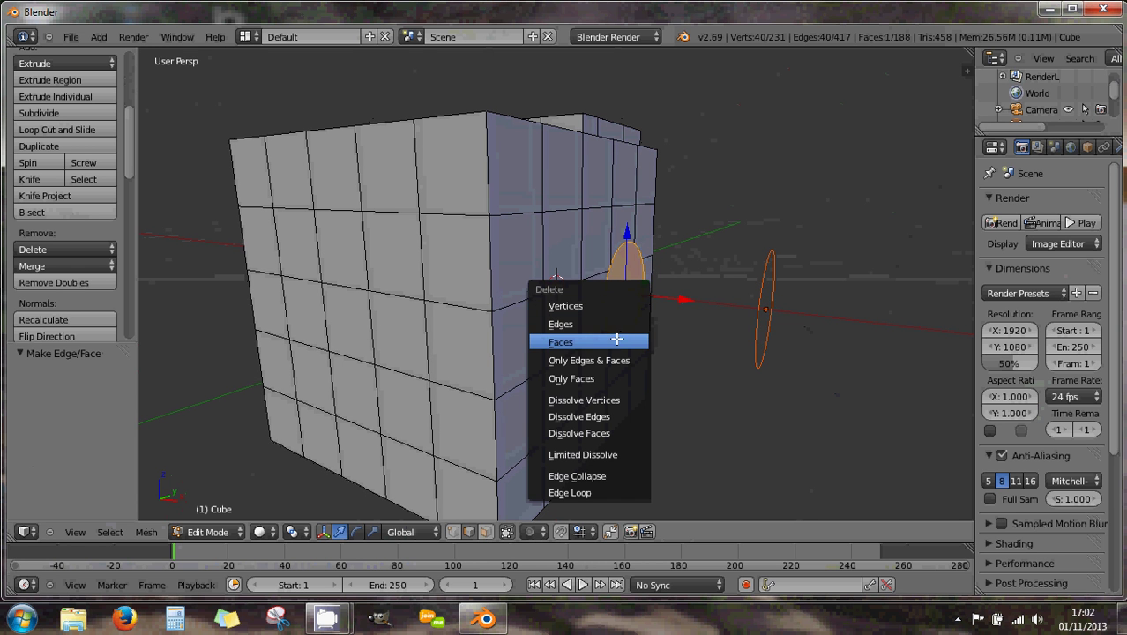
{"action": "left_click", "coordinate": [616, 341]}
- Return to Object Mode and scale only the circle uniformly by about 0.434, smaller than the hole
{"action": "middle_click_drag", "start_coordinate": [672, 322], "coordinate": [542, 295]}
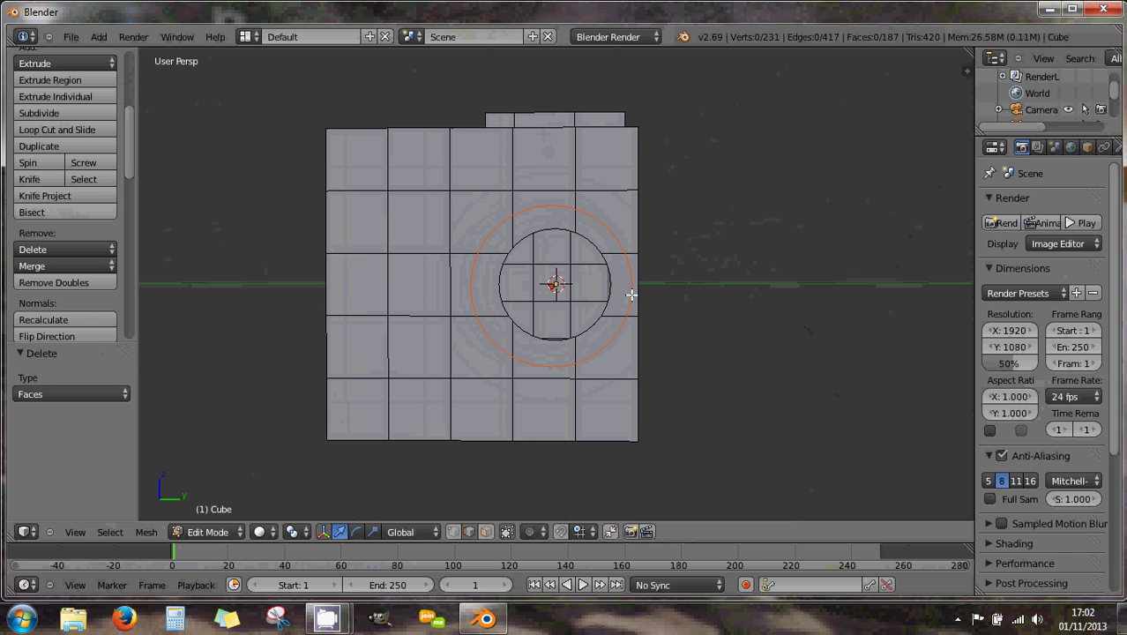
{"action": "key", "text": "Tab"}
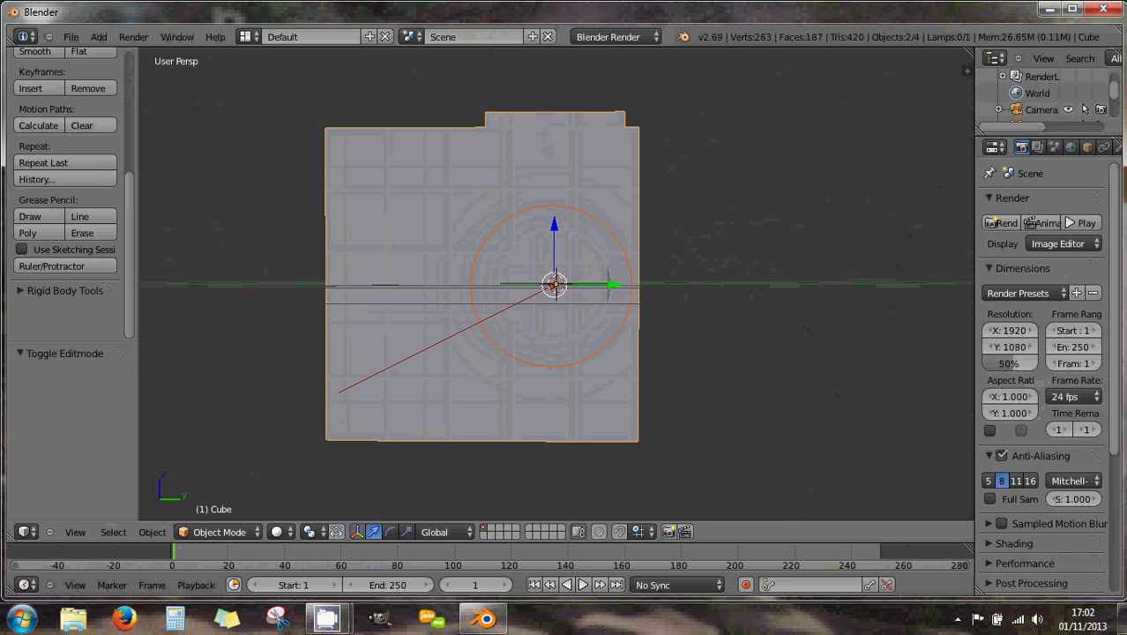
{"action": "right_click", "coordinate": [632, 306]}
{"action": "key", "text": "s"}
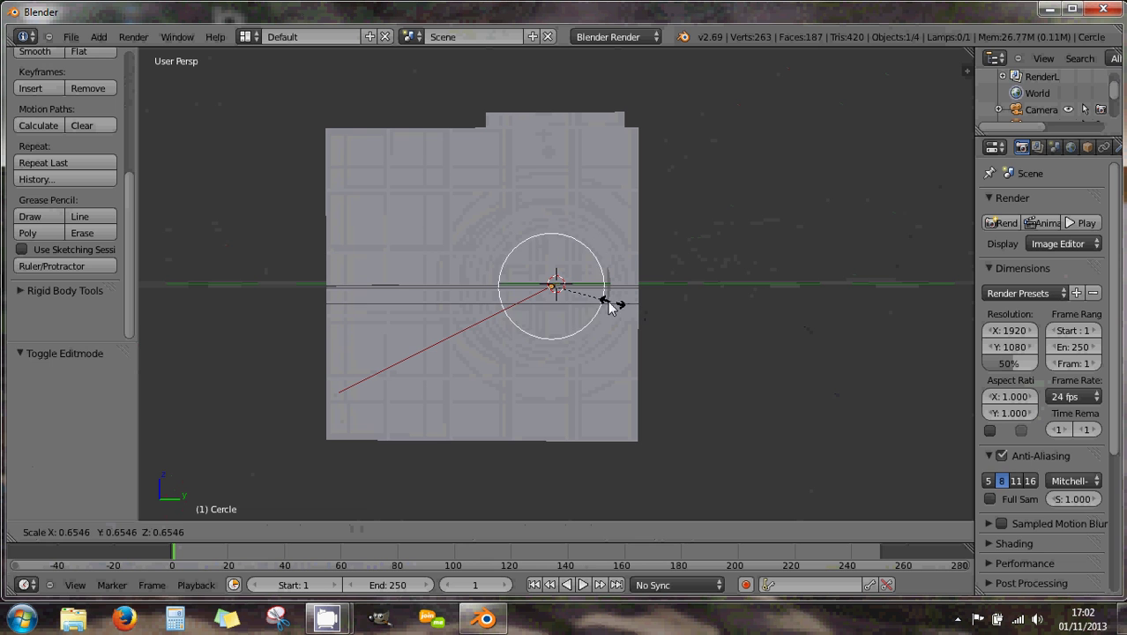
{"action": "left_click", "coordinate": [592, 297]}
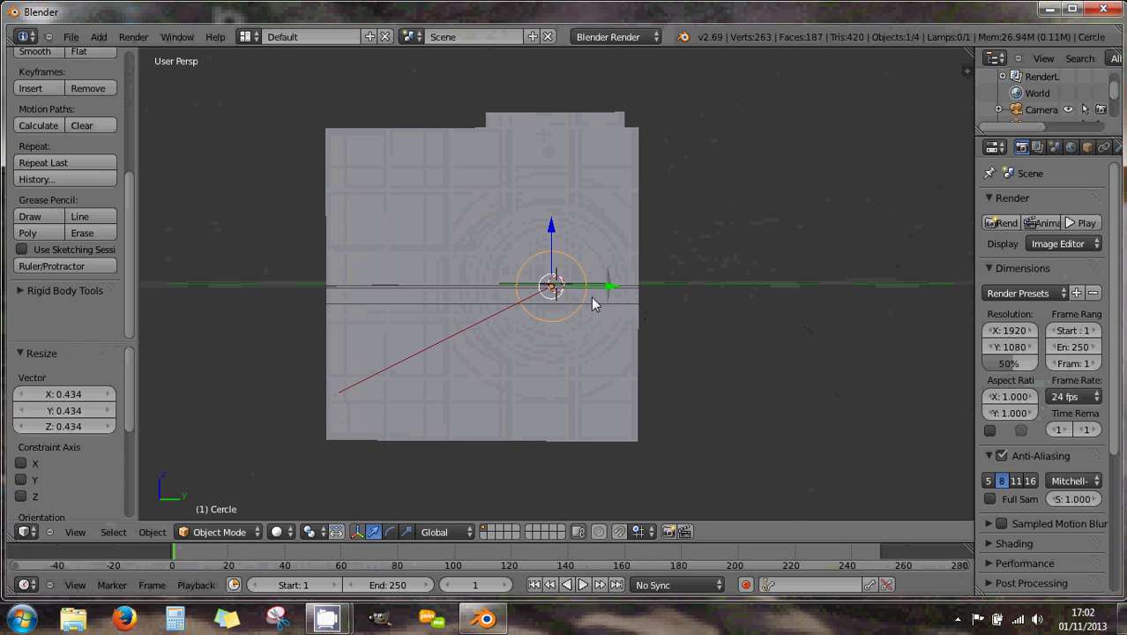
- Add the cube to the circle selection and edit the cube, viewing the small circle inside the round hole
{"action": "key", "text": "Tab"}
{"action": "key", "text": "Tab"}
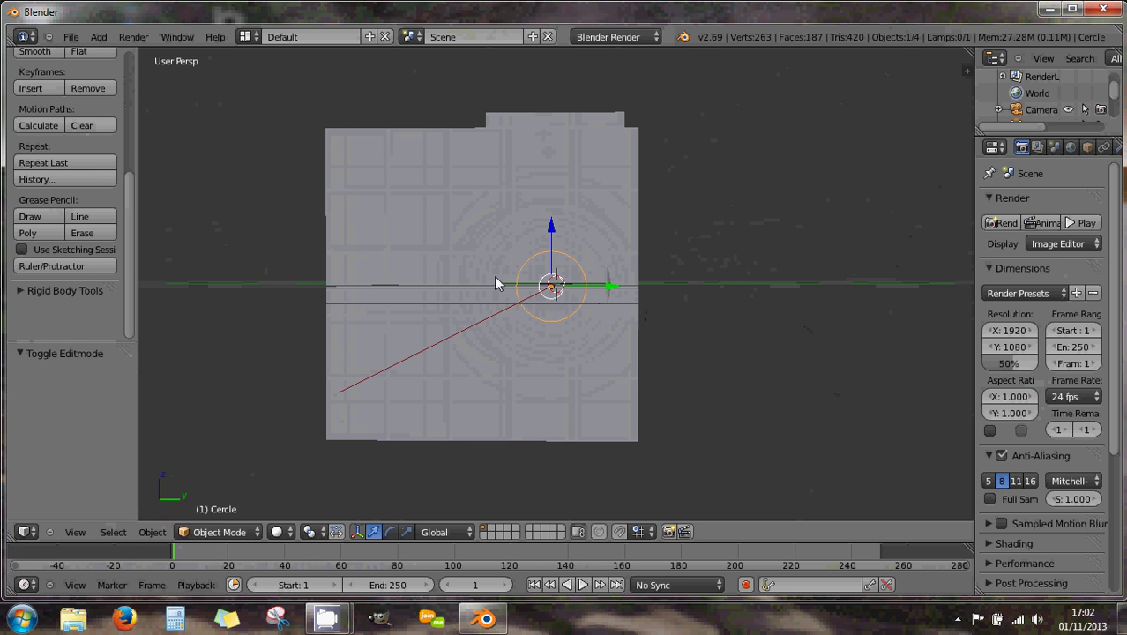
{"action": "right_click", "coordinate": [466, 274], "text": "shift"}
{"action": "key", "text": "Tab"}
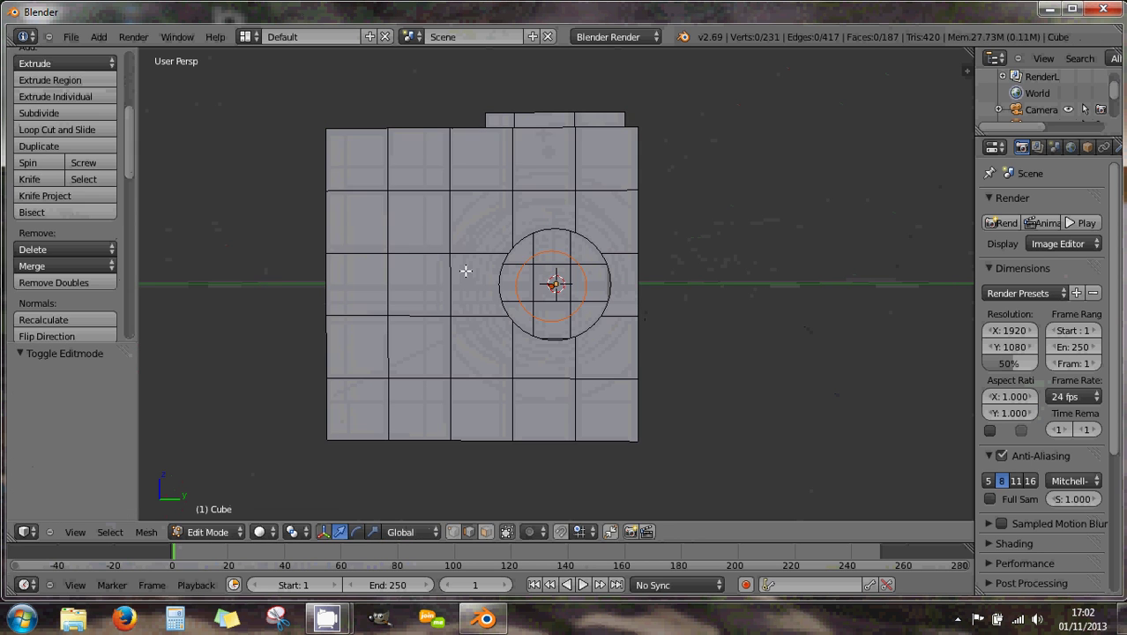
{"action": "mouse_move", "coordinate": [574, 300]}
{"action": "middle_mouse_down"}
{"action": "mouse_move", "coordinate": [603, 312]}
{"action": "mouse_move", "coordinate": [572, 298]}
{"action": "middle_mouse_up"}
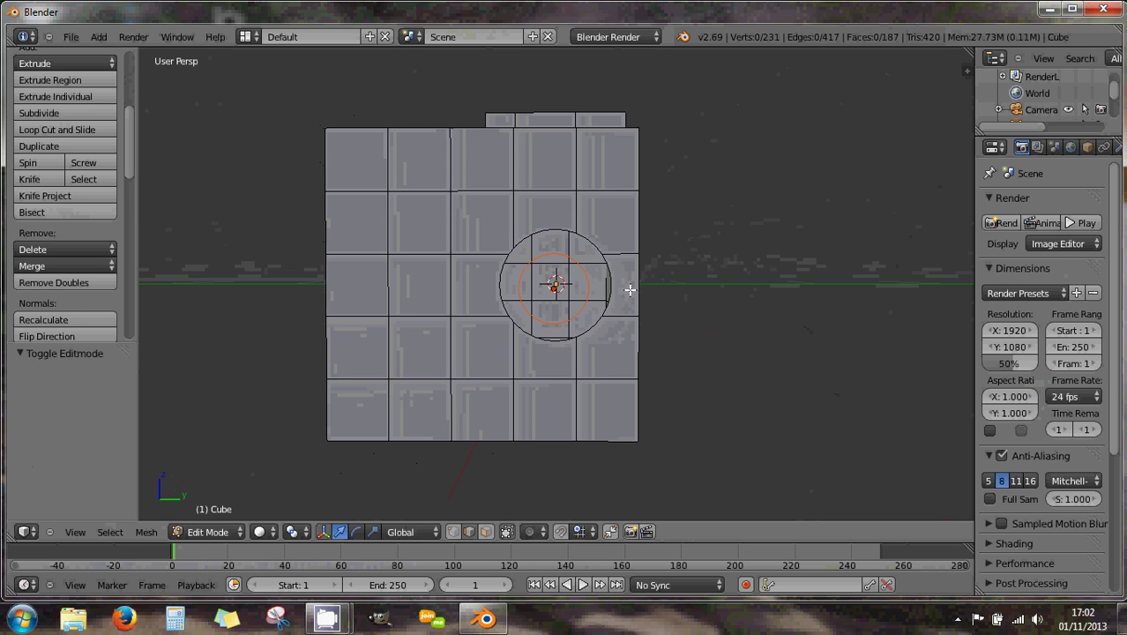
- Try to Knife Project the small circle through the hole onto the cube's opposite inner face, and undo the cut
{"action": "left_click", "coordinate": [95, 196]}
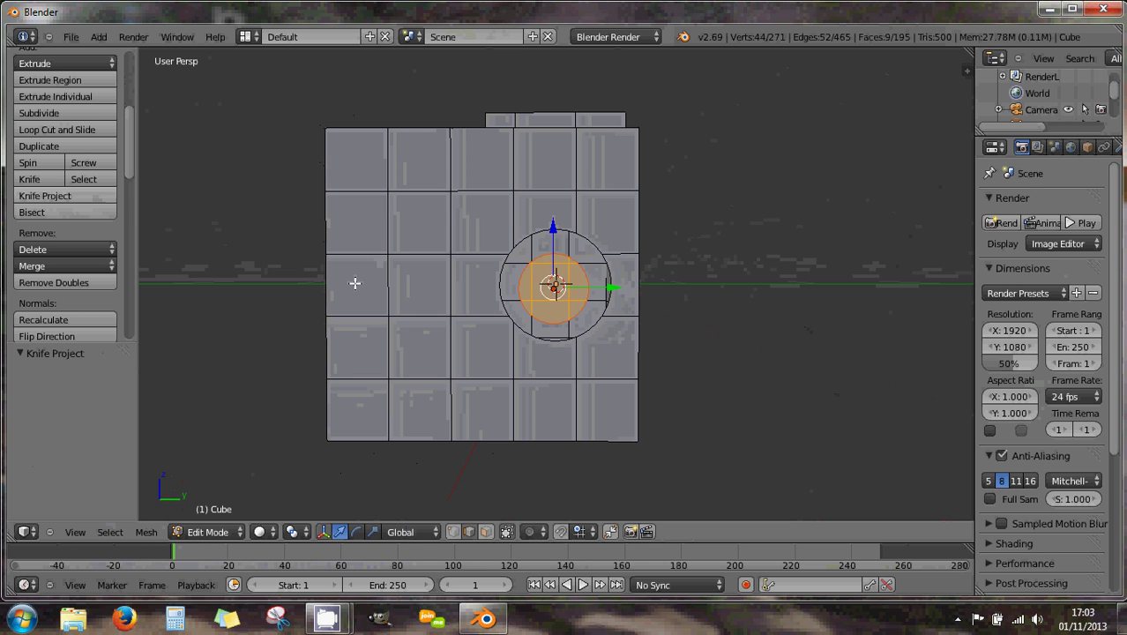
{"action": "middle_click_drag", "start_coordinate": [383, 292], "coordinate": [410, 303]}
{"action": "middle_click_drag", "start_coordinate": [410, 302], "coordinate": [378, 294]}
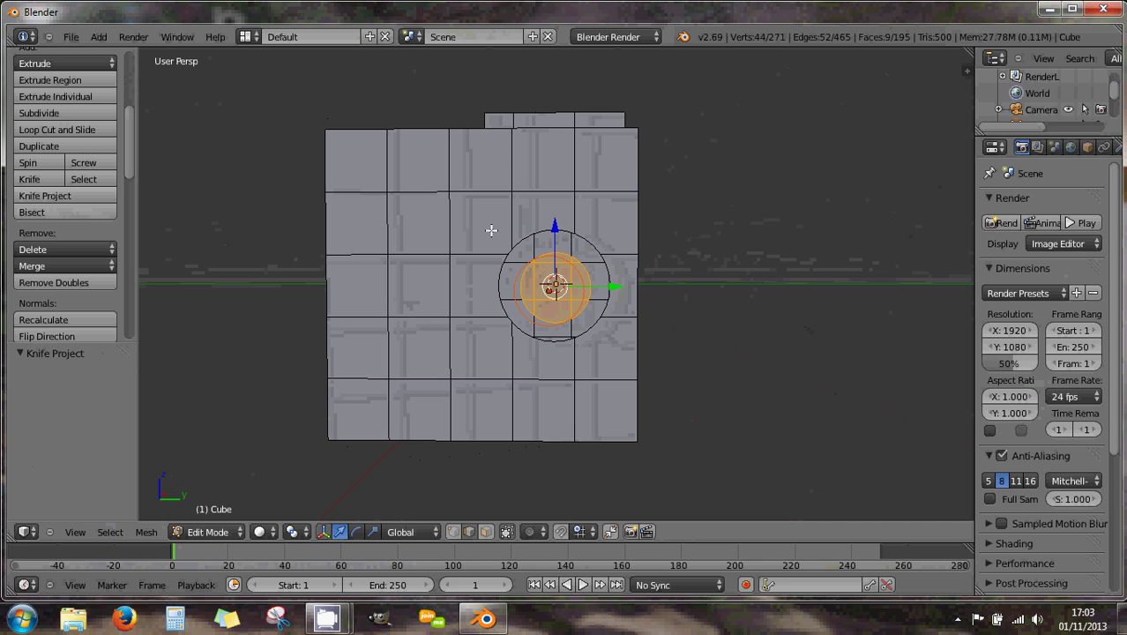
{"action": "key", "text": "ctrl+z"}
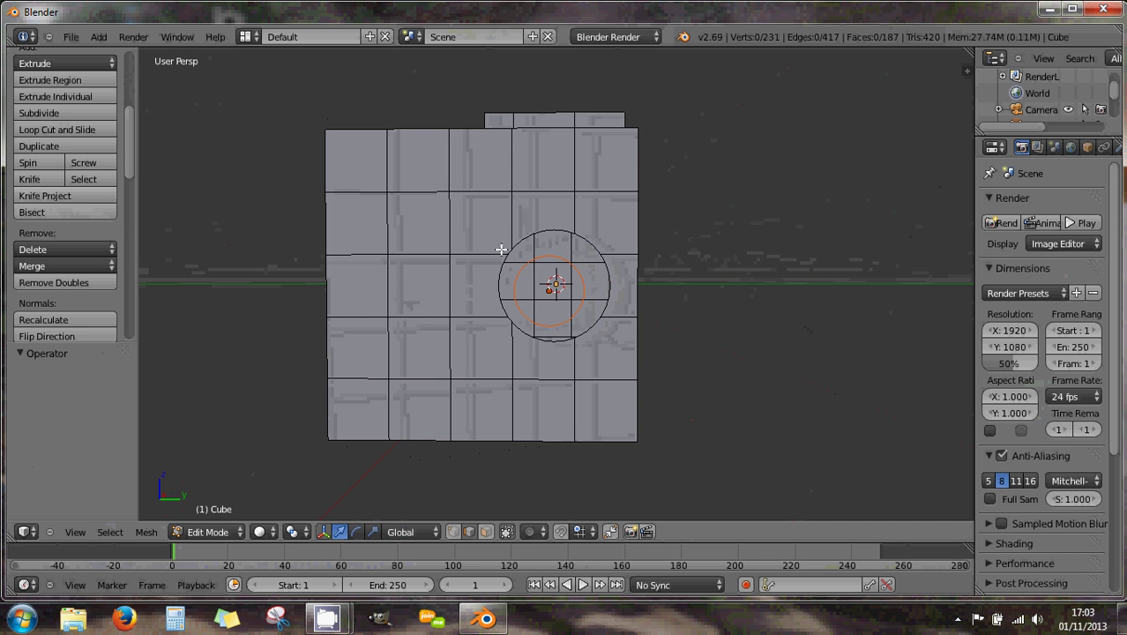
- Knife Project the small circle from a raised angle where it overlaps the lower edge of the round hole
{"action": "middle_click_drag", "start_coordinate": [503, 250], "coordinate": [504, 265]}
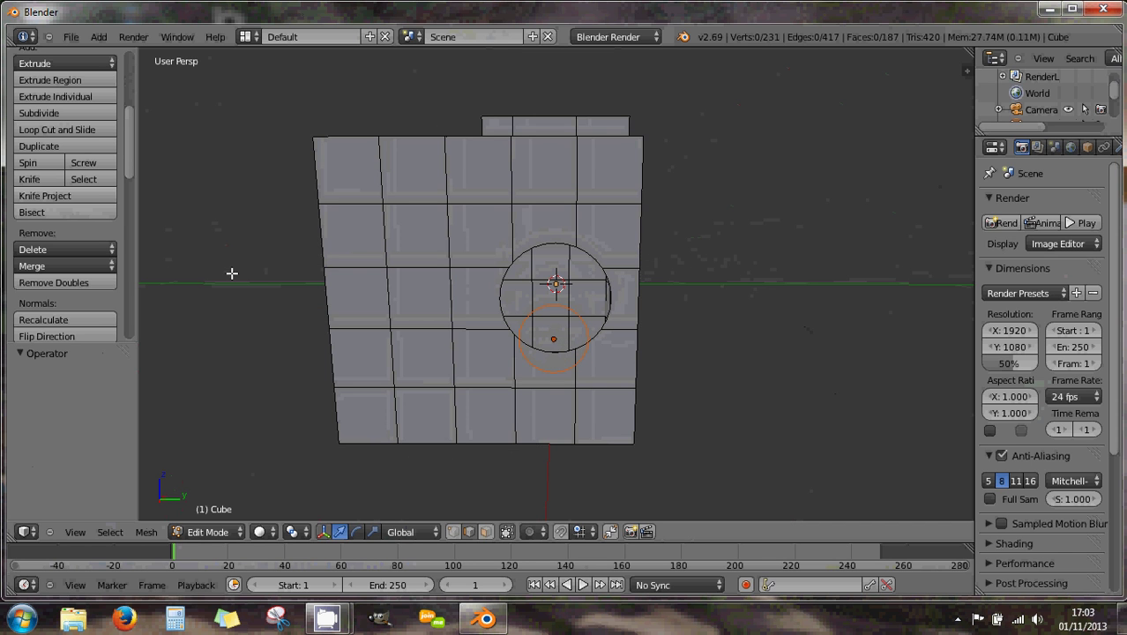
{"action": "left_click", "coordinate": [83, 195]}
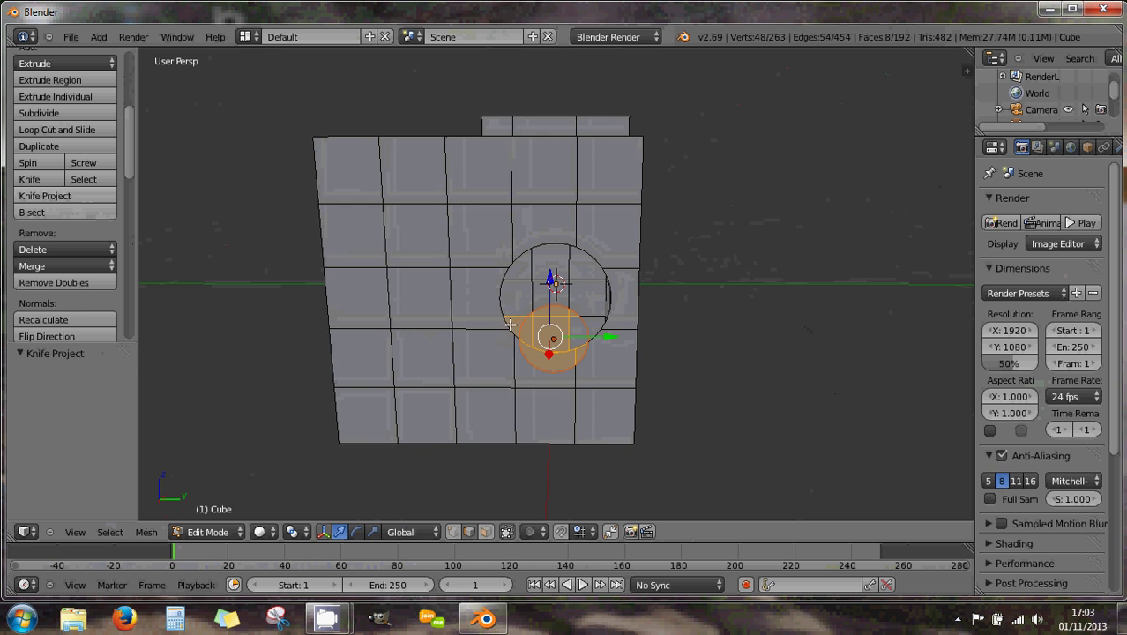
- Examine from several angles and distances how the projected cut falls on the side face and the cube's inner surfaces
{"action": "middle_click_drag", "start_coordinate": [514, 333], "coordinate": [492, 350]}
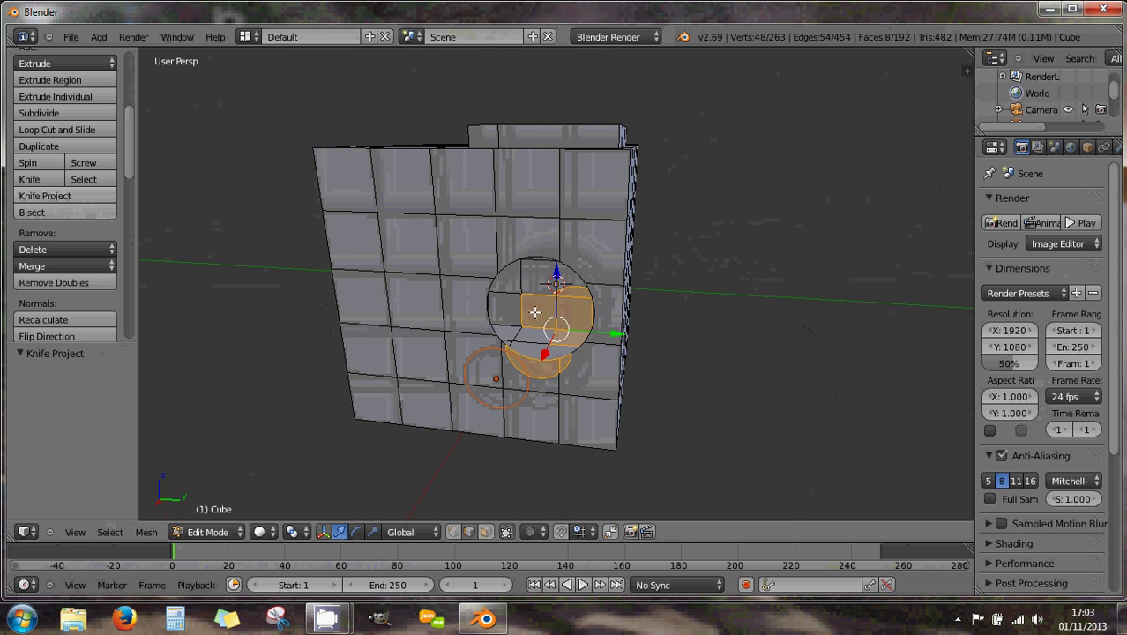
{"action": "mouse_move", "coordinate": [540, 319]}
{"action": "middle_mouse_down"}
{"action": "mouse_move", "coordinate": [566, 327]}
{"action": "mouse_move", "coordinate": [573, 317]}
{"action": "mouse_move", "coordinate": [558, 308]}
{"action": "middle_mouse_up"}
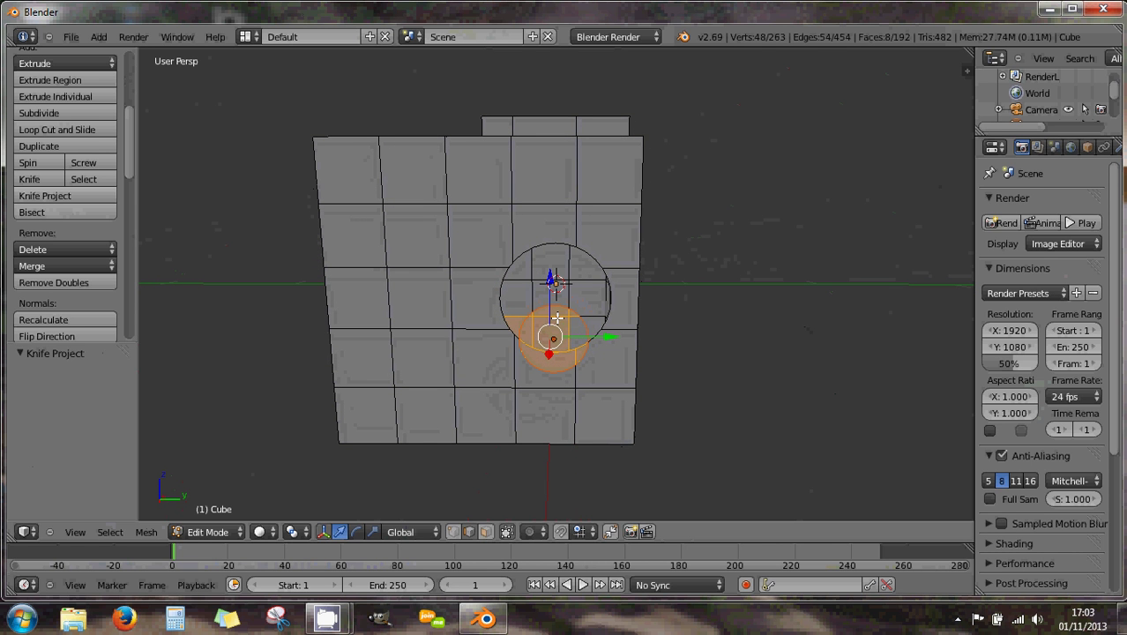
{"action": "mouse_move", "coordinate": [566, 335]}
{"action": "middle_mouse_down"}
{"action": "mouse_move", "coordinate": [547, 345]}
{"action": "mouse_move", "coordinate": [556, 353]}
{"action": "middle_mouse_up"}
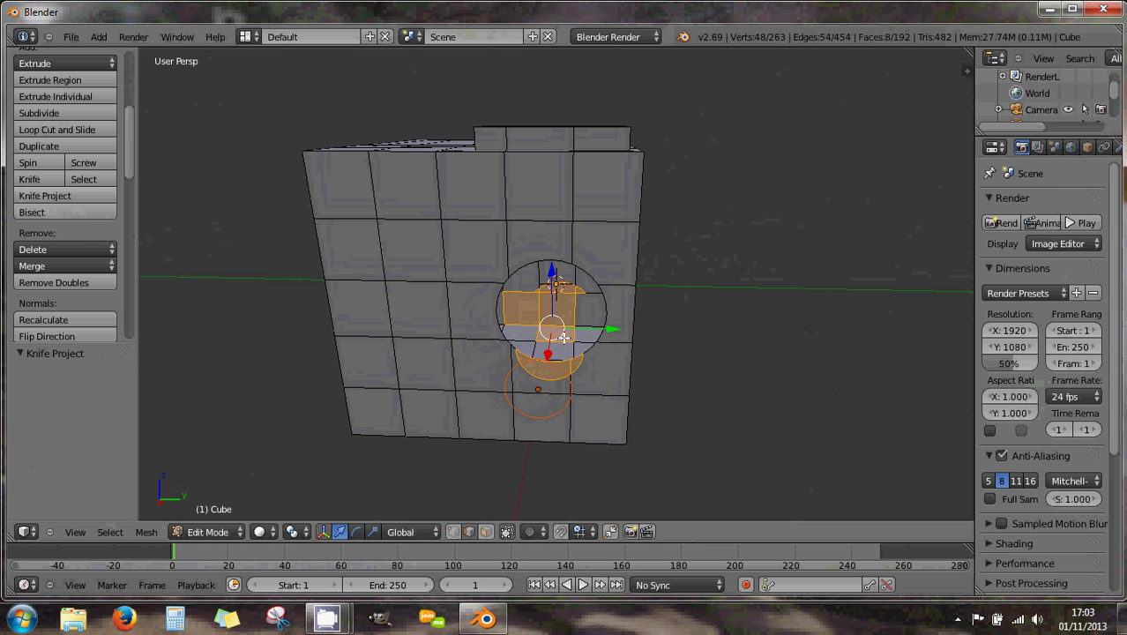
{"action": "scroll", "coordinate": [563, 337], "scroll_direction": "up", "scroll_amount": 1}
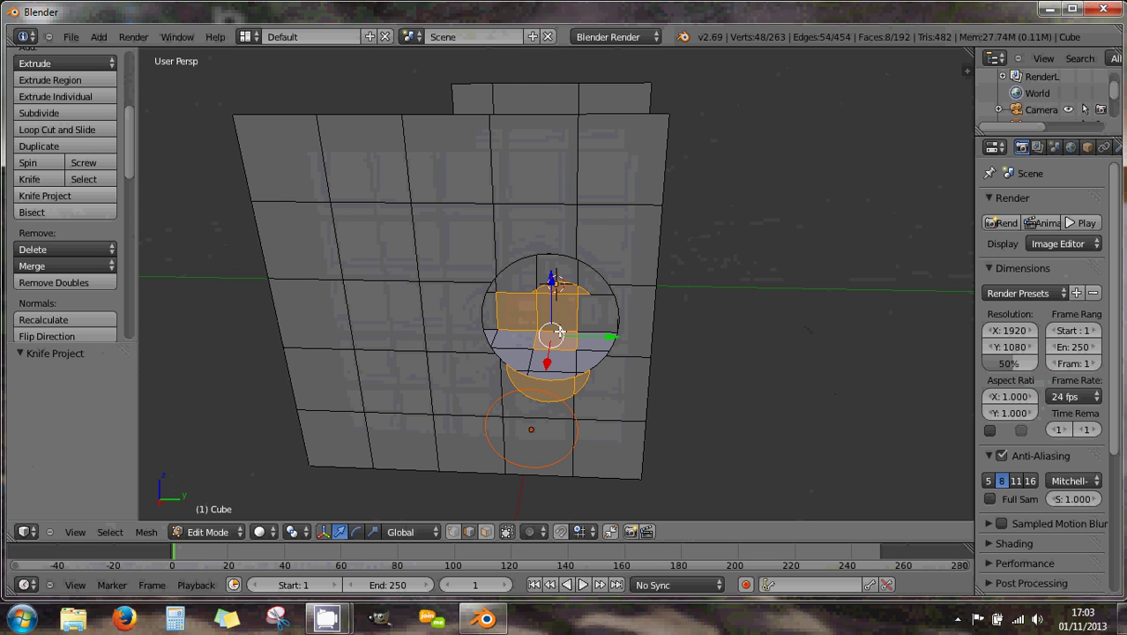
{"action": "middle_click_drag", "start_coordinate": [558, 331], "coordinate": [561, 314]}
{"action": "scroll", "coordinate": [562, 314], "scroll_direction": "up", "scroll_amount": 1}
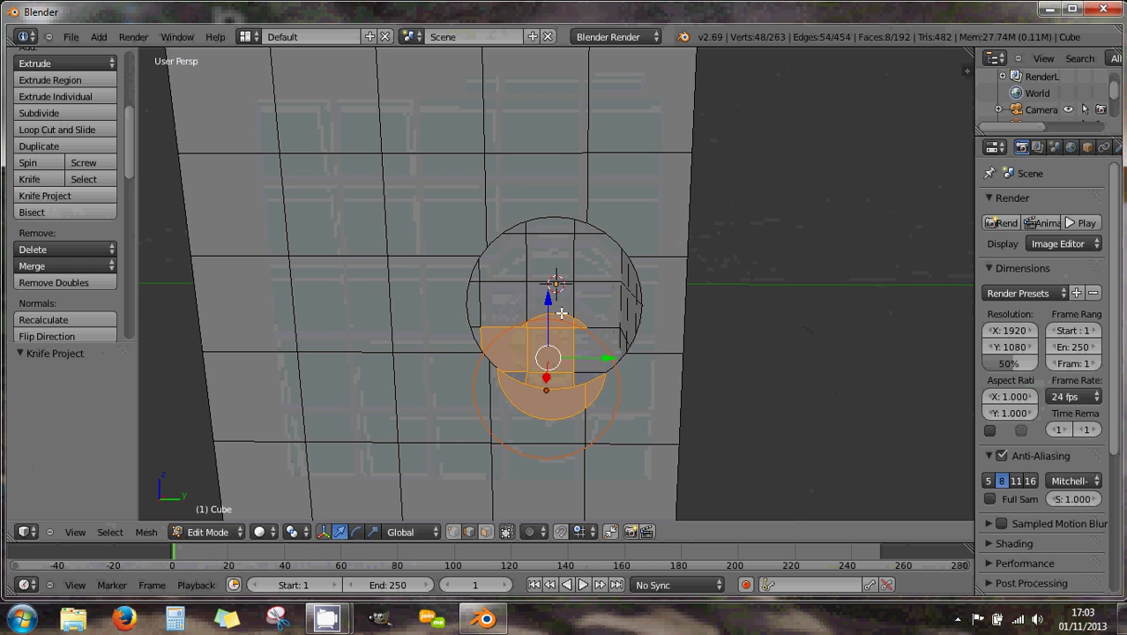
{"action": "scroll", "coordinate": [562, 315], "scroll_direction": "down", "scroll_amount": 2}
{"action": "scroll", "coordinate": [562, 314], "scroll_direction": "up", "scroll_amount": 1}
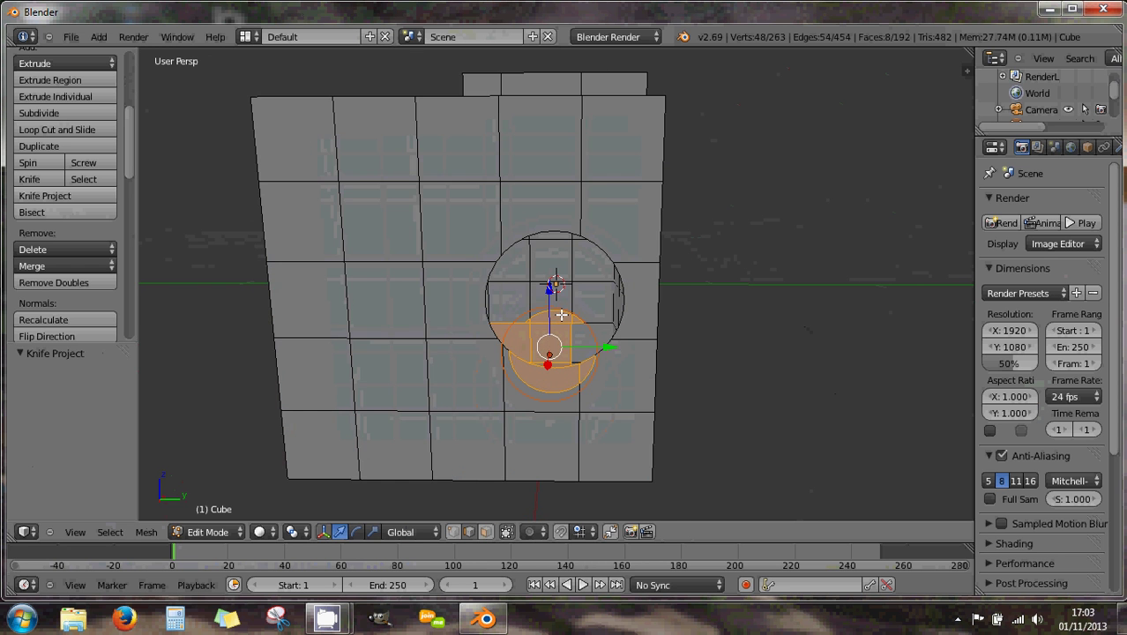
{"action": "scroll", "coordinate": [562, 314], "scroll_direction": "down", "scroll_amount": 1}
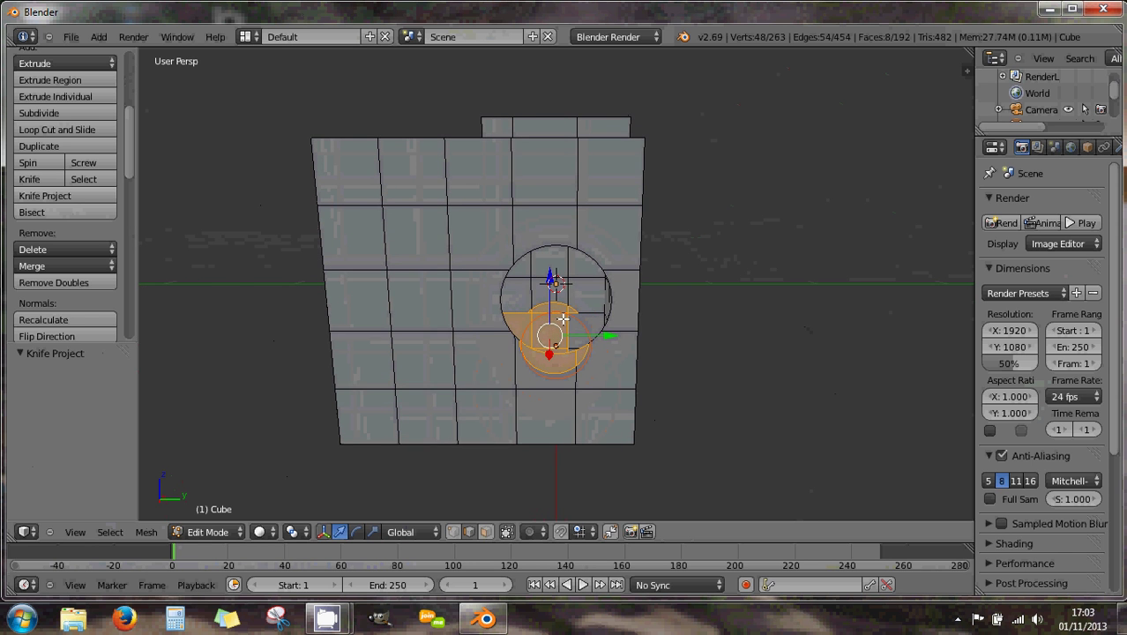
- Undo the small circle's projected cut at the lower edge of the round hole
{"action": "middle_click_drag", "start_coordinate": [562, 319], "coordinate": [563, 313]}
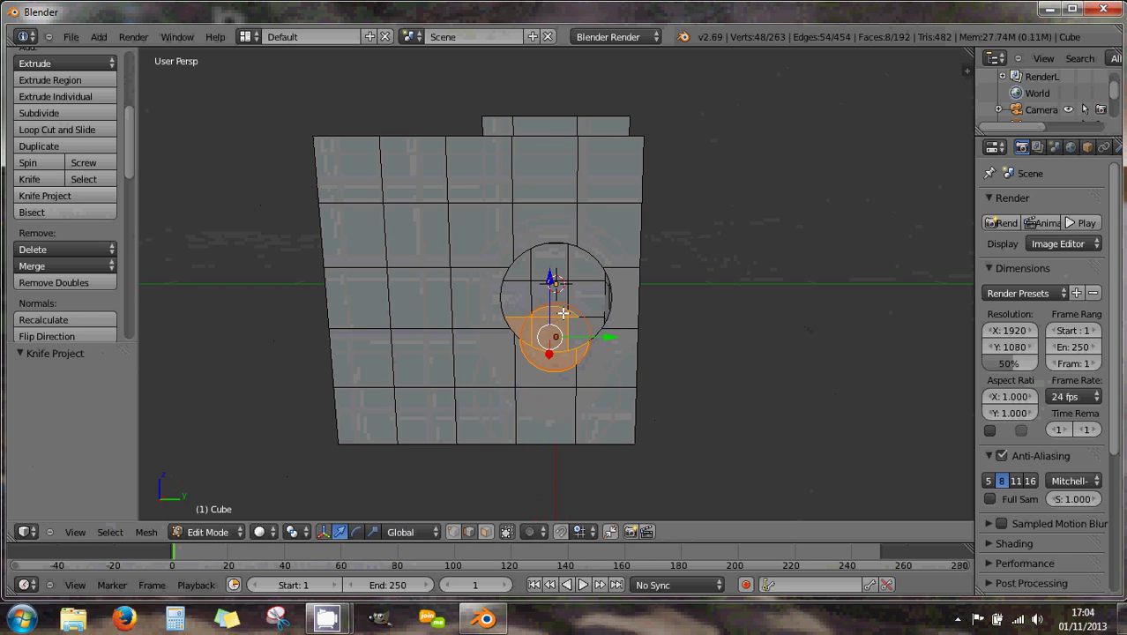
{"action": "key", "text": "ctrl+z"}
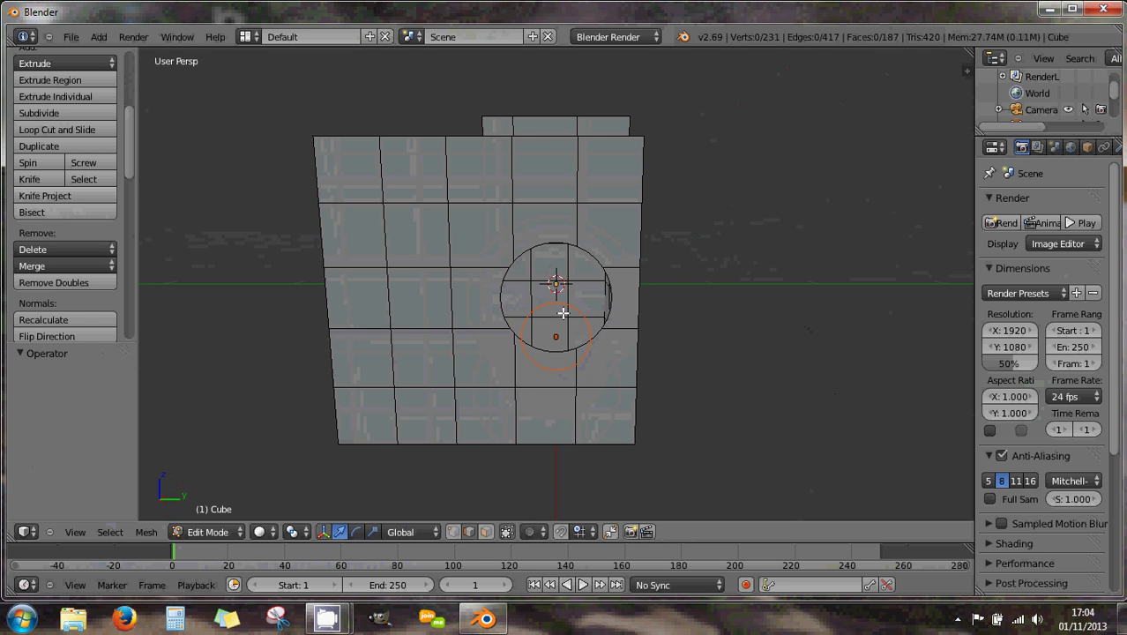
- Try to Knife Project the small circle again from a closer, nearly frontal view of the hole, and undo the cut
{"action": "scroll", "coordinate": [563, 317], "scroll_direction": "down", "scroll_amount": 1}
{"action": "scroll", "coordinate": [563, 319], "scroll_direction": "up", "scroll_amount": 2}
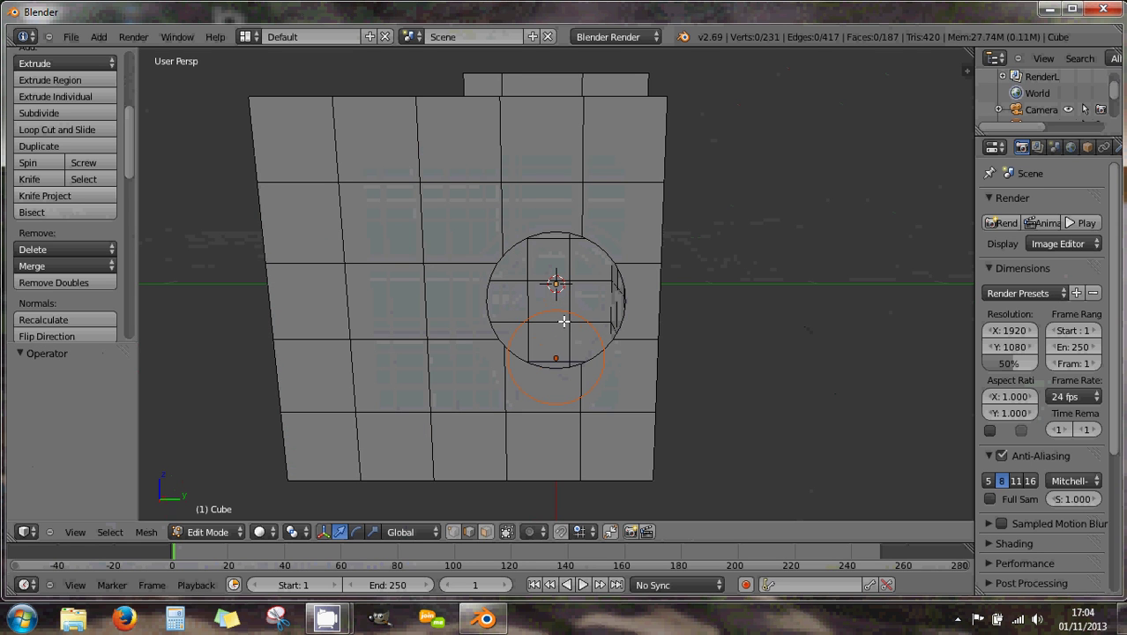
{"action": "middle_click_drag", "start_coordinate": [564, 321], "coordinate": [562, 319]}
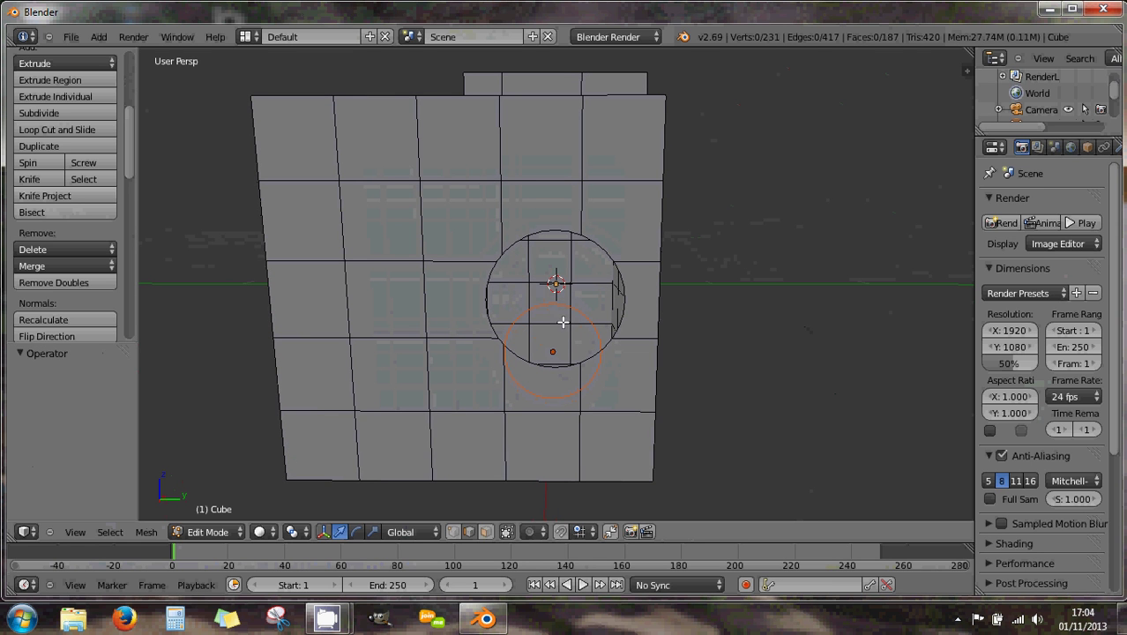
{"action": "left_click", "coordinate": [77, 198]}
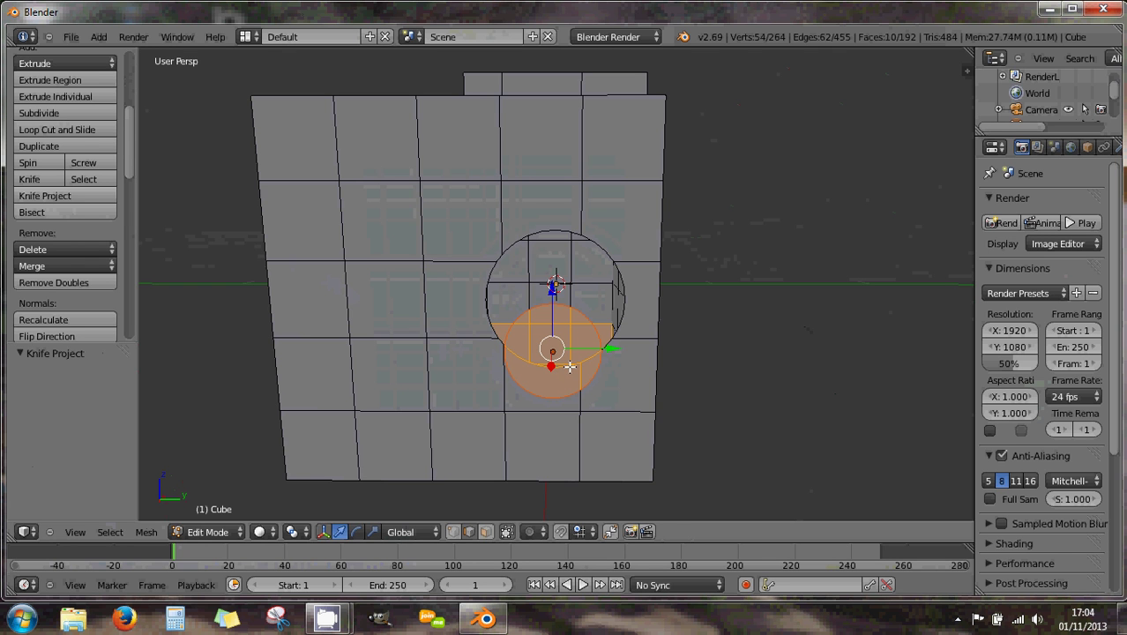
{"action": "key", "text": "ctrl+z"}
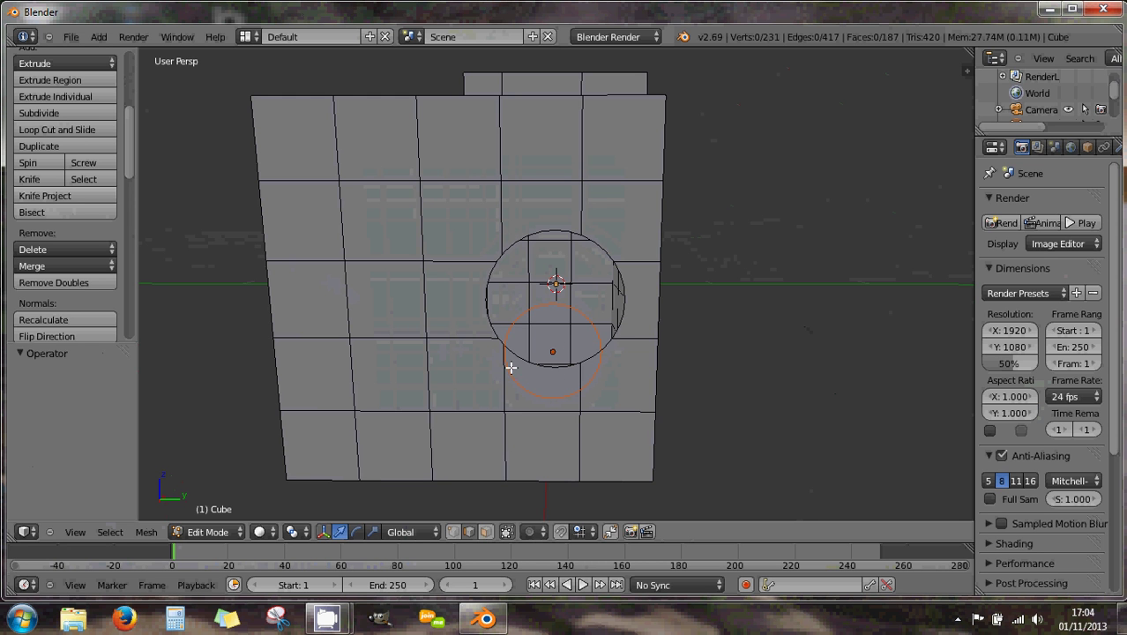
- Leave cube editing, select the small circle and move it along X into the round hole, finishing with a -0.207 move
{"action": "middle_click_drag", "start_coordinate": [528, 373], "coordinate": [577, 405]}
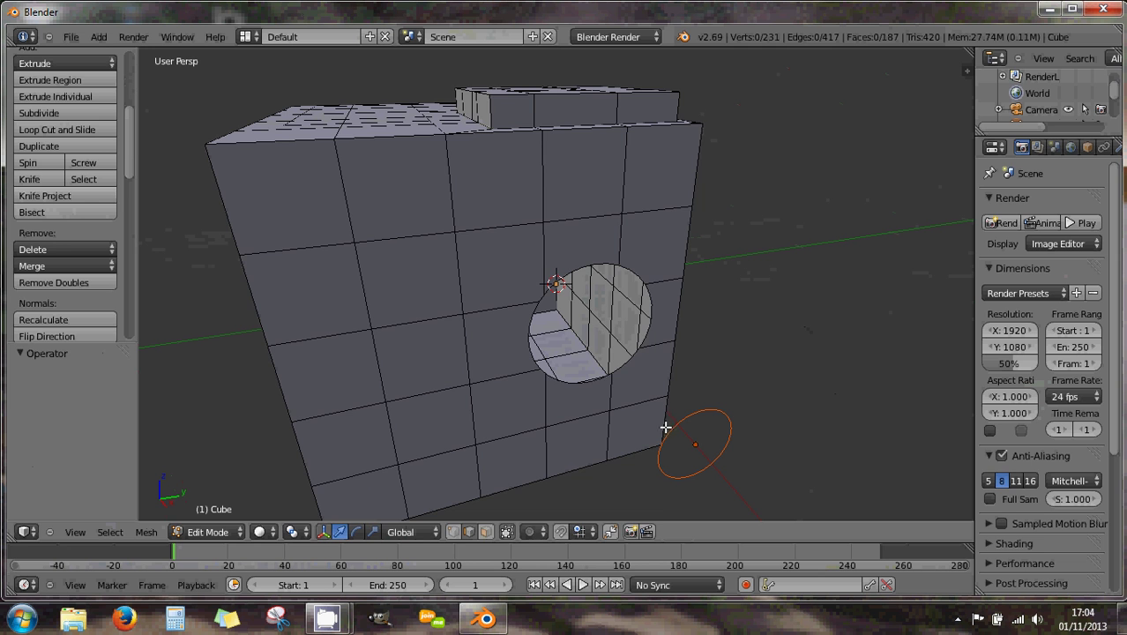
{"action": "key", "text": "Tab"}
{"action": "right_click", "coordinate": [674, 433]}
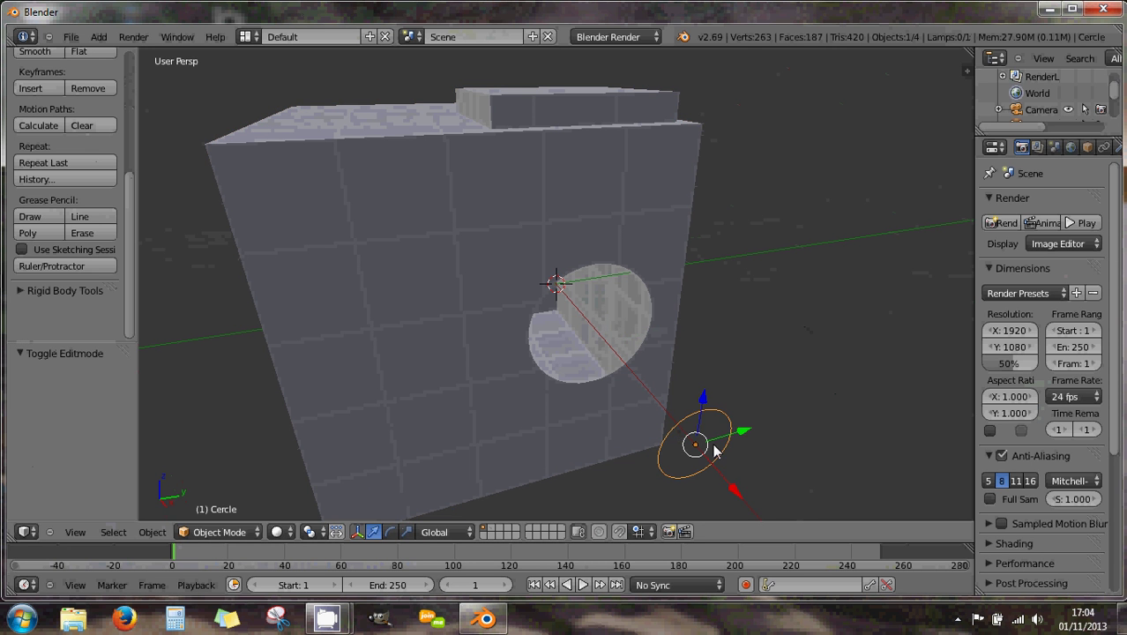
{"action": "left_click_drag", "start_coordinate": [735, 492], "coordinate": [629, 388]}
{"action": "middle_click_drag", "start_coordinate": [633, 385], "coordinate": [565, 332]}
{"action": "key", "text": "g"}
{"action": "key", "text": "x"}
{"action": "left_click", "coordinate": [427, 308]}
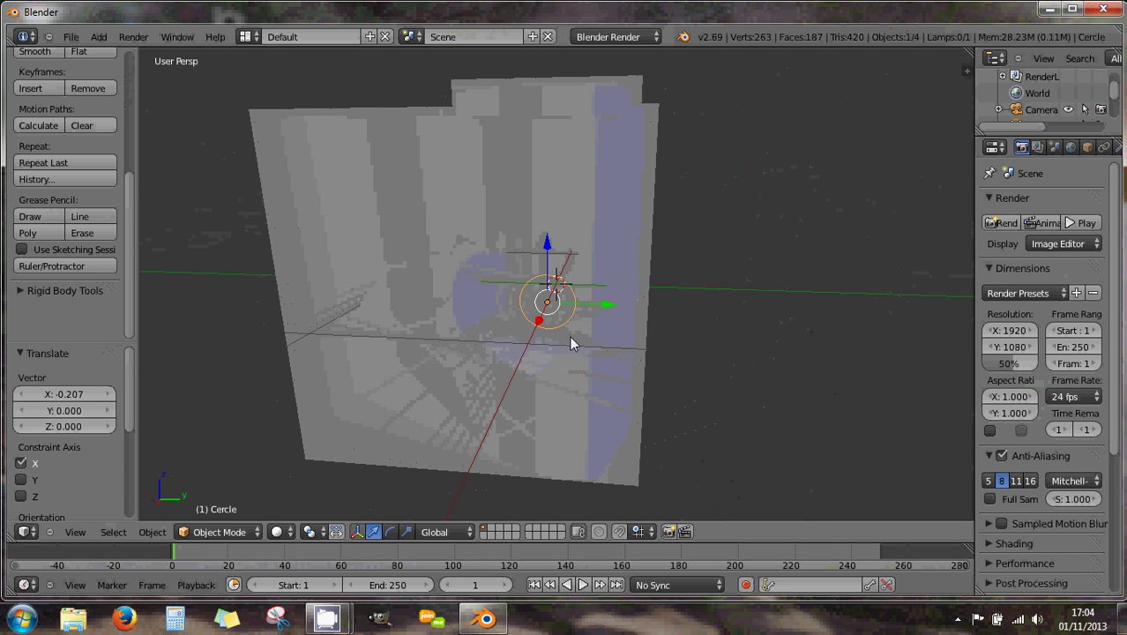
- Scale the circle up by about 1.334 and move it down about 0.289 along Z
{"action": "key", "text": "s"}
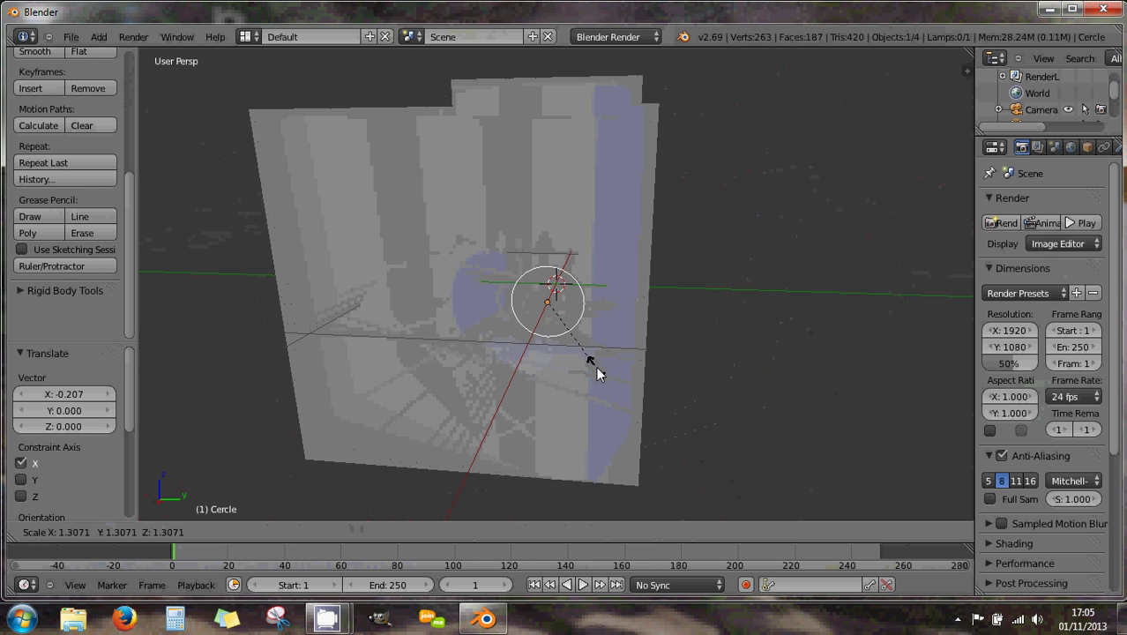
{"action": "left_click", "coordinate": [596, 365]}
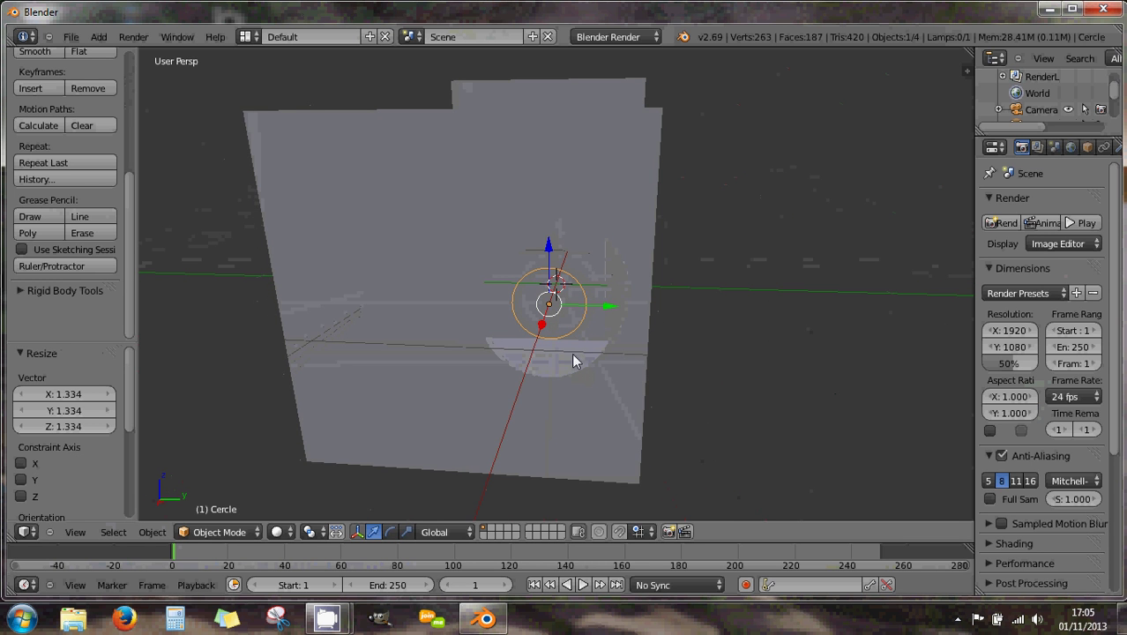
{"action": "left_click_drag", "start_coordinate": [549, 249], "coordinate": [552, 291]}
{"action": "scroll", "coordinate": [551, 293], "scroll_direction": "down", "scroll_amount": 1}
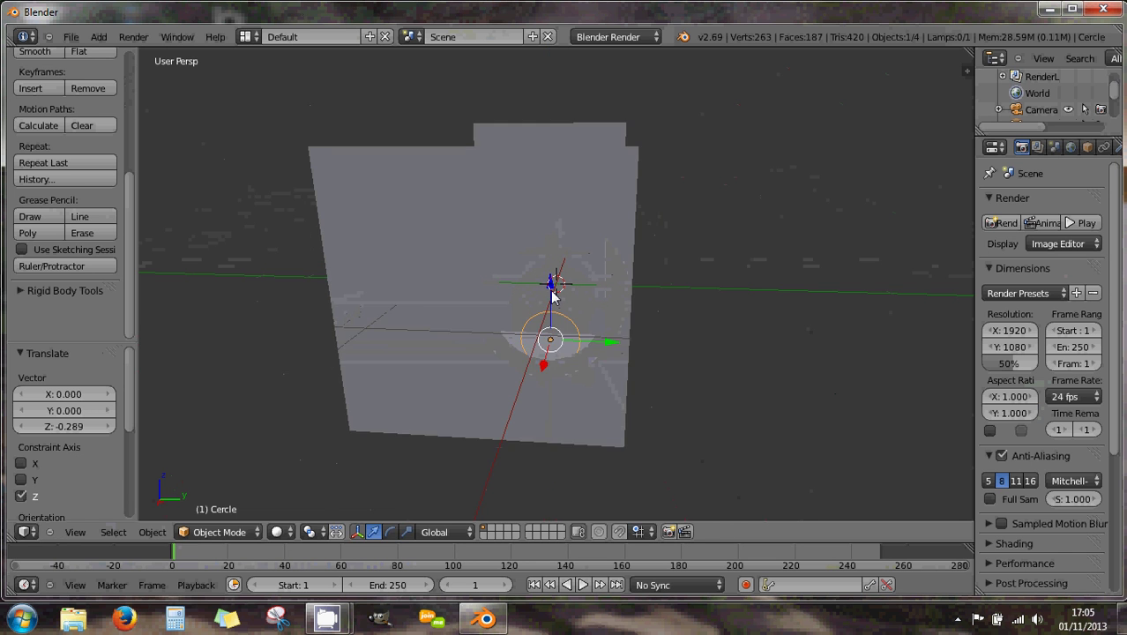
- Move the circle down about another 0.066 along Z so it overlaps the lower edge of the round hole
{"action": "scroll", "coordinate": [553, 295], "scroll_direction": "up", "scroll_amount": 3}
{"action": "scroll", "coordinate": [557, 318], "scroll_direction": "down", "scroll_amount": 1}
{"action": "middle_click_drag", "start_coordinate": [557, 317], "coordinate": [564, 304]}
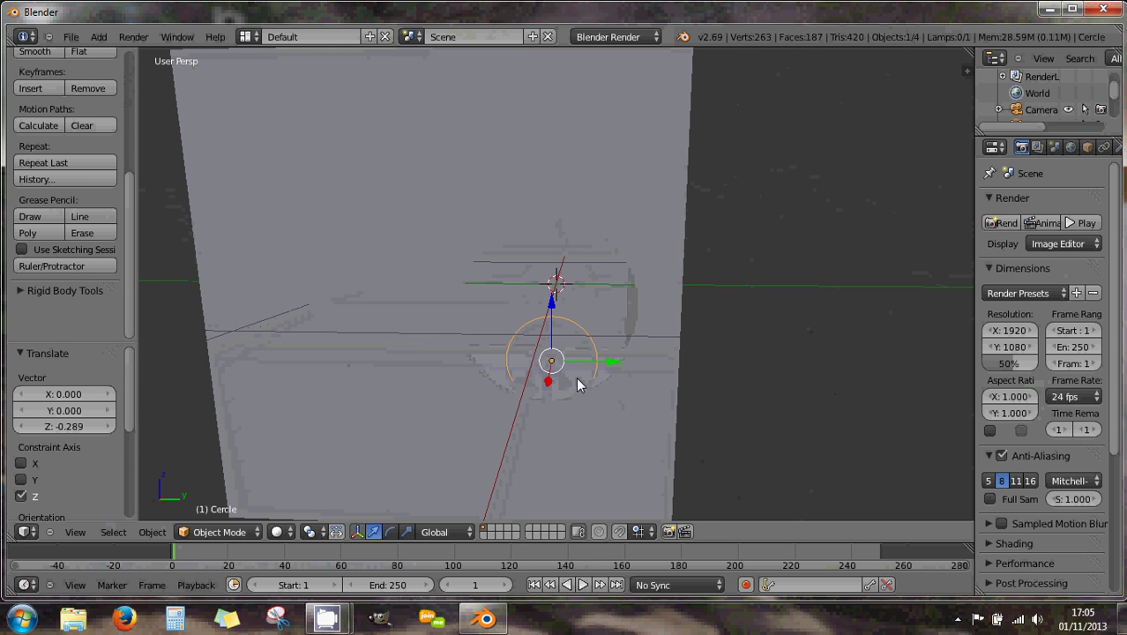
{"action": "middle_click_drag", "start_coordinate": [571, 370], "coordinate": [574, 369]}
{"action": "left_click_drag", "start_coordinate": [556, 302], "coordinate": [558, 322]}
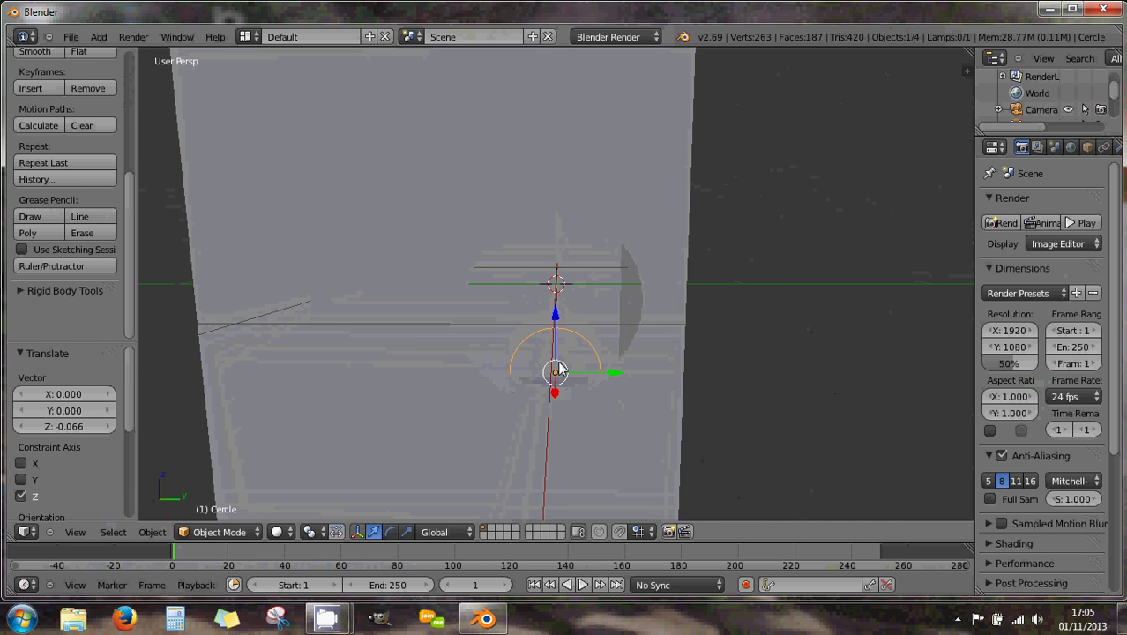
- Edit the cube with the circle still selected, try to Knife Project the circle across the hole's lower edge, and undo the cut
{"action": "right_click", "coordinate": [431, 355], "text": "shift"}
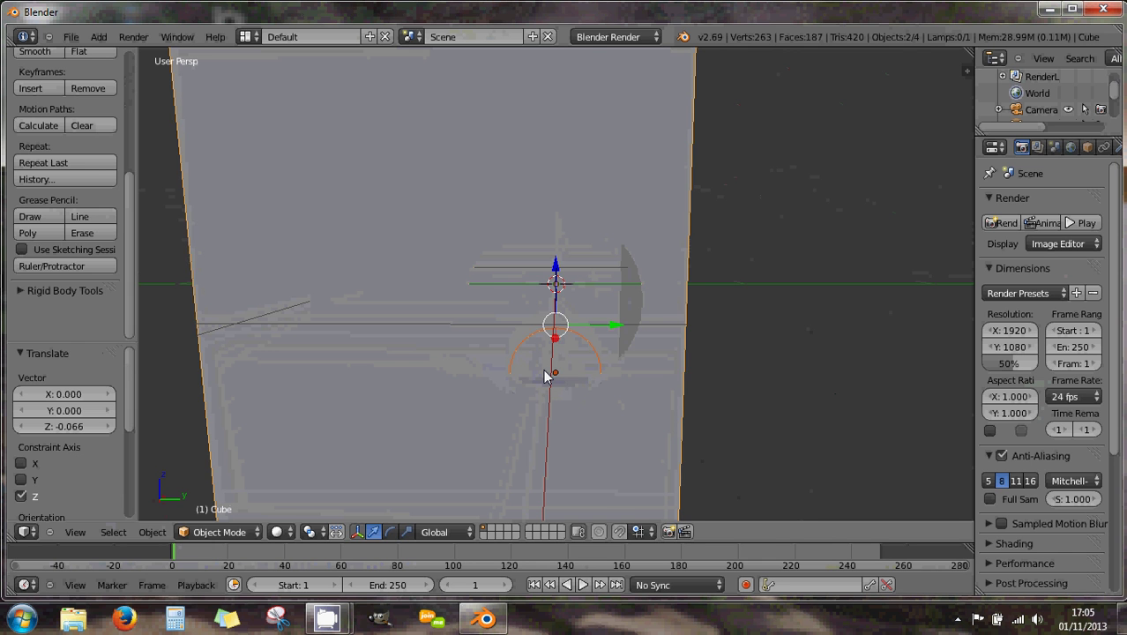
{"action": "key", "text": "Tab"}
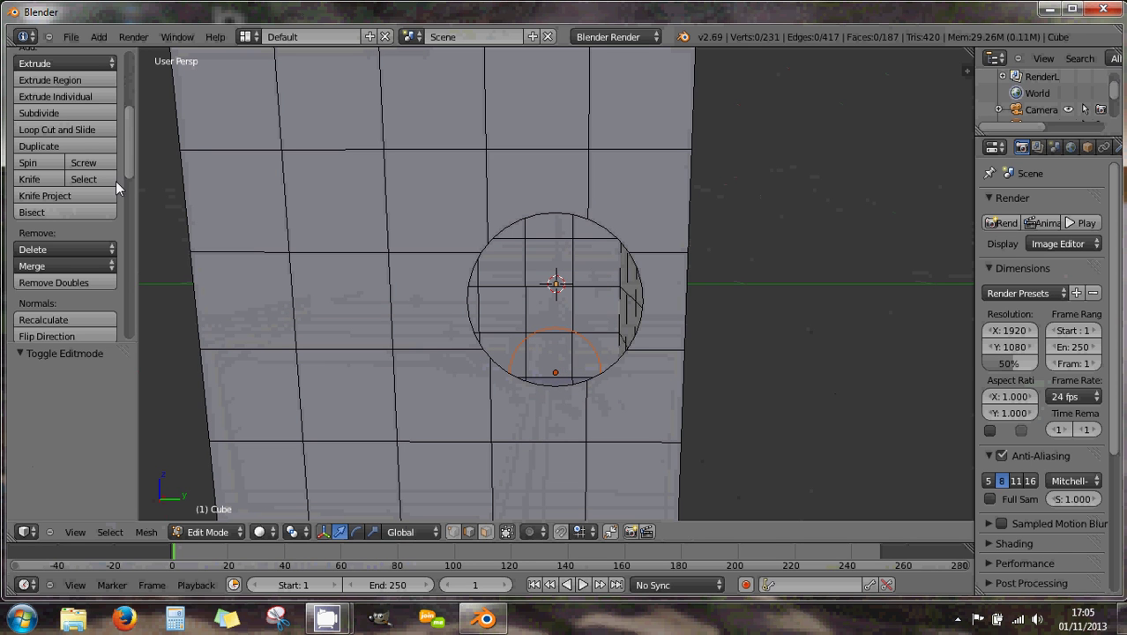
{"action": "left_click", "coordinate": [51, 194]}
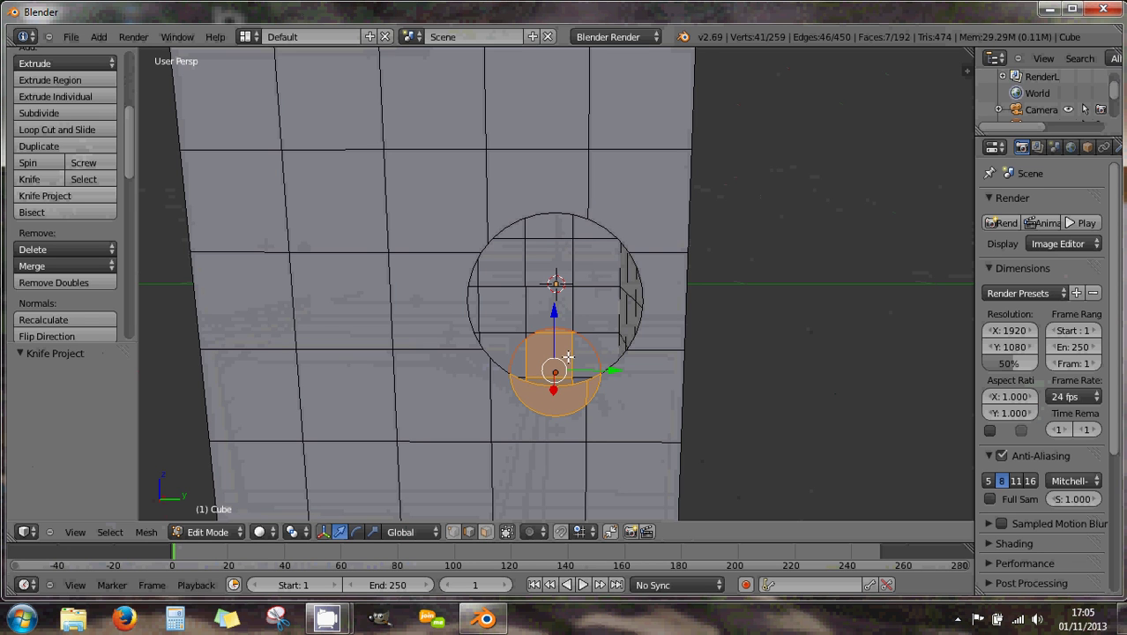
{"action": "mouse_move", "coordinate": [568, 356]}
{"action": "middle_mouse_down"}
{"action": "mouse_move", "coordinate": [560, 366]}
{"action": "mouse_move", "coordinate": [544, 350]}
{"action": "mouse_move", "coordinate": [554, 353]}
{"action": "middle_mouse_up"}
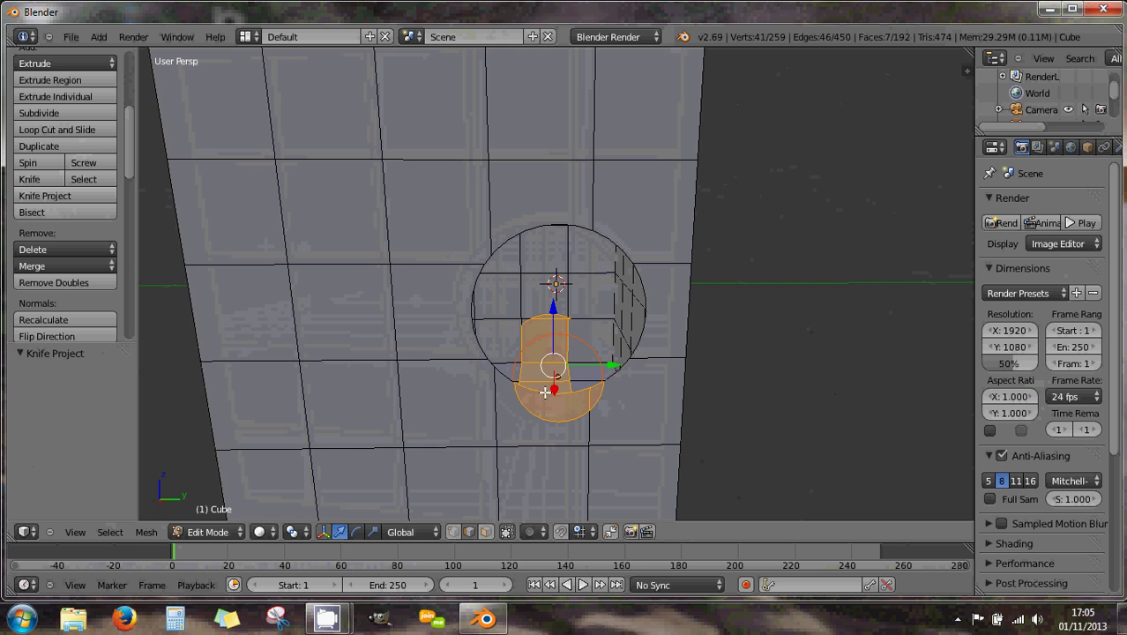
{"action": "mouse_move", "coordinate": [544, 393]}
{"action": "middle_mouse_down"}
{"action": "mouse_move", "coordinate": [538, 422]}
{"action": "mouse_move", "coordinate": [535, 381]}
{"action": "middle_mouse_up"}
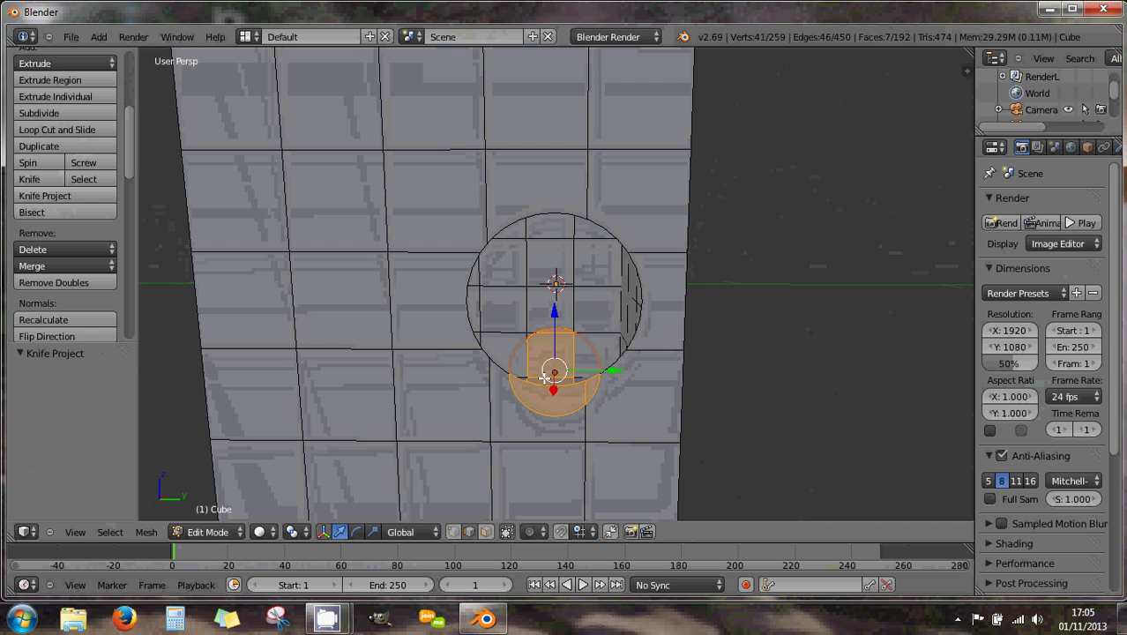
{"action": "middle_click_drag", "start_coordinate": [554, 389], "coordinate": [555, 357]}
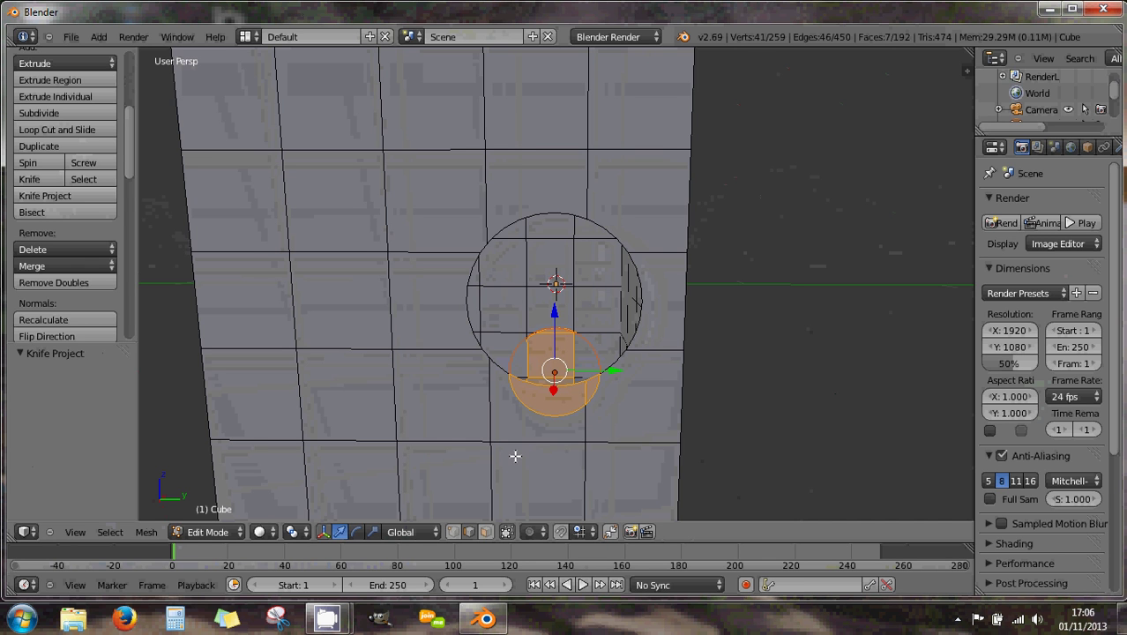
{"action": "key", "text": "ctrl+z"}
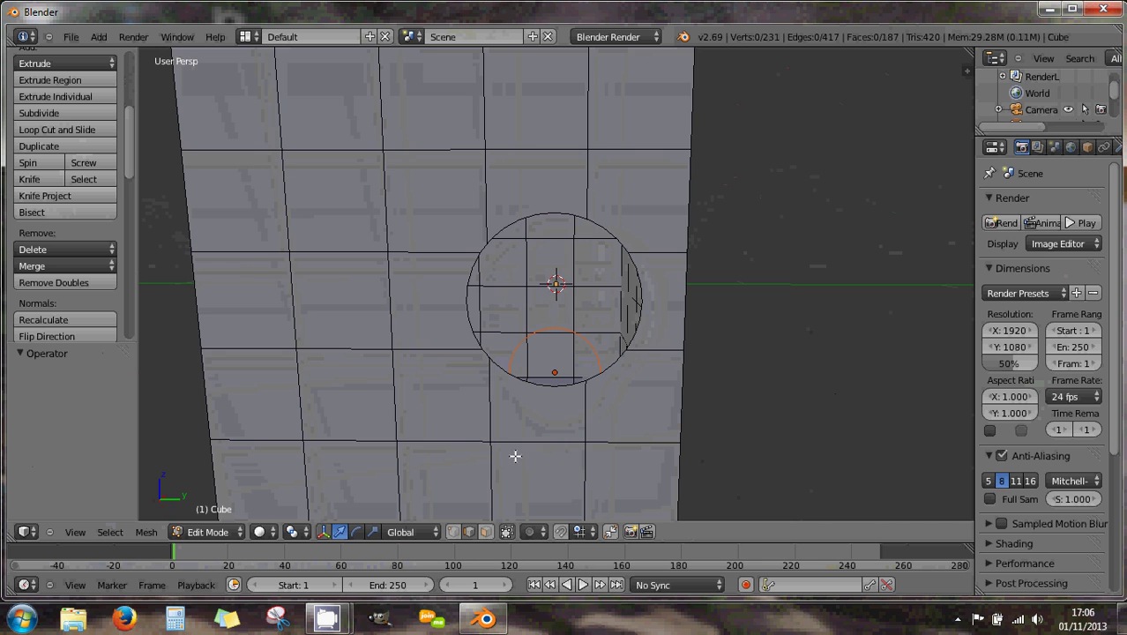
- Try Knife Project twice with the circle in wireframe display, undo both cuts and return to solid shading
{"action": "key", "text": "z"}
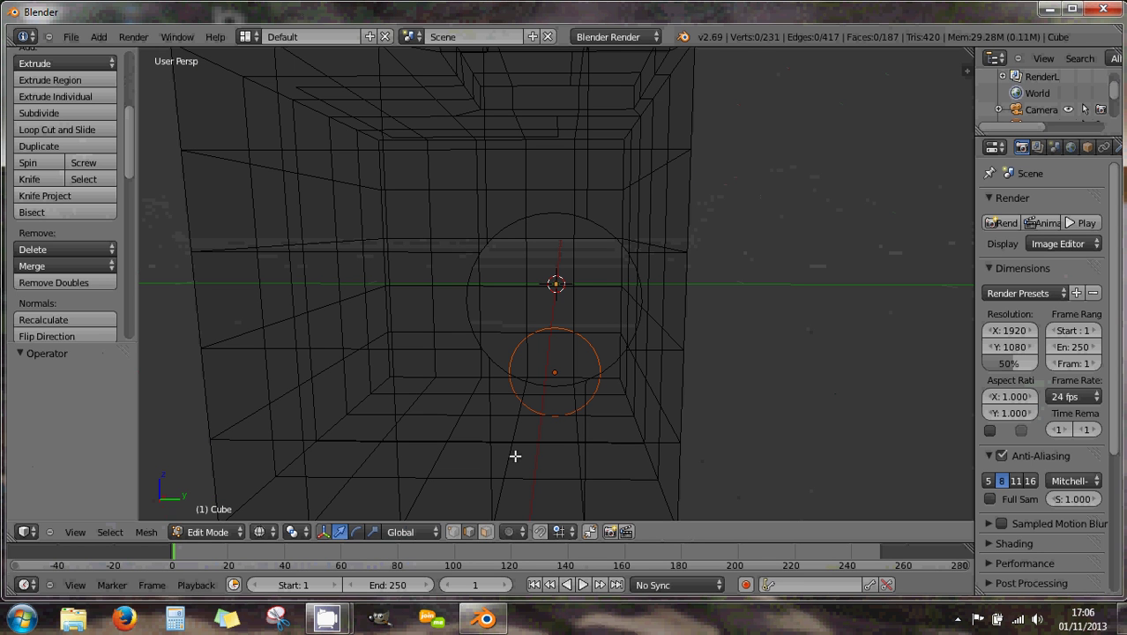
{"action": "left_click", "coordinate": [46, 195]}
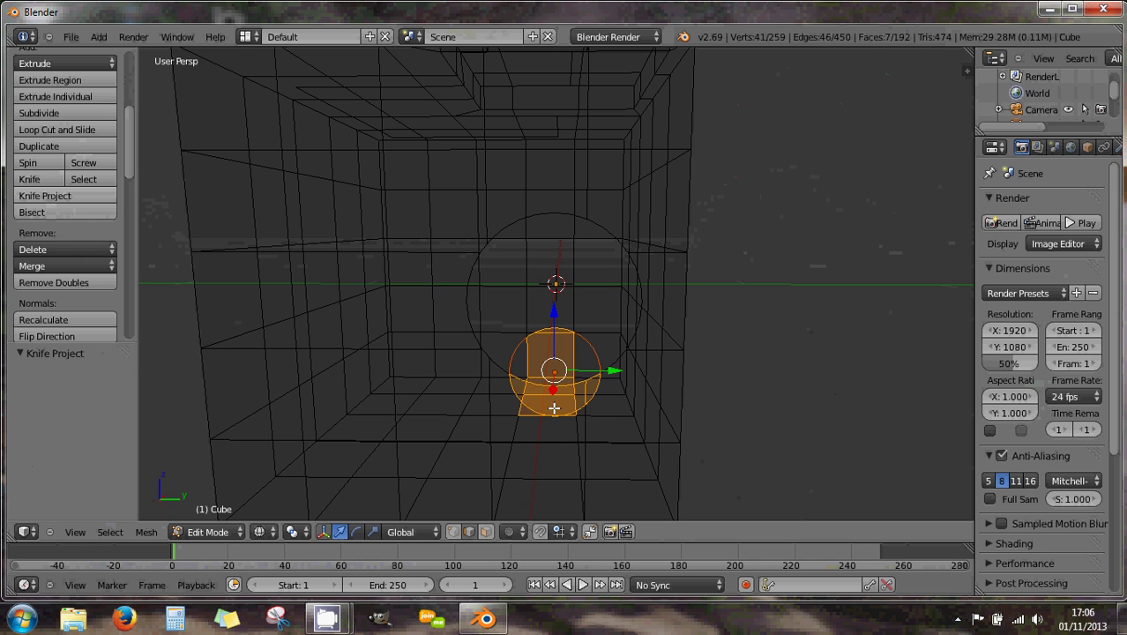
{"action": "left_click", "coordinate": [58, 195]}
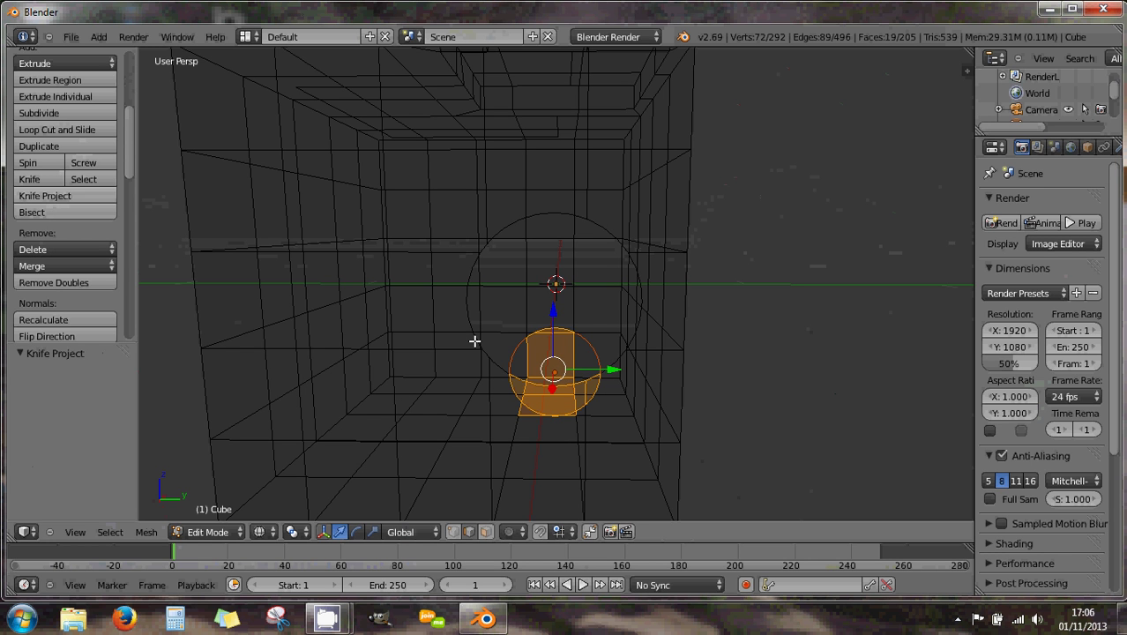
{"action": "key", "text": "ctrl+z"}
{"action": "key", "text": "ctrl+z"}
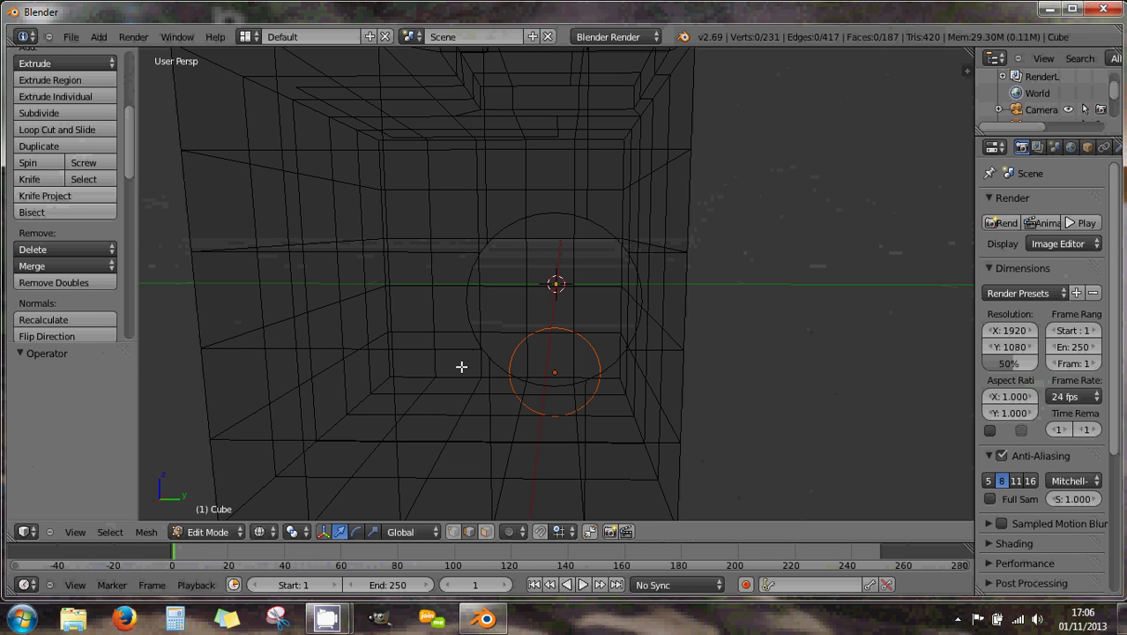
{"action": "key", "text": "z"}
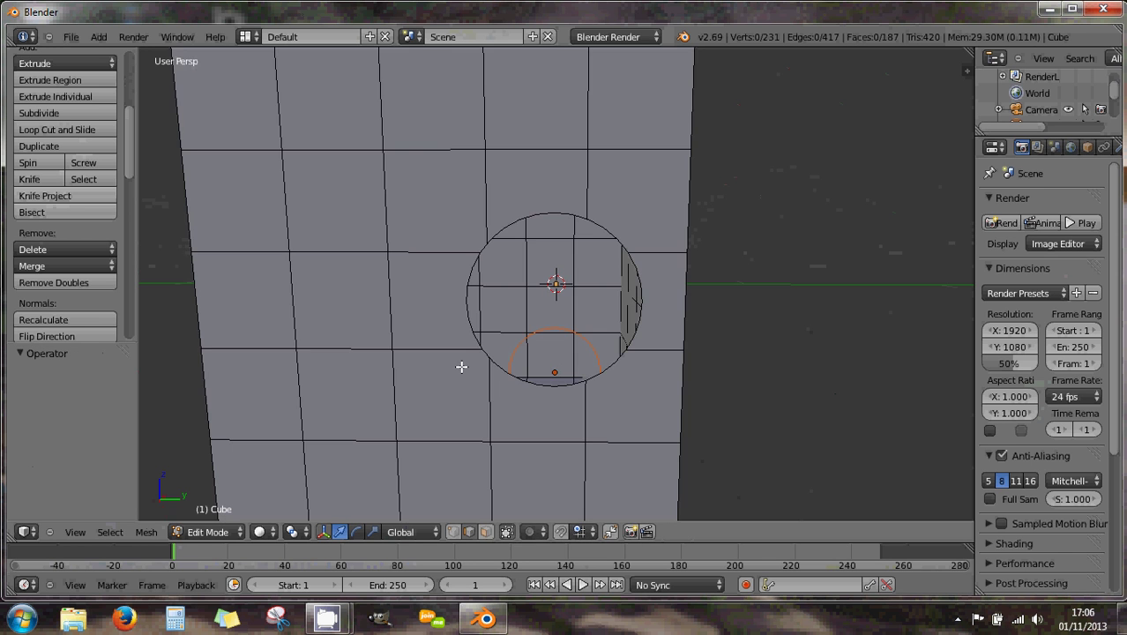
- Turn off limiting selection to visible geometry, try Knife Project with the circle, inspect the cut inside the cube, and undo it
{"action": "left_click", "coordinate": [504, 532]}
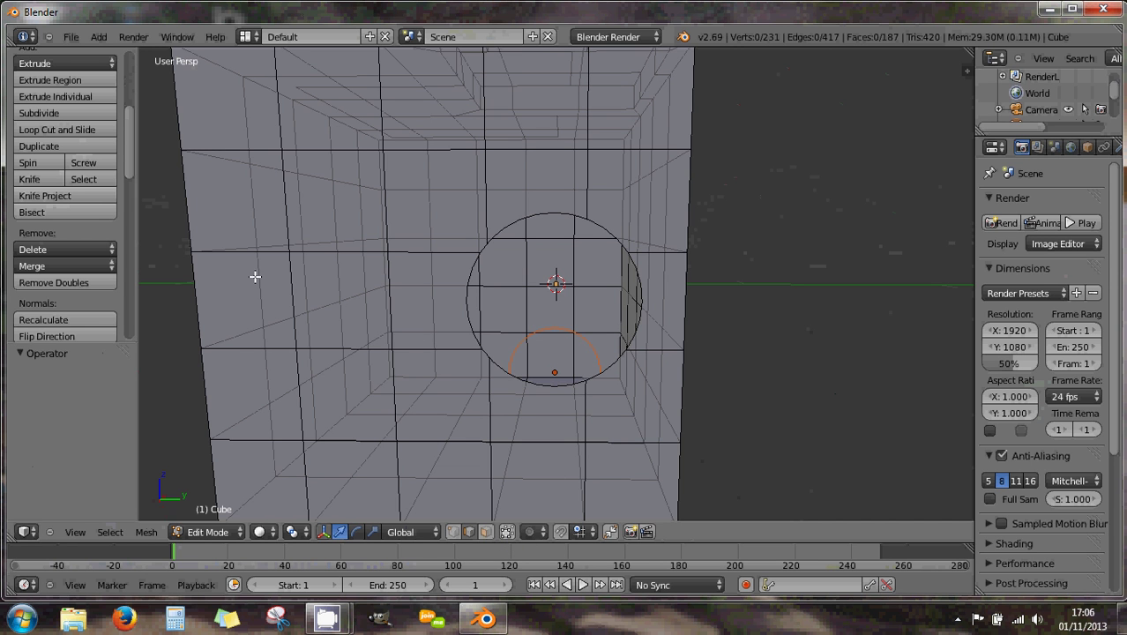
{"action": "left_click", "coordinate": [30, 179]}
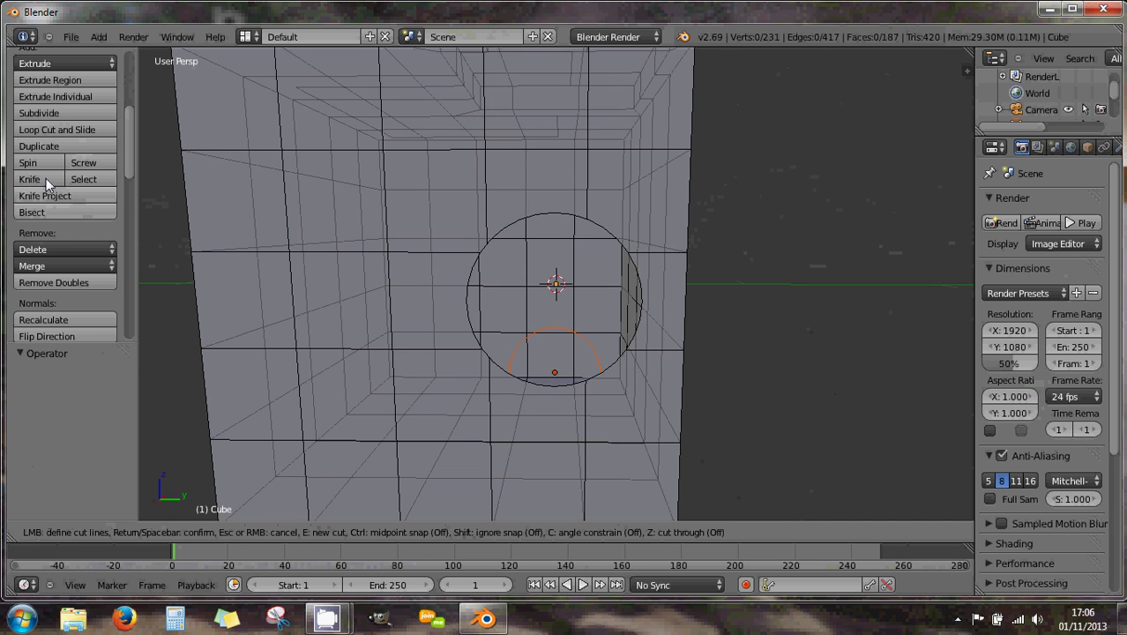
{"action": "key", "text": "Escape"}
{"action": "left_click", "coordinate": [43, 195]}
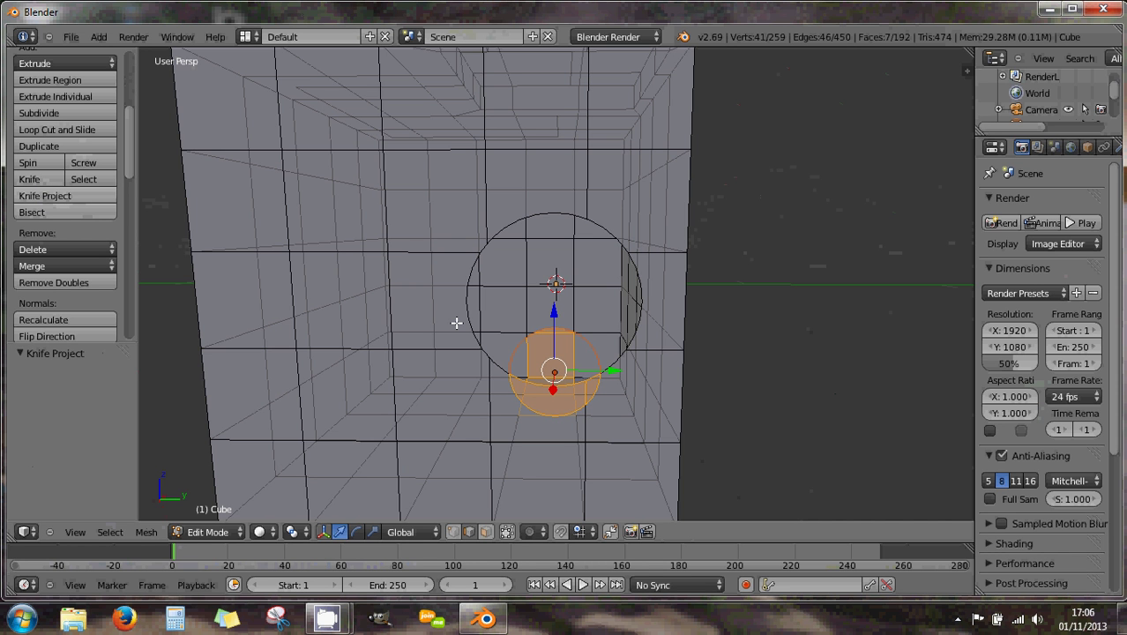
{"action": "middle_click_drag", "start_coordinate": [523, 359], "coordinate": [527, 385]}
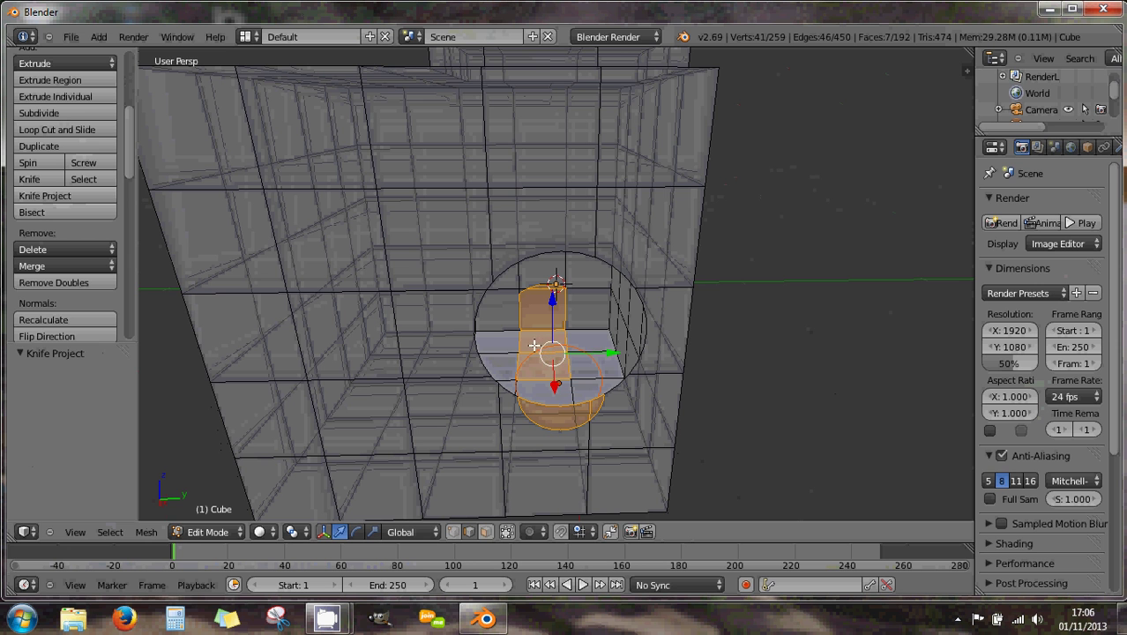
{"action": "middle_click_drag", "start_coordinate": [545, 414], "coordinate": [567, 399]}
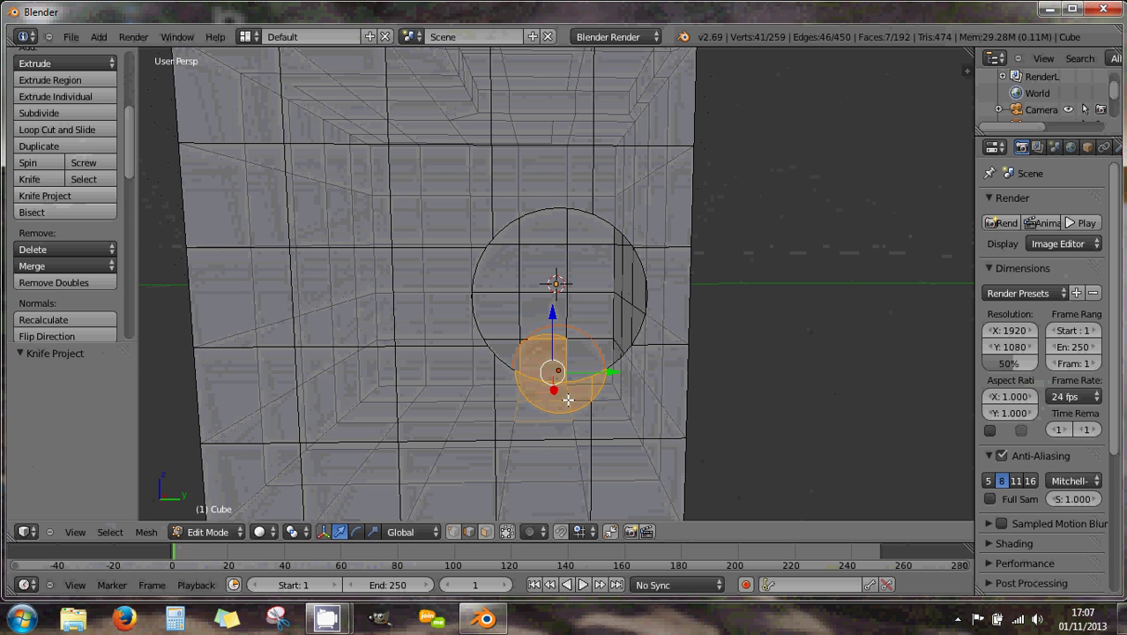
{"action": "key", "text": "ctrl+z"}
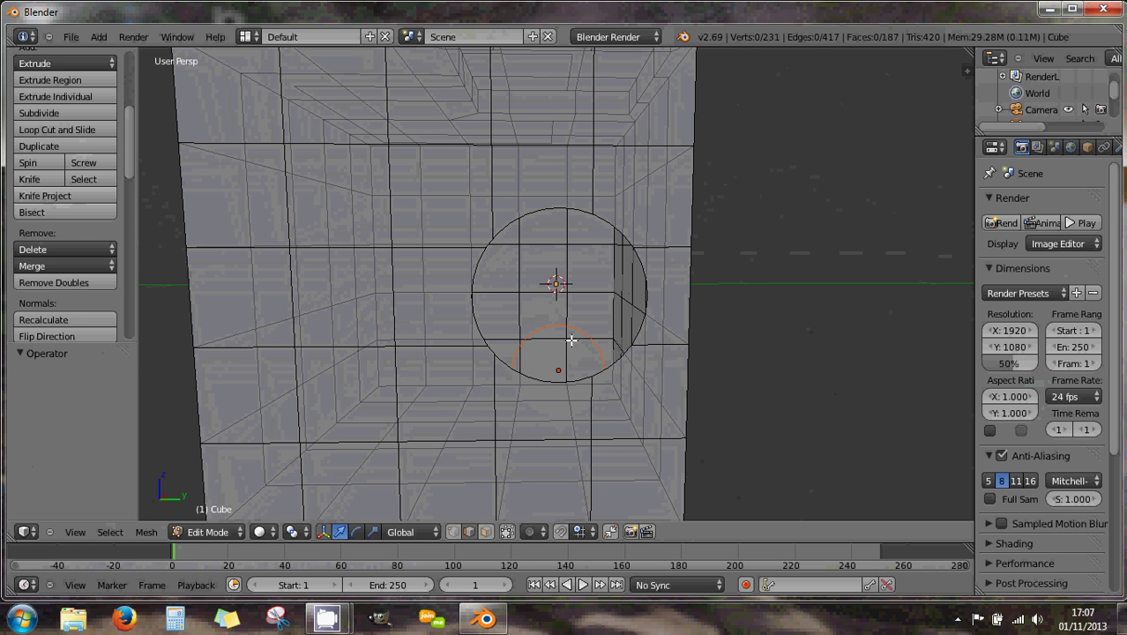
- Leave cube editing, select only the circle and raise it about 0.259 along Z to lie within the round hole
{"action": "key", "text": "Tab"}
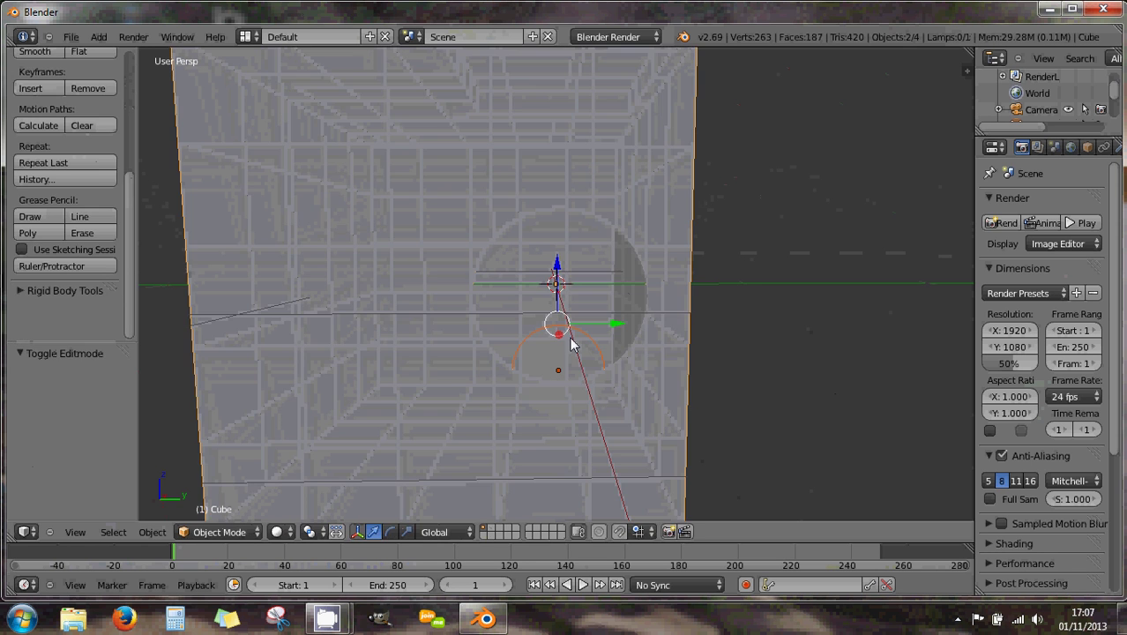
{"action": "right_click", "coordinate": [570, 333]}
{"action": "key", "text": "g"}
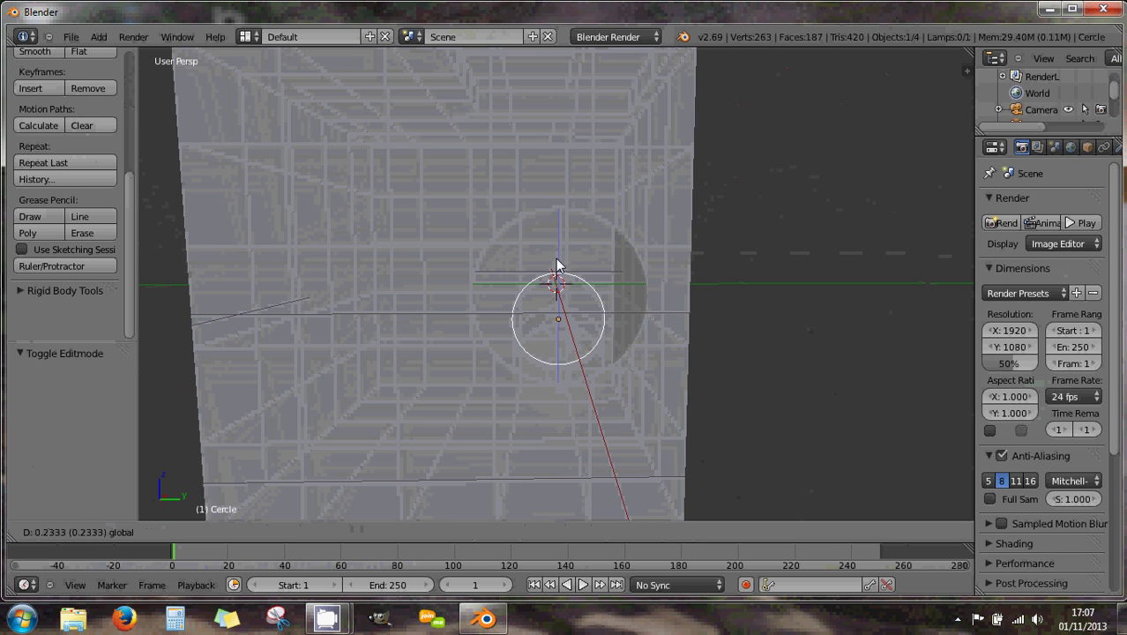
{"action": "left_click", "coordinate": [640, 338]}
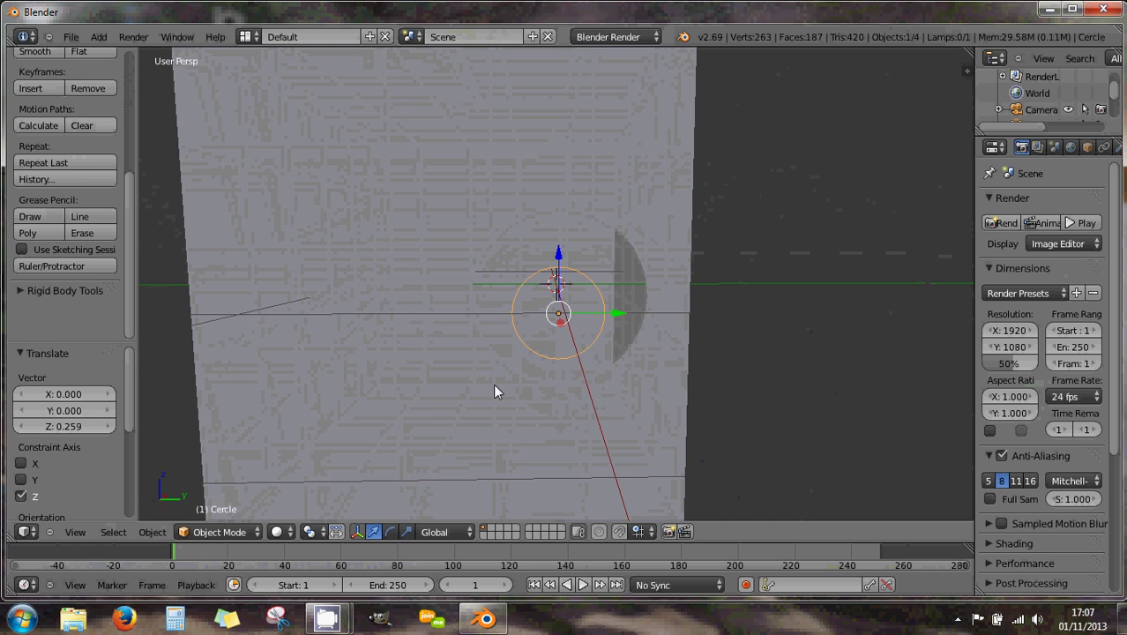
- Edit the cube and Knife Project the circle from its raised position inside the round hole
{"action": "right_click", "coordinate": [432, 401]}
{"action": "key", "text": "Tab"}
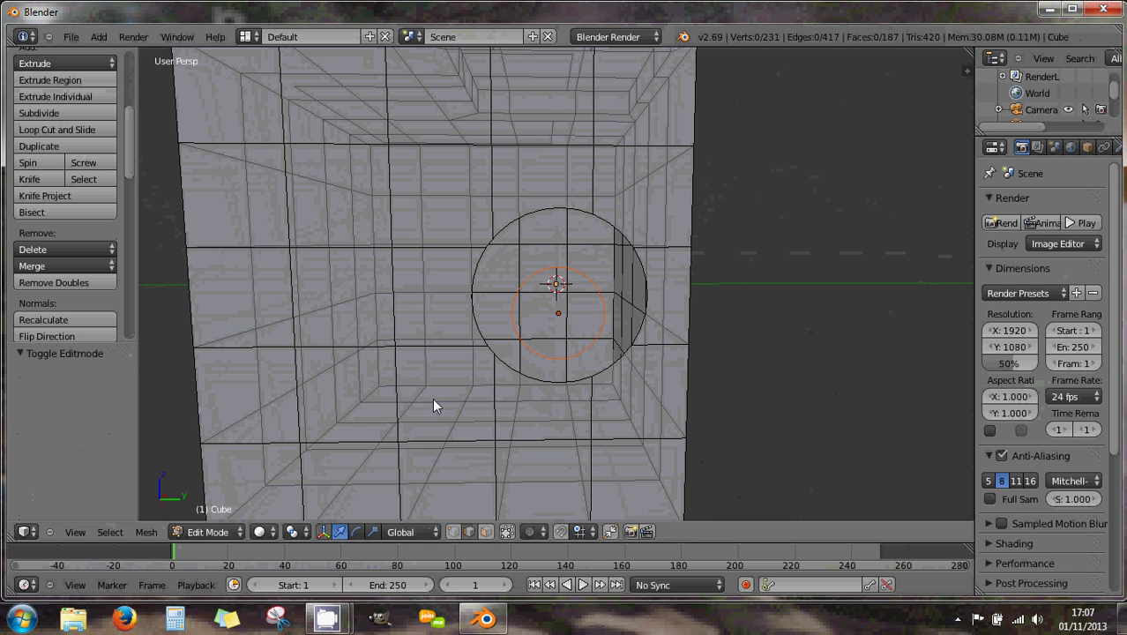
{"action": "left_click", "coordinate": [65, 199]}
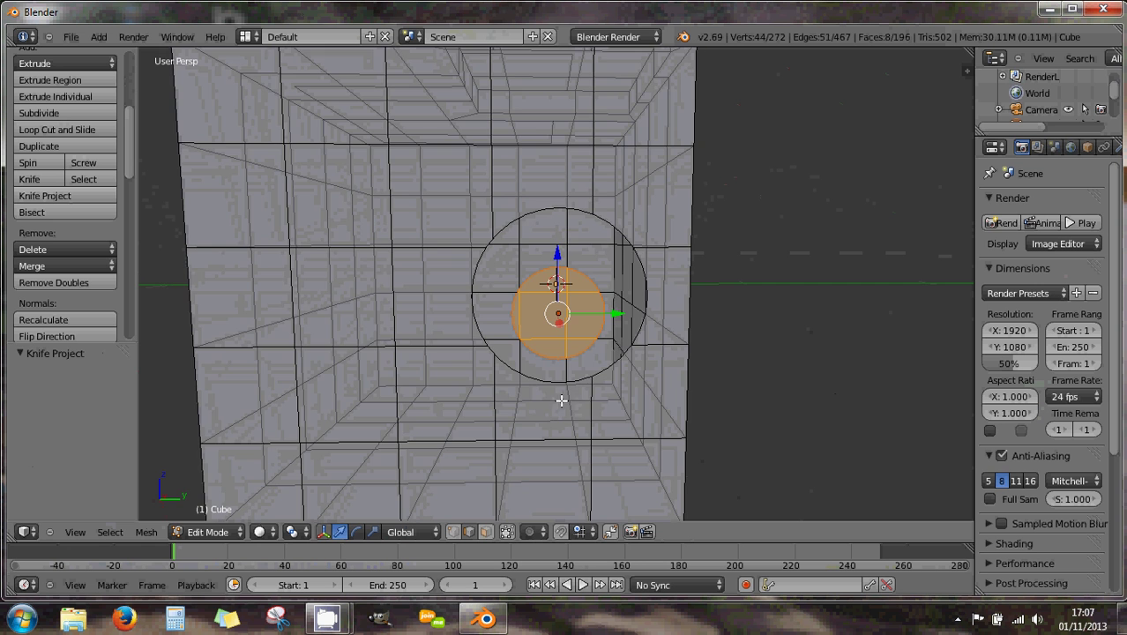
{"action": "mouse_move", "coordinate": [558, 401]}
{"action": "middle_mouse_down"}
{"action": "mouse_move", "coordinate": [565, 418]}
{"action": "mouse_move", "coordinate": [569, 390]}
{"action": "mouse_move", "coordinate": [558, 393]}
{"action": "middle_mouse_up"}
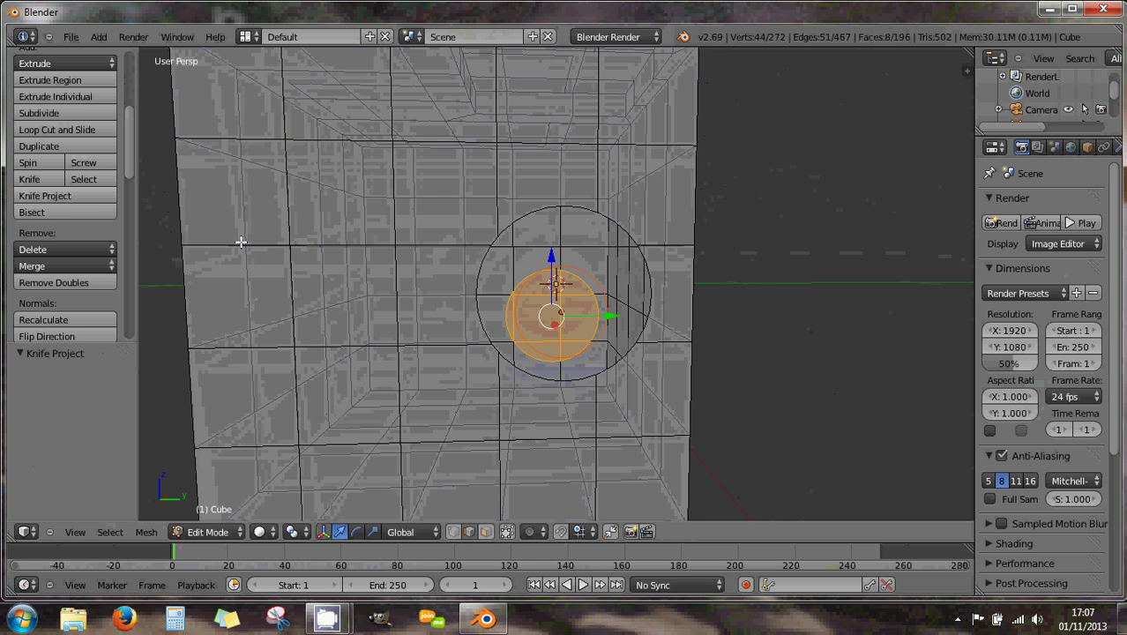
- Cut a freehand four-segment path with the Knife tool on the cube face beside the round hole
{"action": "left_click", "coordinate": [29, 179]}
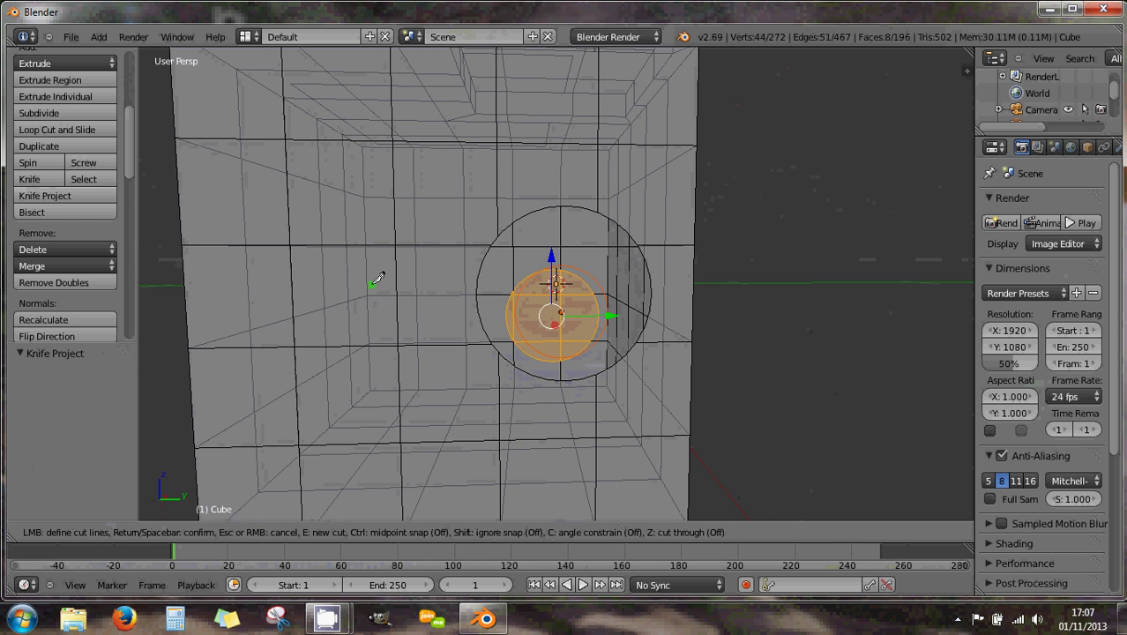
{"action": "left_click", "coordinate": [434, 195]}
{"action": "left_click", "coordinate": [299, 427]}
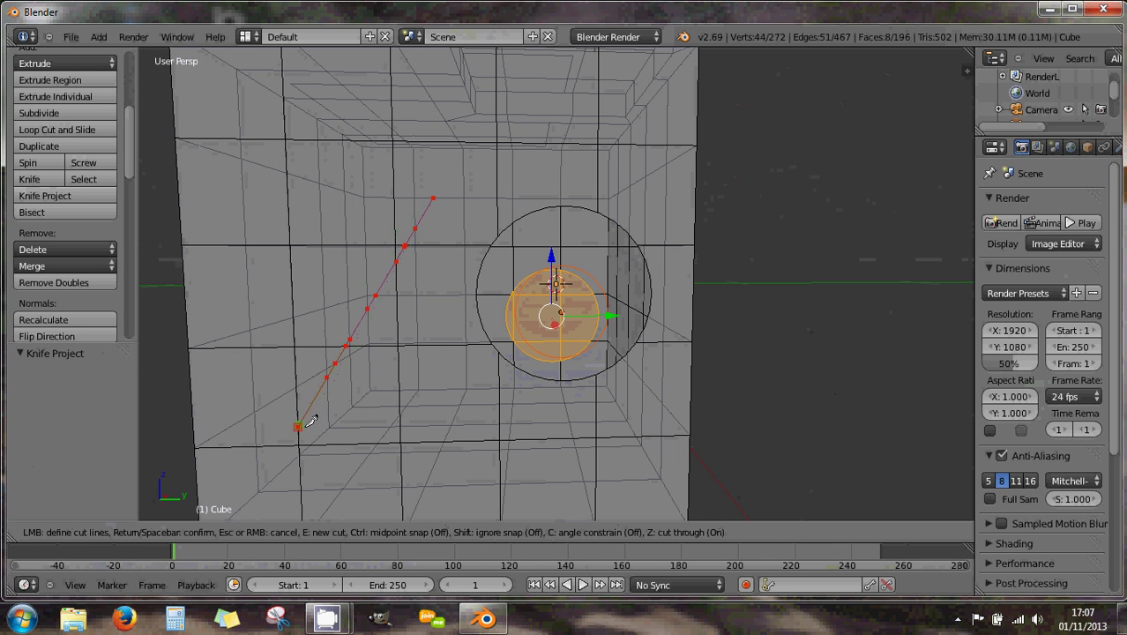
{"action": "left_click", "coordinate": [433, 467]}
{"action": "left_click", "coordinate": [455, 451]}
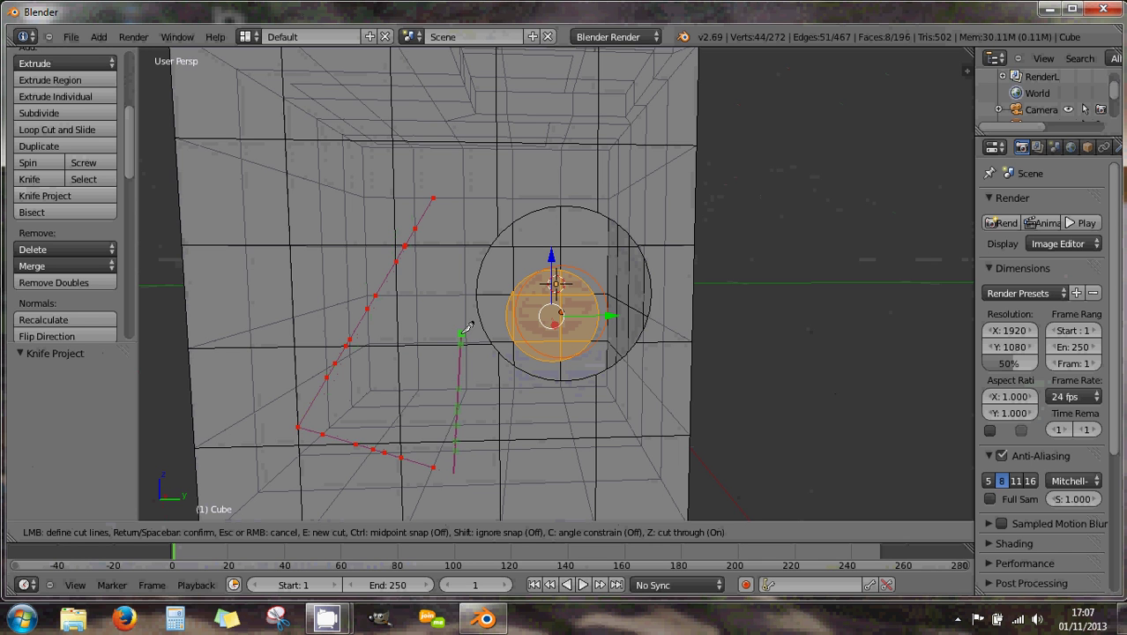
{"action": "left_click", "coordinate": [460, 342]}
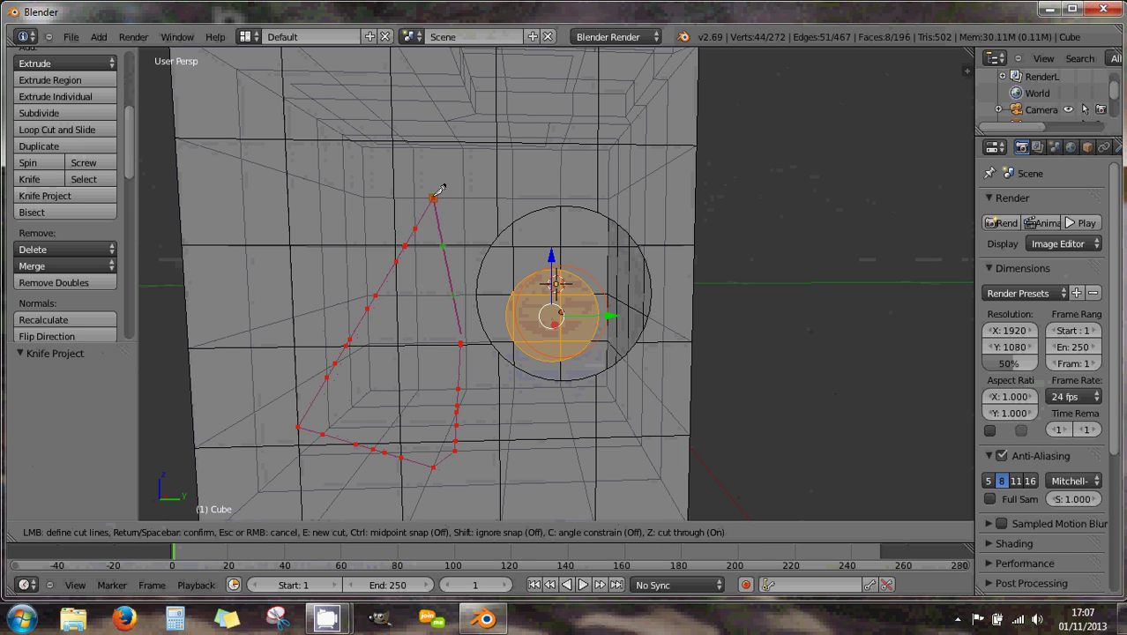
{"action": "key", "text": "Return"}
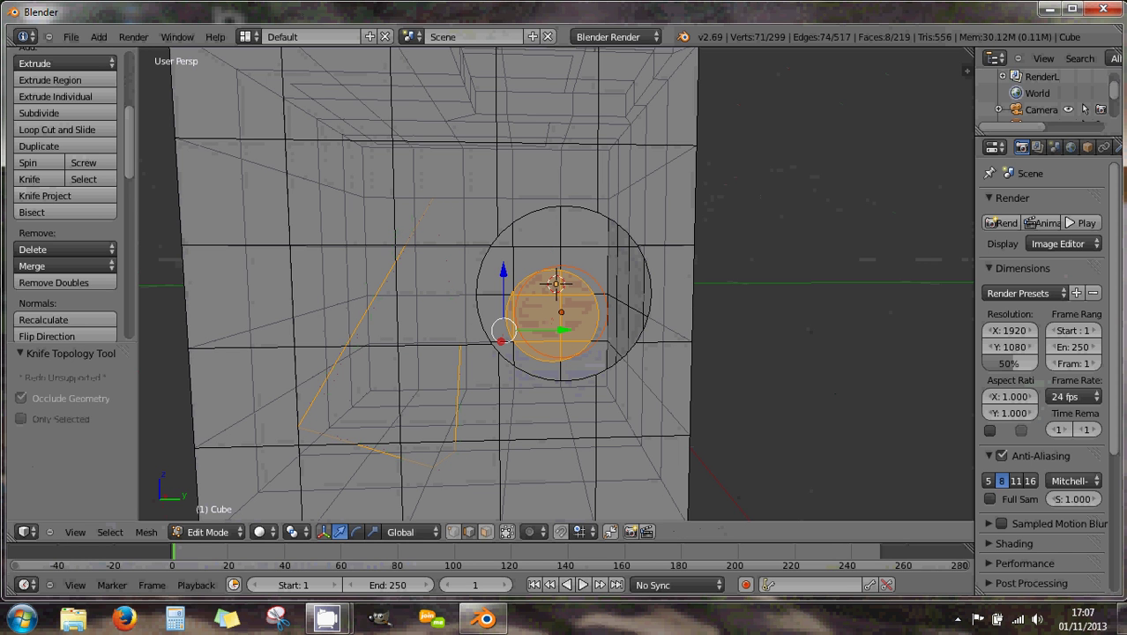
- Limit selection to visible geometry and examine the projected circle and knife cuts on the cube's front, back, sides and through the hole
{"action": "middle_click_drag", "start_coordinate": [443, 319], "coordinate": [906, 318]}
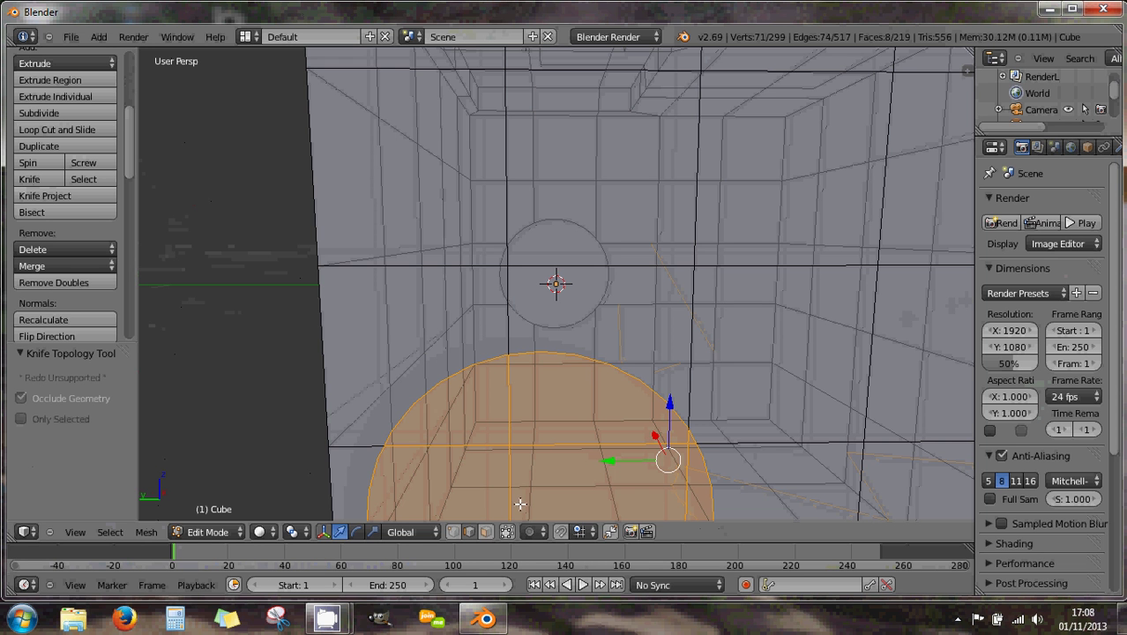
{"action": "left_click", "coordinate": [509, 533]}
{"action": "scroll", "coordinate": [754, 351], "scroll_direction": "down", "scroll_amount": 5}
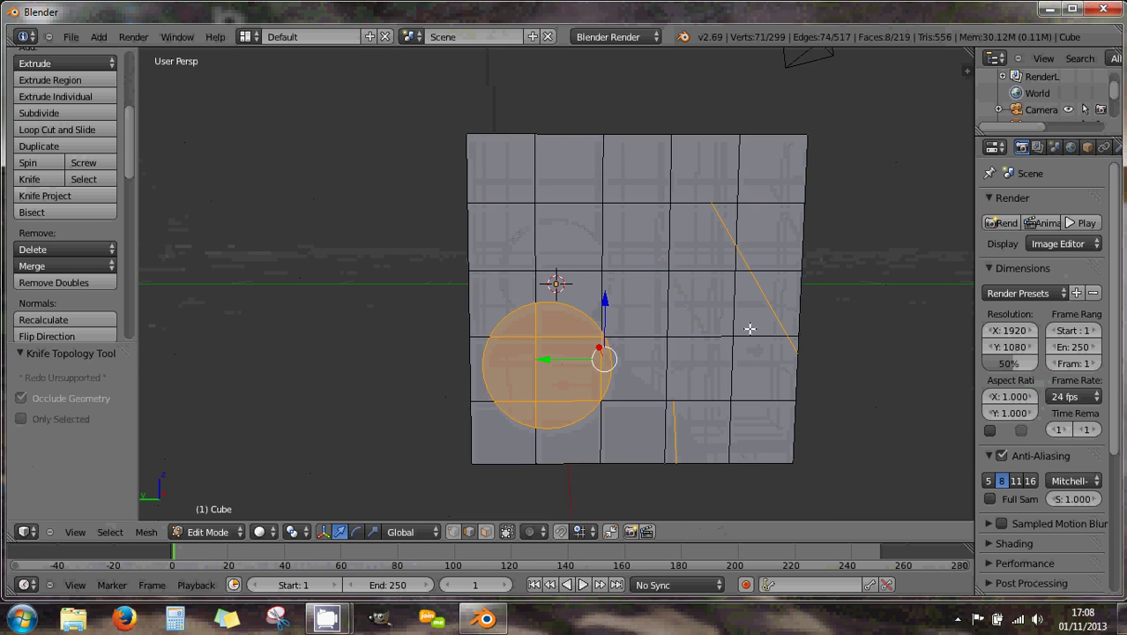
{"action": "middle_click_drag", "start_coordinate": [642, 430], "coordinate": [675, 370]}
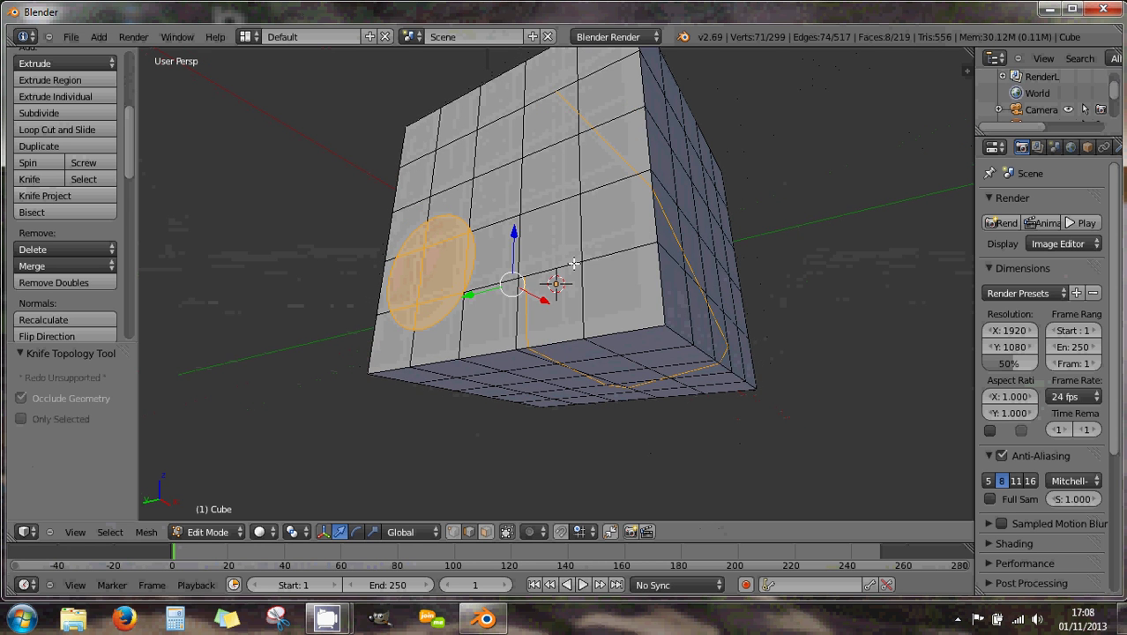
{"action": "middle_click_drag", "start_coordinate": [573, 263], "coordinate": [614, 345]}
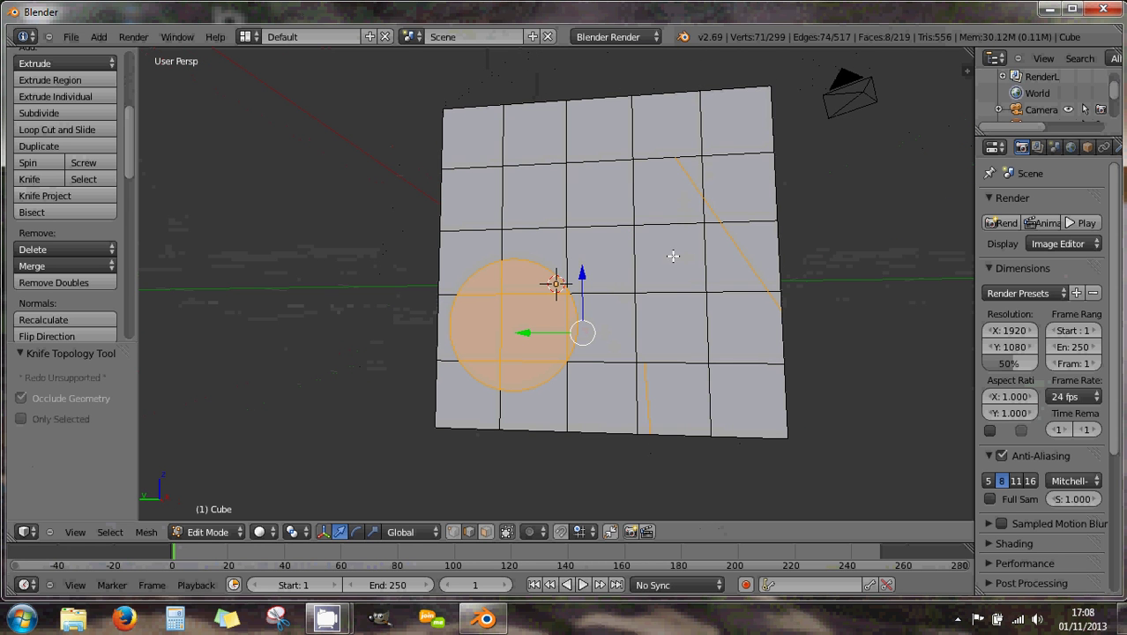
{"action": "middle_click_drag", "start_coordinate": [587, 238], "coordinate": [679, 257]}
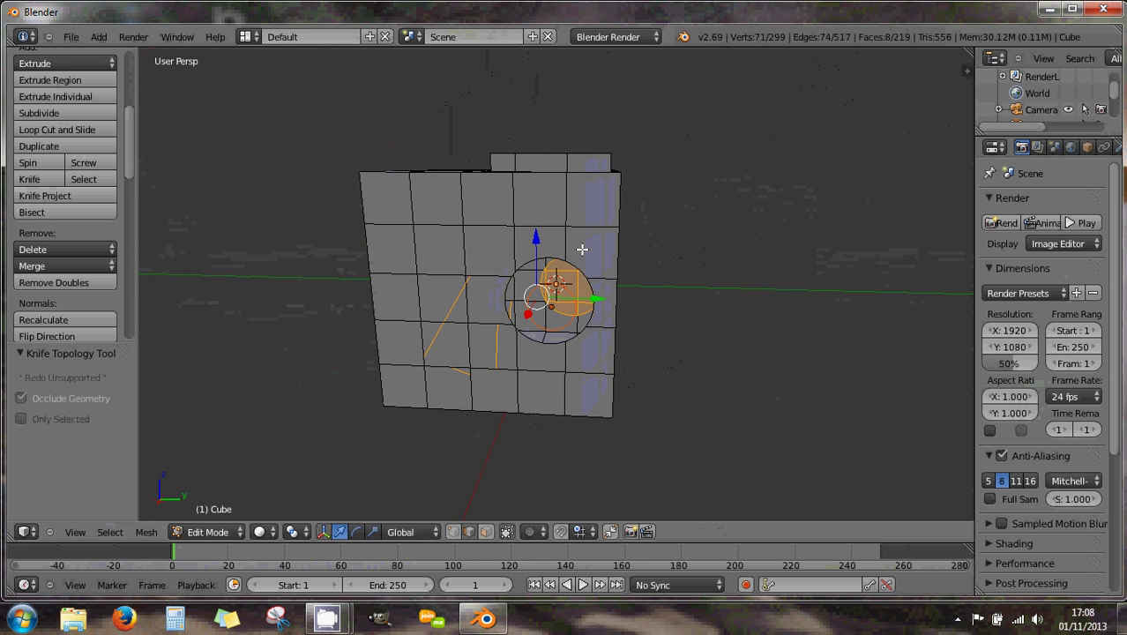
{"action": "mouse_move", "coordinate": [575, 244]}
{"action": "middle_mouse_down"}
{"action": "mouse_move", "coordinate": [573, 232]}
{"action": "mouse_move", "coordinate": [576, 245]}
{"action": "middle_mouse_up"}
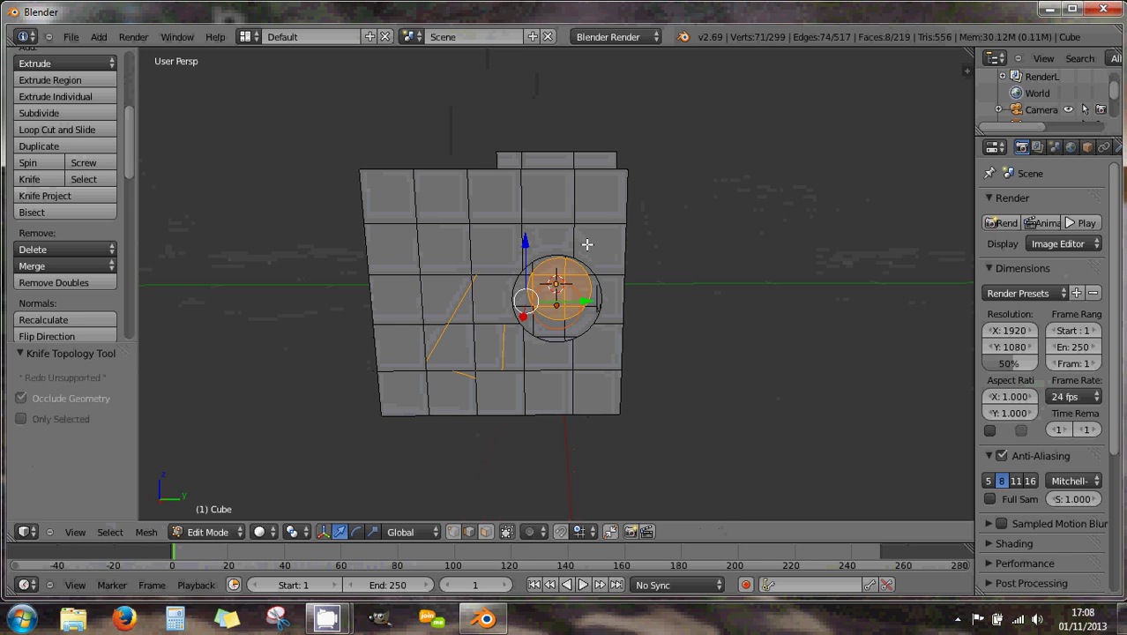
{"action": "middle_click_drag", "start_coordinate": [586, 244], "coordinate": [585, 241]}
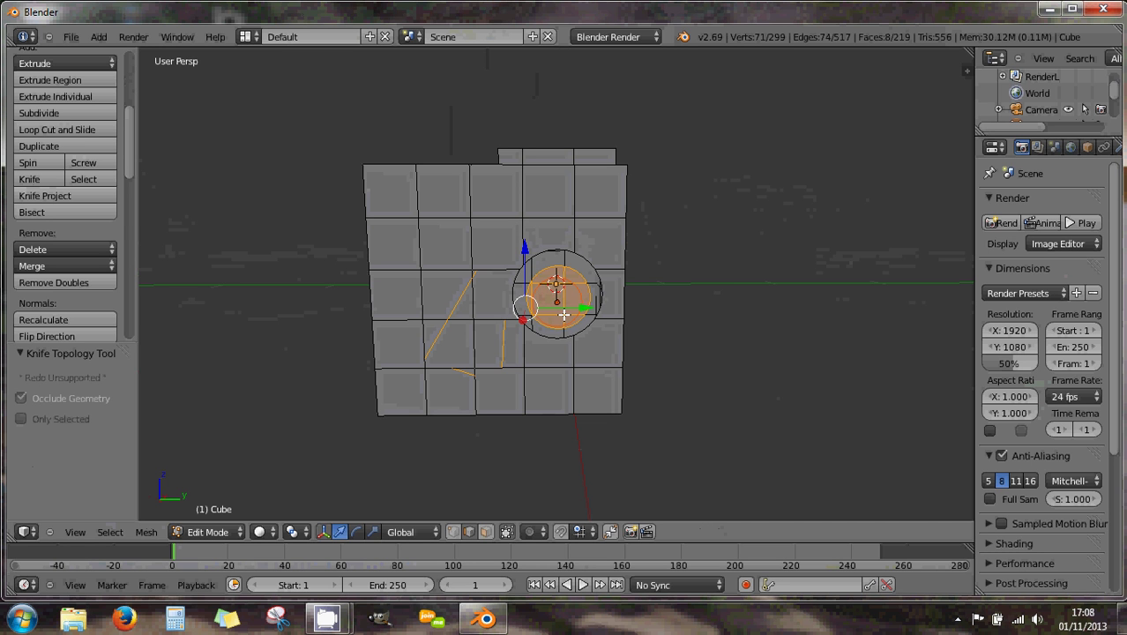
{"action": "mouse_move", "coordinate": [577, 316]}
{"action": "middle_mouse_down"}
{"action": "mouse_move", "coordinate": [604, 315]}
{"action": "mouse_move", "coordinate": [584, 314]}
{"action": "mouse_move", "coordinate": [574, 332]}
{"action": "middle_mouse_up"}
{"action": "scroll", "coordinate": [574, 329], "scroll_direction": "up", "scroll_amount": 4}
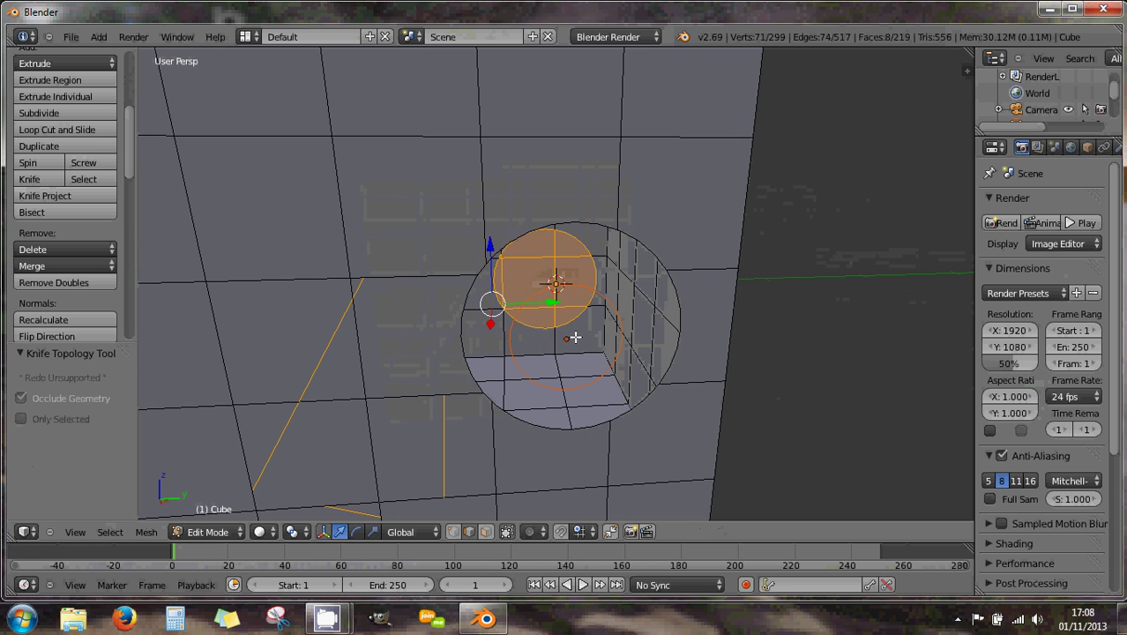
- Leave cube editing and undo the knife cuts, the circle's placement, the hole and the circle's creation
{"action": "key", "text": "Tab"}
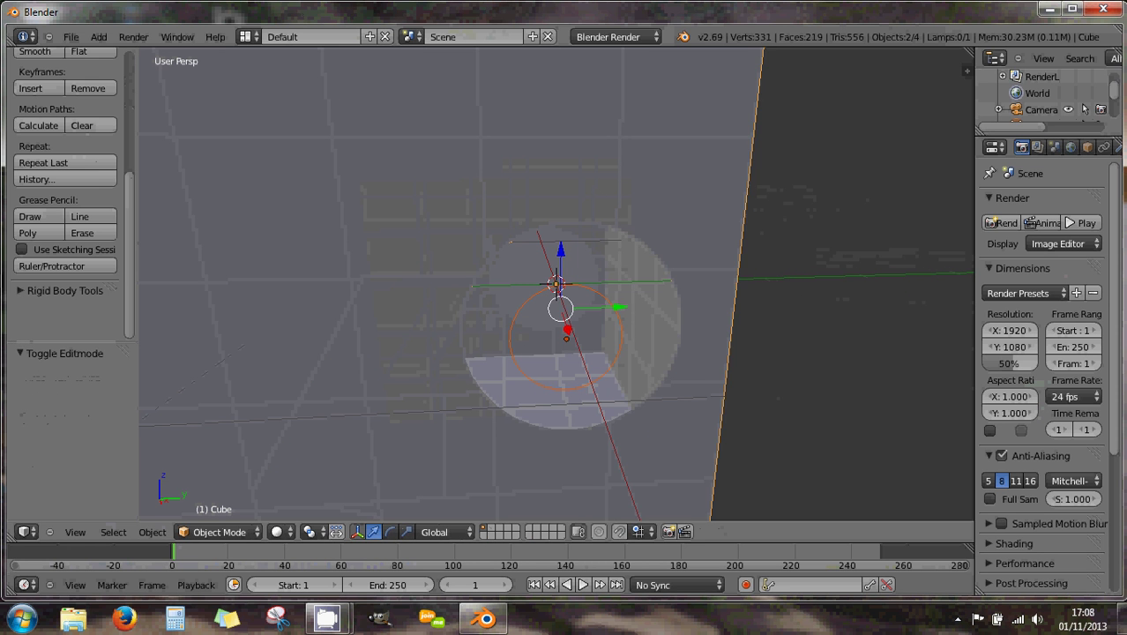
{"action": "right_click", "coordinate": [590, 389]}
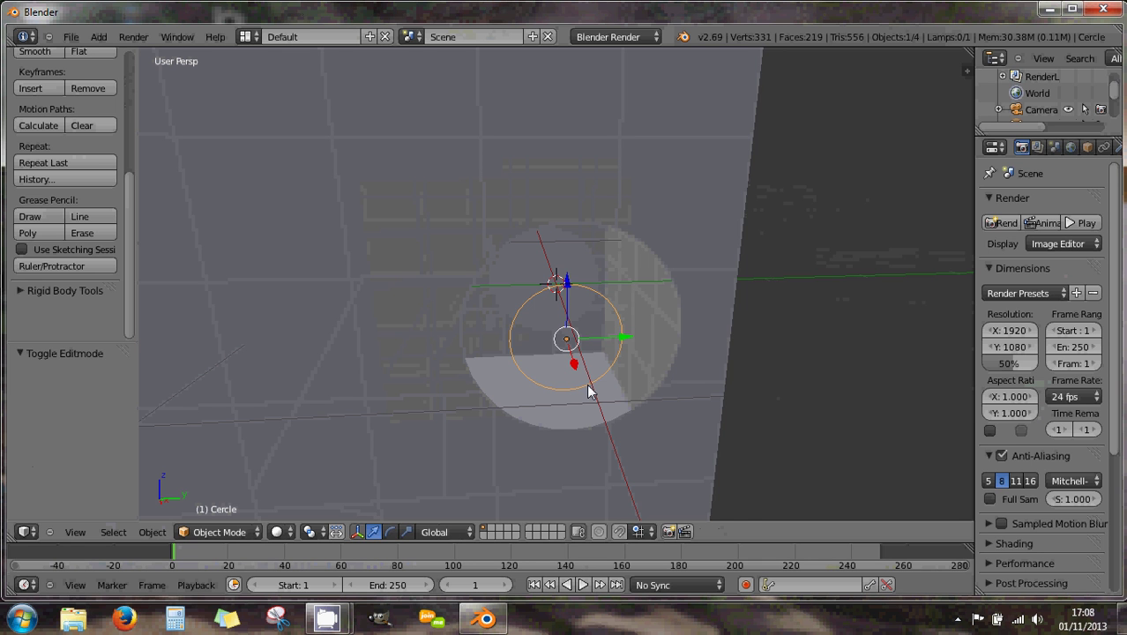
{"action": "key", "text": "ctrl+z"}
{"action": "key", "text": "ctrl+z"}
{"action": "key", "text": "ctrl+z"}
{"action": "key", "text": "ctrl+z"}
{"action": "key", "text": "ctrl+z"}
{"action": "key", "text": "ctrl+z"}
{"action": "key", "text": "ctrl+z"}
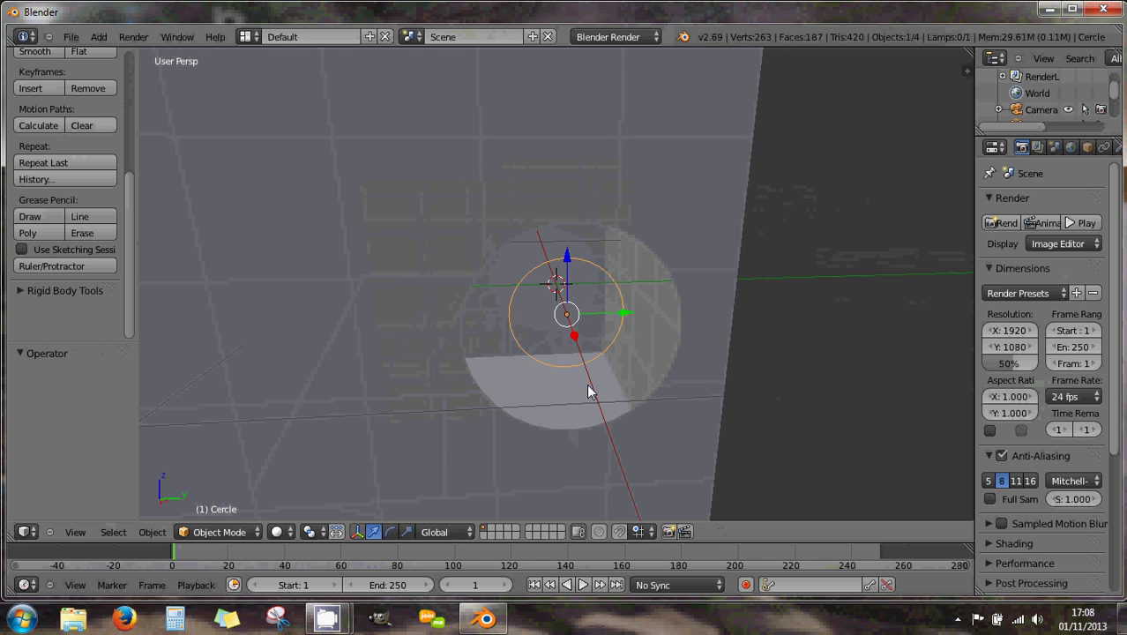
{"action": "key", "text": "ctrl+z"}
{"action": "key", "text": "ctrl+z"}
{"action": "key", "text": "ctrl+z"}
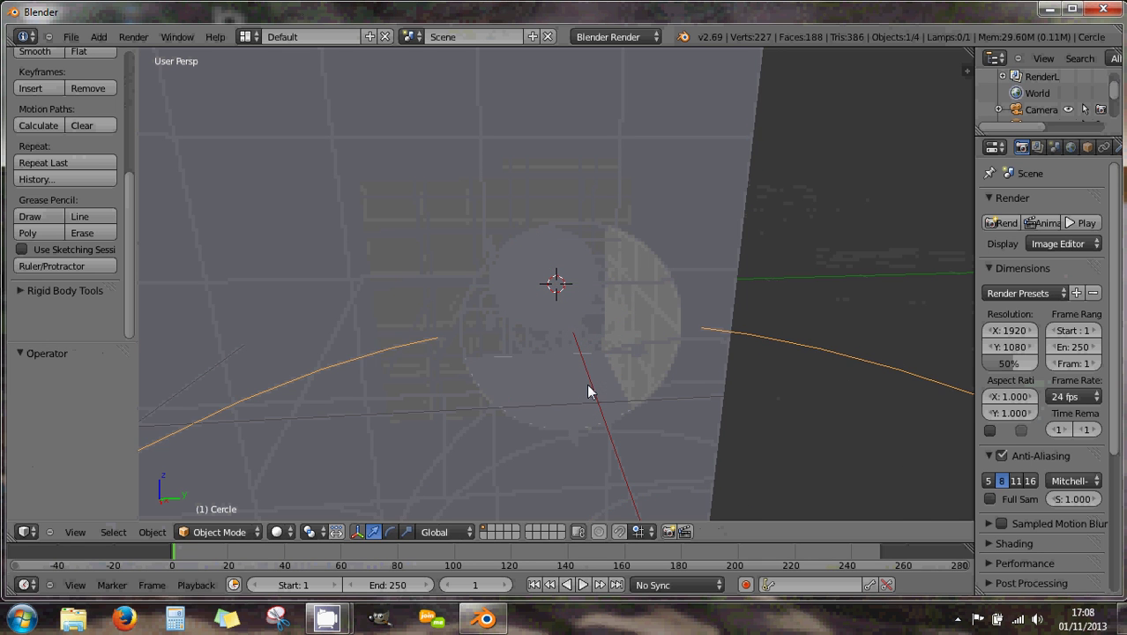
{"action": "key", "text": "ctrl+z"}
{"action": "key", "text": "ctrl+z"}
{"action": "key", "text": "ctrl+z"}
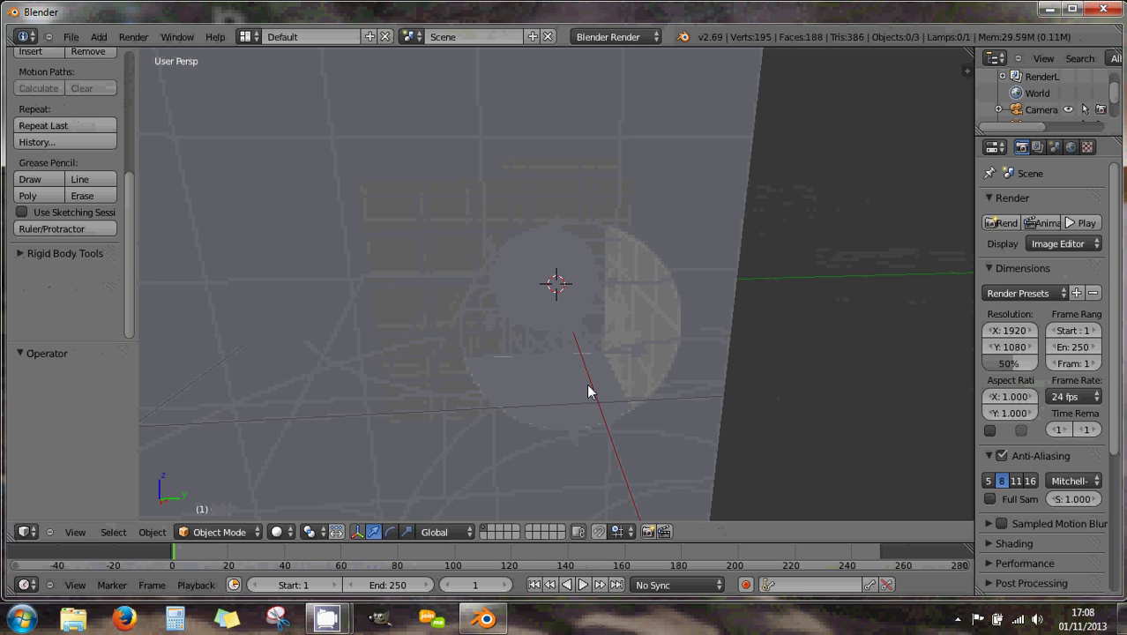
- Add a Bezier curve at the 3D cursor in an orthographic top view
{"action": "middle_click_drag", "start_coordinate": [543, 302], "coordinate": [574, 321]}
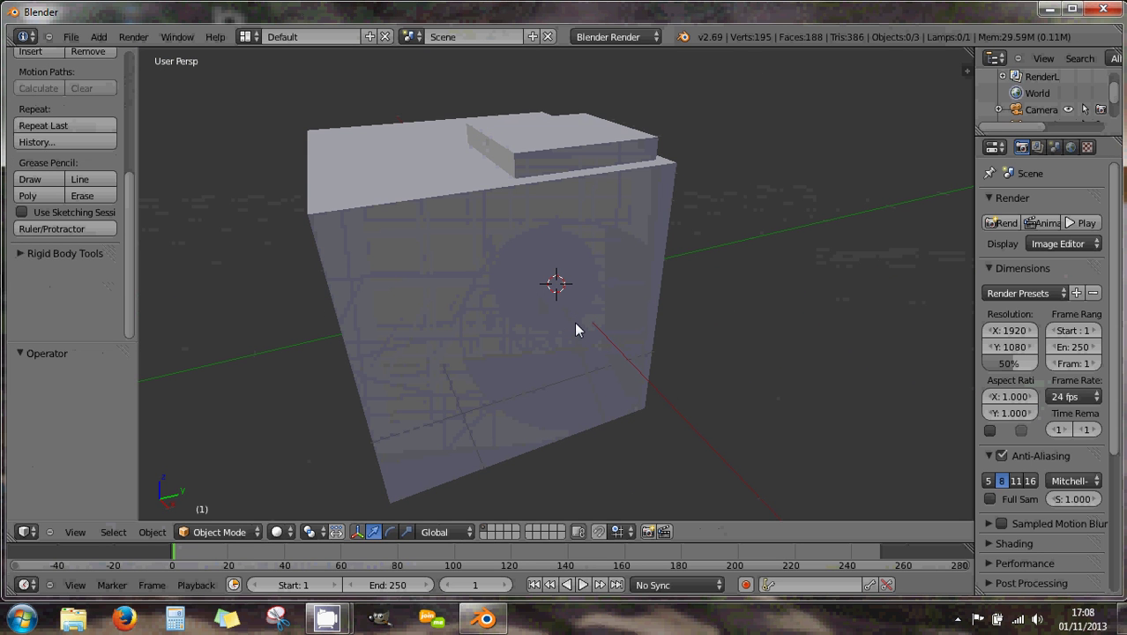
{"action": "key", "text": "KP_7"}
{"action": "key", "text": "shift+a"}
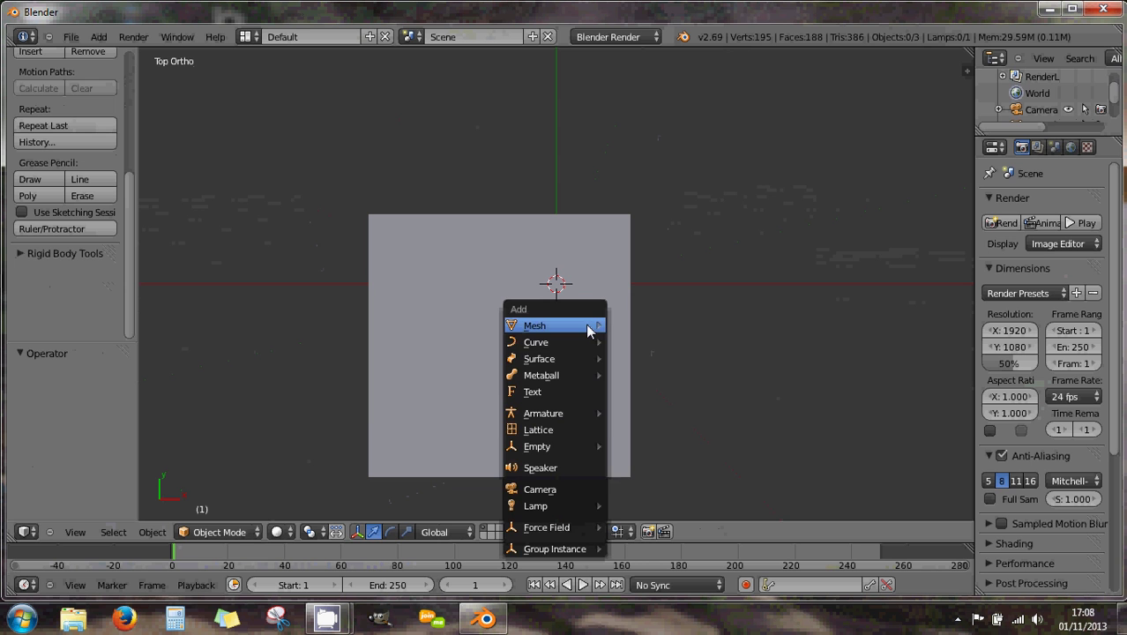
{"action": "mouse_move", "coordinate": [594, 342]}
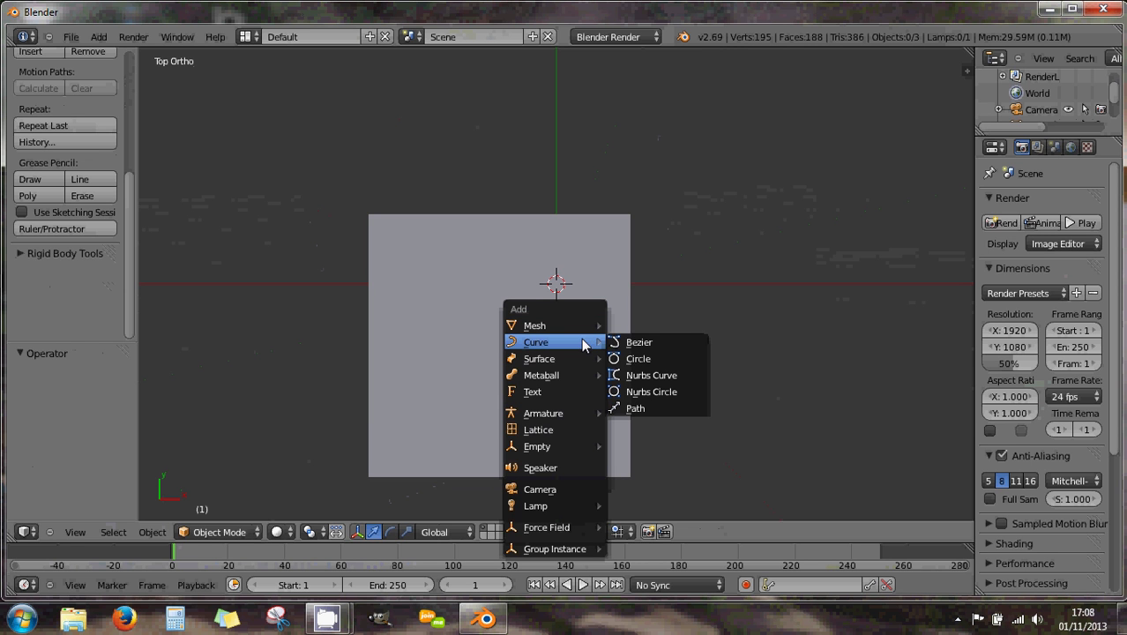
{"action": "left_click", "coordinate": [638, 344]}
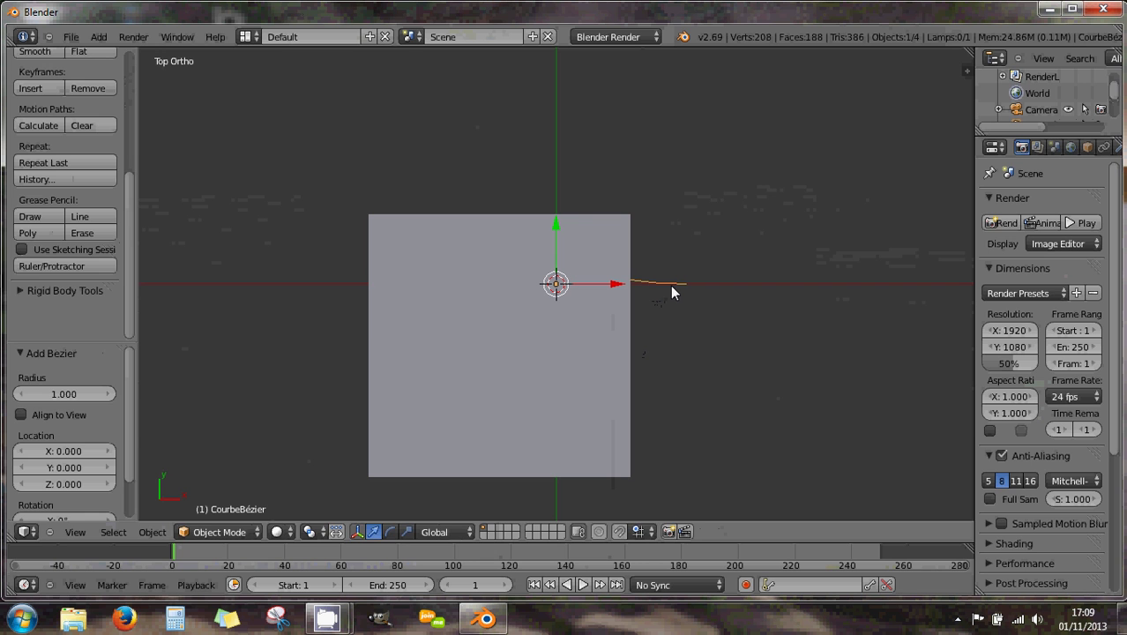
- Edit the Bezier curve and extrude its end point by about X -0.164, Y -1.058, then again by about X -1.436, Y 0.485
{"action": "key", "text": "Tab"}
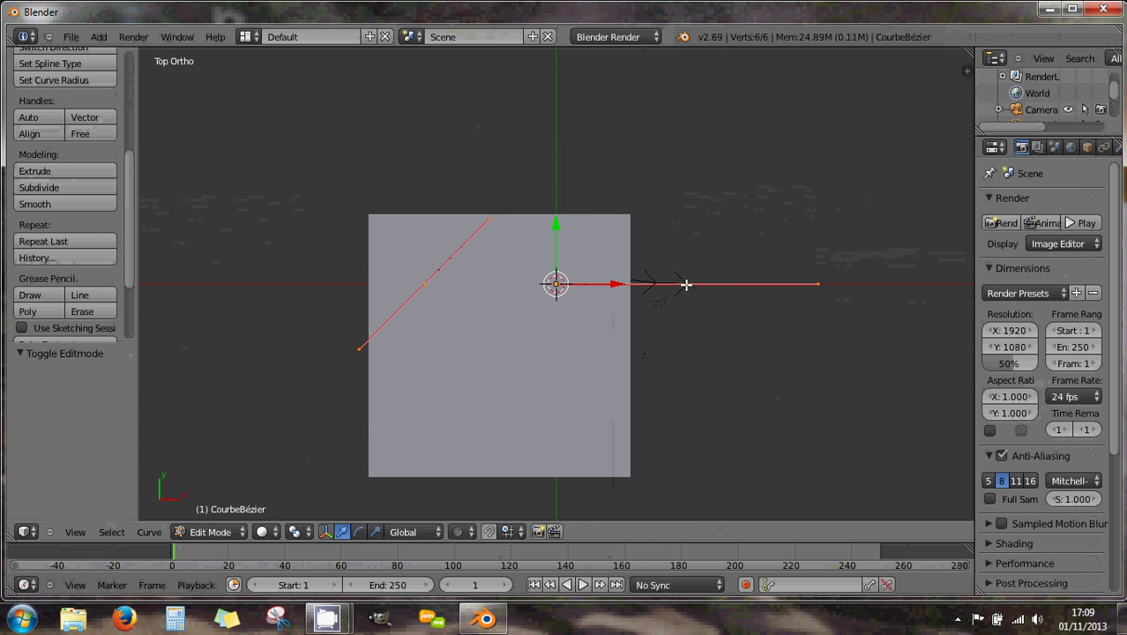
{"action": "right_click", "coordinate": [686, 284]}
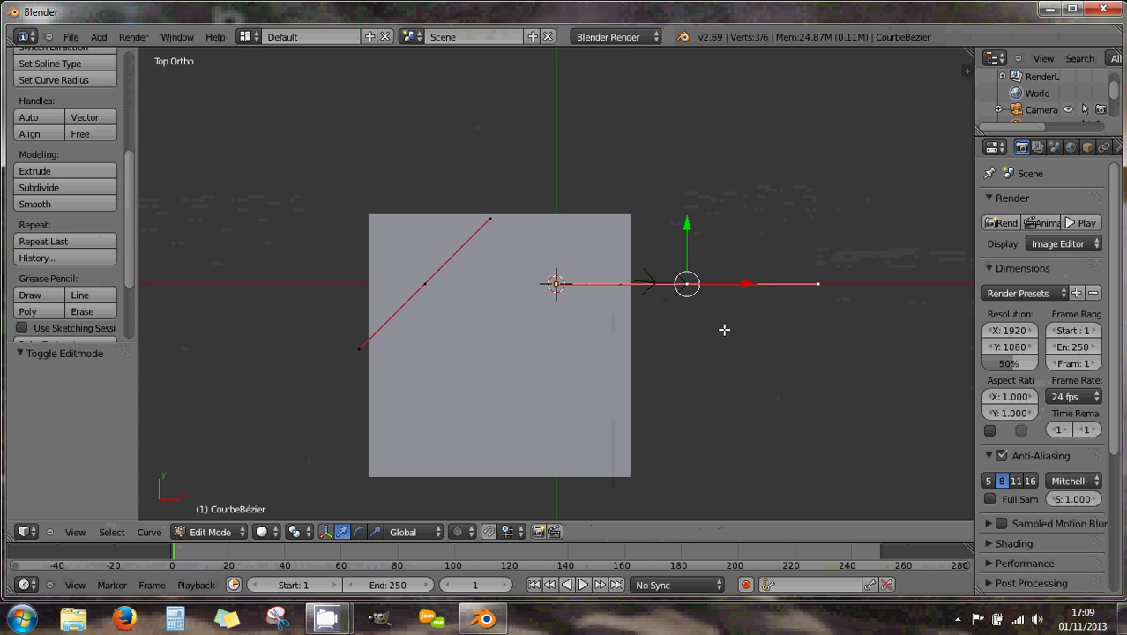
{"action": "key", "text": "e"}
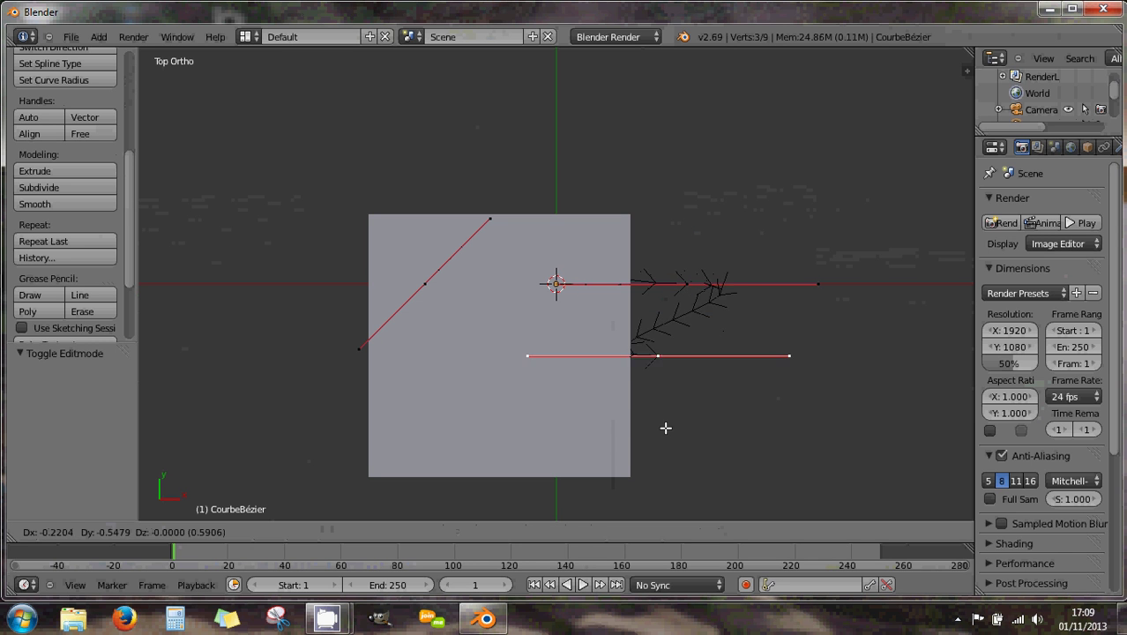
{"action": "left_click", "coordinate": [695, 483]}
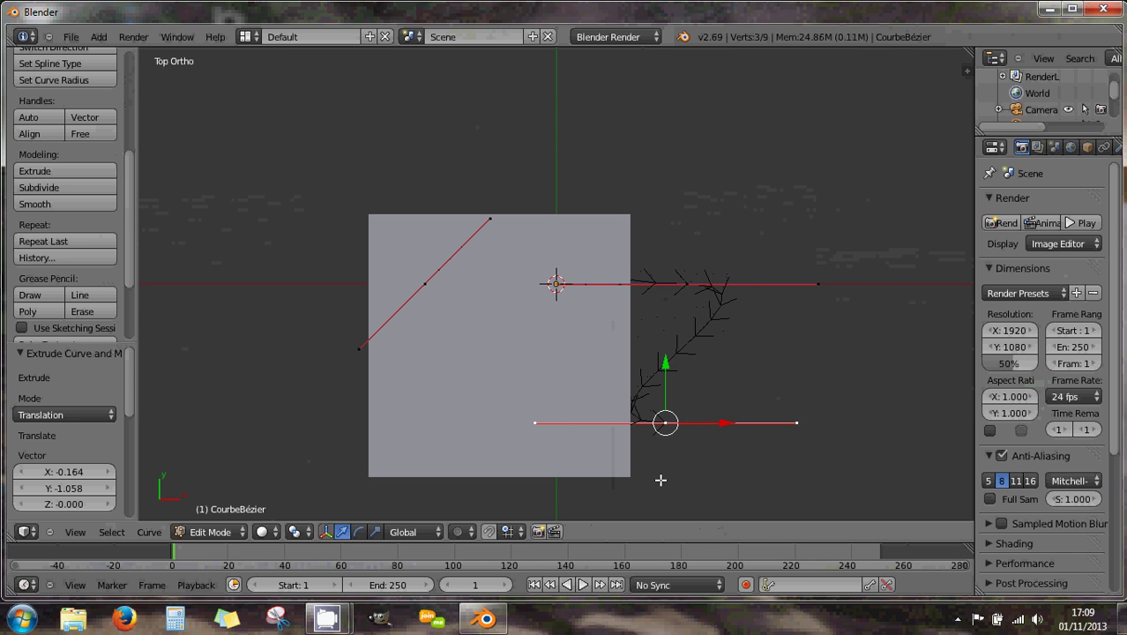
{"action": "key", "text": "e"}
{"action": "left_click", "coordinate": [476, 415]}
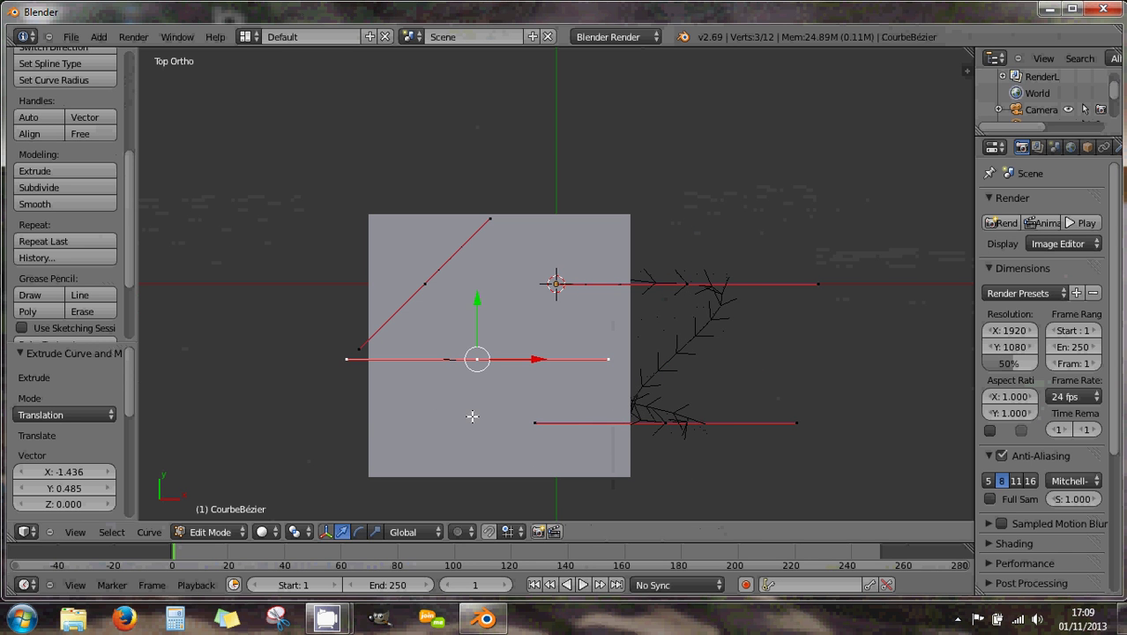
- Select the curve's first and last control points, try to close it with Toggle Cyclic along U, and copy the selection to the buffer
{"action": "right_click", "coordinate": [424, 284], "text": "shift"}
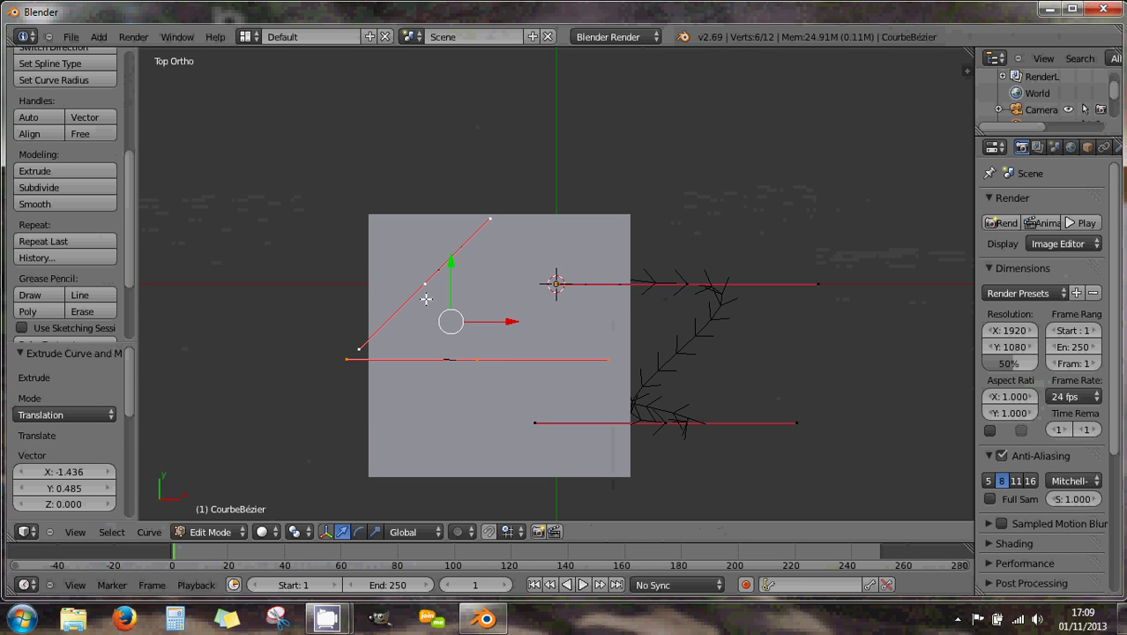
{"action": "key", "text": "alt+c"}
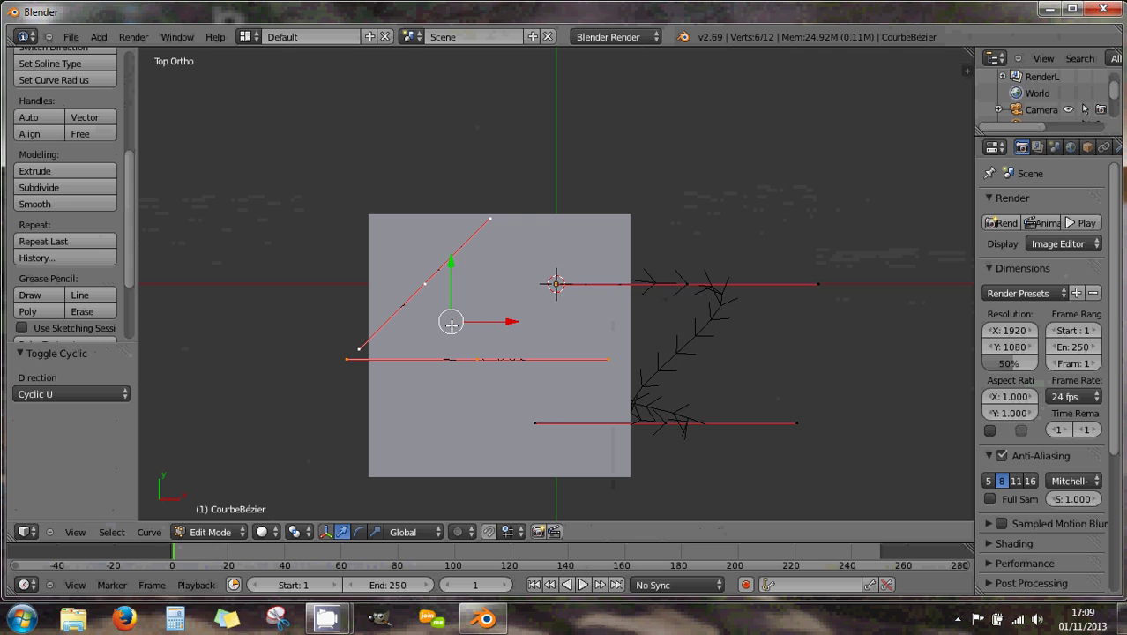
{"action": "key", "text": "ctrl+c"}
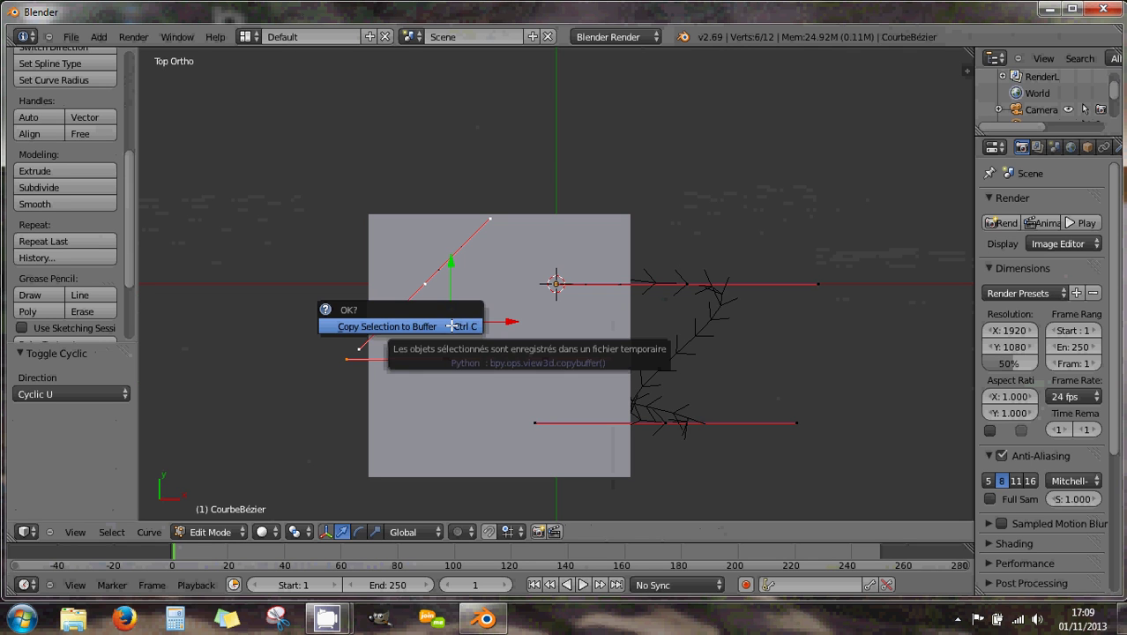
{"action": "left_click", "coordinate": [452, 325]}
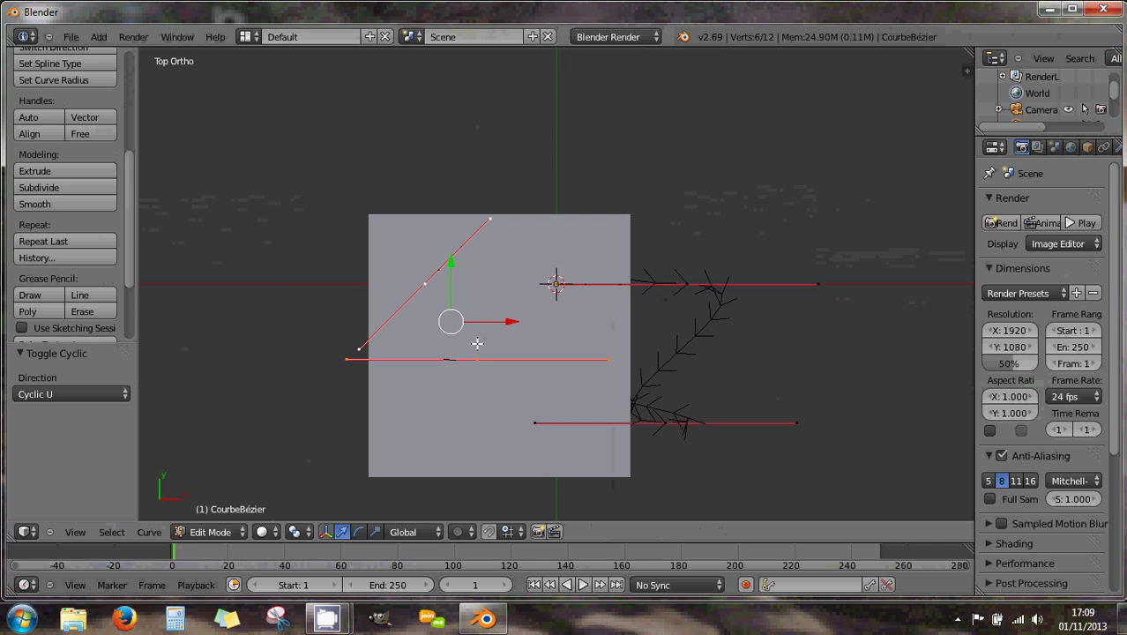
{"action": "middle_click_drag", "start_coordinate": [475, 342], "coordinate": [446, 313]}
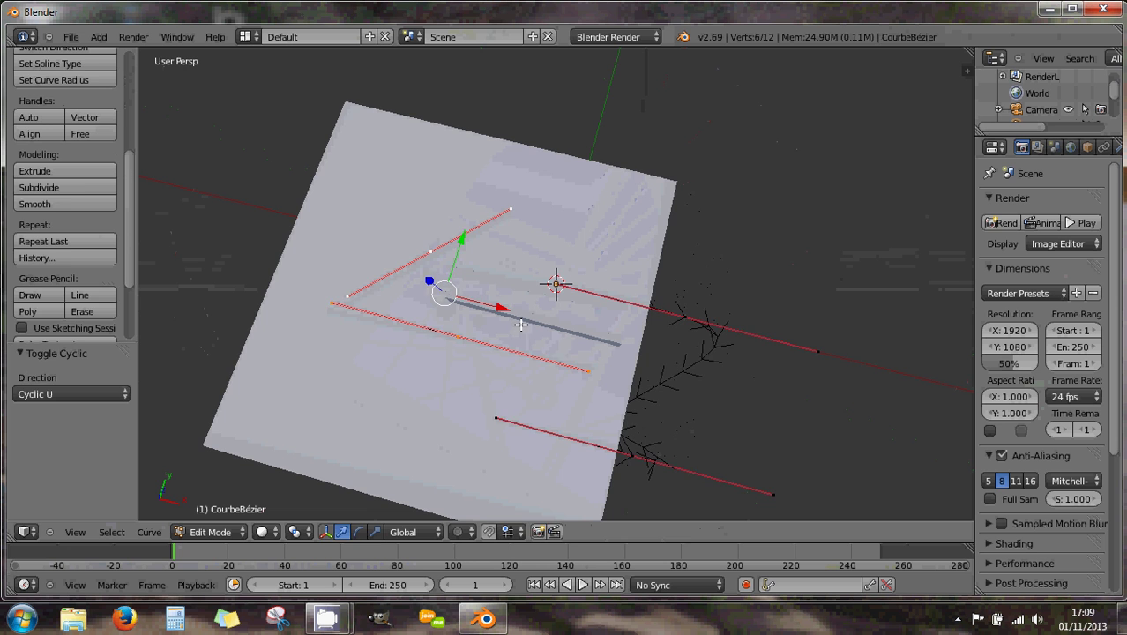
- Leave curve editing and move the Bezier curve about 2.406 along X, clear of the cube
{"action": "key", "text": "Tab"}
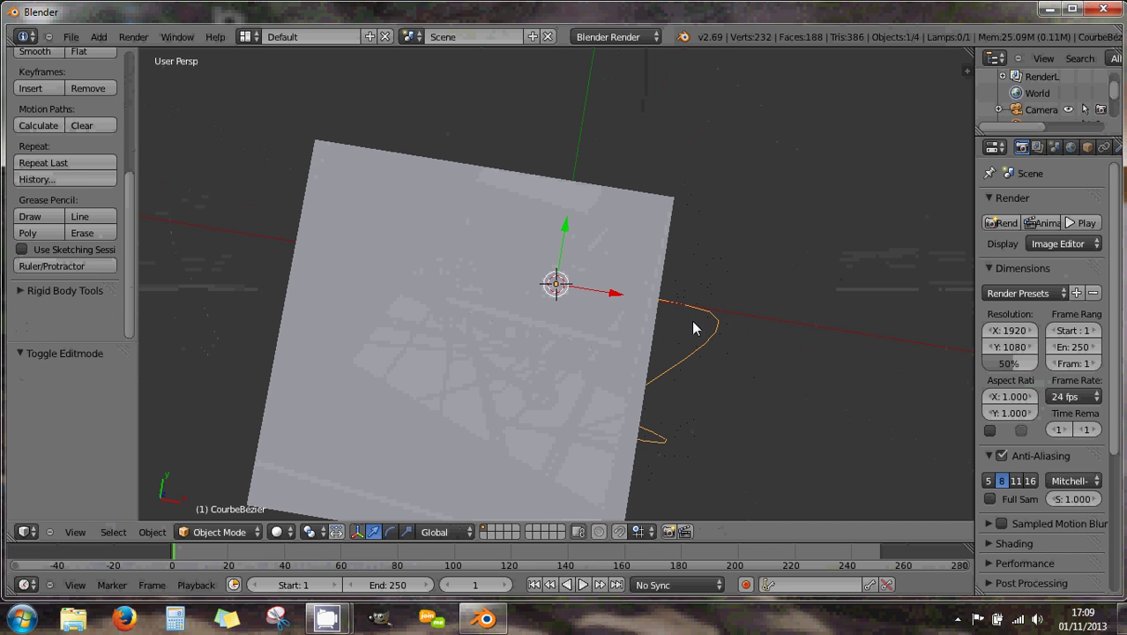
{"action": "left_click_drag", "start_coordinate": [617, 293], "coordinate": [923, 374]}
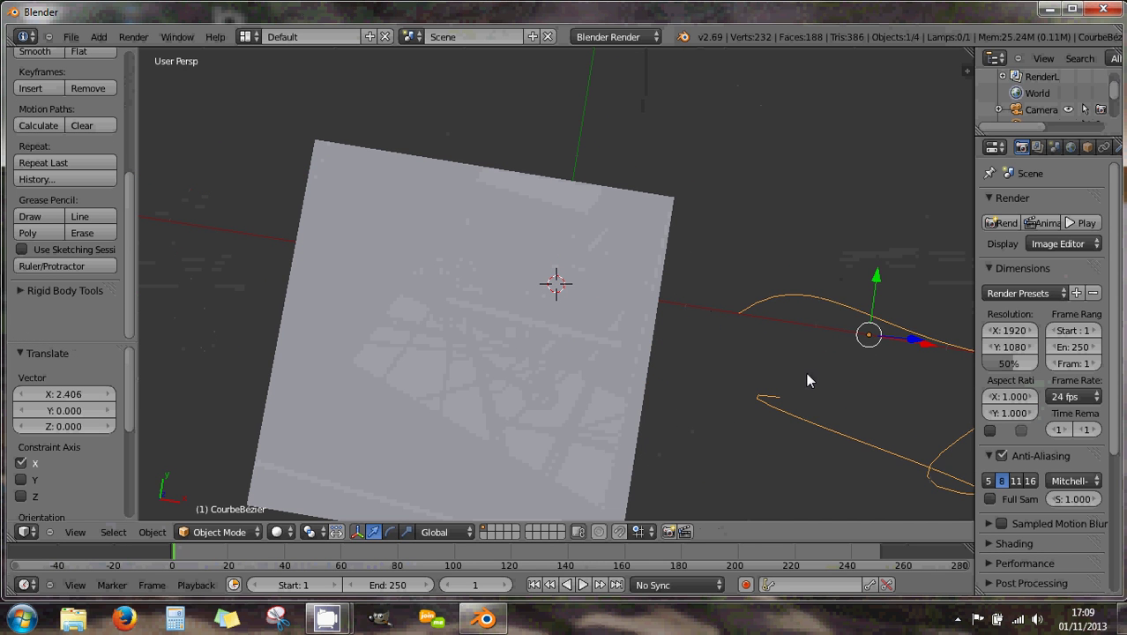
- Edit the curve again, select all its control points and set their handle type to Automatic
{"action": "middle_click_drag", "start_coordinate": [806, 380], "coordinate": [615, 312]}
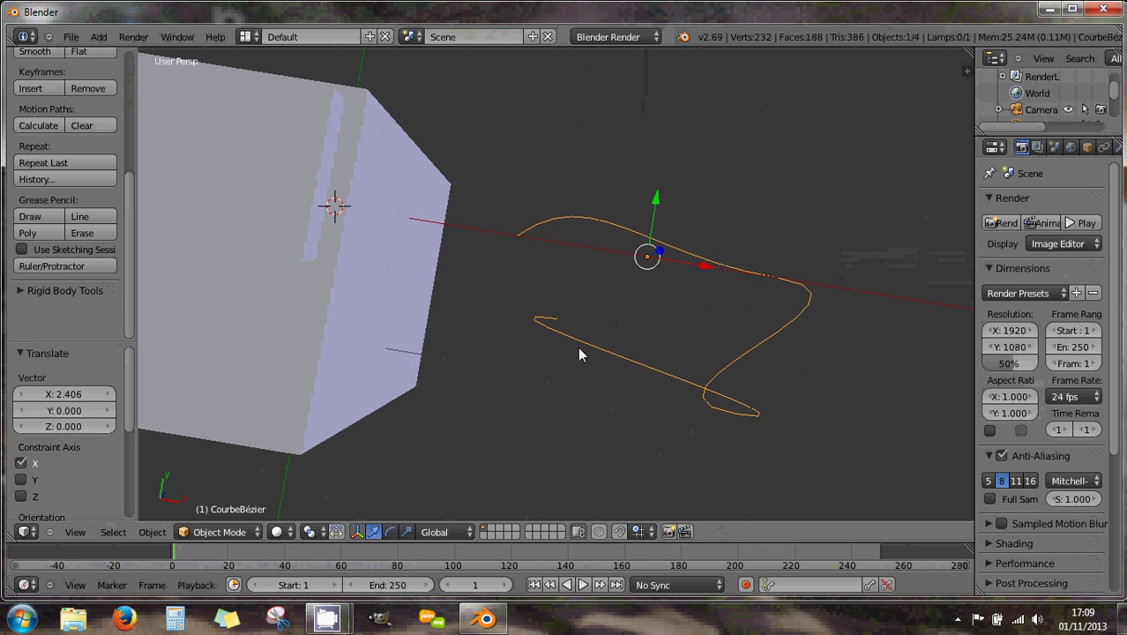
{"action": "key", "text": "Tab"}
{"action": "right_click", "coordinate": [579, 335]}
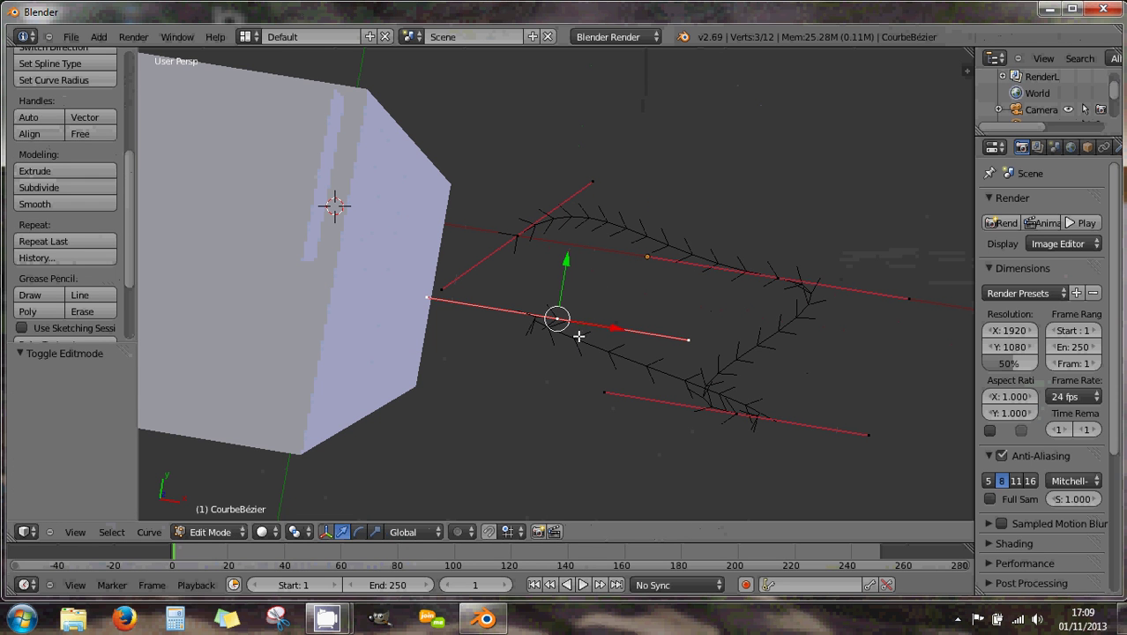
{"action": "key", "text": "a"}
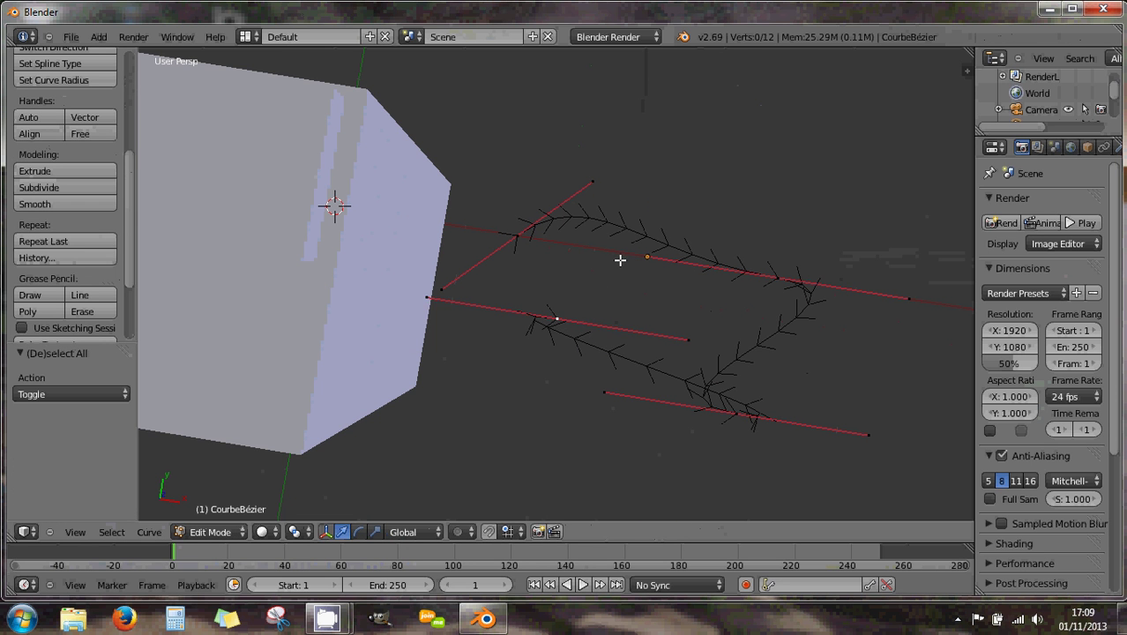
{"action": "key", "text": "a"}
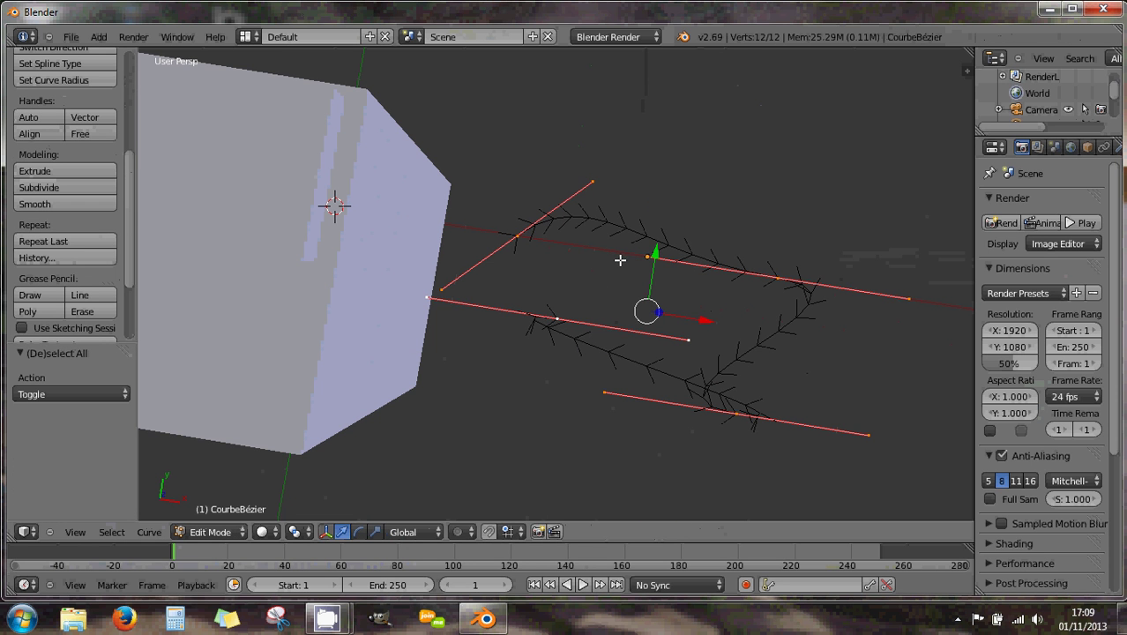
{"action": "left_click", "coordinate": [31, 117]}
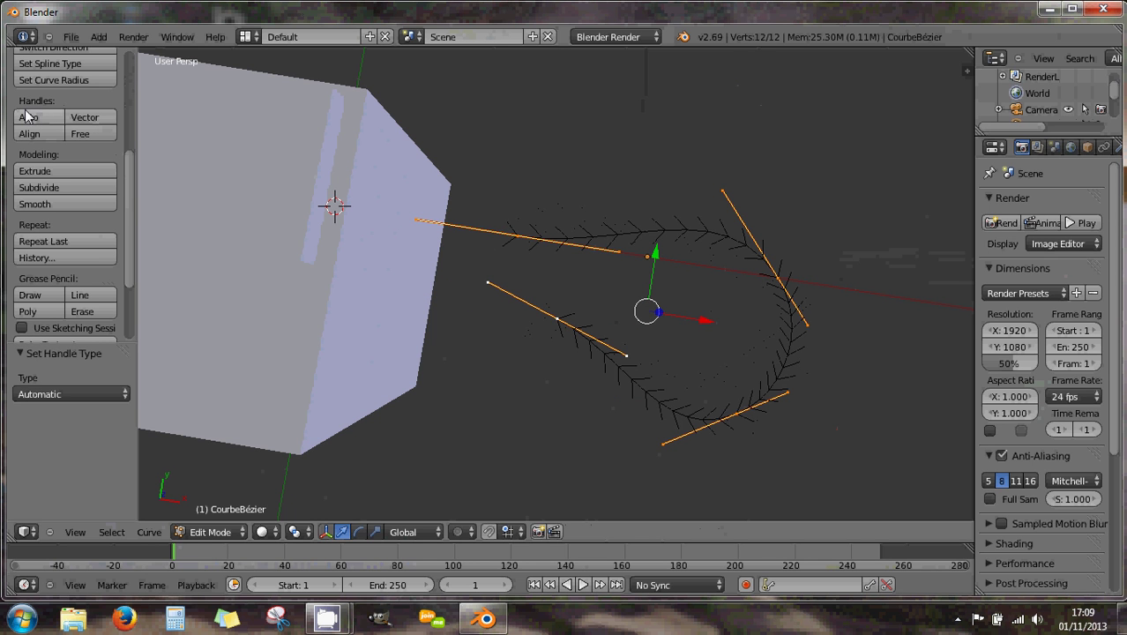
- Select the curve's two end points and close the curve with Toggle Cyclic along U
{"action": "right_click", "coordinate": [573, 303]}
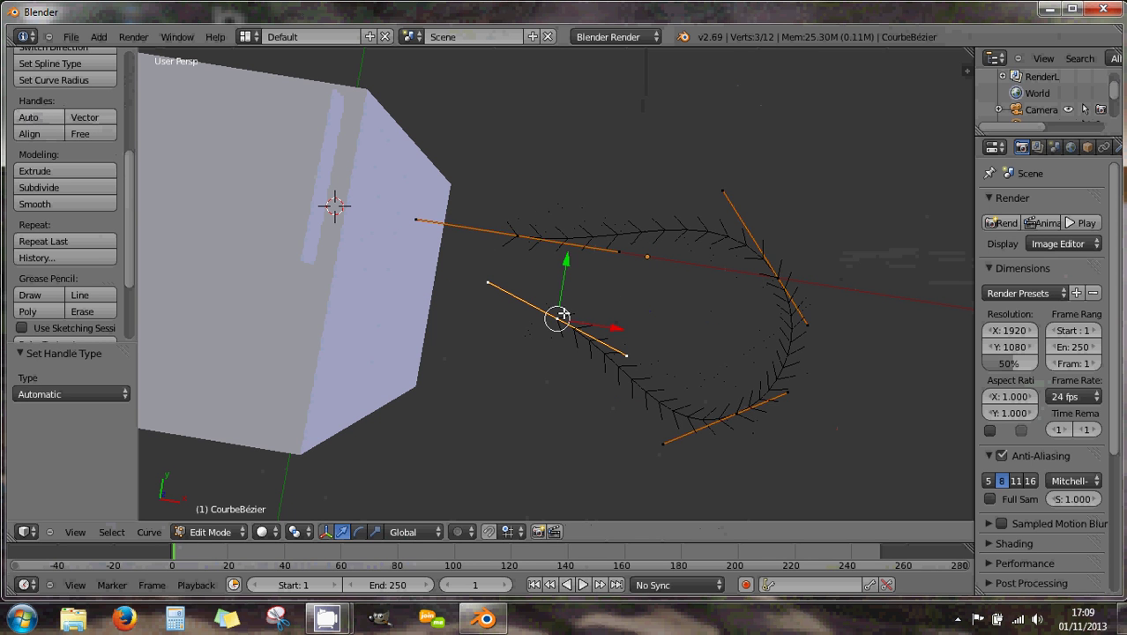
{"action": "right_click", "coordinate": [518, 238], "text": "shift"}
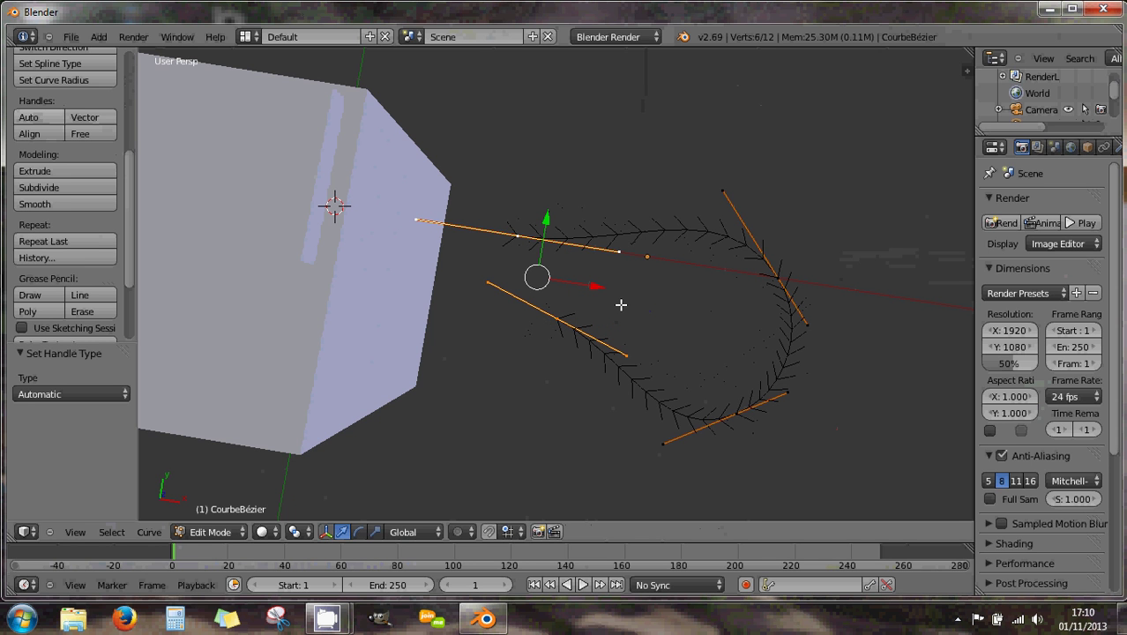
{"action": "key", "text": "c"}
{"action": "key", "text": "Escape"}
{"action": "key", "text": "alt+c"}
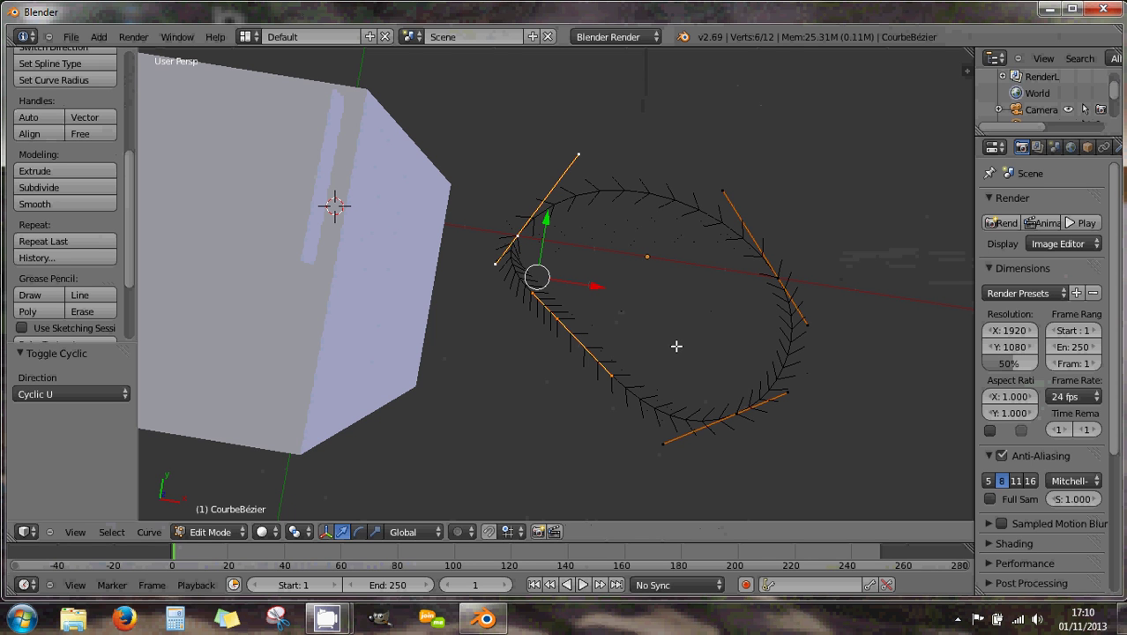
- In the top view, move the curve's last extruded point inward by about X 0.504, Y 0.164
{"action": "right_click", "coordinate": [559, 321]}
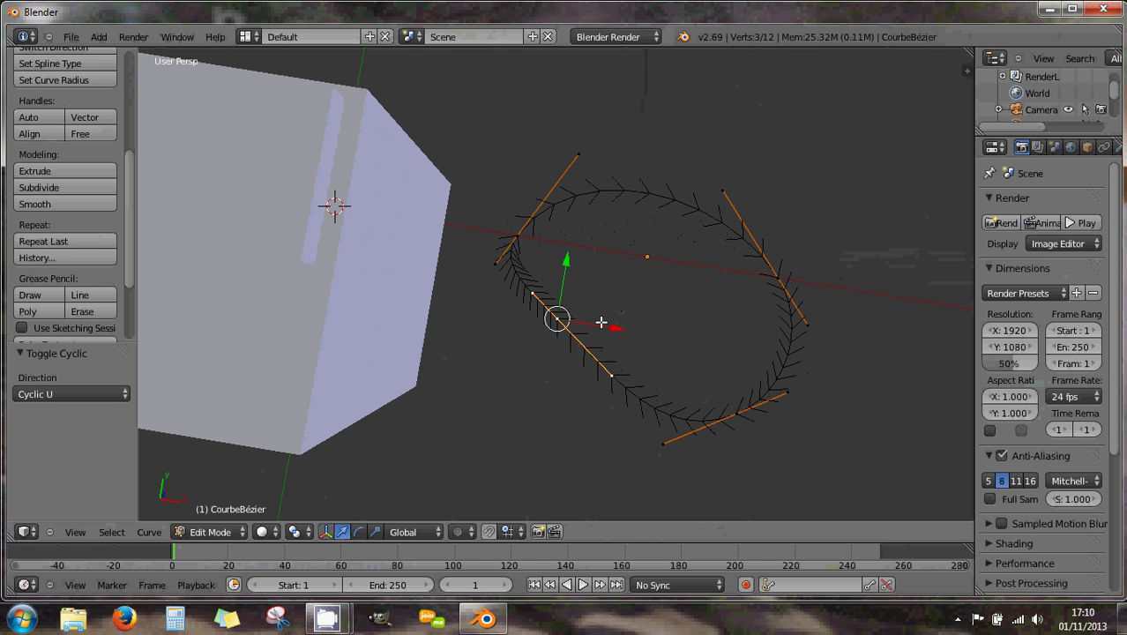
{"action": "key", "text": "KP_7"}
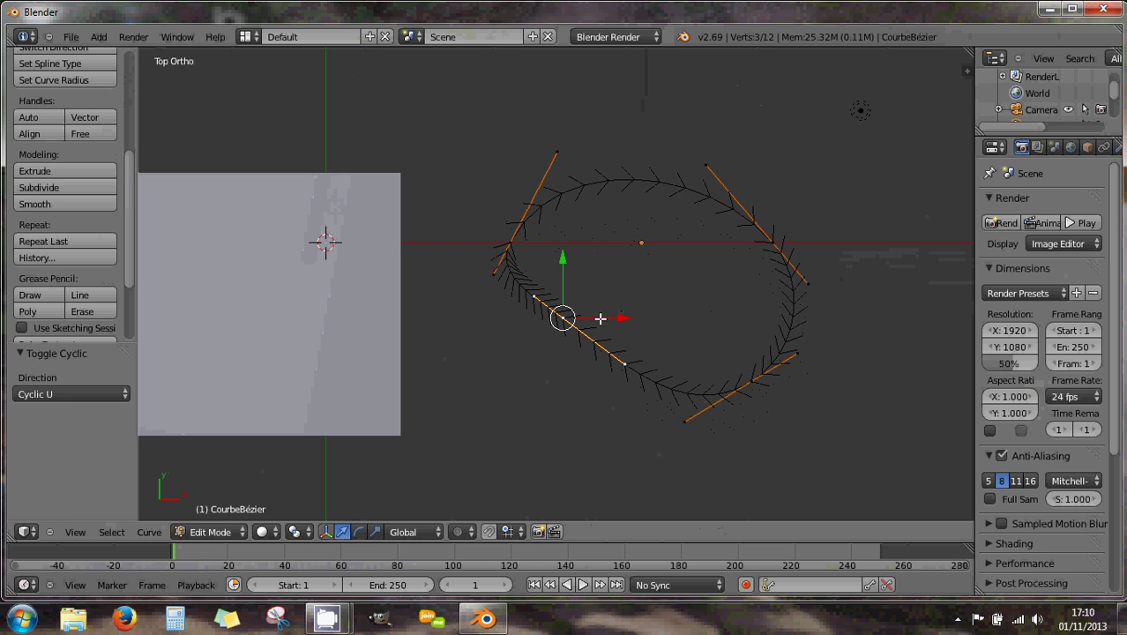
{"action": "right_click_drag", "start_coordinate": [565, 317], "coordinate": [641, 293]}
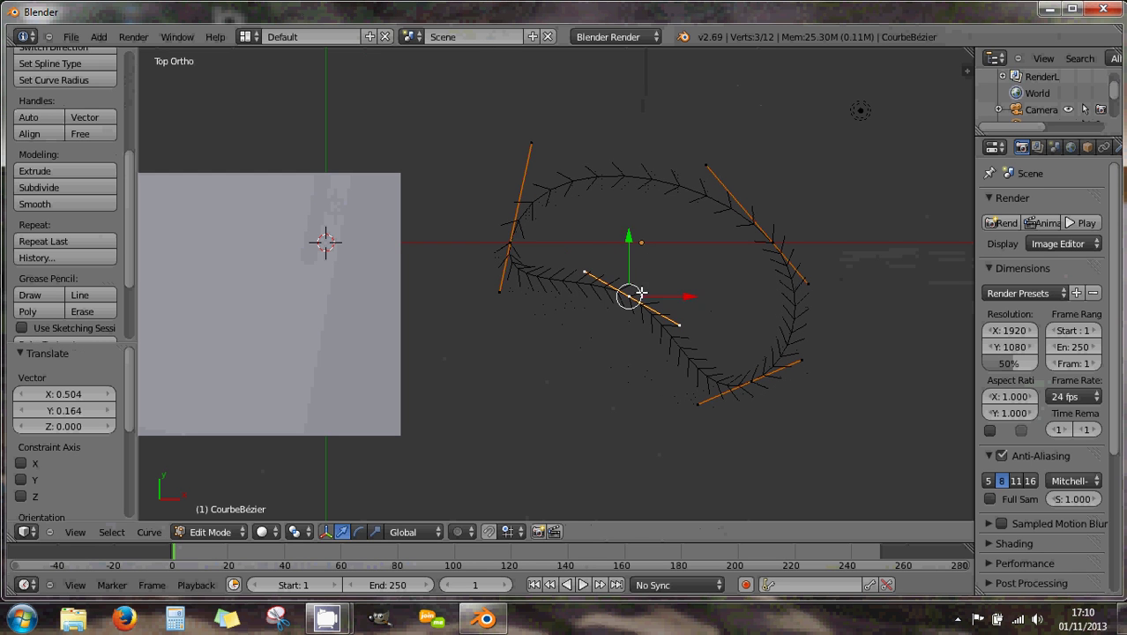
- Shape a sharp notch at the moved point by setting one handle to Vector and repositioning both handles up into the shape
{"action": "right_click", "coordinate": [678, 325]}
{"action": "right_click_drag", "start_coordinate": [679, 328], "coordinate": [634, 352]}
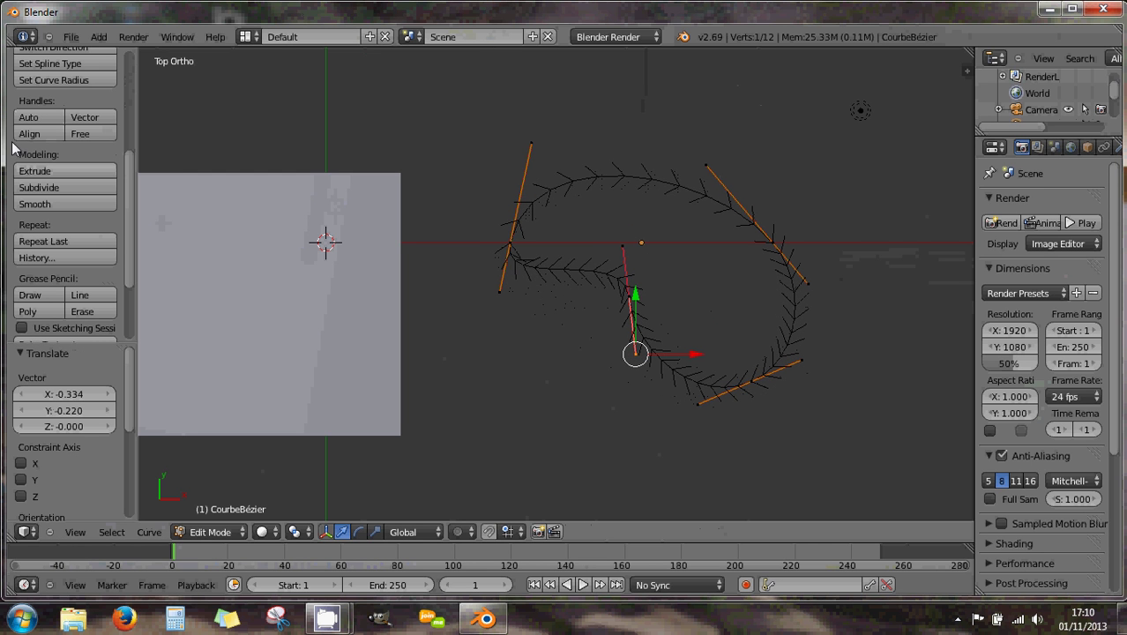
{"action": "left_click", "coordinate": [85, 121]}
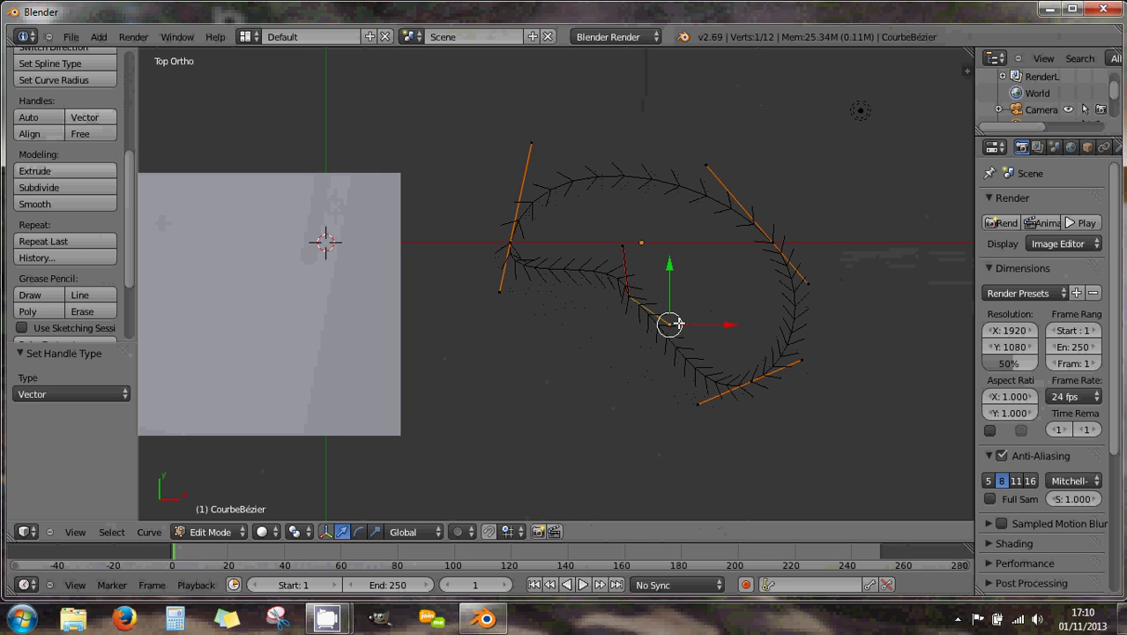
{"action": "right_click_drag", "start_coordinate": [673, 324], "coordinate": [692, 230]}
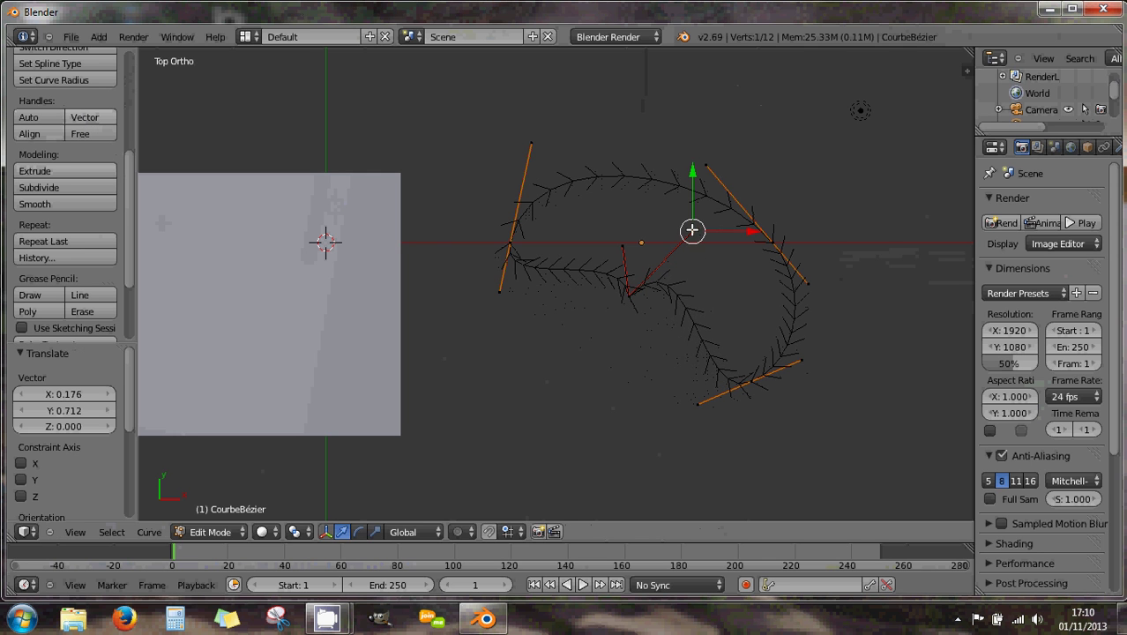
{"action": "right_click_drag", "start_coordinate": [621, 245], "coordinate": [658, 166]}
{"action": "right_click", "coordinate": [697, 230]}
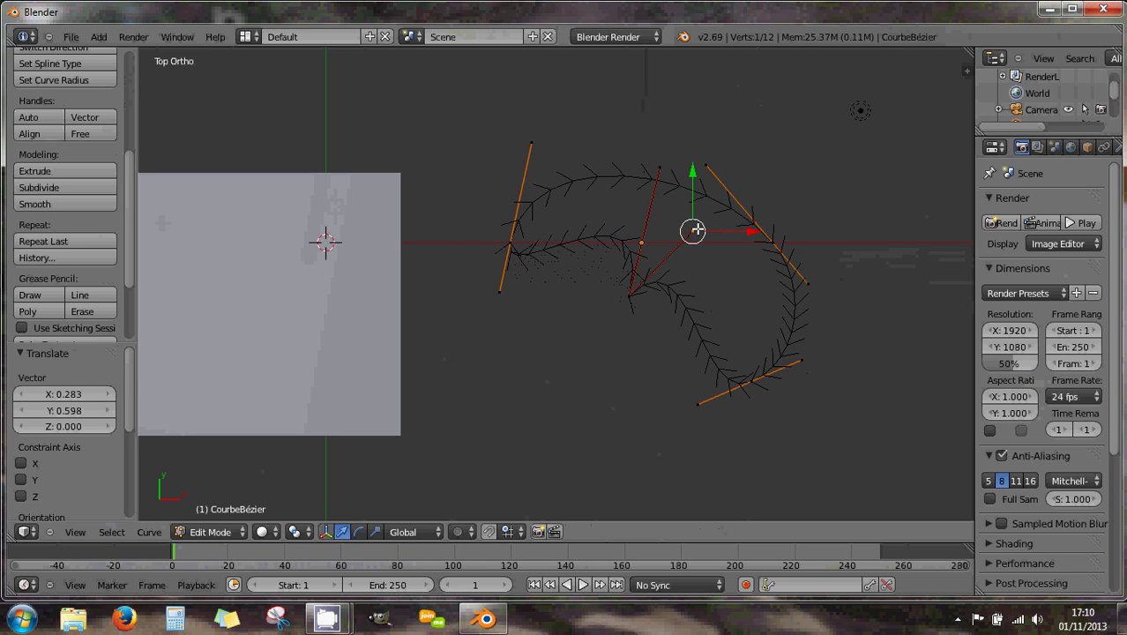
{"action": "right_click_drag", "start_coordinate": [696, 230], "coordinate": [731, 210]}
- Shift the lowest control point's outer handle by about X 0.353, Y -0.554, then free its opposite handle and shift that about X 0.731, Y -0.403
{"action": "right_click", "coordinate": [699, 406]}
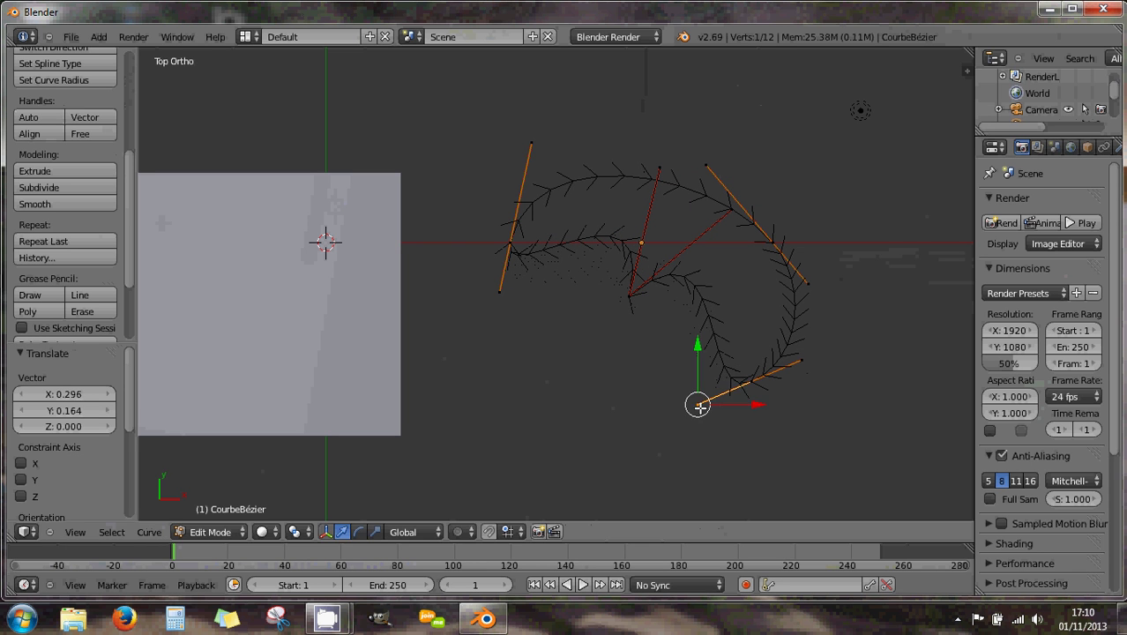
{"action": "right_click_drag", "start_coordinate": [699, 406], "coordinate": [743, 477]}
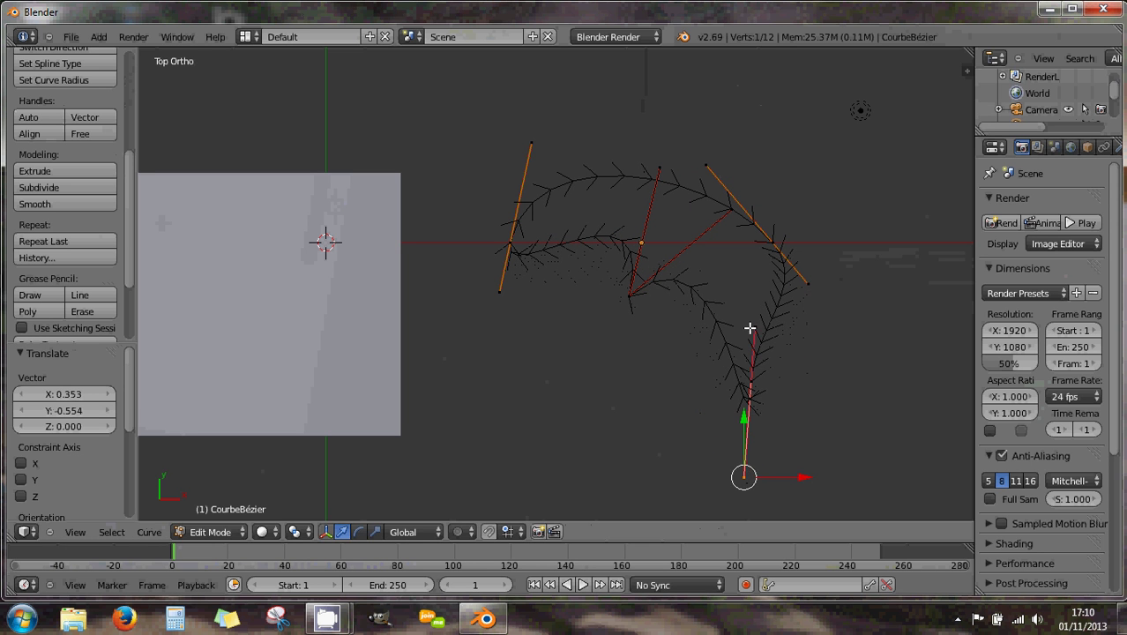
{"action": "right_click", "coordinate": [750, 328]}
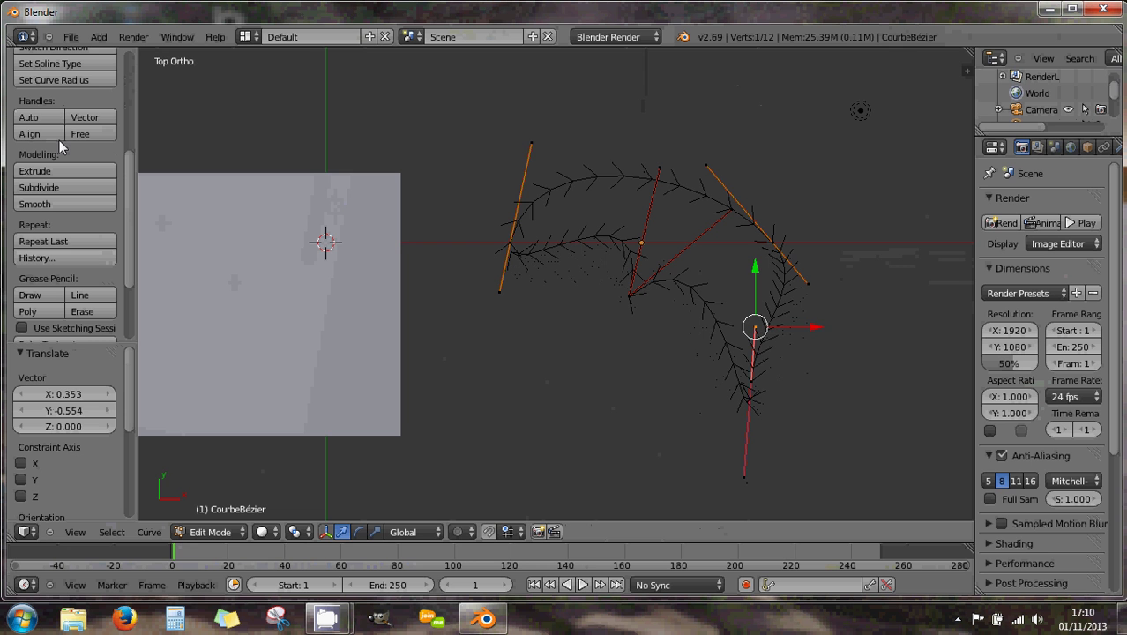
{"action": "left_click", "coordinate": [75, 133]}
{"action": "right_click_drag", "start_coordinate": [771, 335], "coordinate": [864, 384]}
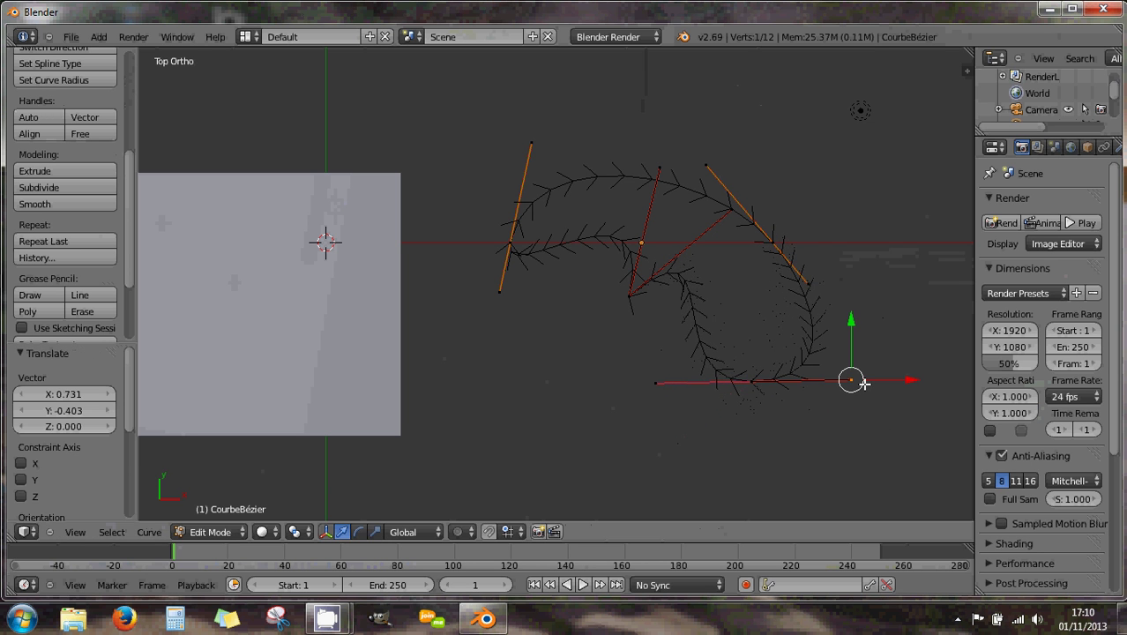
- Try the lowest point's handle as Aligned, then set it to Vector and pull it about X -0.762, Y -0.390 to form a hooked tip
{"action": "left_click", "coordinate": [28, 135]}
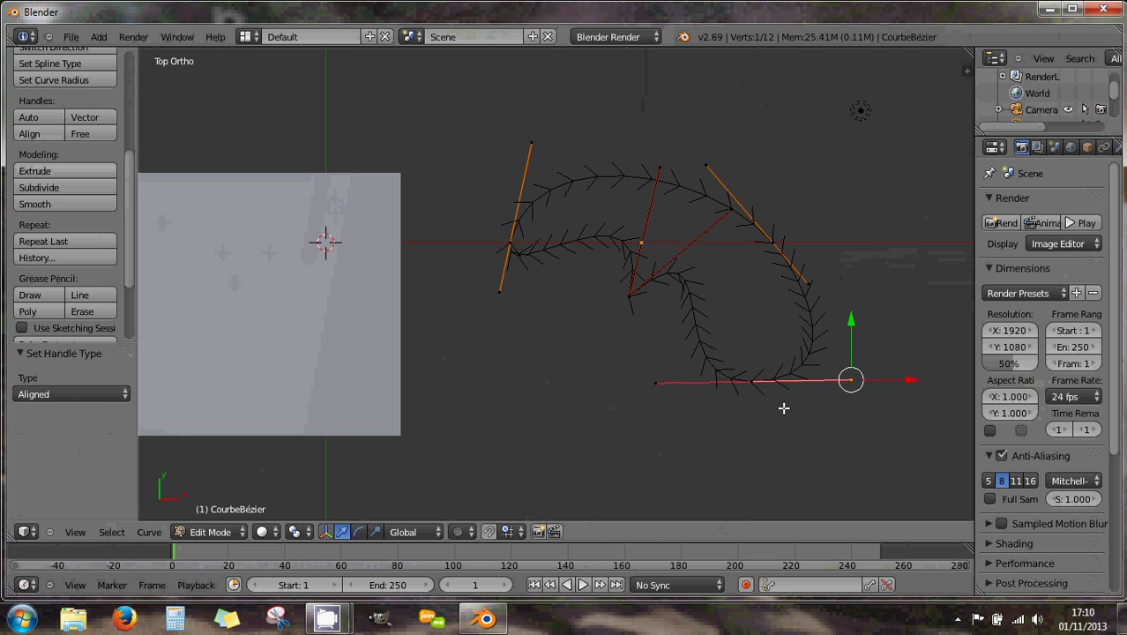
{"action": "right_click_drag", "start_coordinate": [851, 381], "coordinate": [846, 295]}
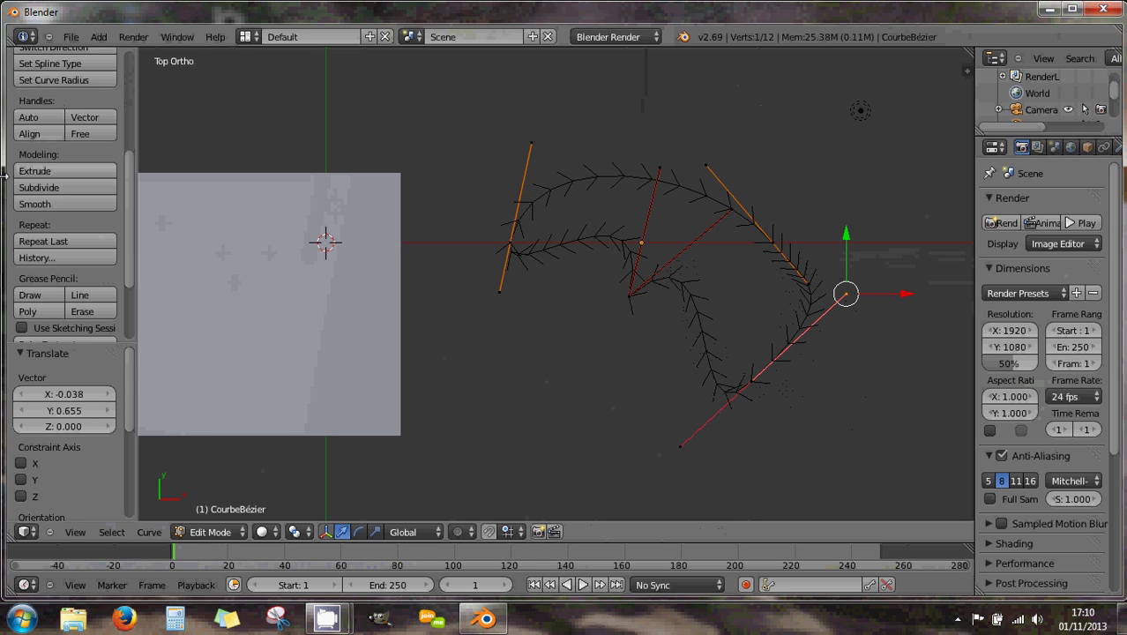
{"action": "left_click", "coordinate": [95, 121]}
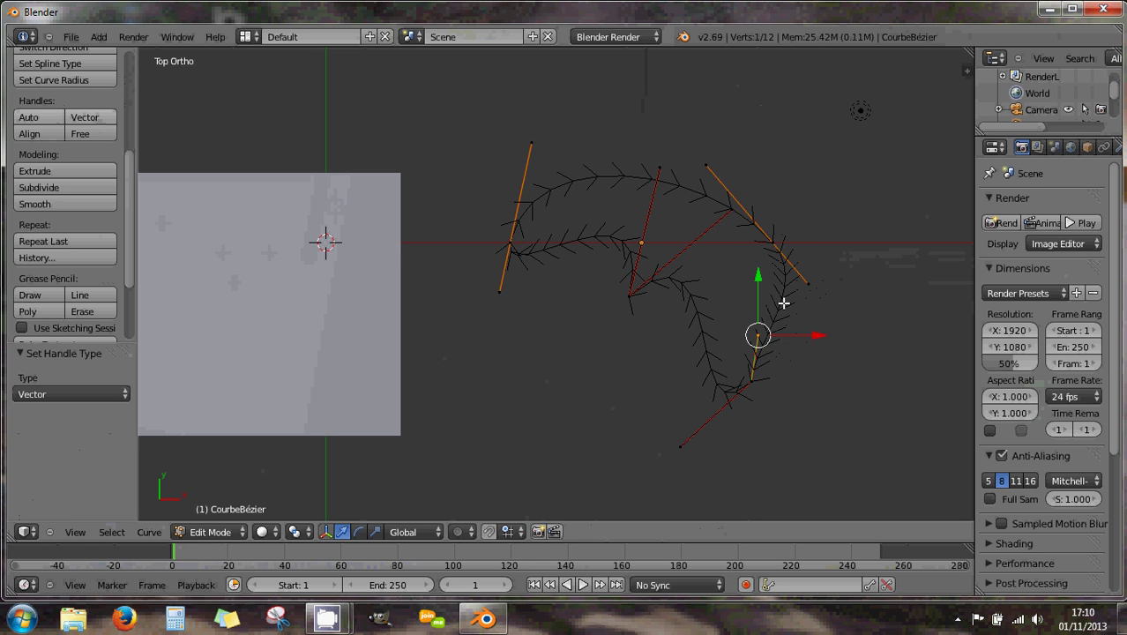
{"action": "right_click_drag", "start_coordinate": [764, 325], "coordinate": [664, 385]}
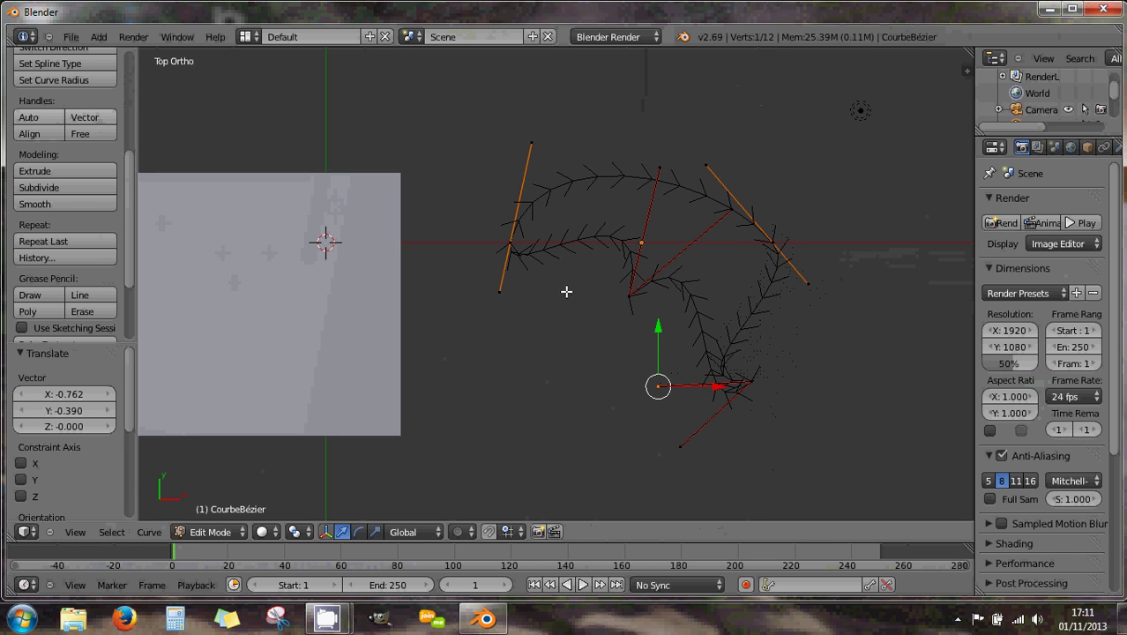
- Stretch the leftmost point's lower handle by about X -0.069, Y -1.020 and leave curve editing
{"action": "right_click_drag", "start_coordinate": [499, 291], "coordinate": [490, 432]}
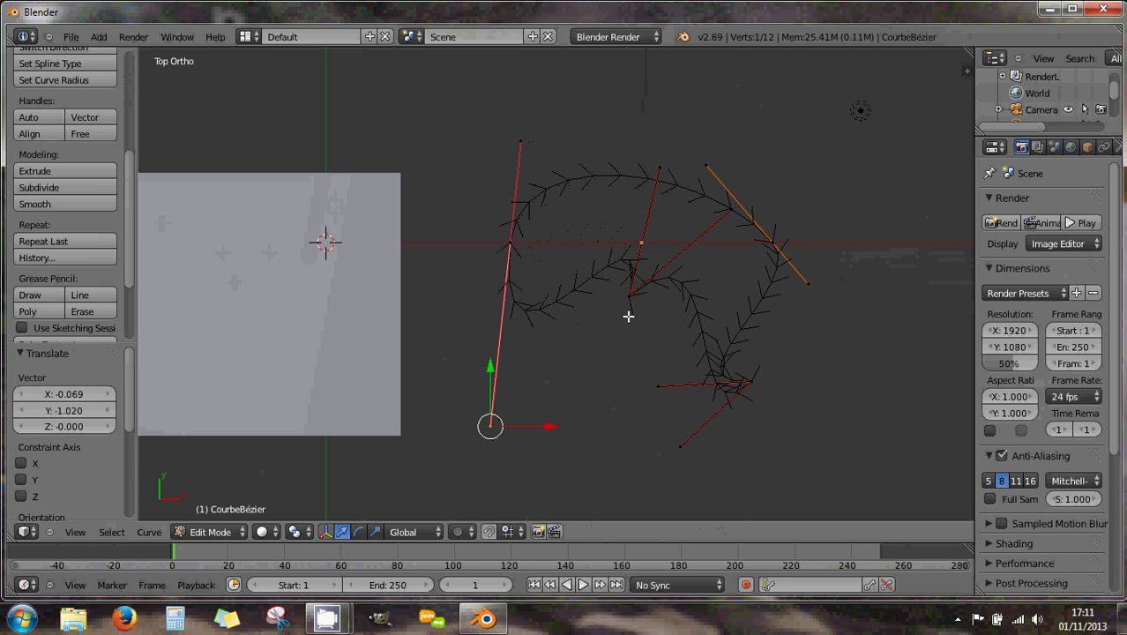
{"action": "key", "text": "Tab"}
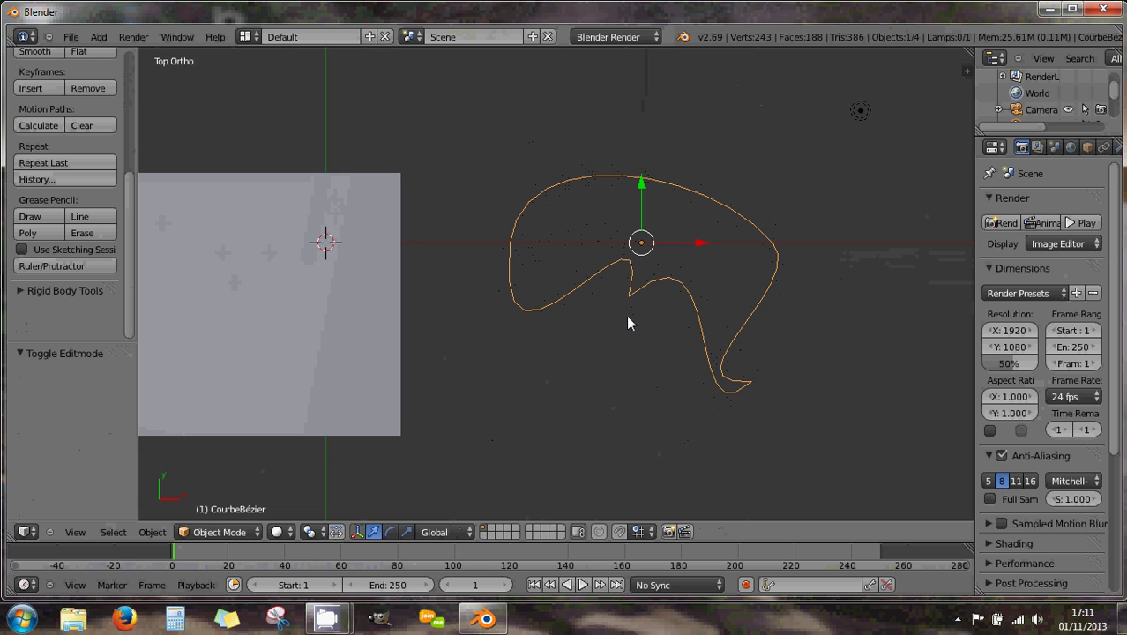
- Rotate the curve object 90° about the global Y axis
{"action": "middle_click_drag", "start_coordinate": [639, 319], "coordinate": [648, 263]}
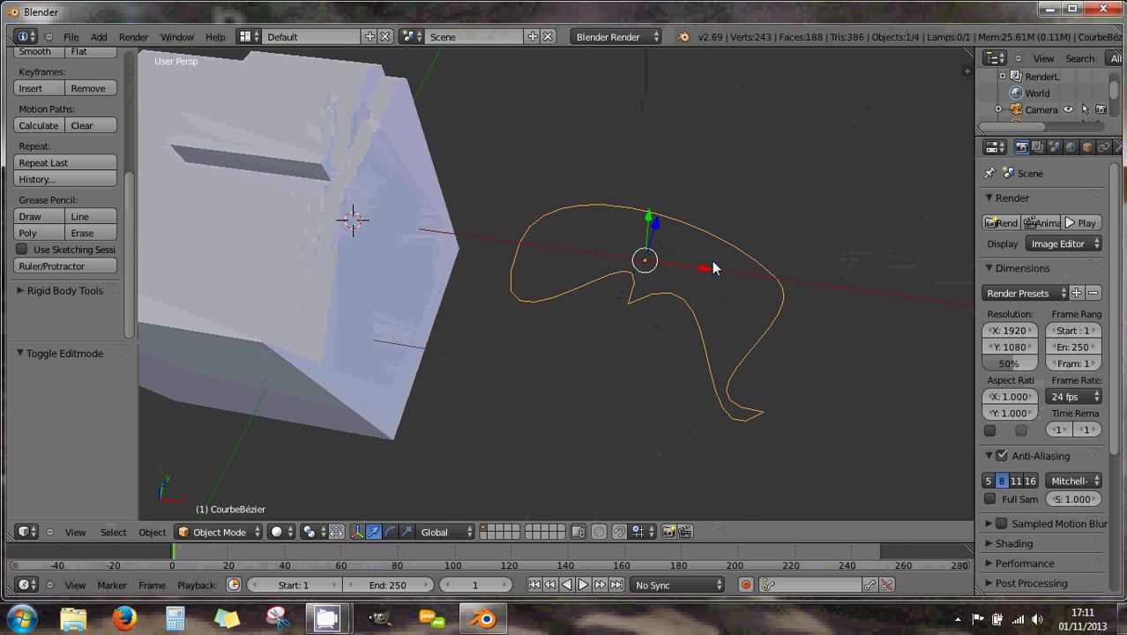
{"action": "key", "text": "r"}
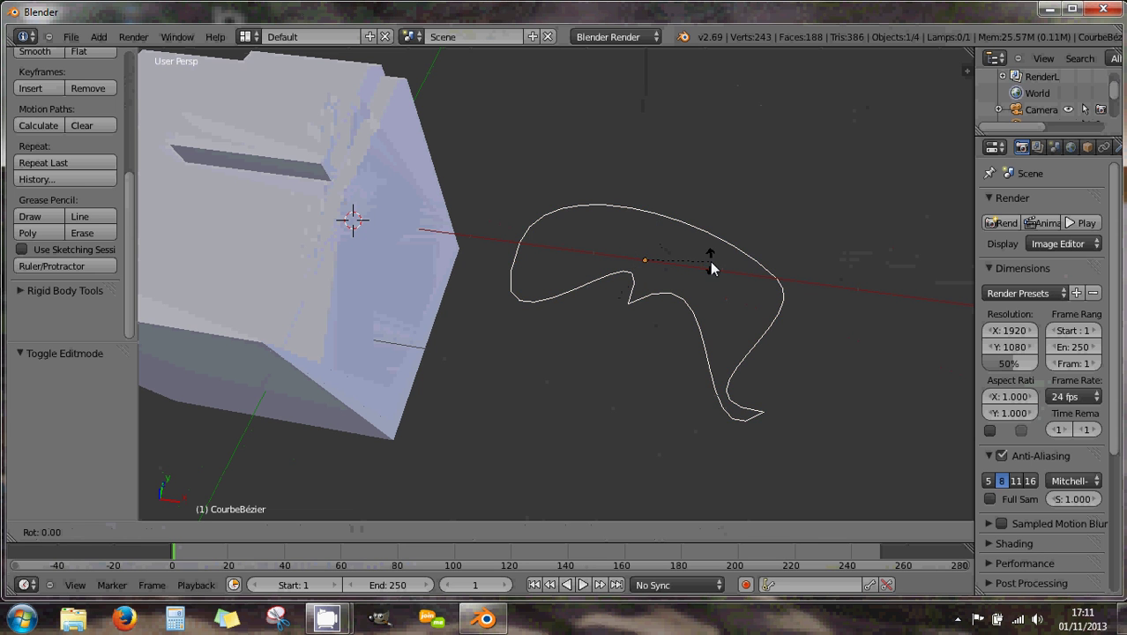
{"action": "type", "text": "y90"}
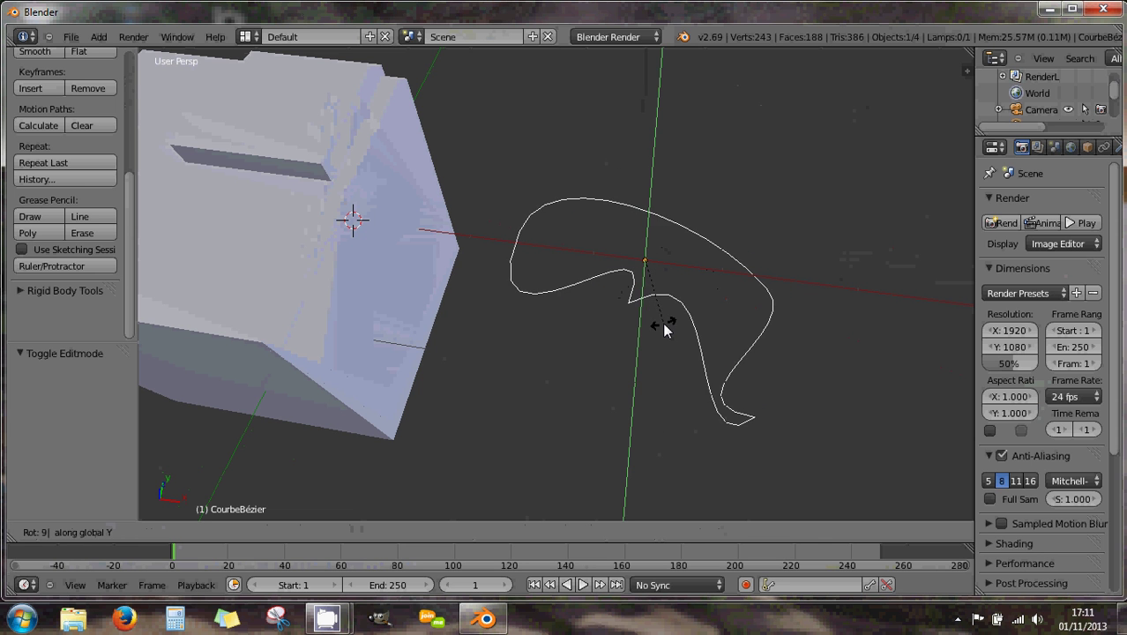
{"action": "key", "text": "Return"}
- In the right orthographic view, scale the curve to about 0.644 and rotate it about -26.8° to fit within the cube's face
{"action": "middle_click_drag", "start_coordinate": [658, 317], "coordinate": [504, 227]}
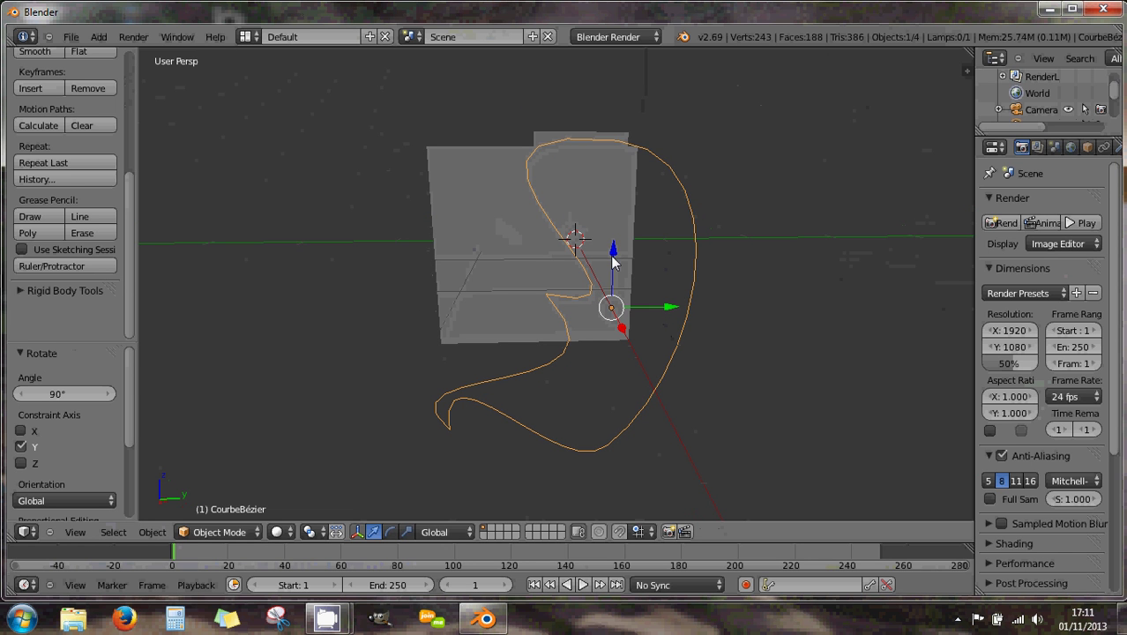
{"action": "key", "text": "KP_3"}
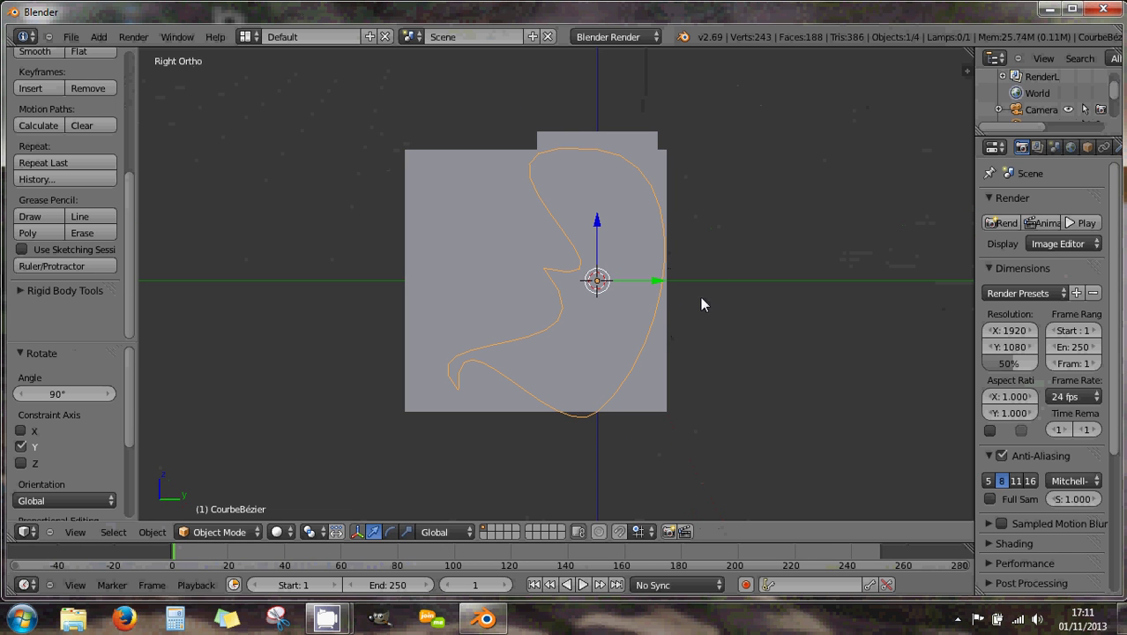
{"action": "key", "text": "s"}
{"action": "left_click", "coordinate": [672, 313]}
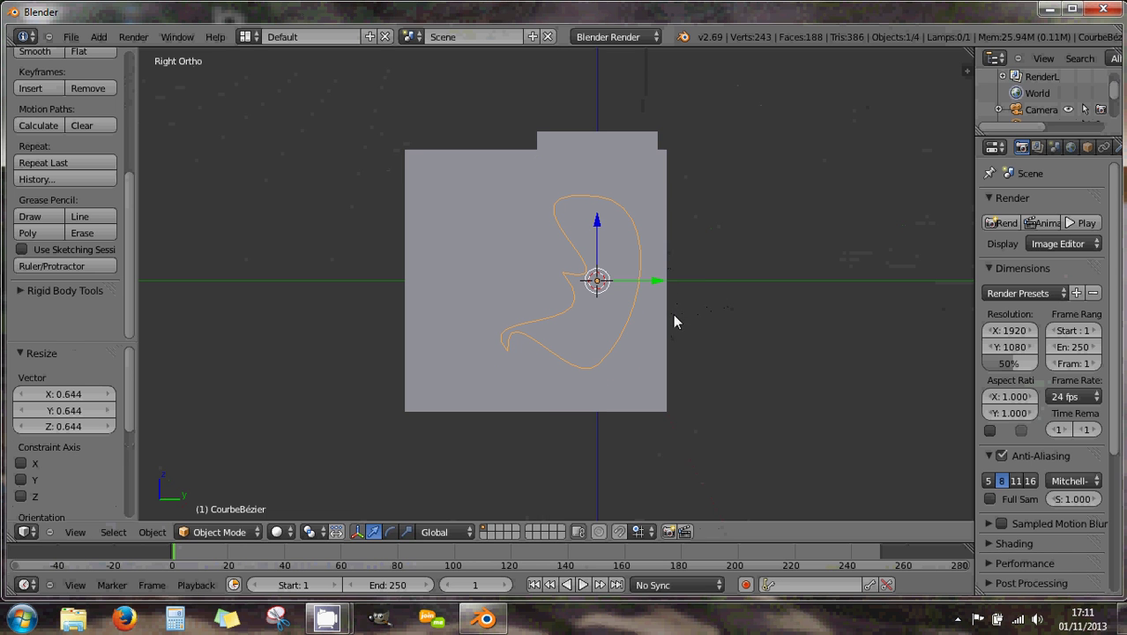
{"action": "key", "text": "r"}
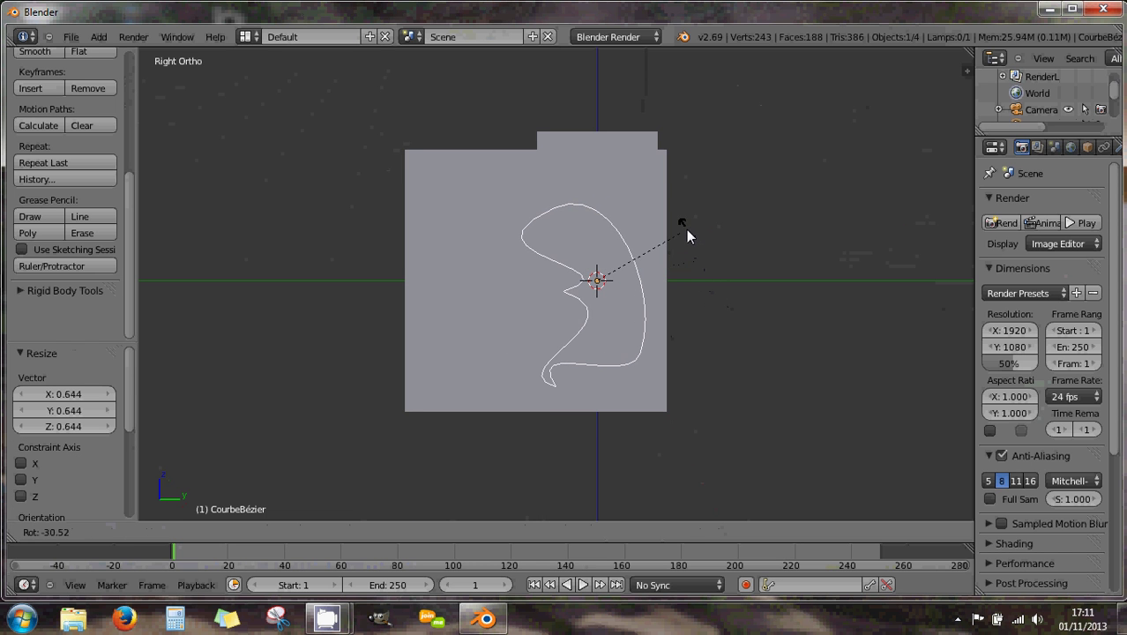
{"action": "left_click", "coordinate": [686, 236]}
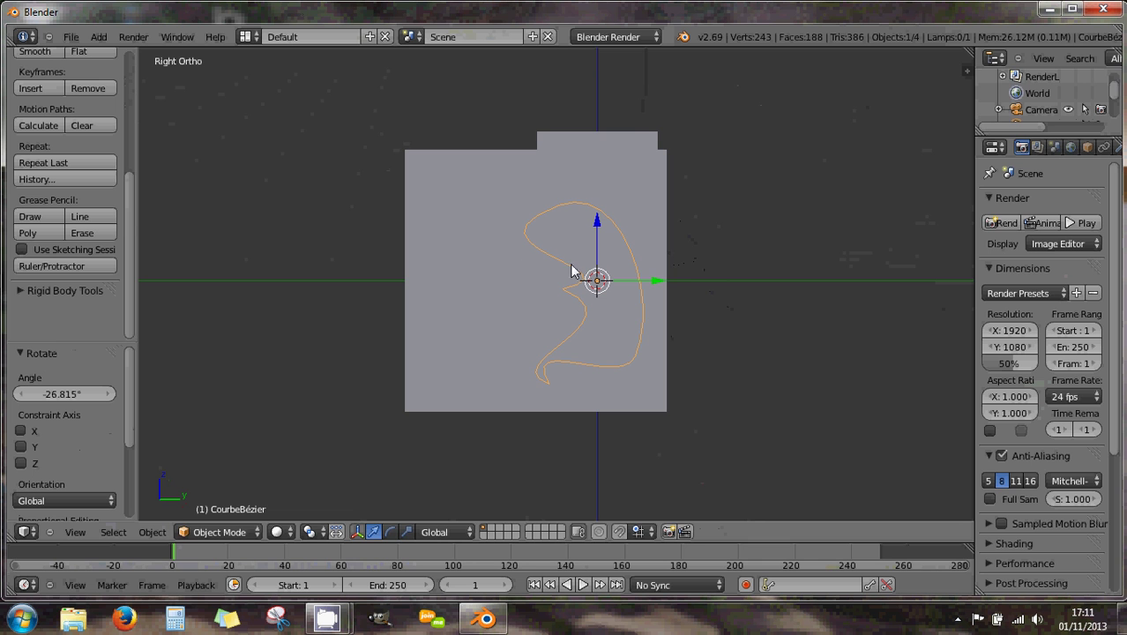
- Add the cube to the selection and Knife Project the curve's outline onto its mesh from the right orthographic view
{"action": "right_click", "coordinate": [513, 255], "text": "shift"}
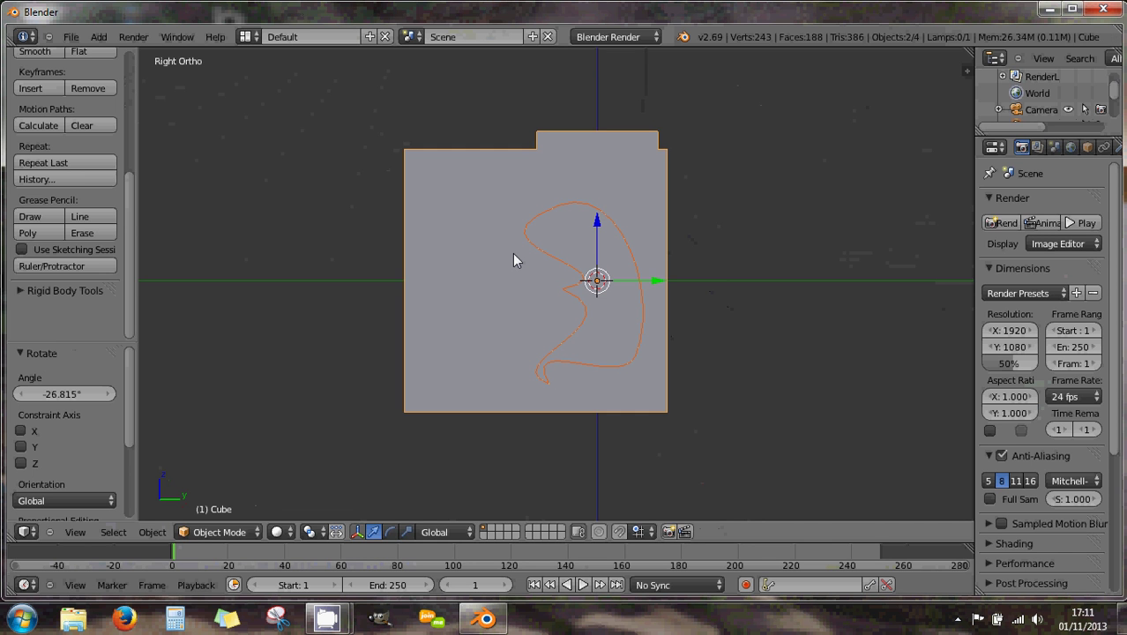
{"action": "key", "text": "Tab"}
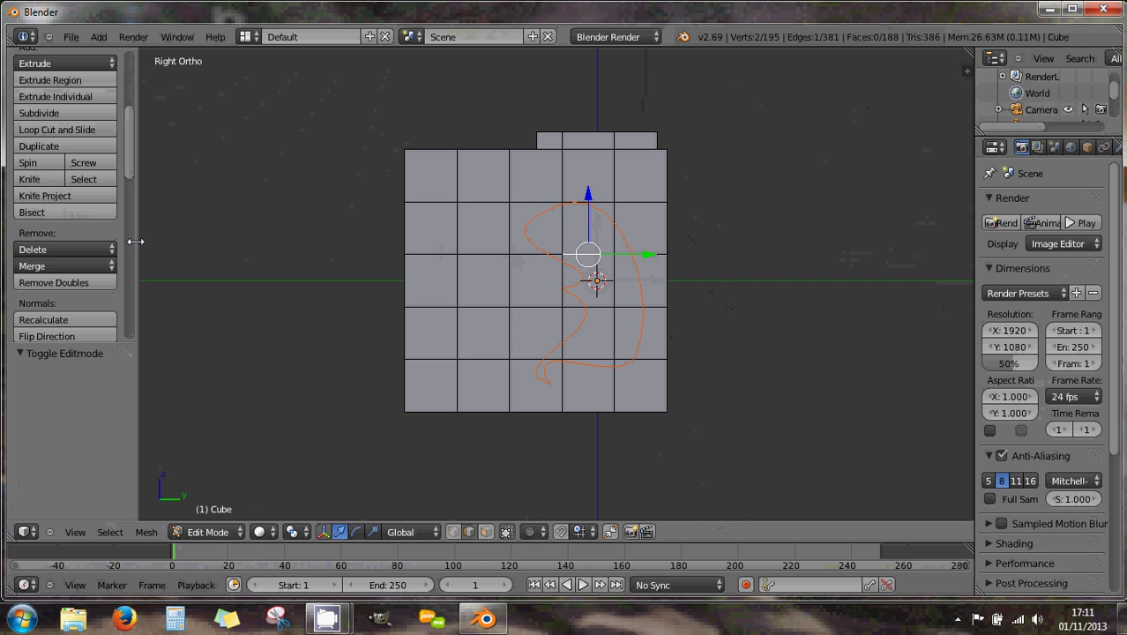
{"action": "left_click", "coordinate": [79, 196]}
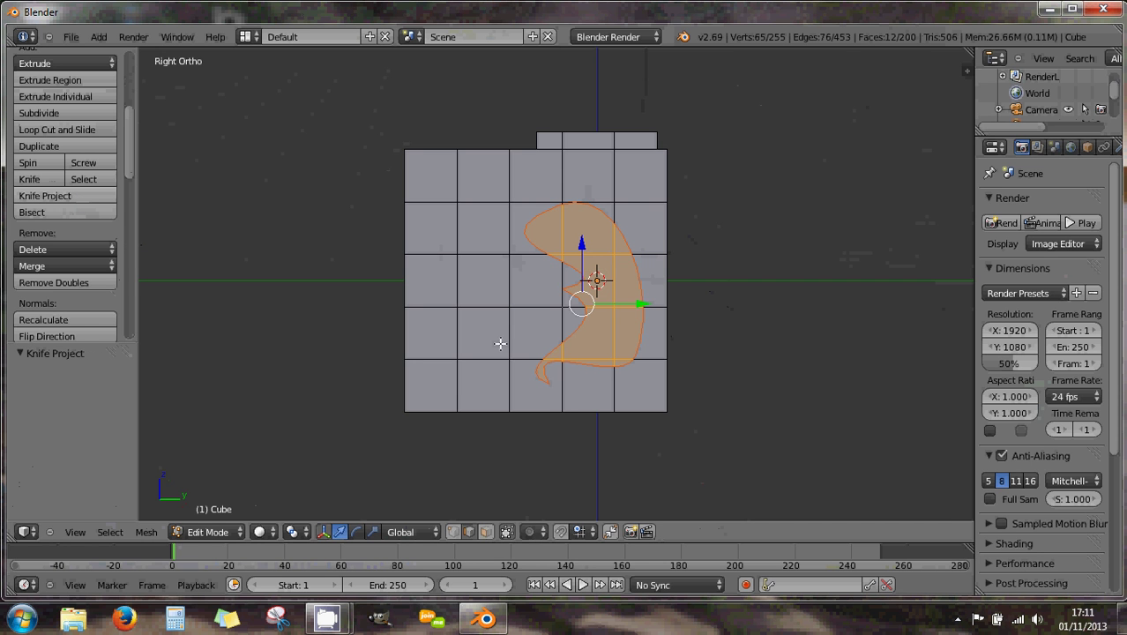
{"action": "middle_click_drag", "start_coordinate": [494, 337], "coordinate": [568, 344]}
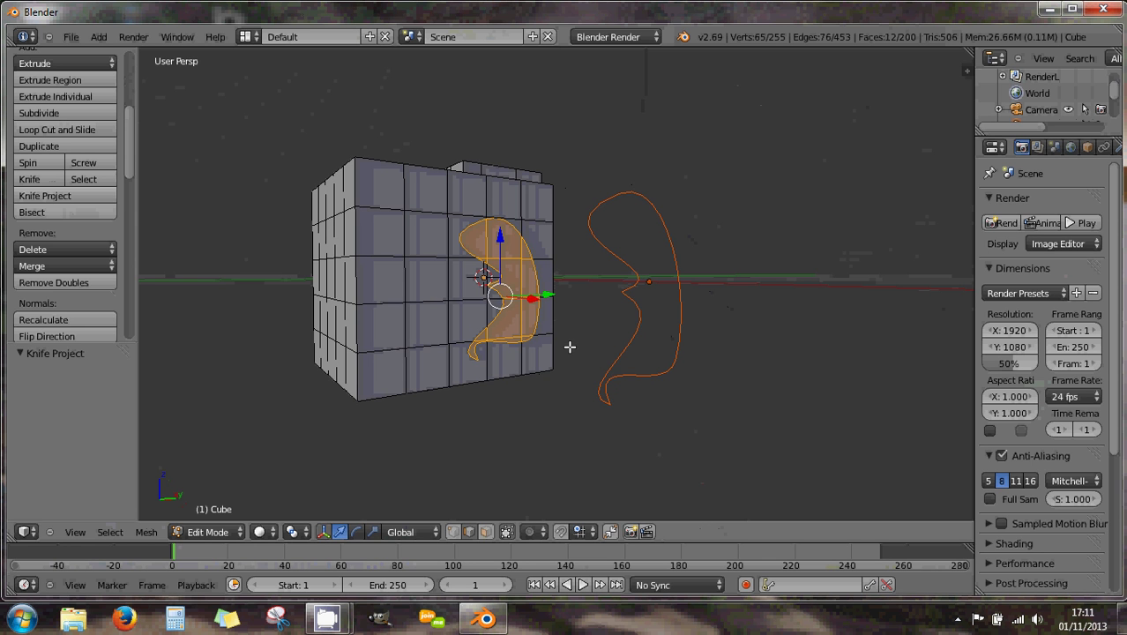
{"action": "middle_click_drag", "start_coordinate": [511, 296], "coordinate": [488, 295]}
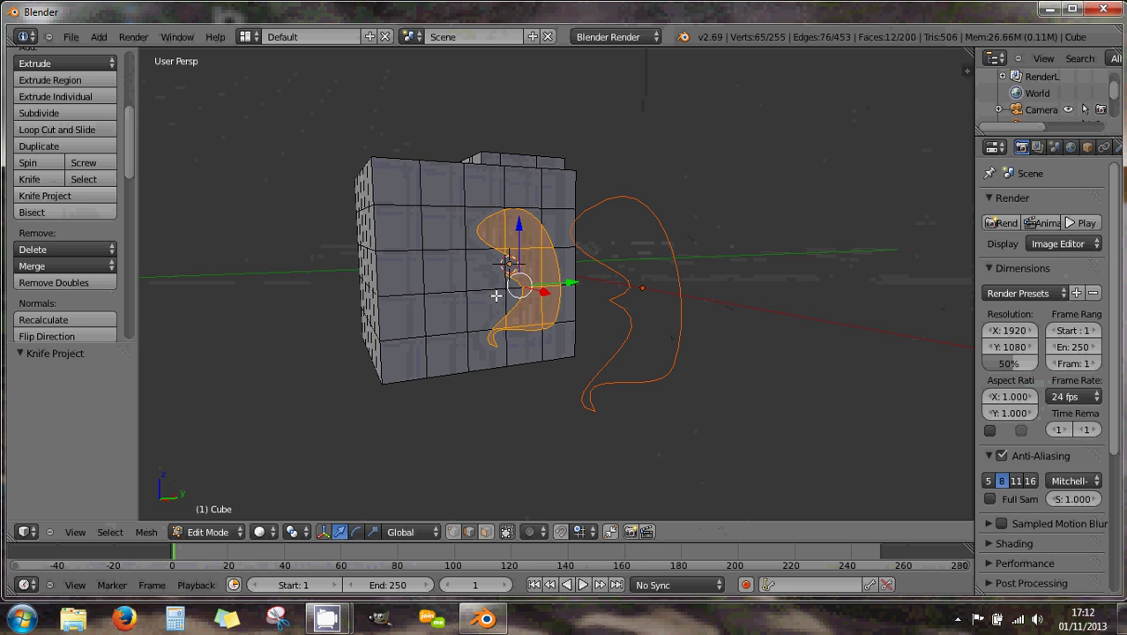
{"action": "middle_click_drag", "start_coordinate": [496, 295], "coordinate": [394, 274]}
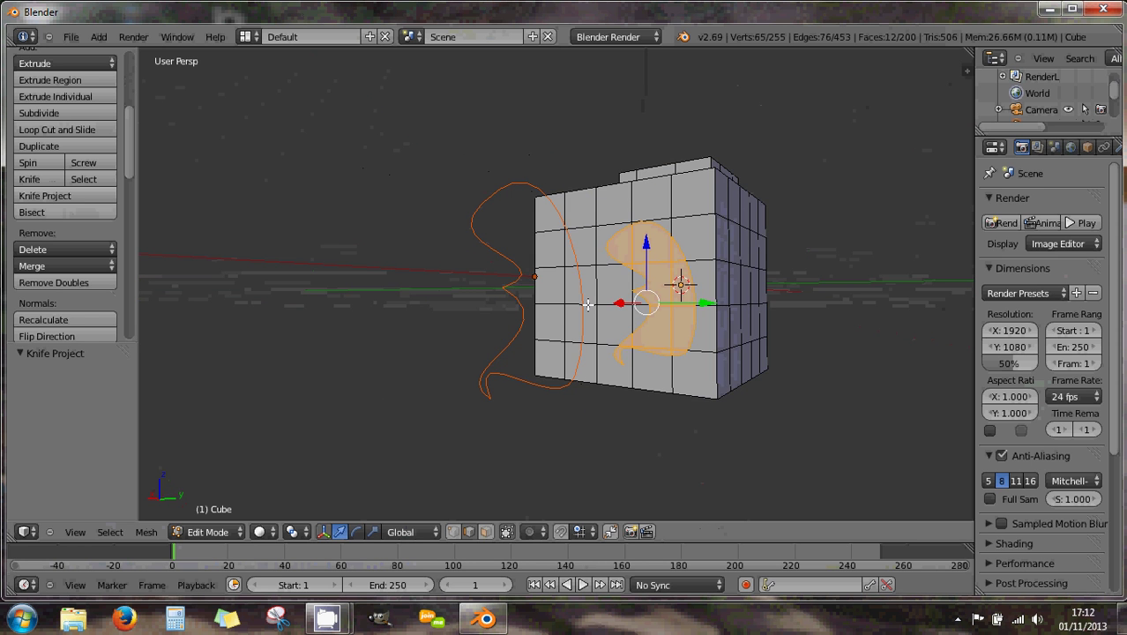
{"action": "scroll", "coordinate": [587, 304], "scroll_direction": "up", "scroll_amount": 2}
{"action": "middle_click_drag", "start_coordinate": [559, 294], "coordinate": [636, 317]}
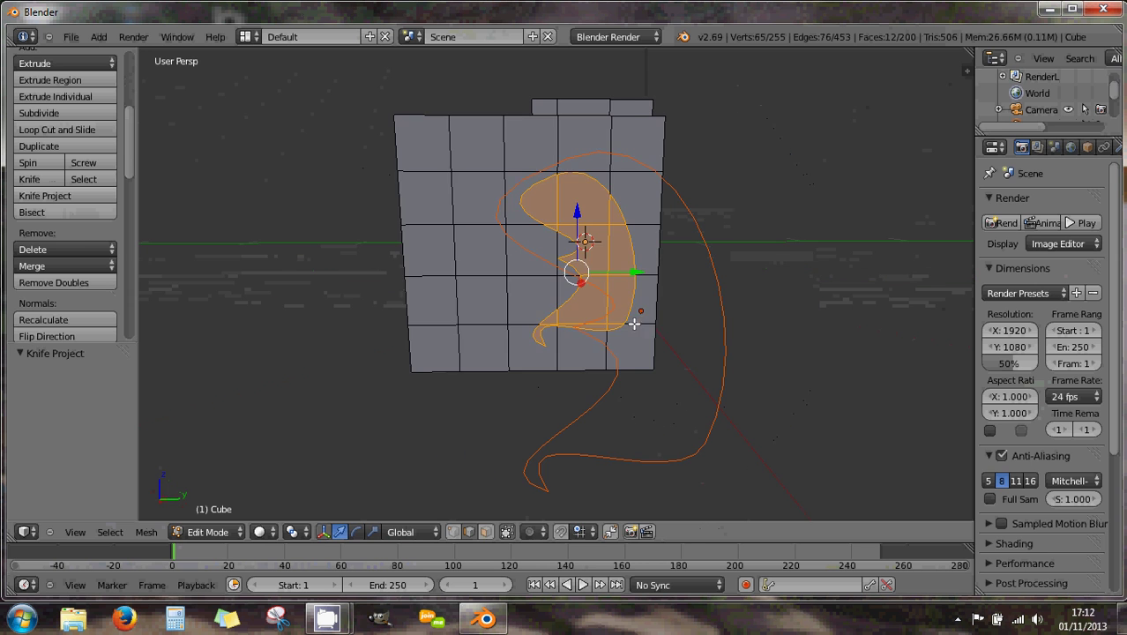
- Leave mesh editing and delete the Bezier curve used as the cutting shape
{"action": "key", "text": "Tab"}
{"action": "right_click", "coordinate": [729, 331]}
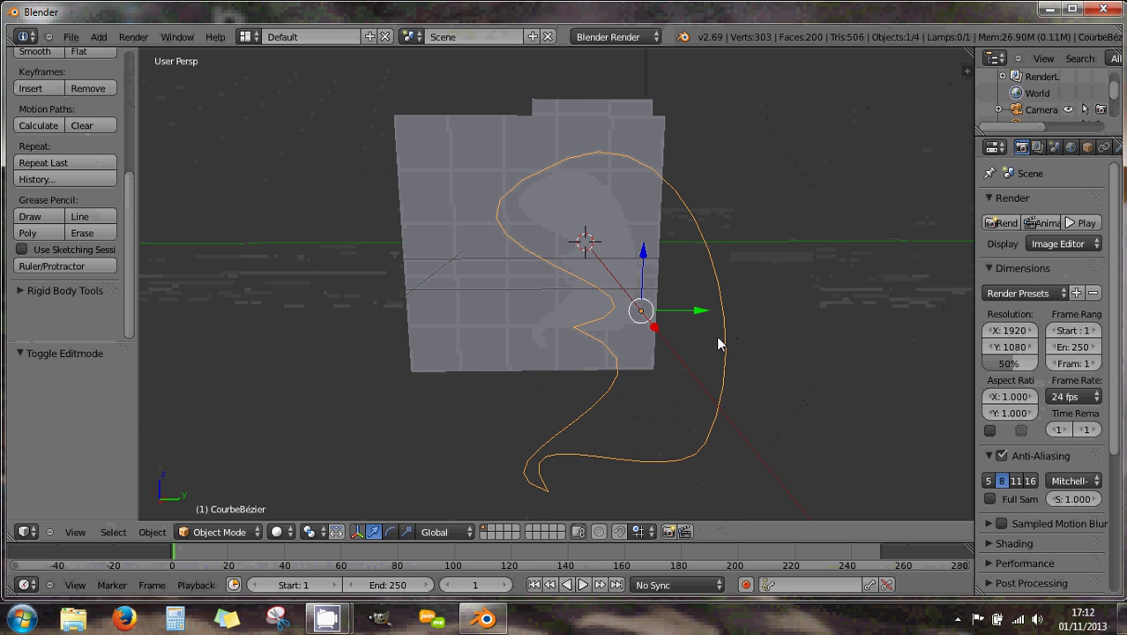
{"action": "middle_click_drag", "start_coordinate": [627, 344], "coordinate": [671, 365]}
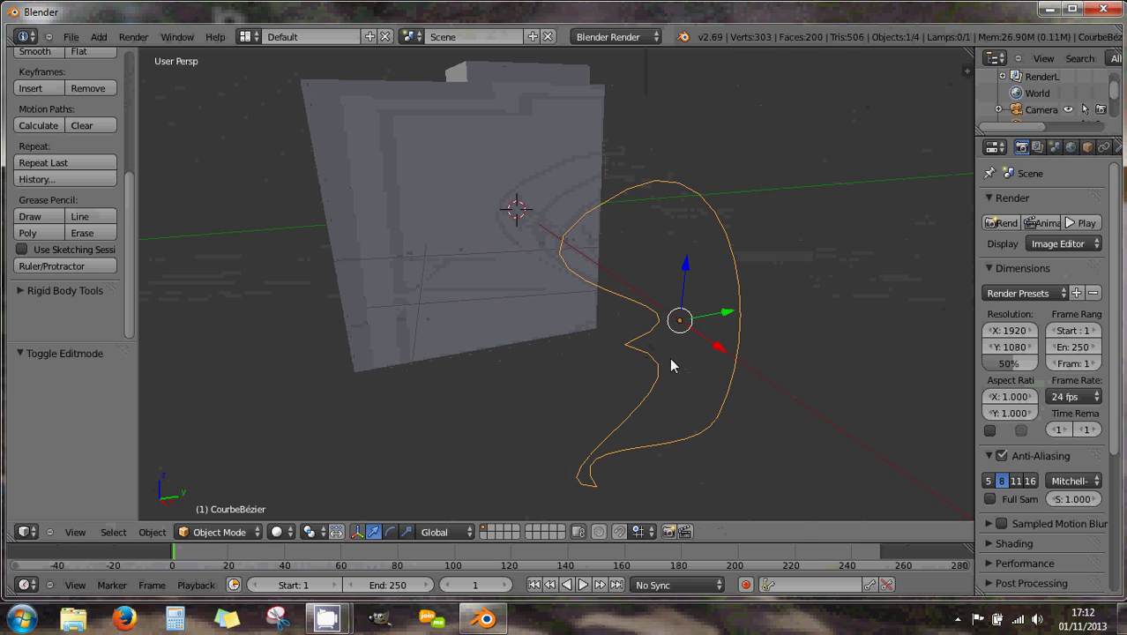
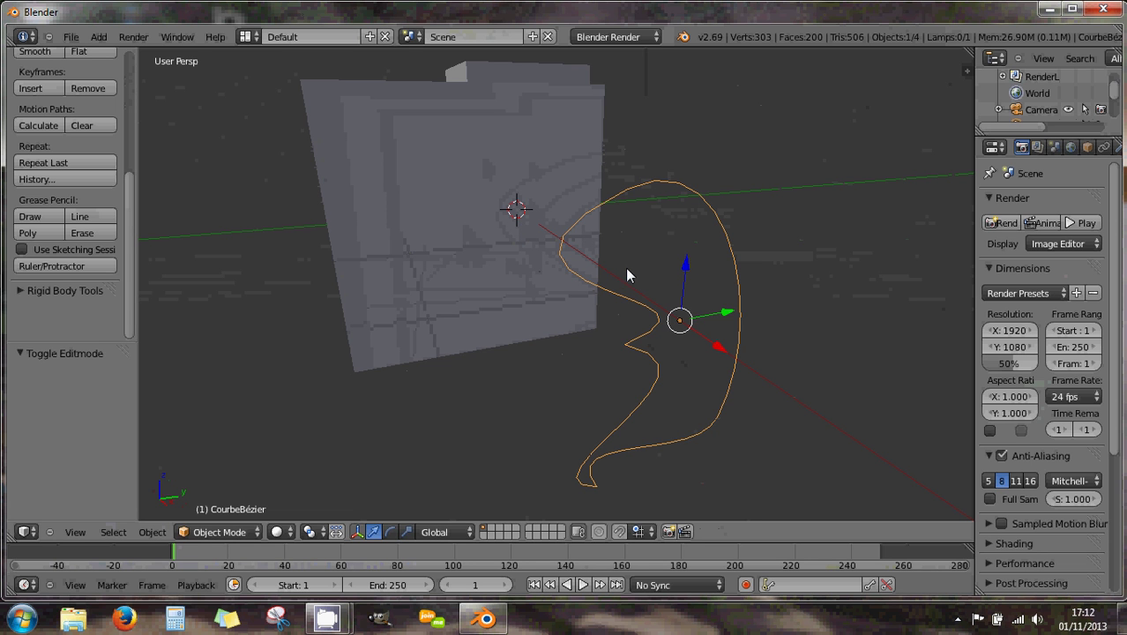
{"action": "right_click", "coordinate": [579, 277]}
{"action": "right_click", "coordinate": [581, 278]}
{"action": "key", "text": "x"}
{"action": "left_click", "coordinate": [582, 278]}
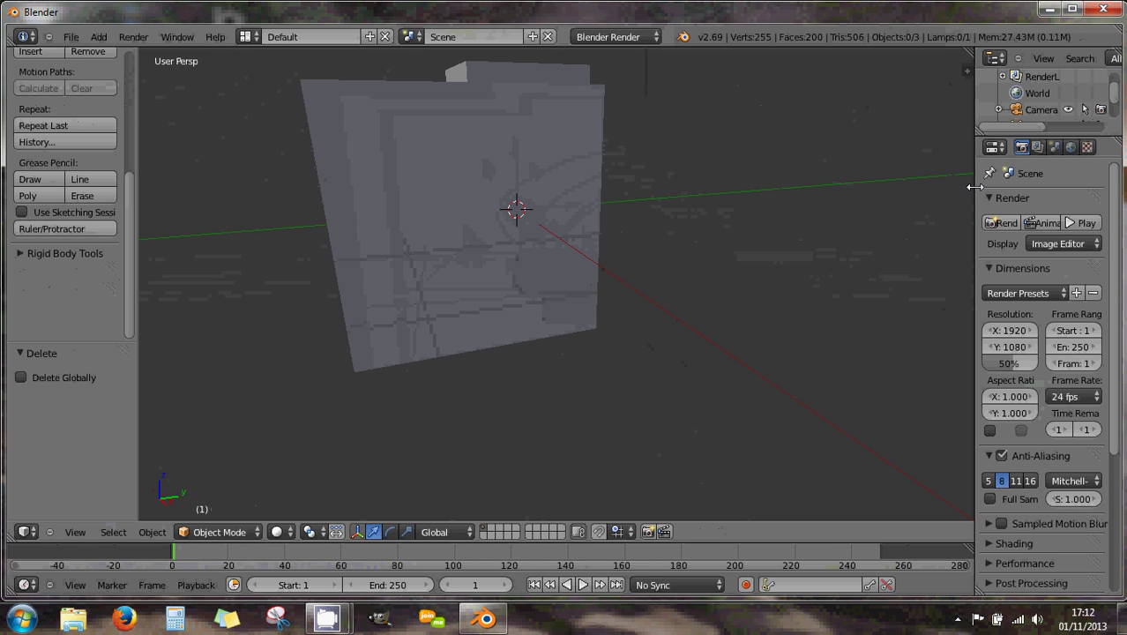
- In the top view, add a text object beside the cube at about X 1.230, Y -0.358, and shorten its text to "Tex"
{"action": "left_click_drag", "start_coordinate": [970, 188], "coordinate": [853, 190]}
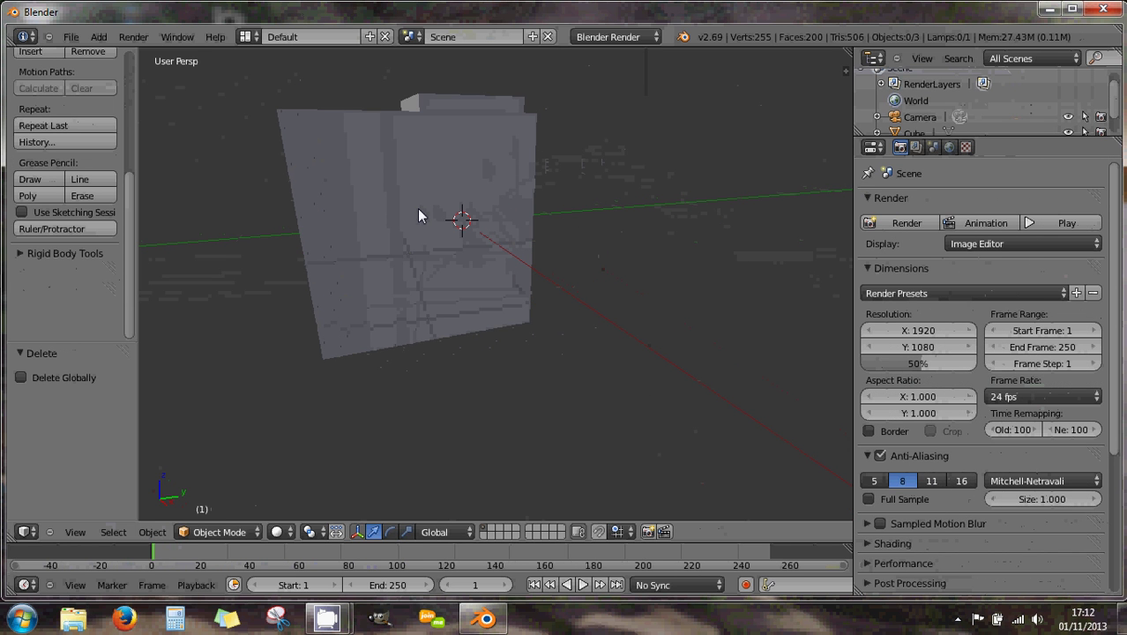
{"action": "key", "text": "KP_7"}
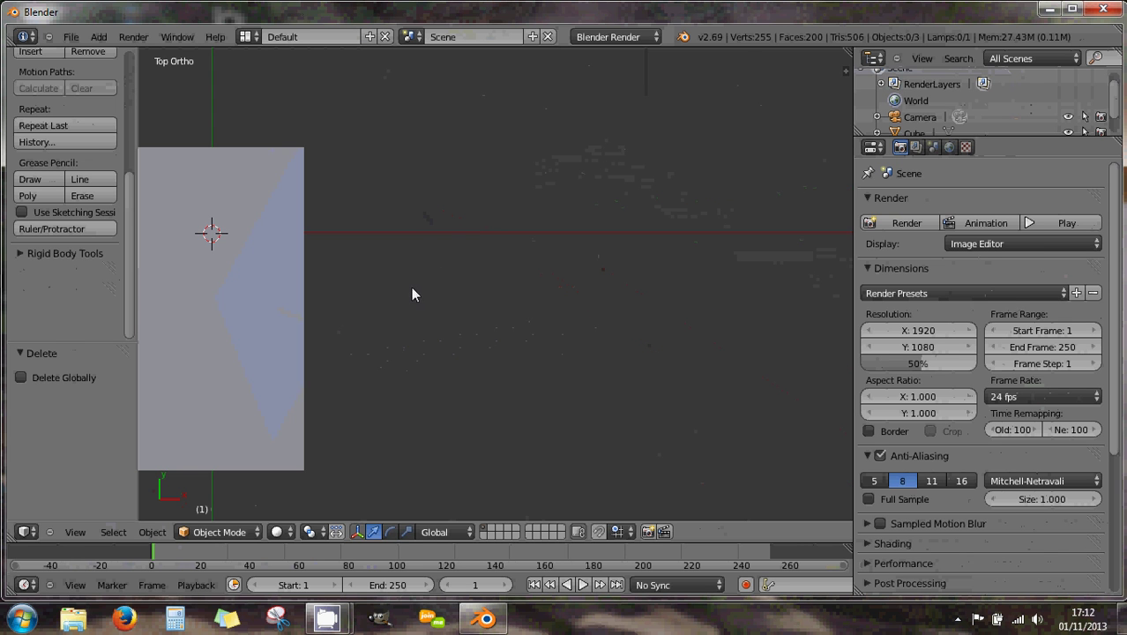
{"action": "left_click", "coordinate": [411, 290]}
{"action": "key", "text": "shift+a"}
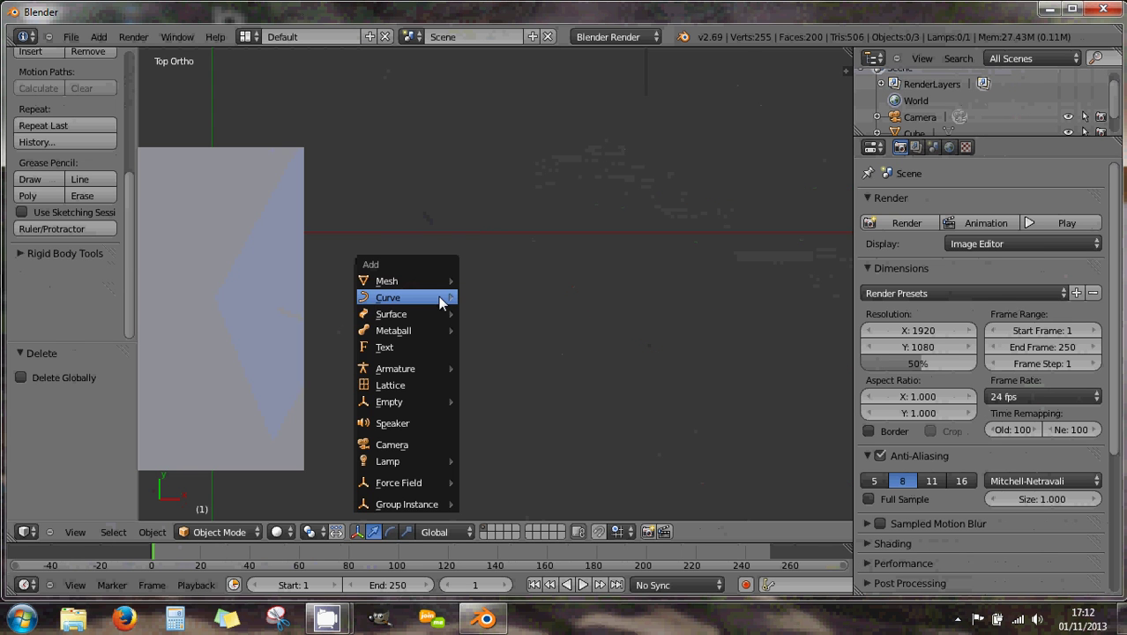
{"action": "left_click", "coordinate": [429, 347]}
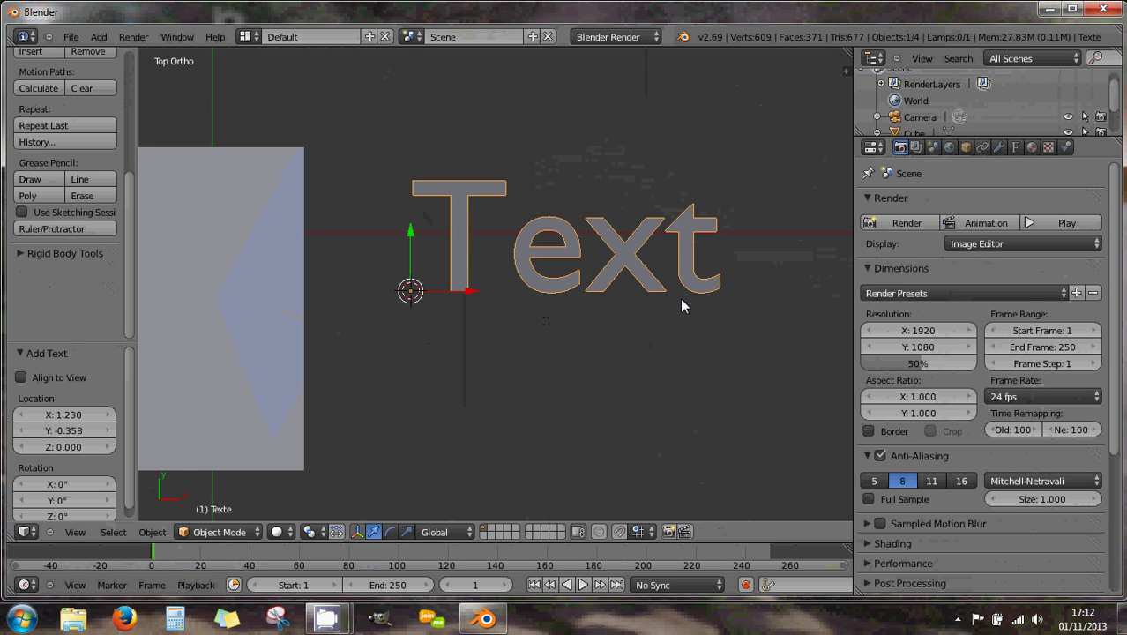
{"action": "key", "text": "Tab"}
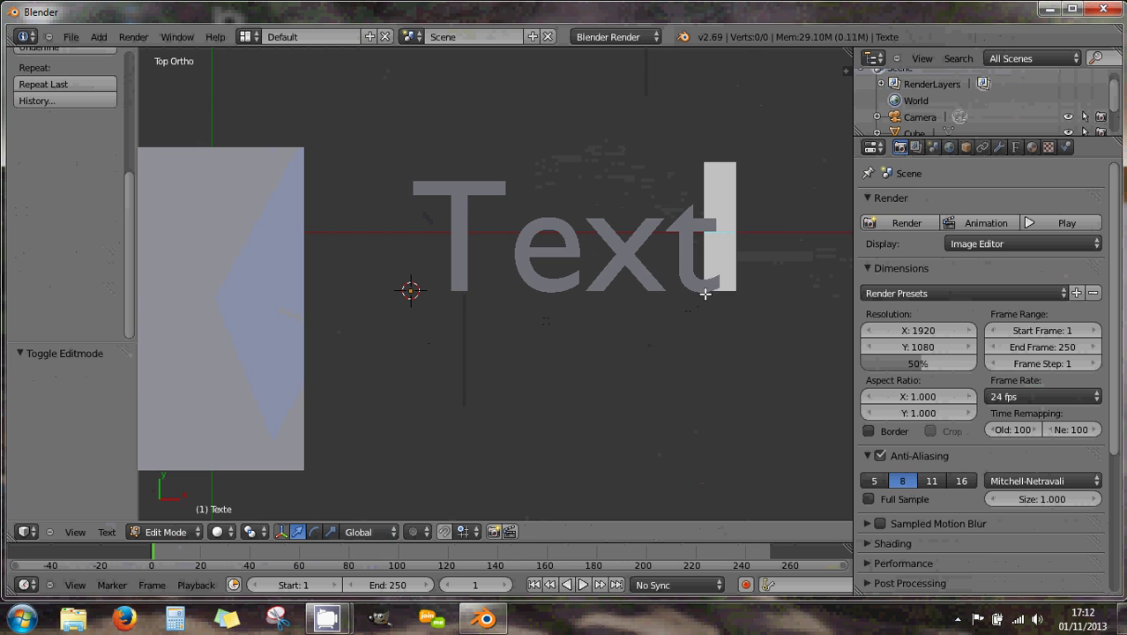
{"action": "key", "text": "BackSpace"}
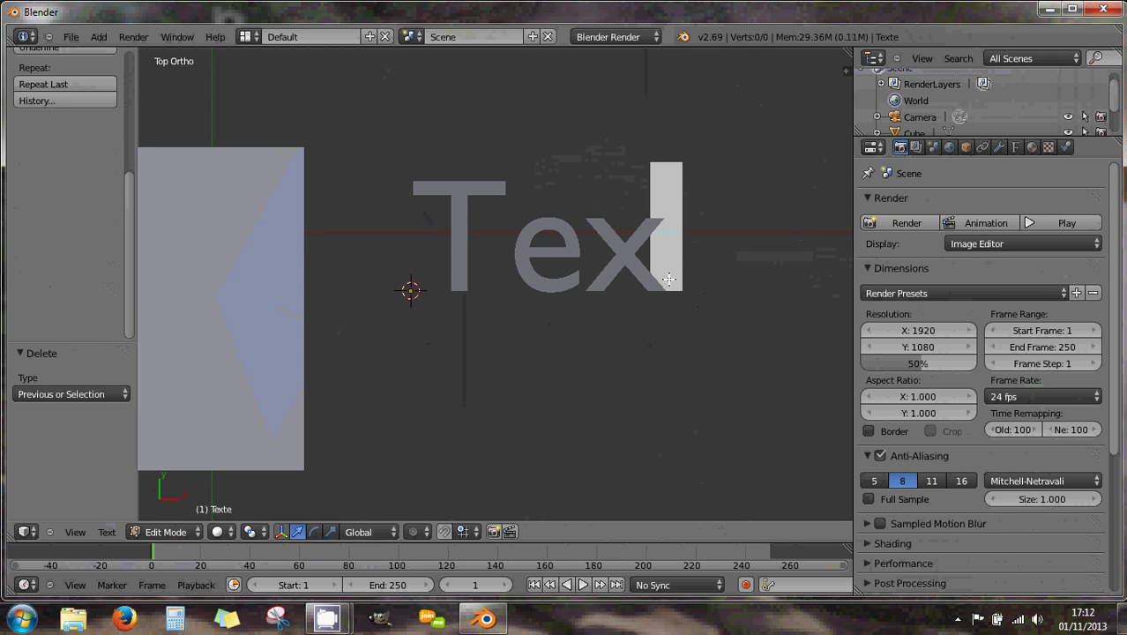
{"action": "key", "text": "Tab"}
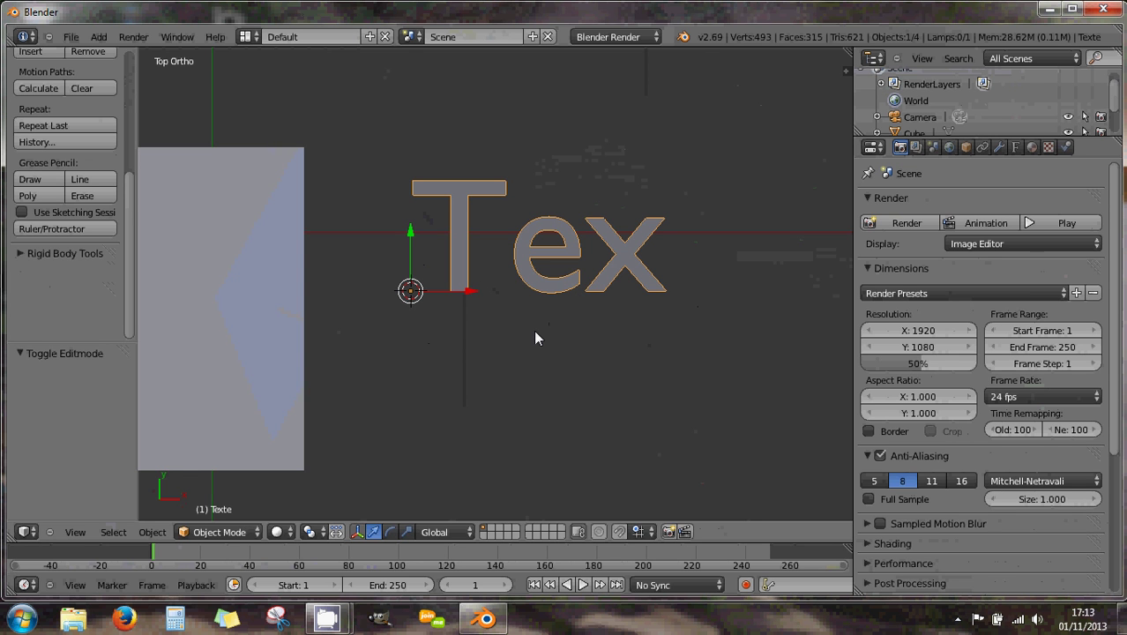
- Rotate the text object 90° about the global X axis to stand it upright
{"action": "key", "text": "r"}
{"action": "type", "text": "x"}
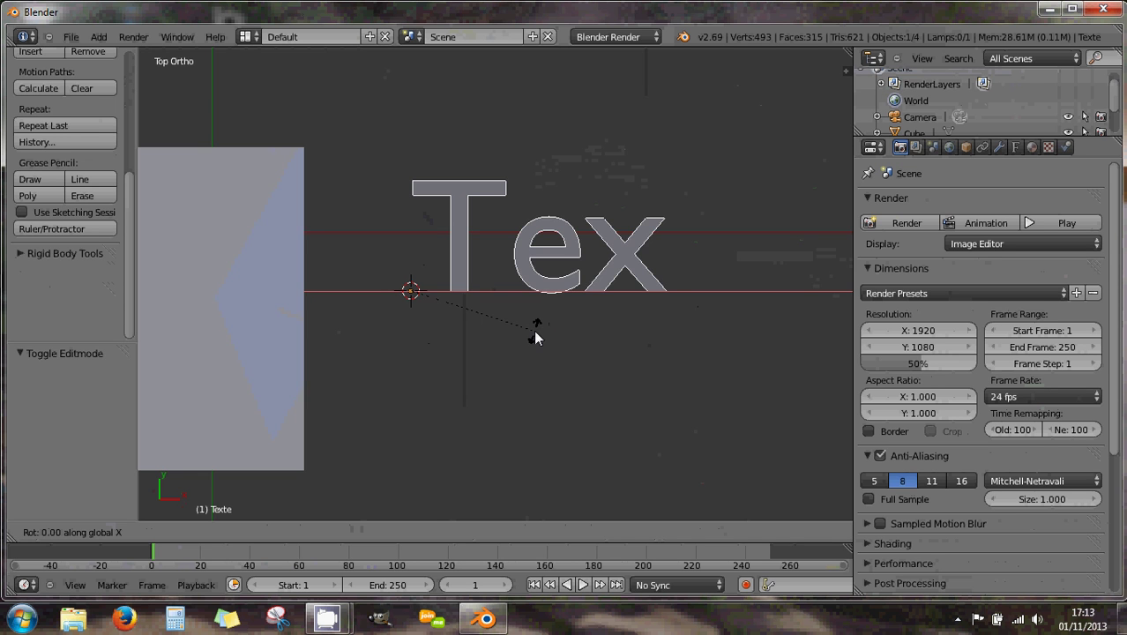
{"action": "type", "text": "90"}
{"action": "key", "text": "Return"}
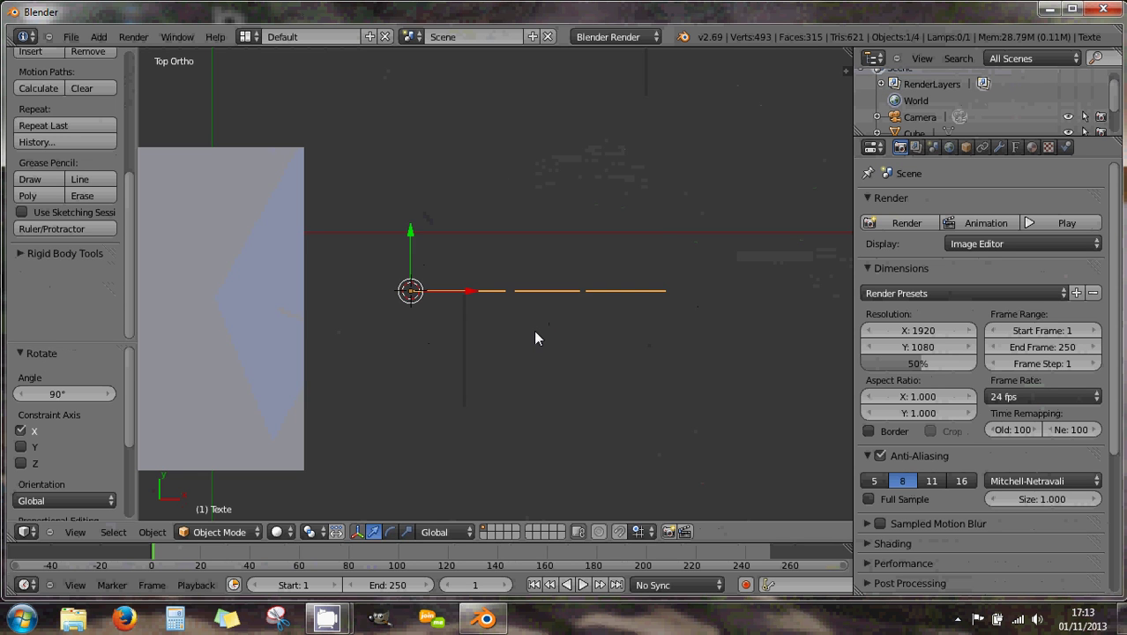
- Try rotating the text object 90° about the global Y axis, and undo that rotation
{"action": "type", "text": "ry90"}
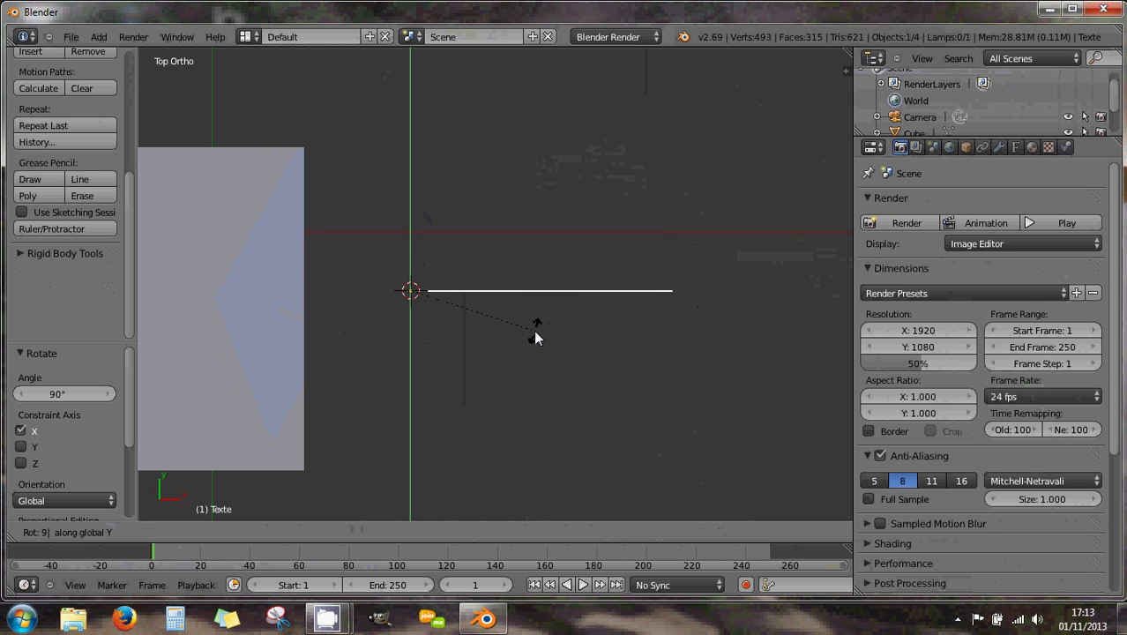
{"action": "key", "text": "Return"}
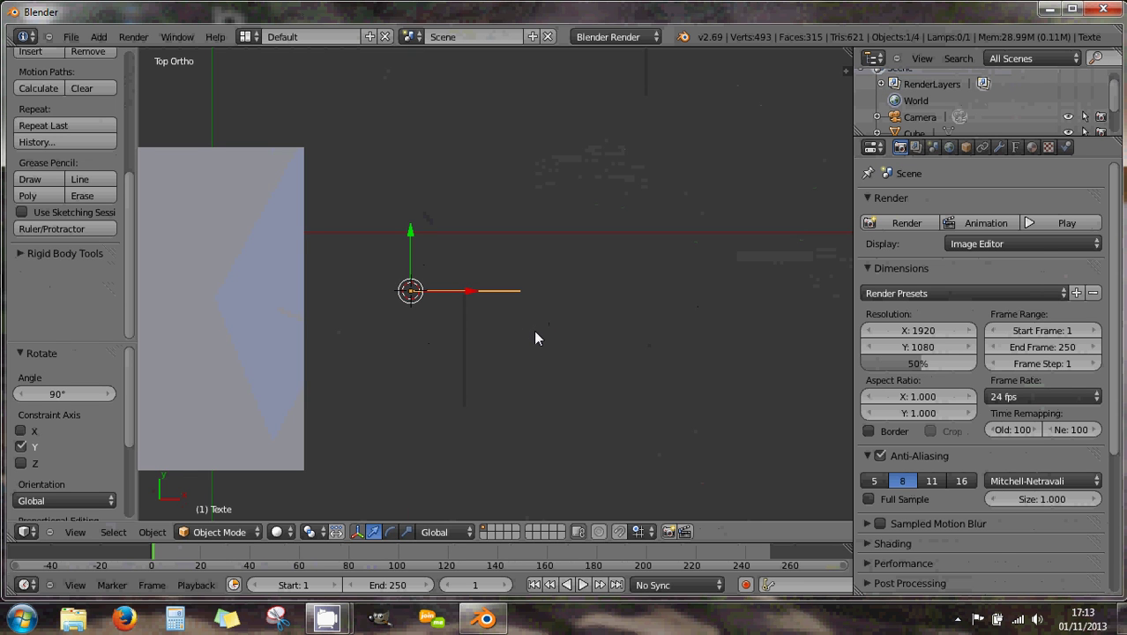
{"action": "key", "text": "ctrl+z"}
- Rotate the text object 90° about the global Z axis so it is parallel to the cube's side face
{"action": "type", "text": "r"}
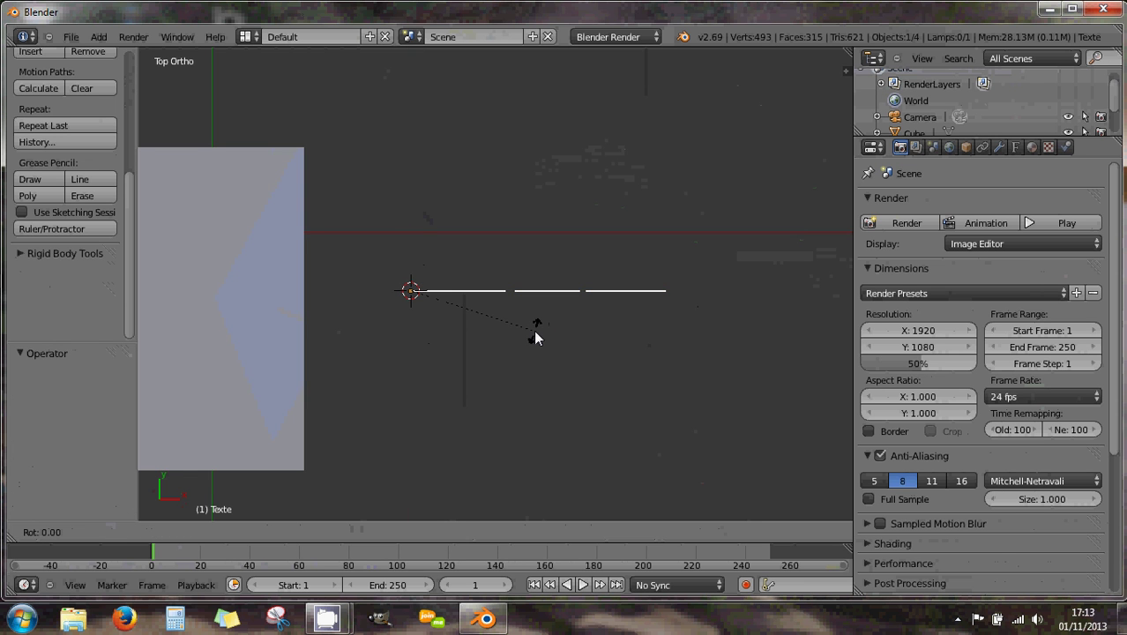
{"action": "type", "text": "z"}
{"action": "type", "text": "90"}
{"action": "key", "text": "Return"}
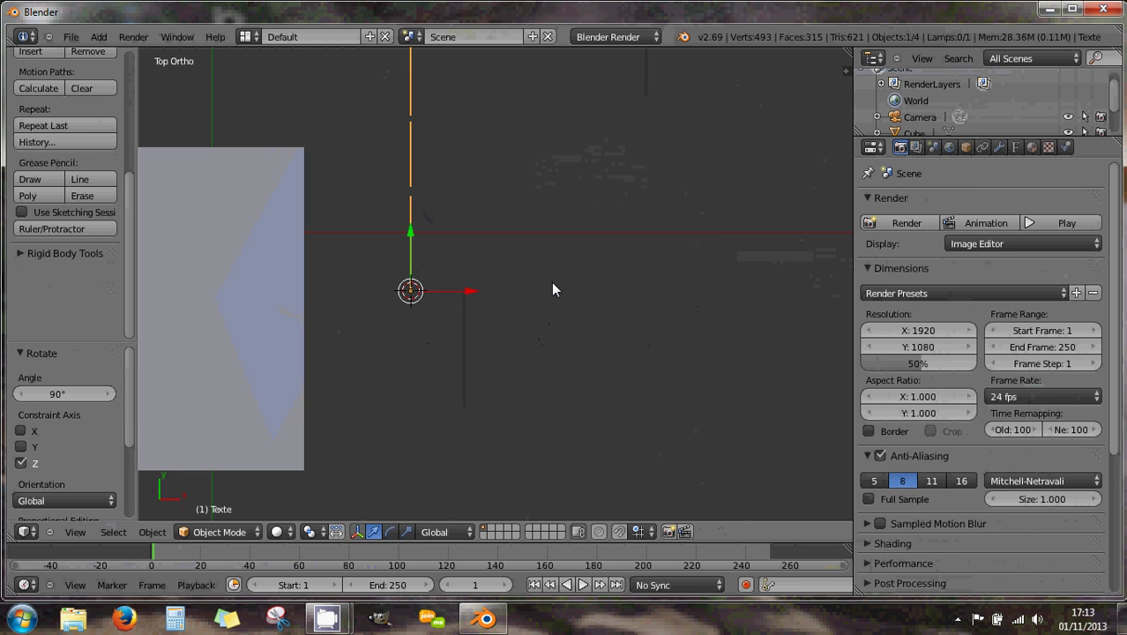
- In the right orthographic view, move the text about -0.839 along Y and -0.154 along Z to fit within the cube's face
{"action": "key", "text": "KP_3"}
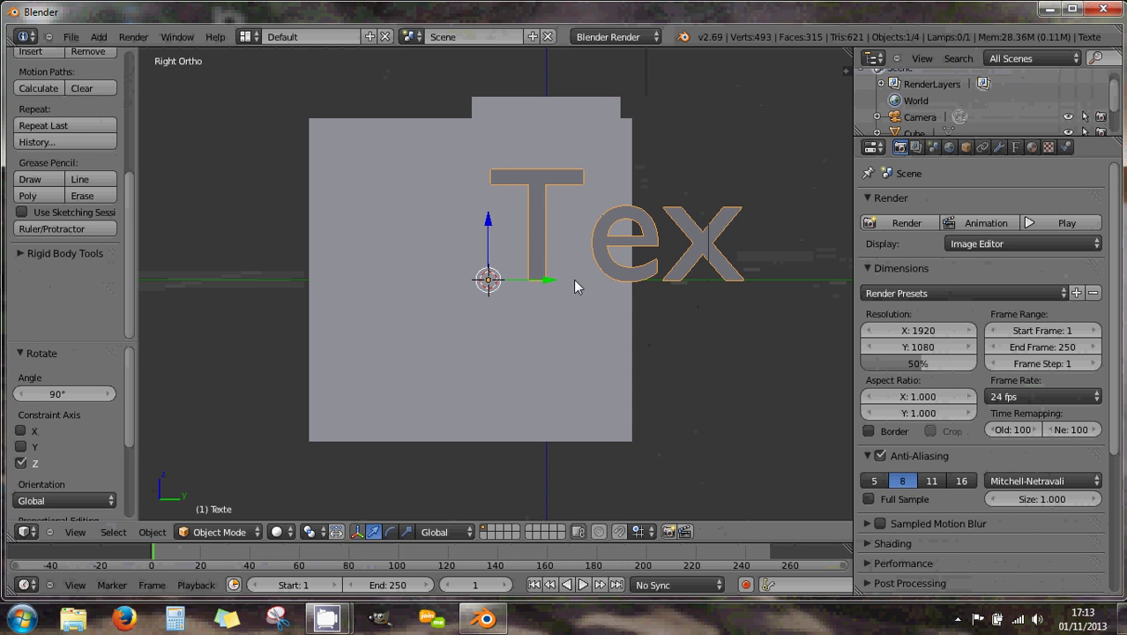
{"action": "left_click_drag", "start_coordinate": [551, 282], "coordinate": [415, 279]}
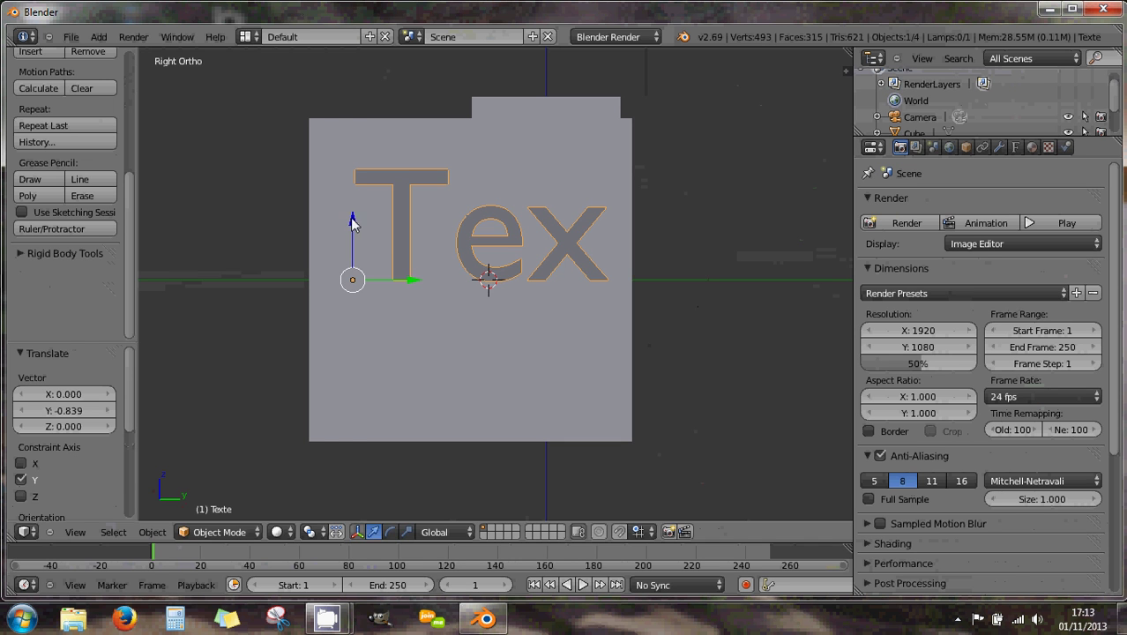
{"action": "left_click_drag", "start_coordinate": [353, 223], "coordinate": [351, 247]}
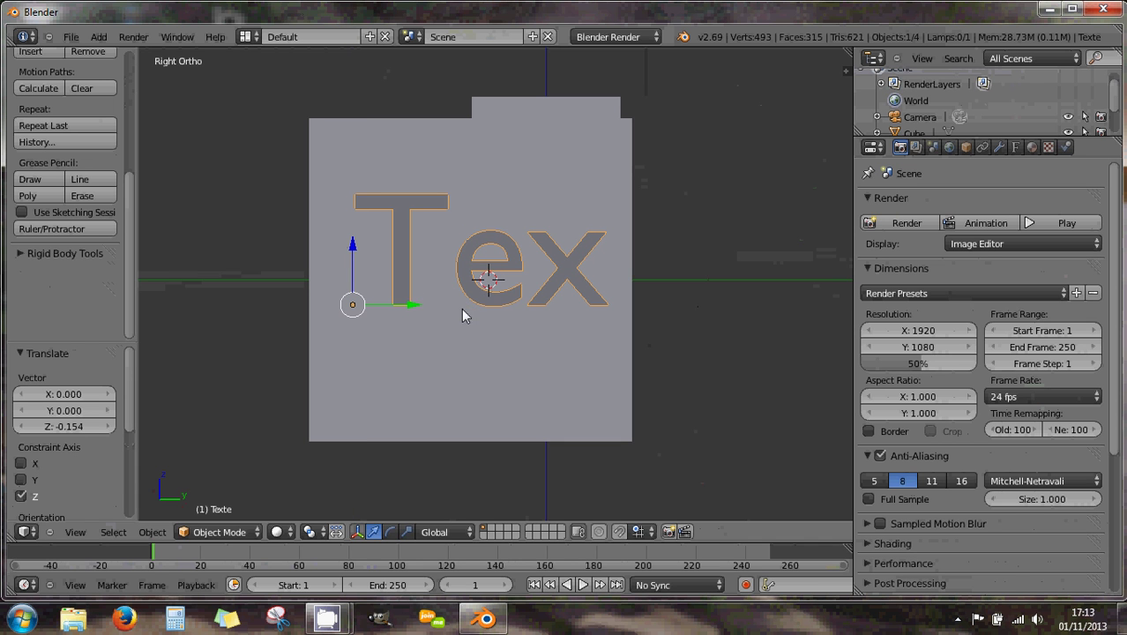
- Add the cube to the selection and Knife Project the "Tex" lettering onto its mesh
{"action": "right_click", "coordinate": [432, 328]}
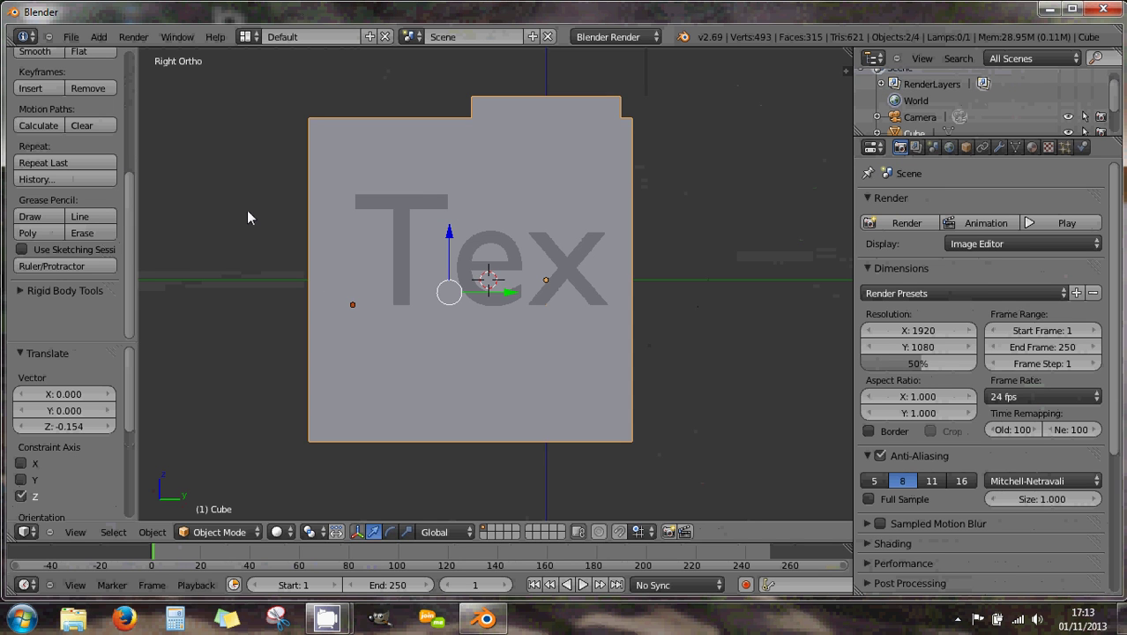
{"action": "key", "text": "Tab"}
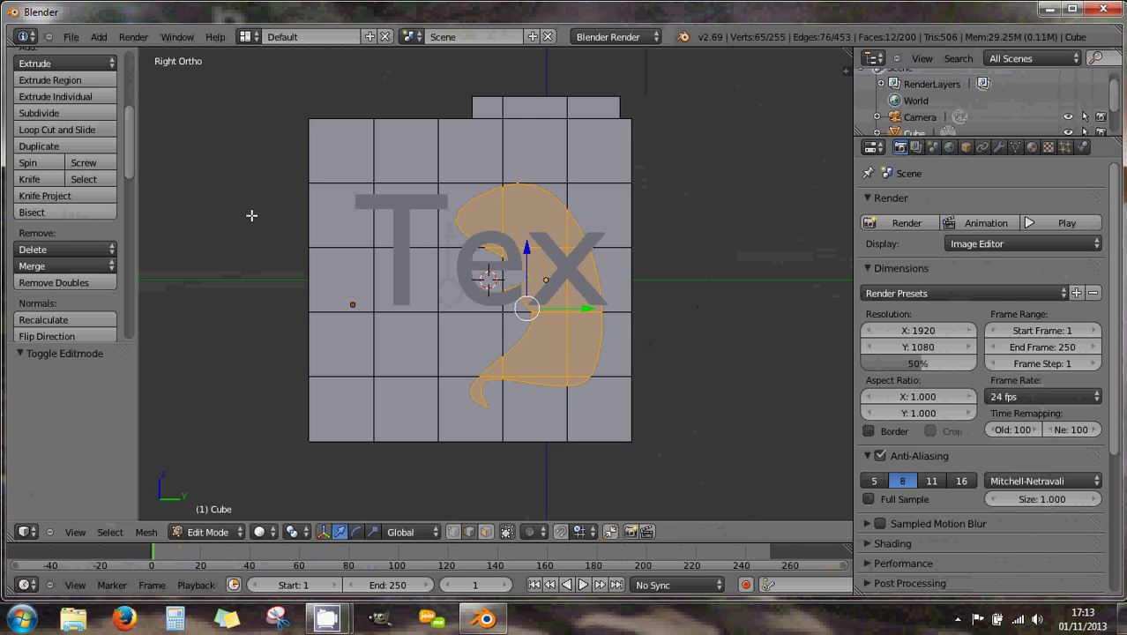
{"action": "left_click", "coordinate": [92, 196]}
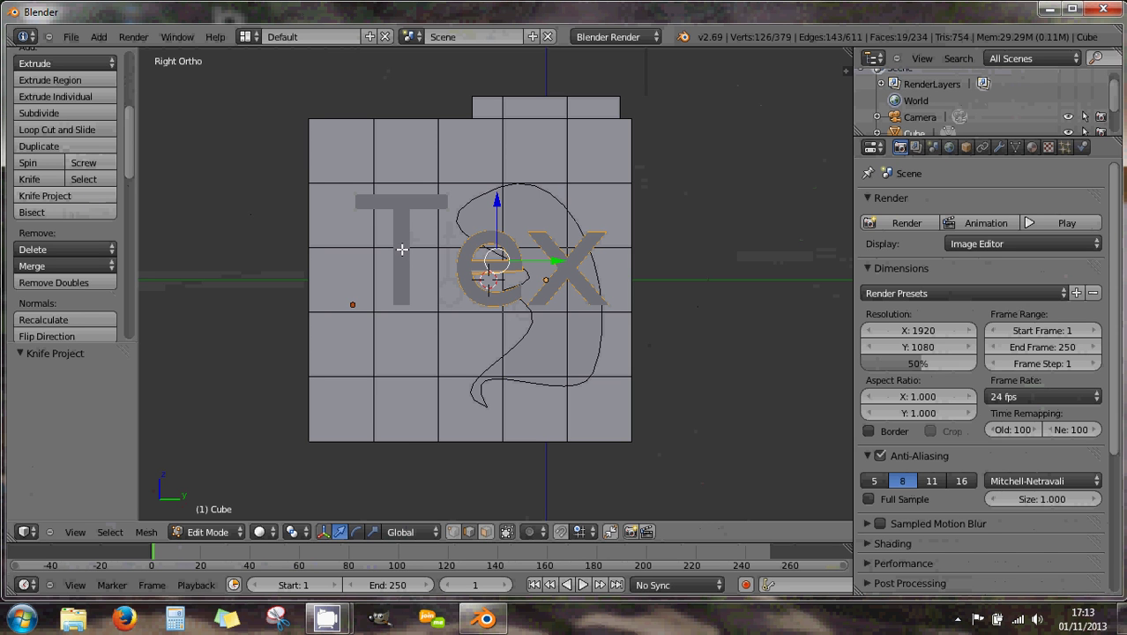
- Extrude the projected letter faces outward from the cube by about 0.130
{"action": "middle_click_drag", "start_coordinate": [419, 264], "coordinate": [490, 272]}
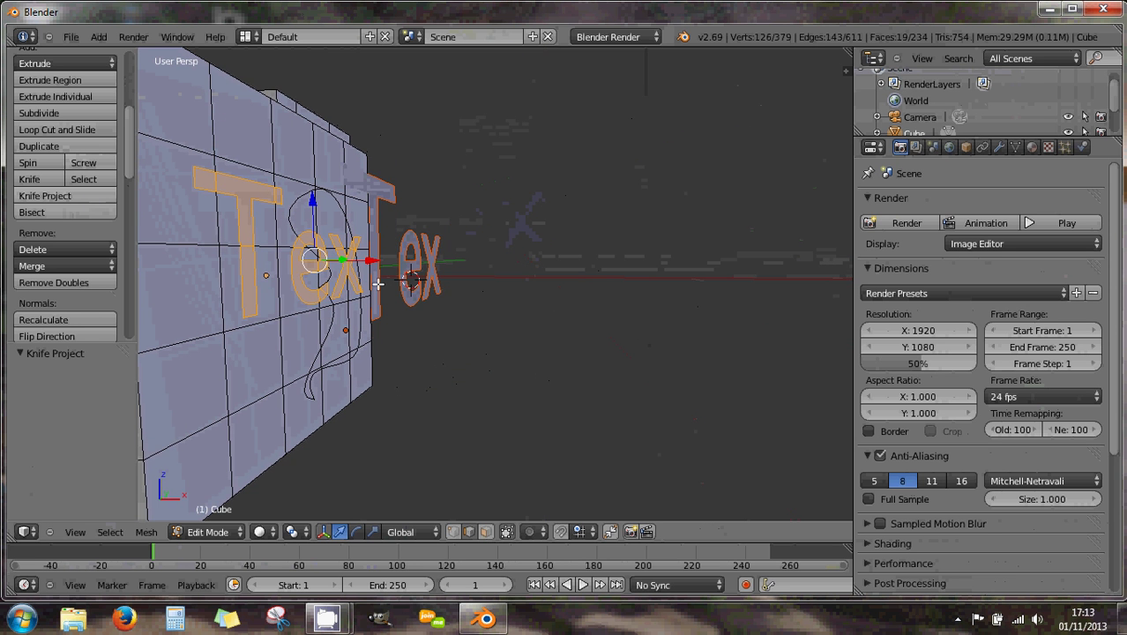
{"action": "key", "text": "e"}
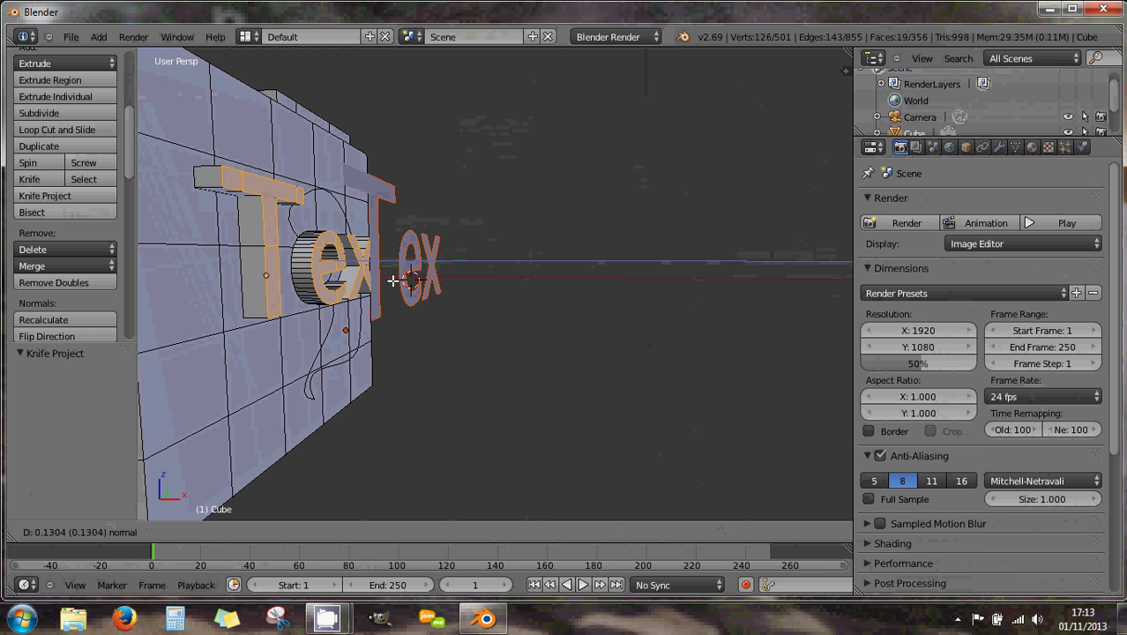
{"action": "left_click", "coordinate": [393, 280]}
{"action": "middle_click_drag", "start_coordinate": [393, 280], "coordinate": [309, 246]}
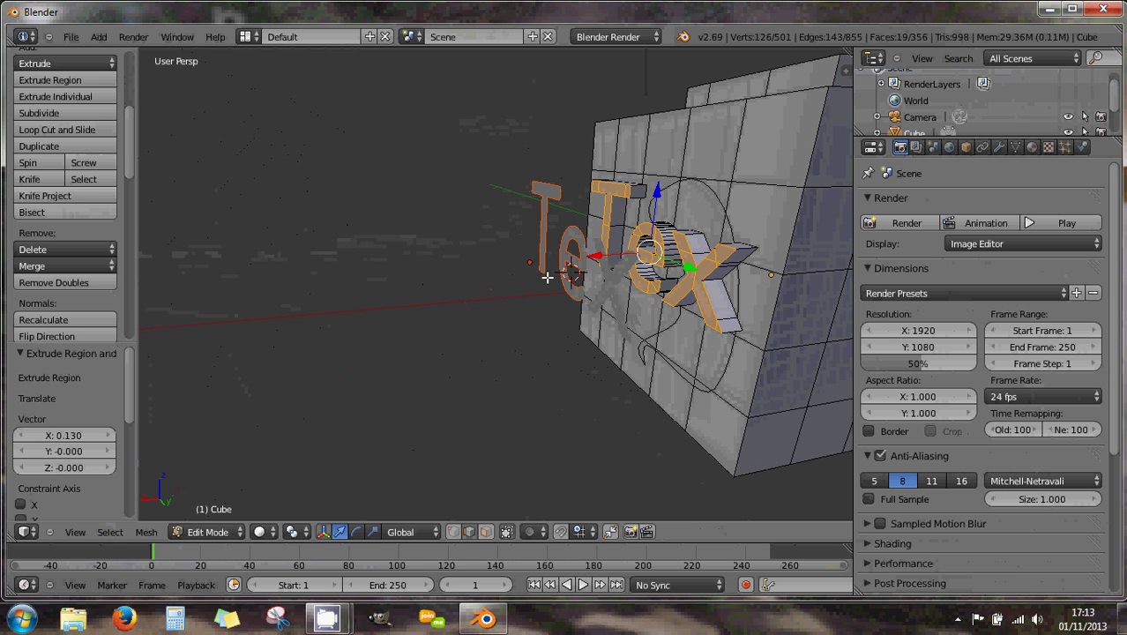
- Leave the cube's Edit Mode and delete the separate text object in front of its face
{"action": "key", "text": "Tab"}
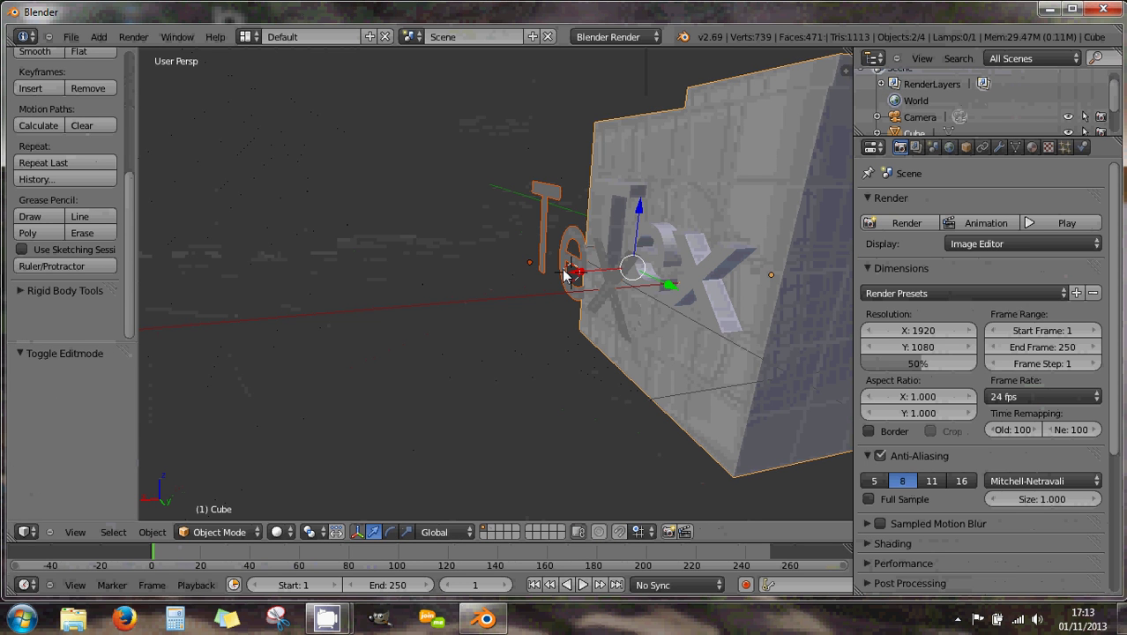
{"action": "right_click", "coordinate": [563, 270]}
{"action": "key", "text": "x"}
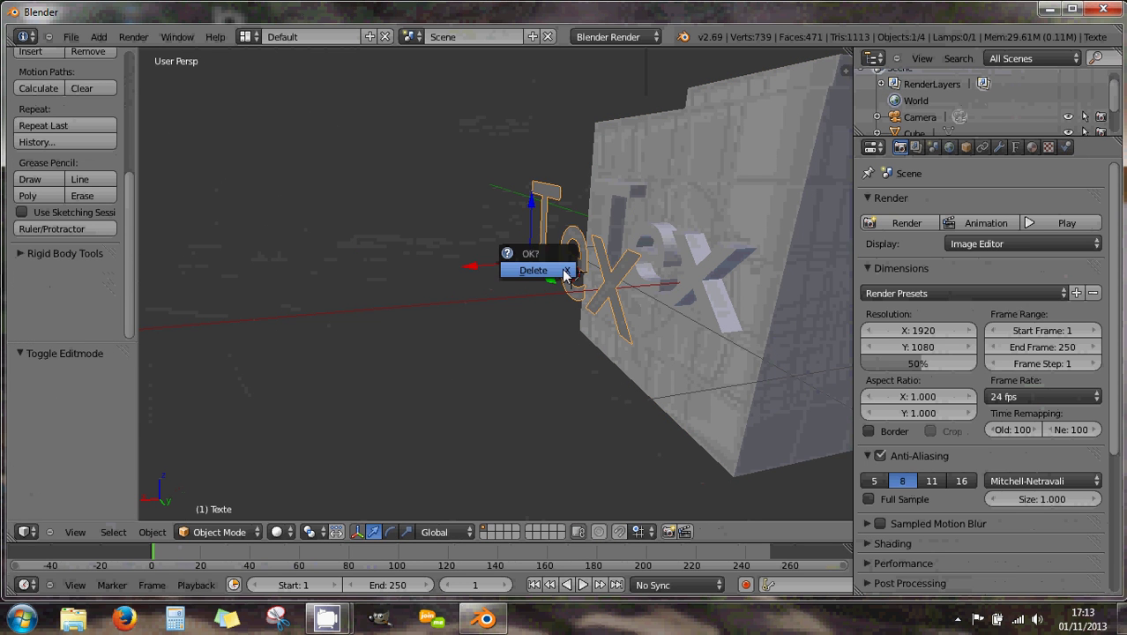
{"action": "left_click", "coordinate": [562, 269]}
{"action": "middle_click_drag", "start_coordinate": [566, 271], "coordinate": [648, 288]}
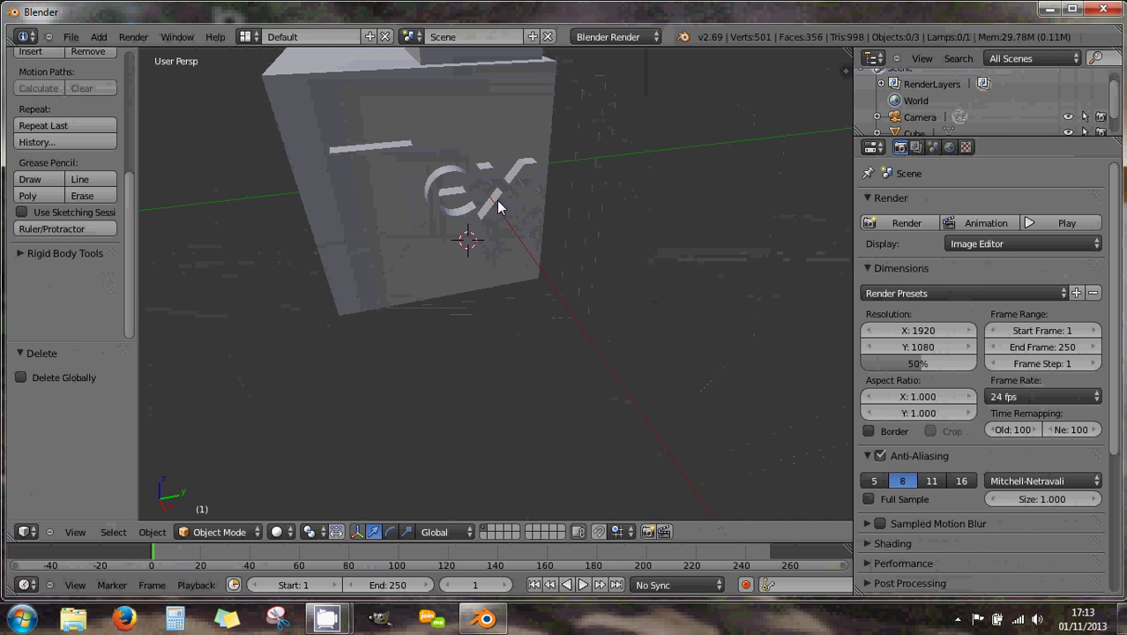
- Select the cube, enter Edit Mode on its lettered mesh and show its material settings
{"action": "scroll", "coordinate": [494, 203], "scroll_direction": "up", "scroll_amount": 2}
{"action": "right_click", "coordinate": [412, 200]}
{"action": "key", "text": "Tab"}
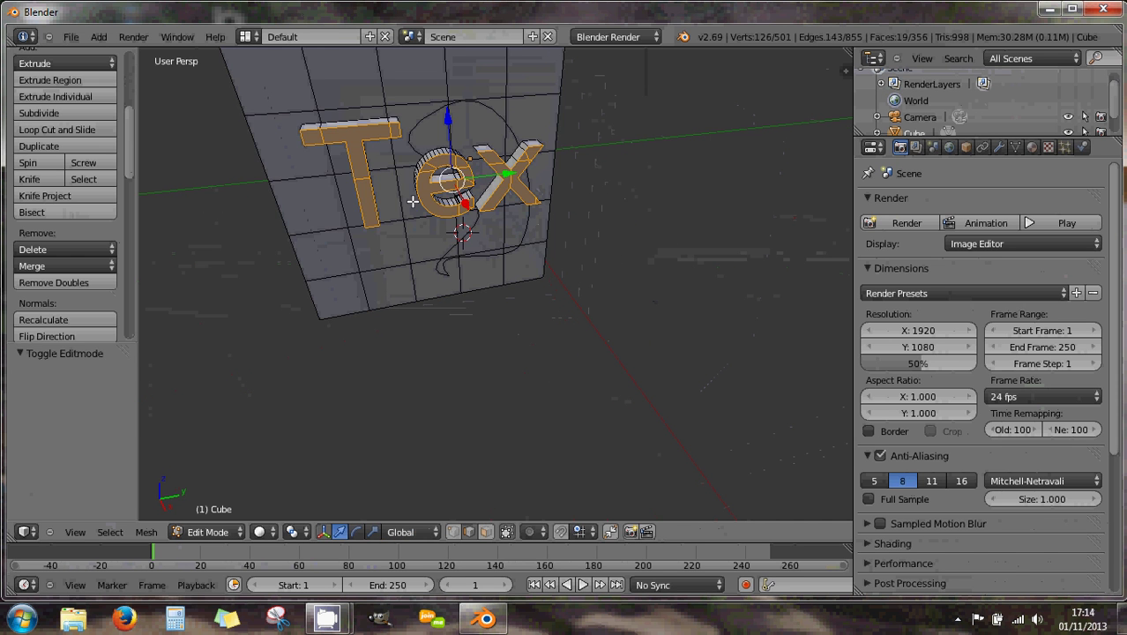
{"action": "middle_click_drag", "start_coordinate": [411, 200], "coordinate": [466, 149]}
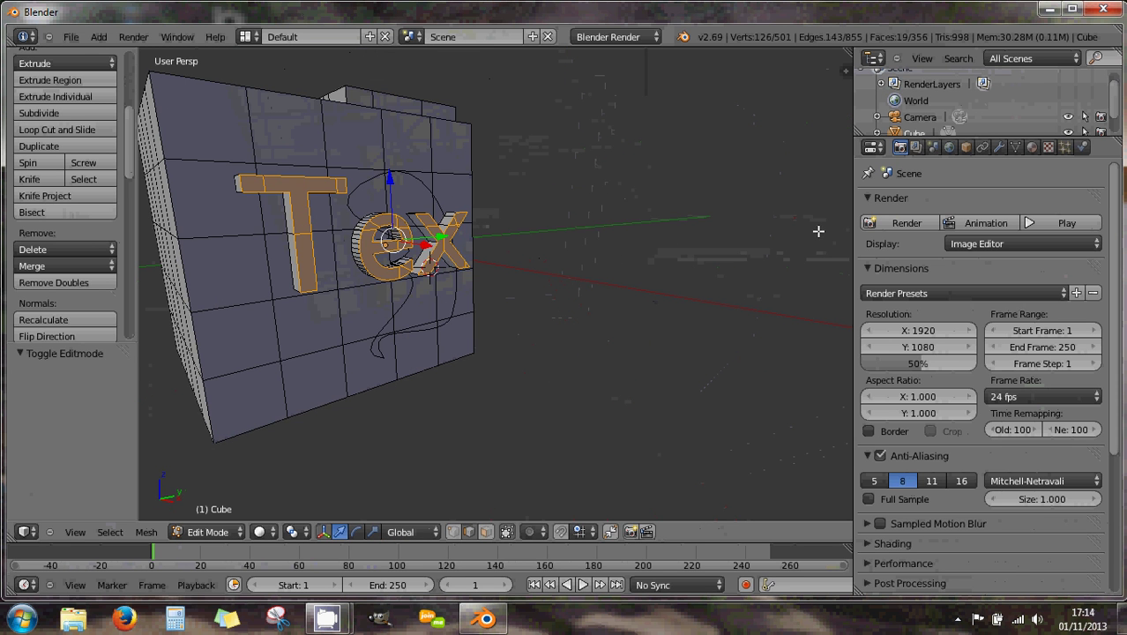
{"action": "left_click", "coordinate": [1031, 148]}
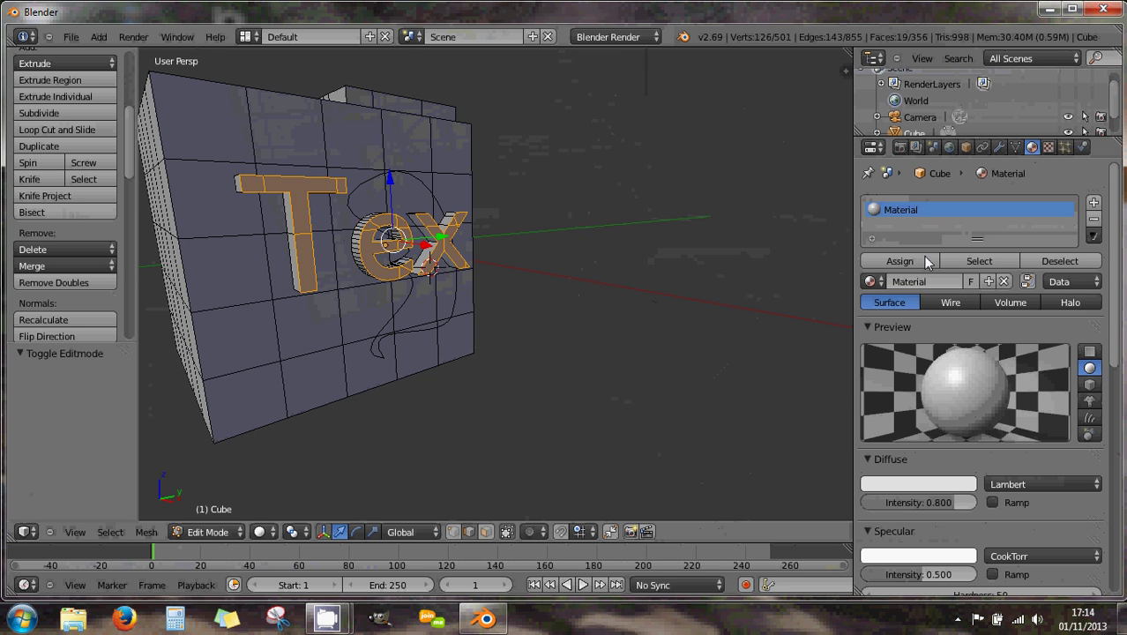
- Deselect everything and add a single vertical loop cut through the lettered face, passing just below the foot of the T
{"action": "middle_click_drag", "start_coordinate": [385, 228], "coordinate": [283, 198]}
{"action": "scroll", "coordinate": [457, 227], "scroll_direction": "up", "scroll_amount": 5}
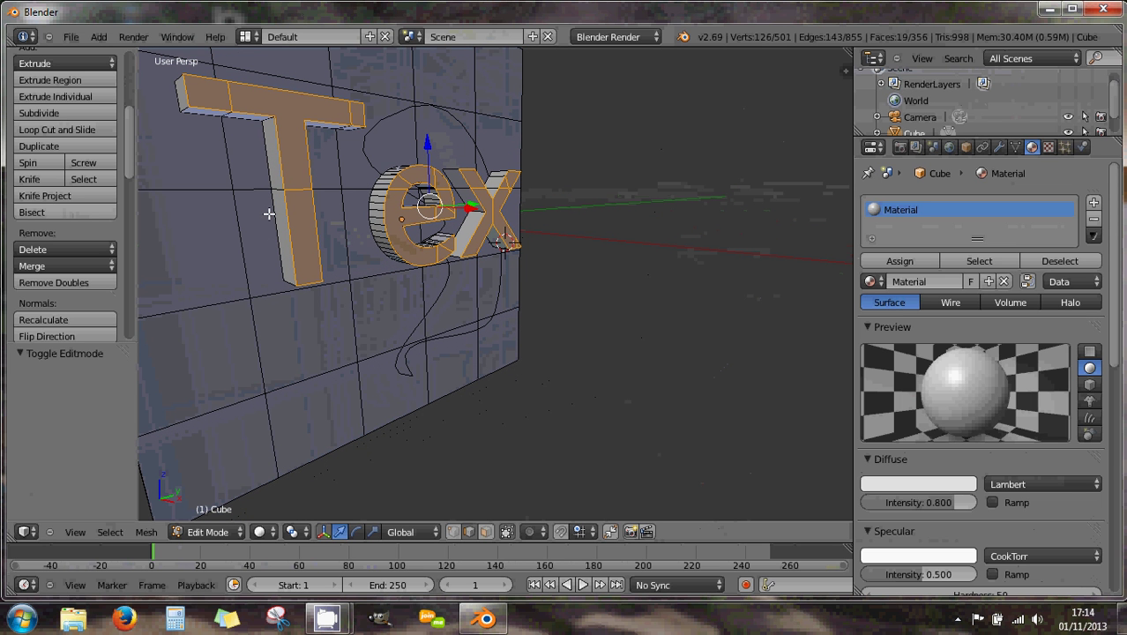
{"action": "middle_click_drag", "start_coordinate": [268, 214], "coordinate": [228, 210]}
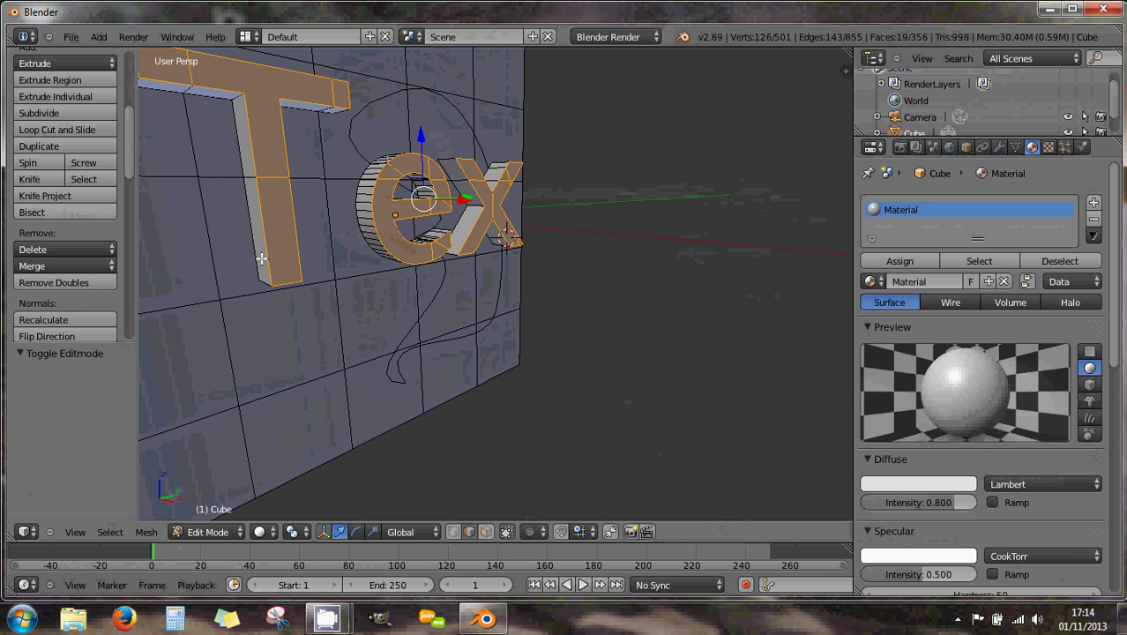
{"action": "mouse_move", "coordinate": [239, 250]}
{"action": "middle_mouse_down"}
{"action": "mouse_move", "coordinate": [257, 233]}
{"action": "mouse_move", "coordinate": [234, 238]}
{"action": "middle_mouse_up"}
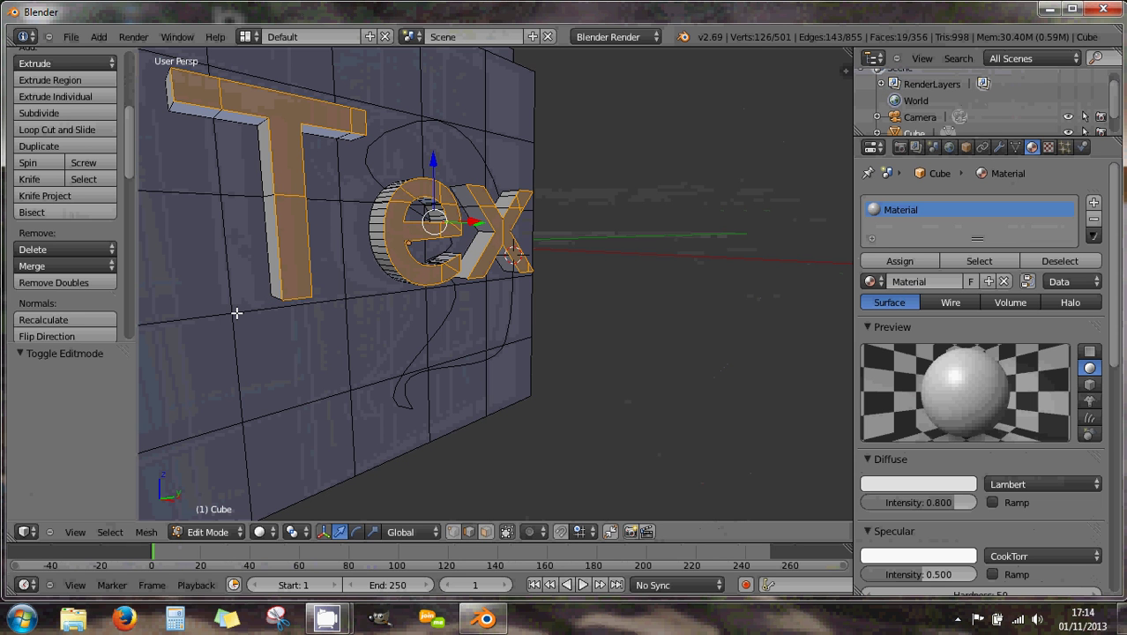
{"action": "middle_click_drag", "start_coordinate": [350, 271], "coordinate": [367, 359]}
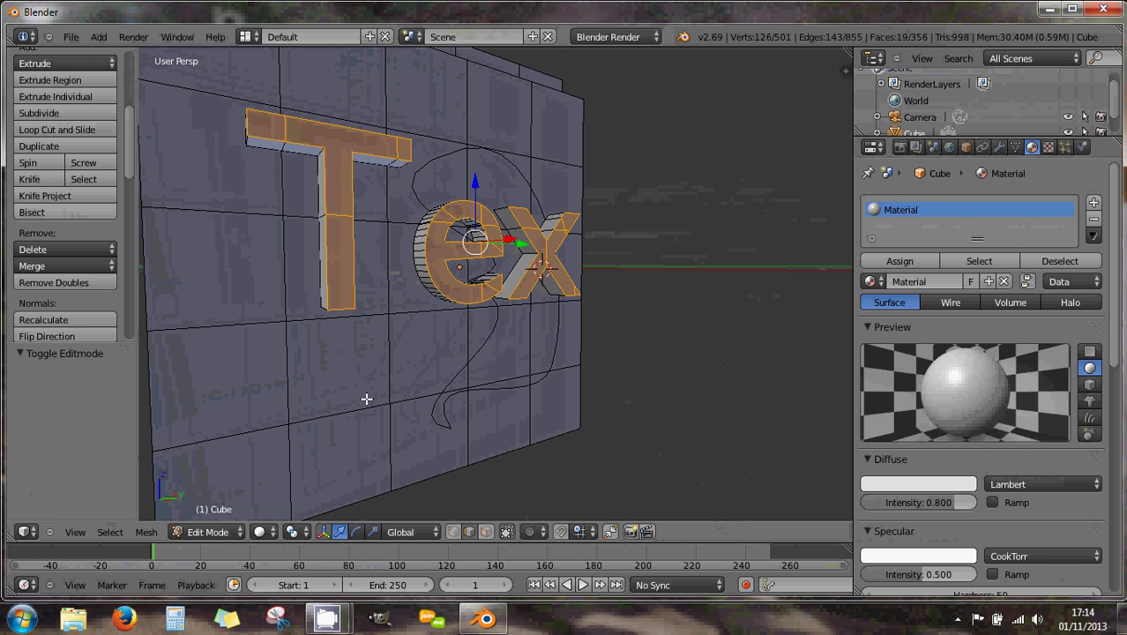
{"action": "key", "text": "a"}
{"action": "key", "text": "ctrl+r"}
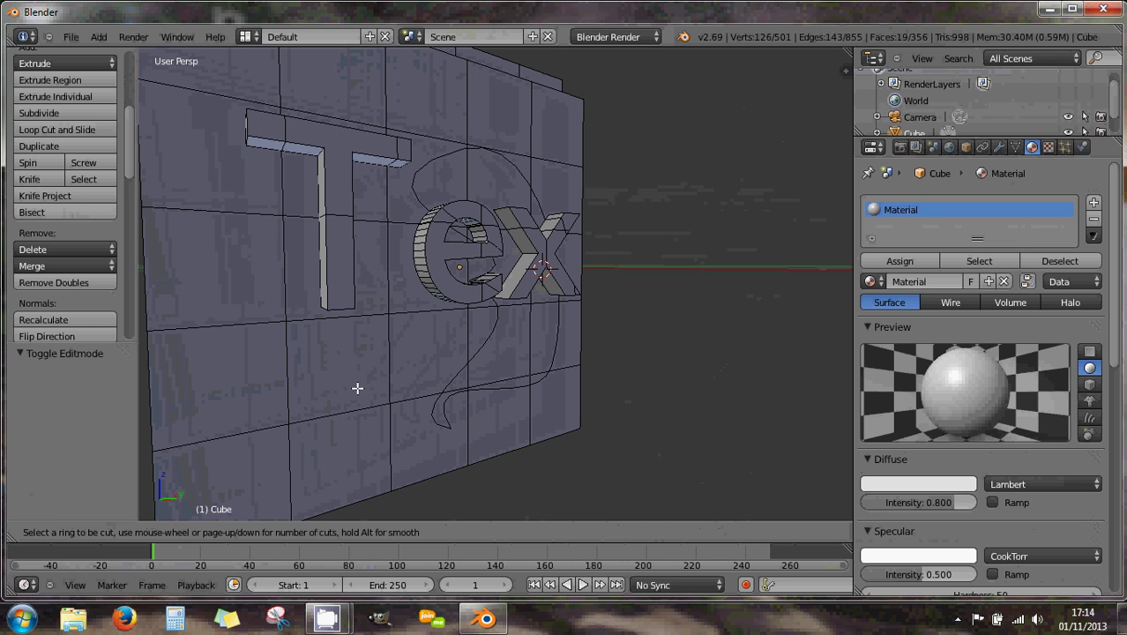
{"action": "left_click", "coordinate": [363, 400]}
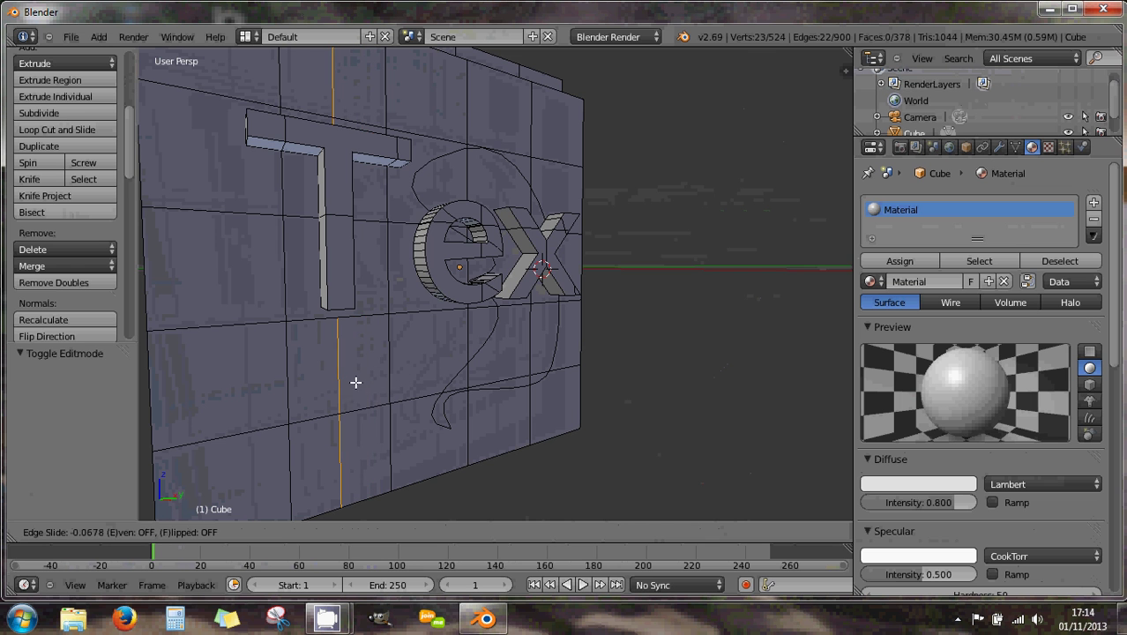
{"action": "left_click", "coordinate": [355, 382]}
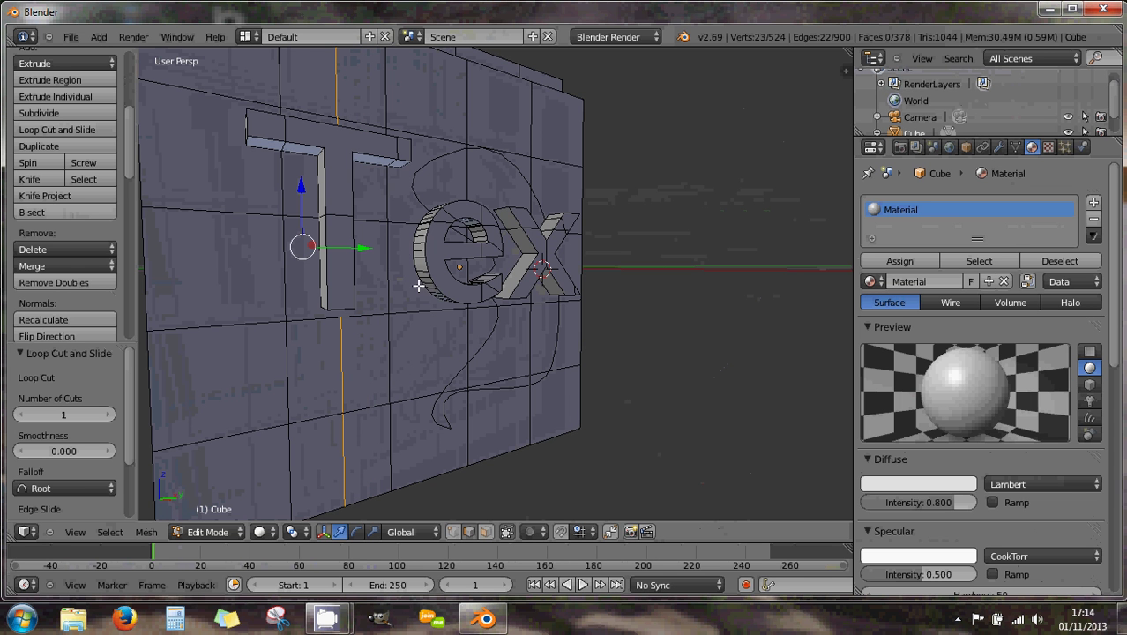
- Select the vertical edge below the gap between the T and the e and move it 0.254 along X
{"action": "mouse_move", "coordinate": [426, 288]}
{"action": "middle_mouse_down"}
{"action": "mouse_move", "coordinate": [360, 282]}
{"action": "mouse_move", "coordinate": [408, 286]}
{"action": "mouse_move", "coordinate": [388, 309]}
{"action": "mouse_move", "coordinate": [414, 307]}
{"action": "middle_mouse_up"}
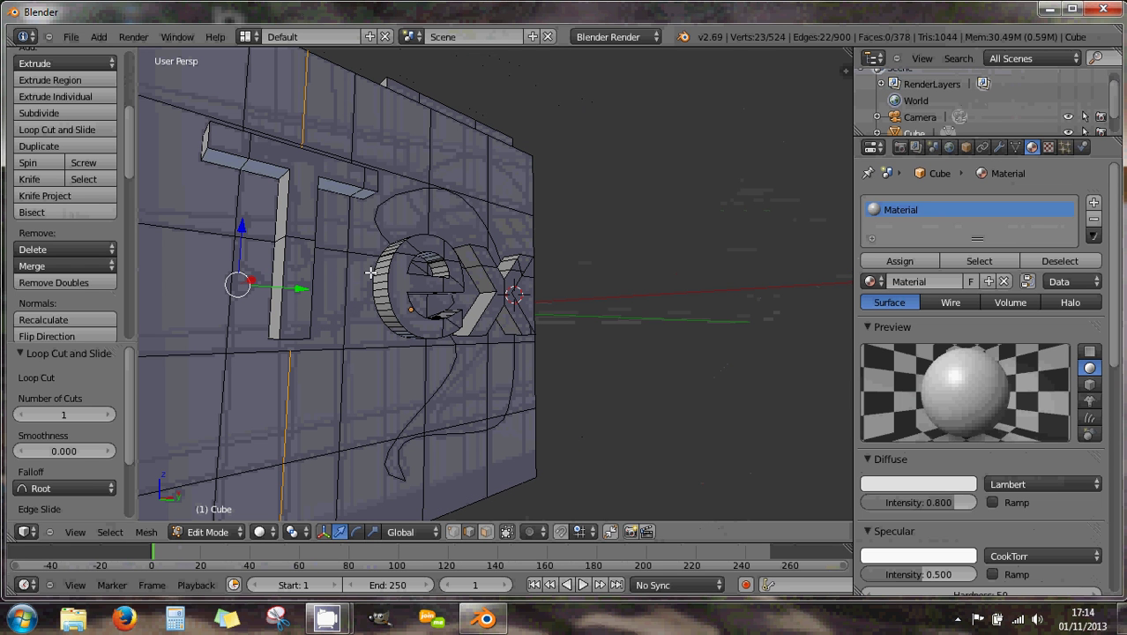
{"action": "middle_click_drag", "start_coordinate": [388, 319], "coordinate": [317, 406]}
{"action": "right_click", "coordinate": [389, 365]}
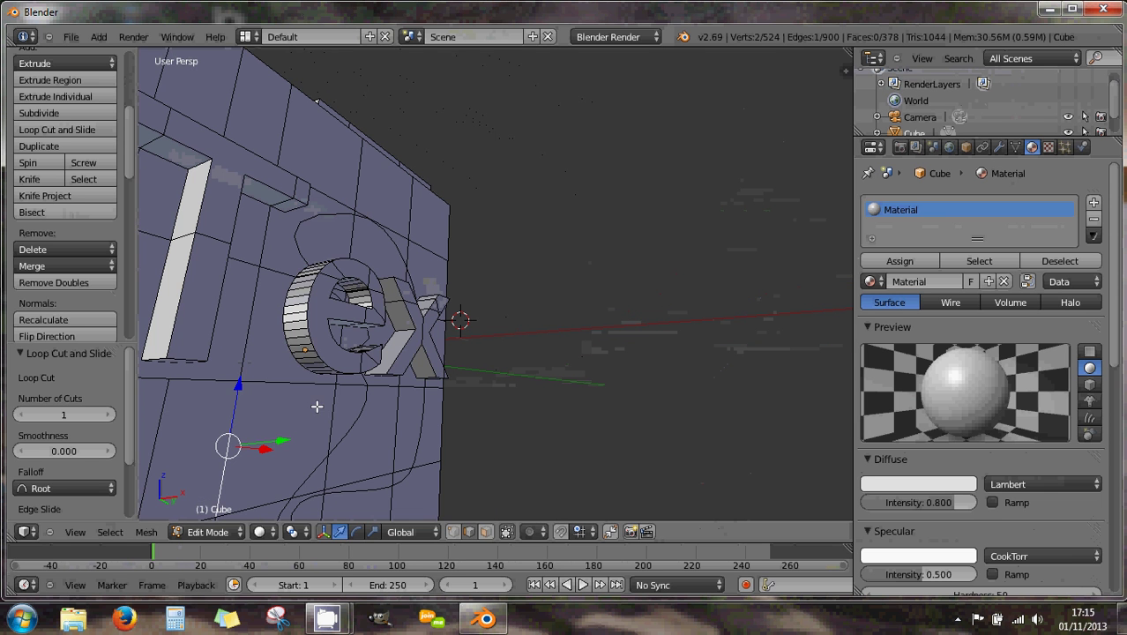
{"action": "left_click_drag", "start_coordinate": [261, 449], "coordinate": [298, 470]}
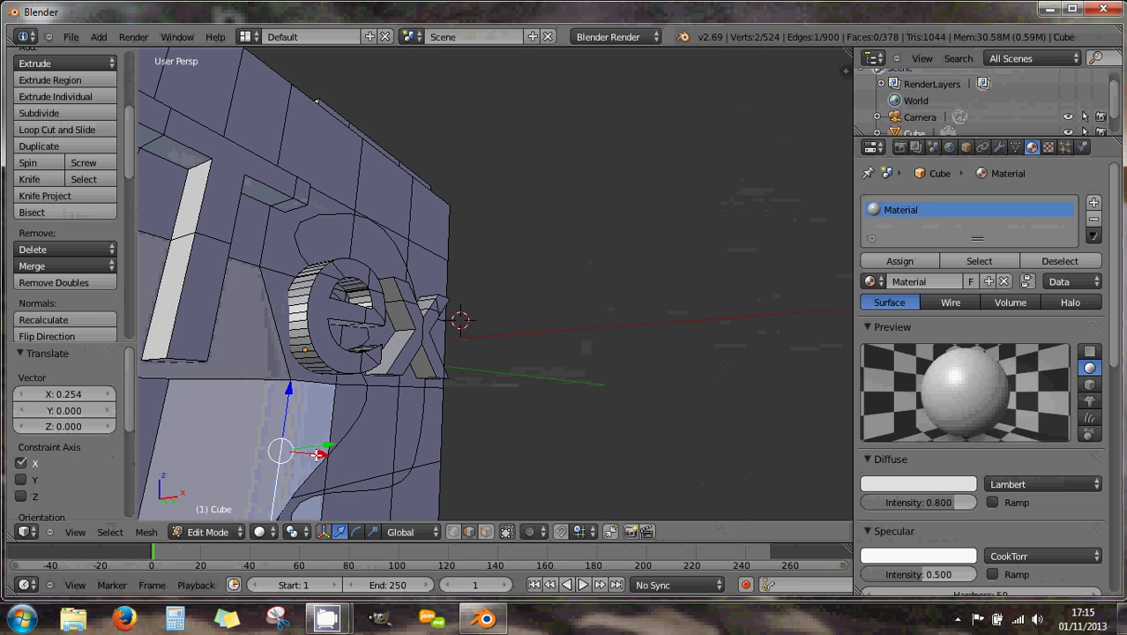
- Switch the viewport shading to Rendered with the lettered face and its pulled-out edge in view
{"action": "middle_click_drag", "start_coordinate": [297, 469], "coordinate": [361, 456]}
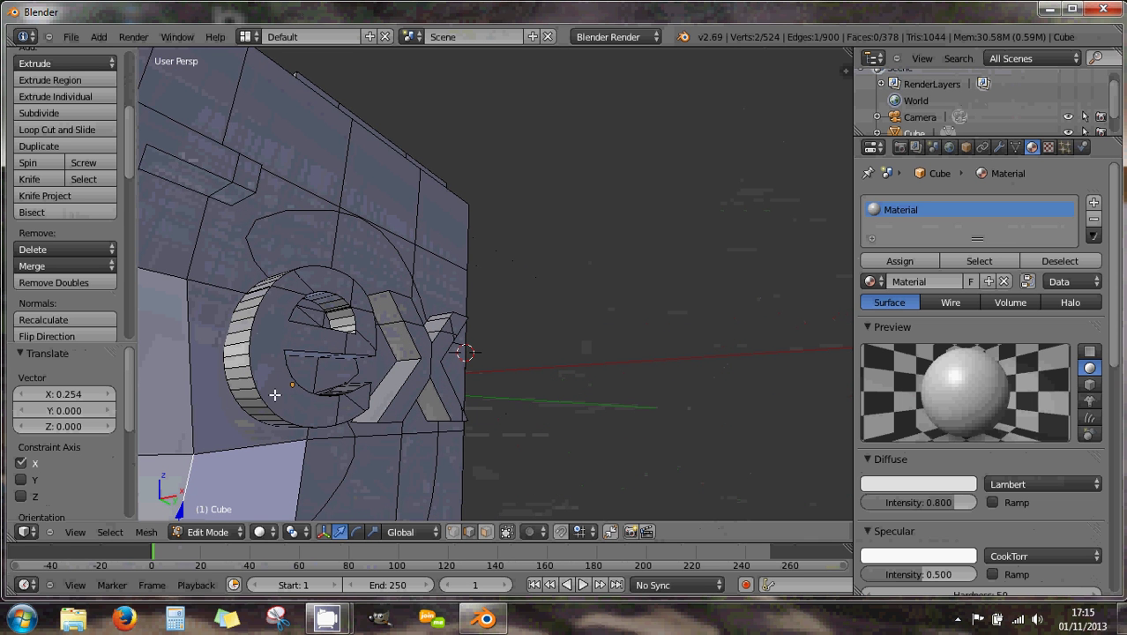
{"action": "middle_click_drag", "start_coordinate": [274, 393], "coordinate": [374, 350]}
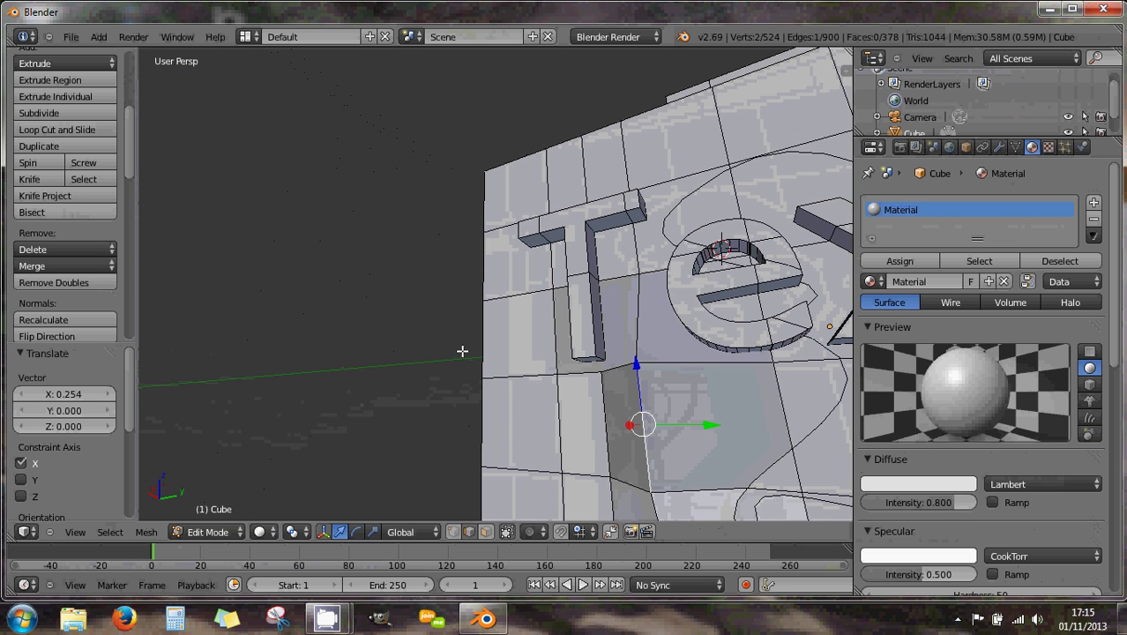
{"action": "middle_click_drag", "start_coordinate": [571, 339], "coordinate": [637, 337]}
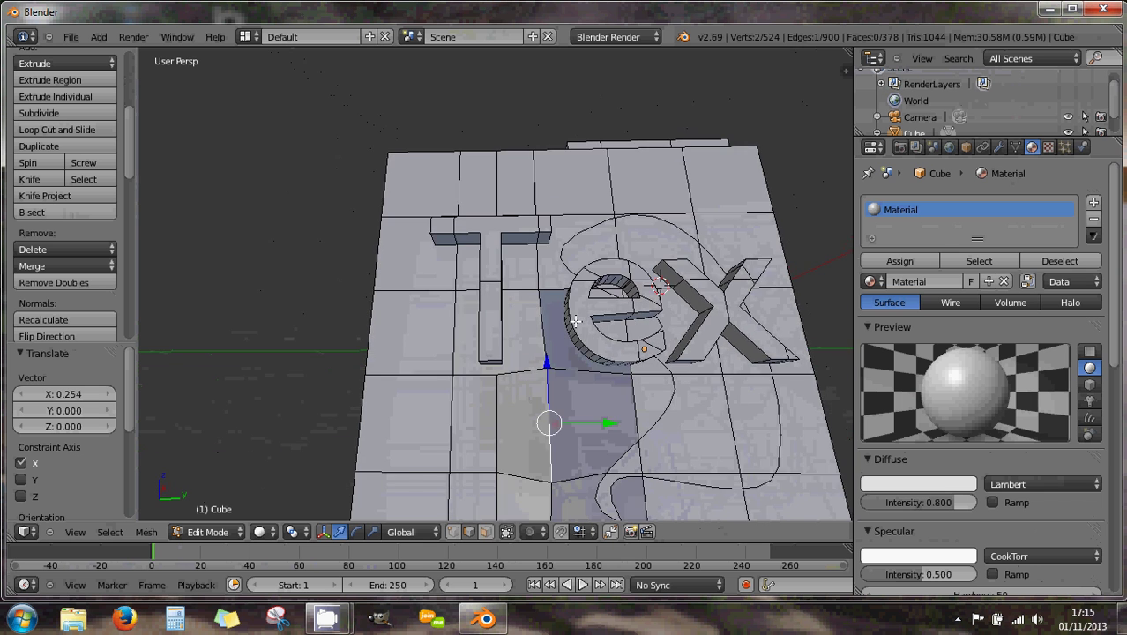
{"action": "middle_click_drag", "start_coordinate": [529, 322], "coordinate": [423, 374]}
{"action": "scroll", "coordinate": [534, 325], "scroll_direction": "up", "scroll_amount": 3}
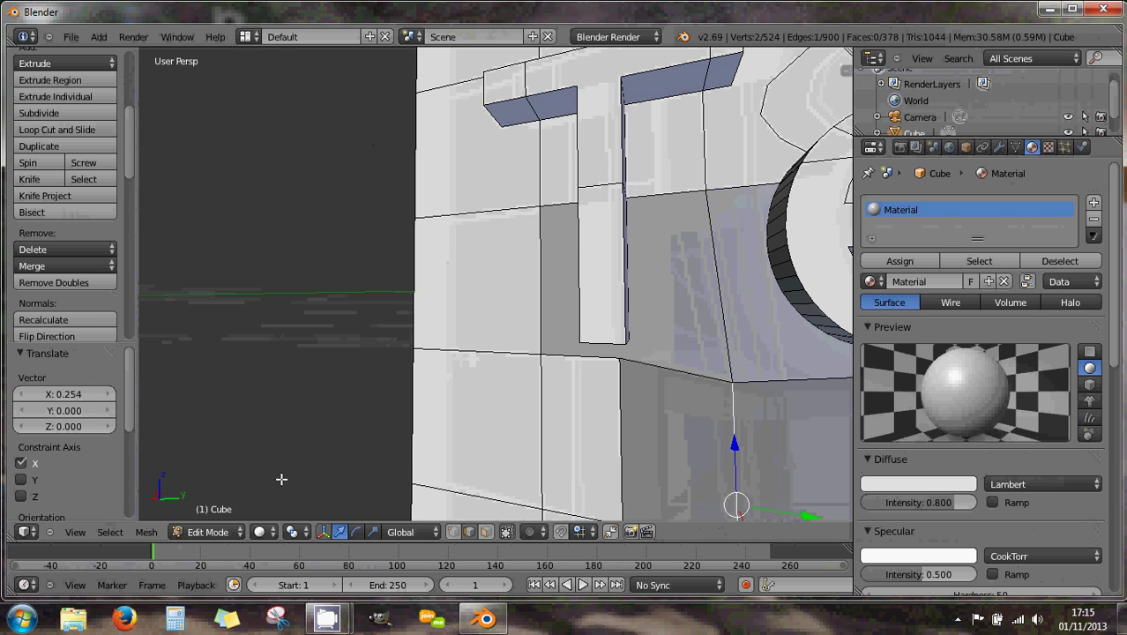
{"action": "left_click", "coordinate": [298, 534]}
{"action": "left_click", "coordinate": [260, 531]}
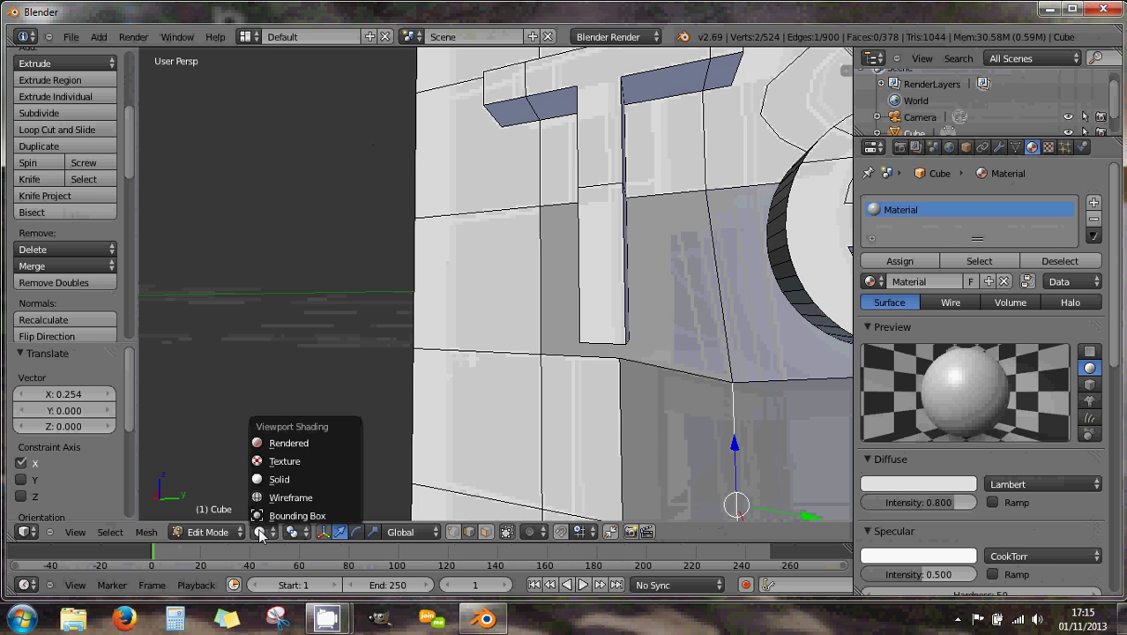
{"action": "left_click", "coordinate": [274, 436]}
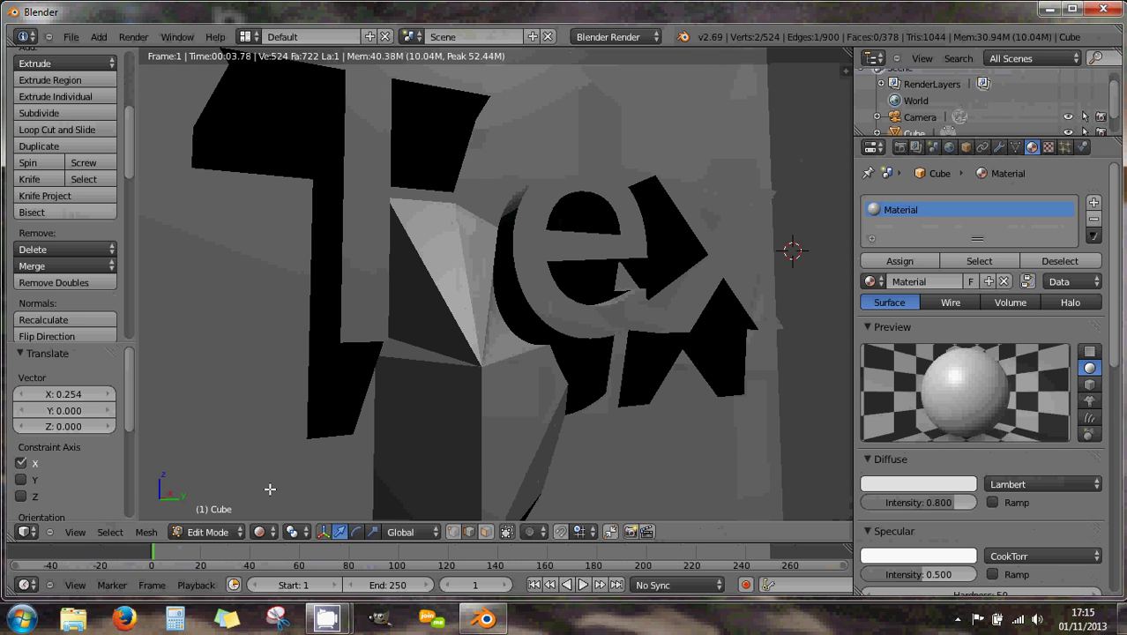
- Look at the lettering in Texture viewport shading and return to Rendered shading
{"action": "left_click", "coordinate": [259, 531]}
{"action": "left_click", "coordinate": [268, 461]}
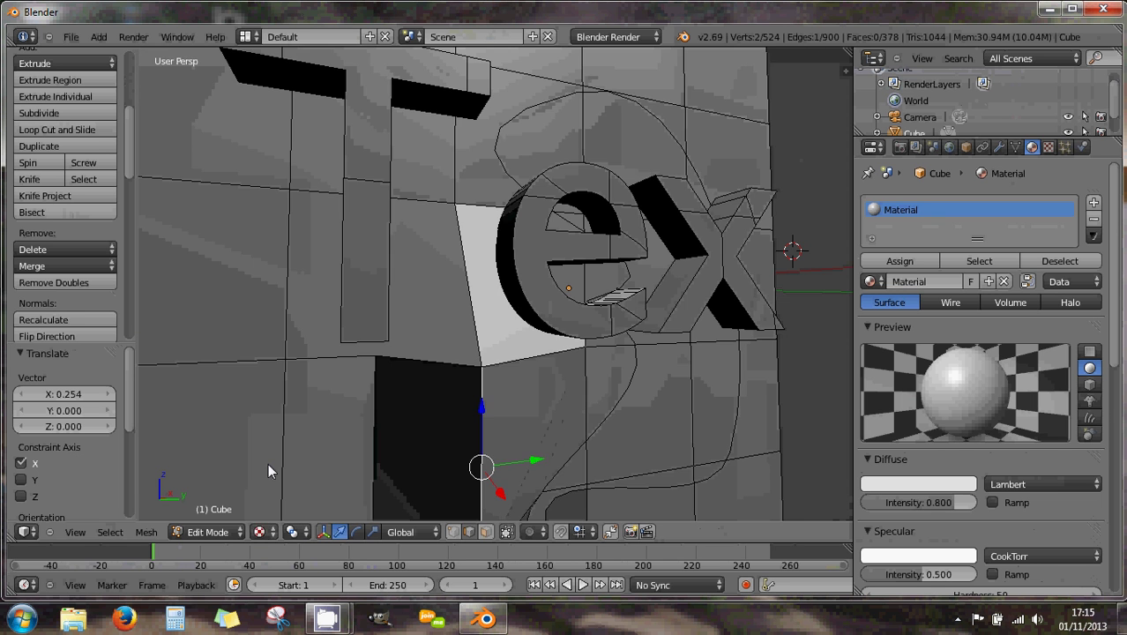
{"action": "mouse_move", "coordinate": [463, 401]}
{"action": "middle_mouse_down"}
{"action": "mouse_move", "coordinate": [470, 368]}
{"action": "mouse_move", "coordinate": [380, 390]}
{"action": "mouse_move", "coordinate": [478, 390]}
{"action": "middle_mouse_up"}
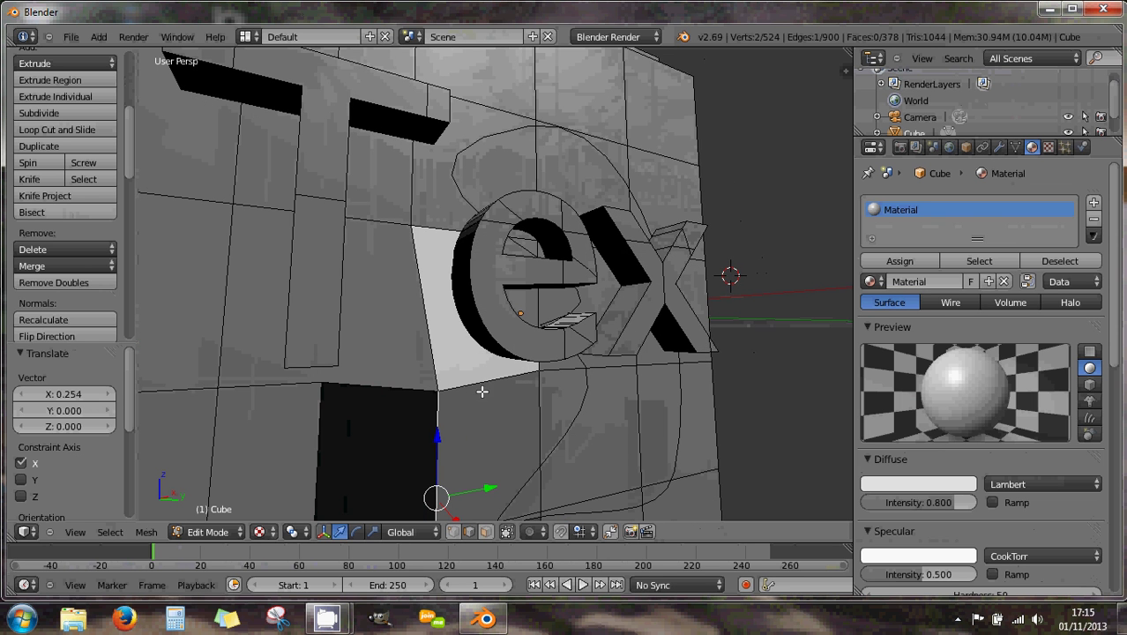
{"action": "left_click", "coordinate": [259, 531]}
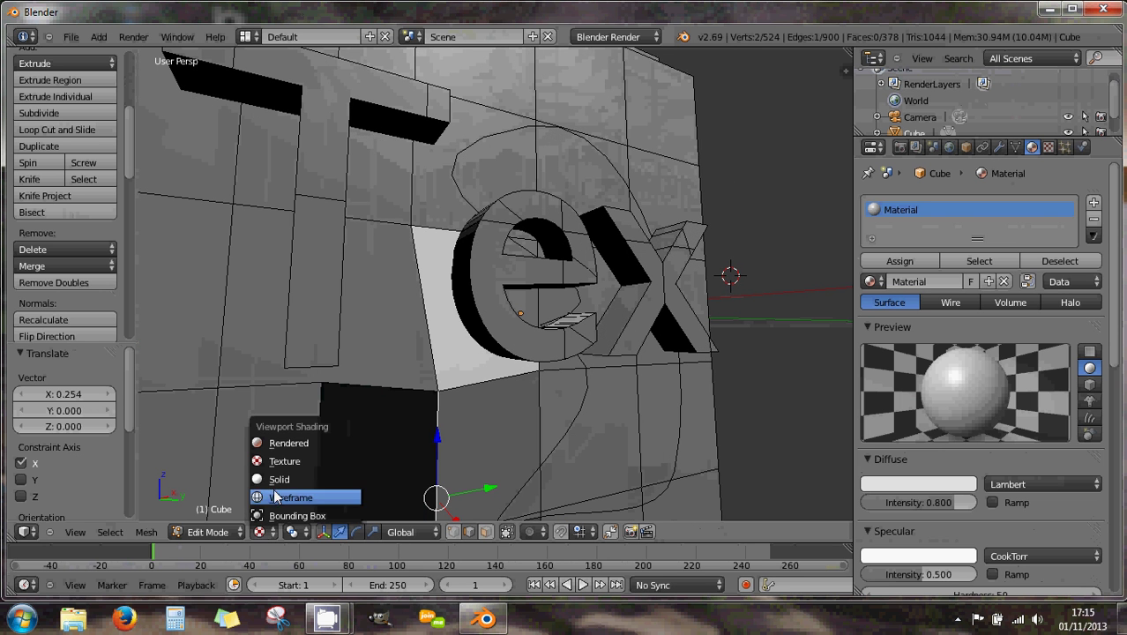
{"action": "left_click", "coordinate": [273, 443]}
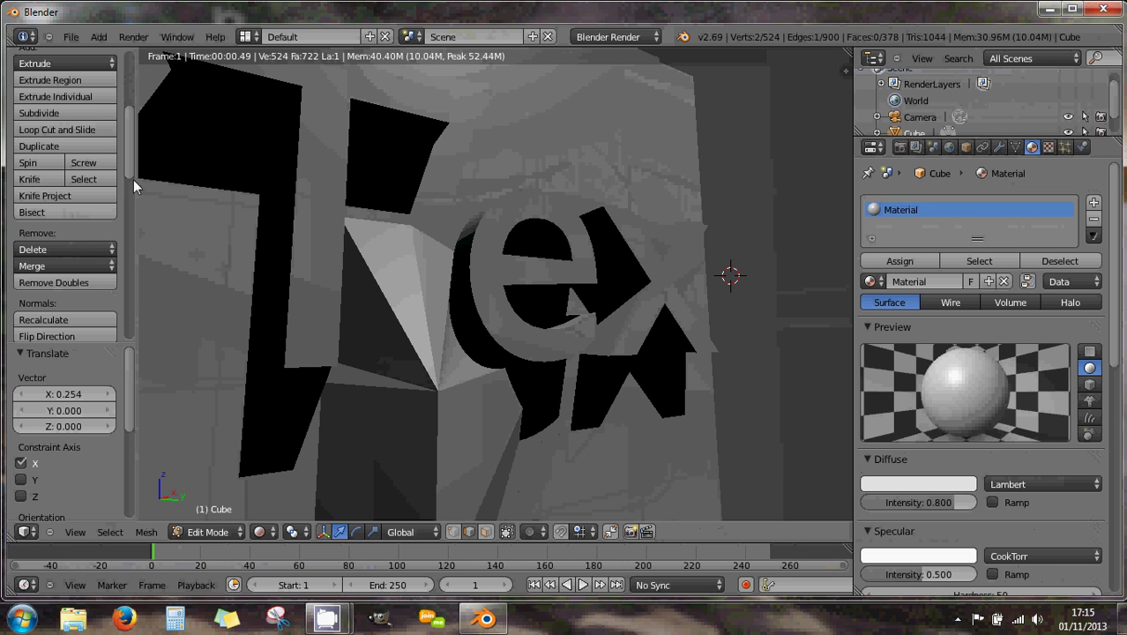
- Select the cube's entire mesh and apply smooth shading to it
{"action": "left_click_drag", "start_coordinate": [132, 164], "coordinate": [130, 220]}
{"action": "left_click", "coordinate": [42, 223]}
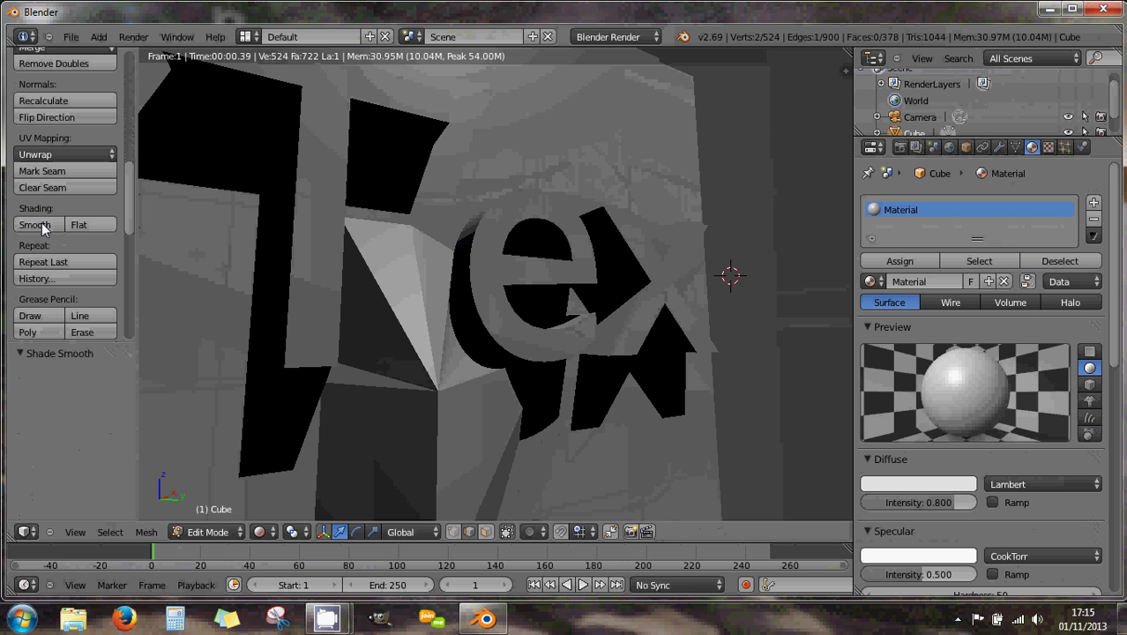
{"action": "key", "text": "a"}
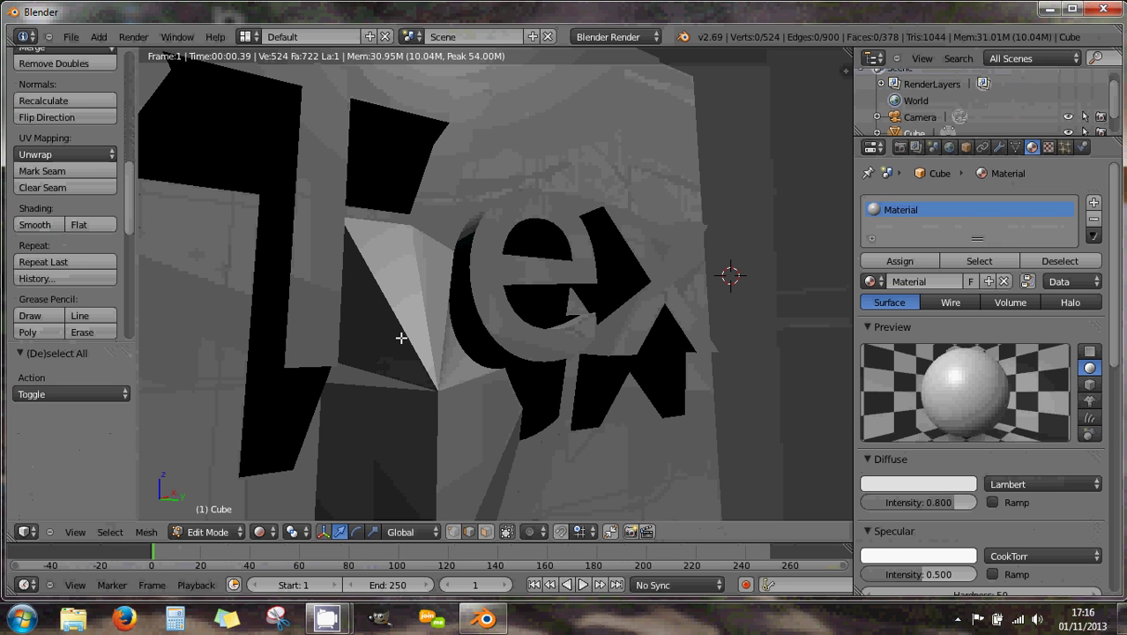
{"action": "left_click", "coordinate": [55, 225]}
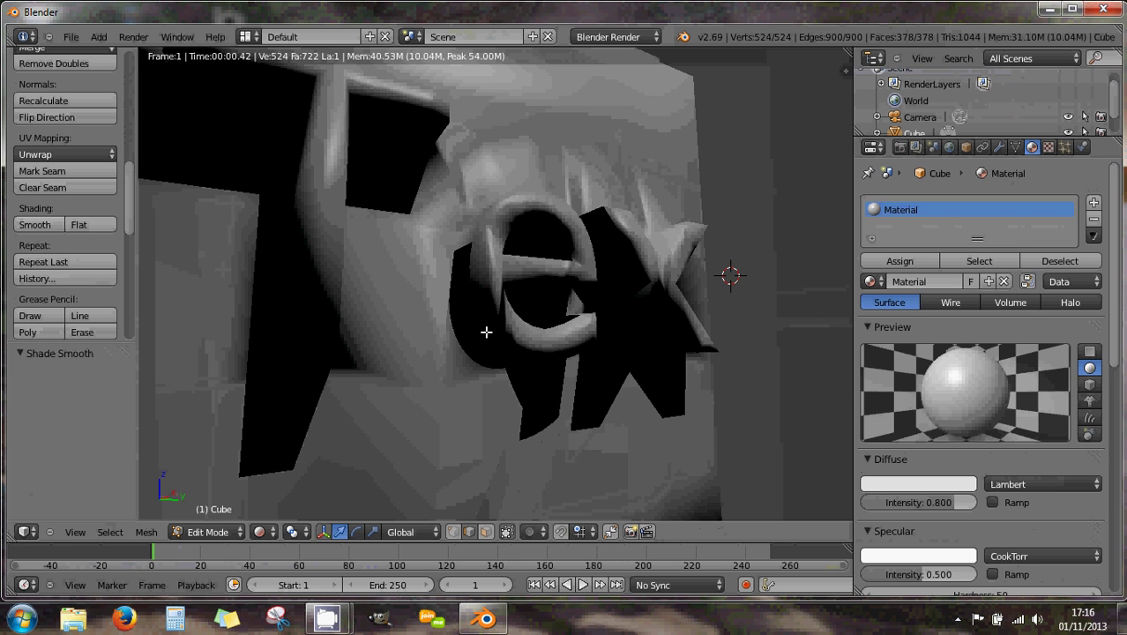
{"action": "middle_click_drag", "start_coordinate": [486, 322], "coordinate": [467, 310]}
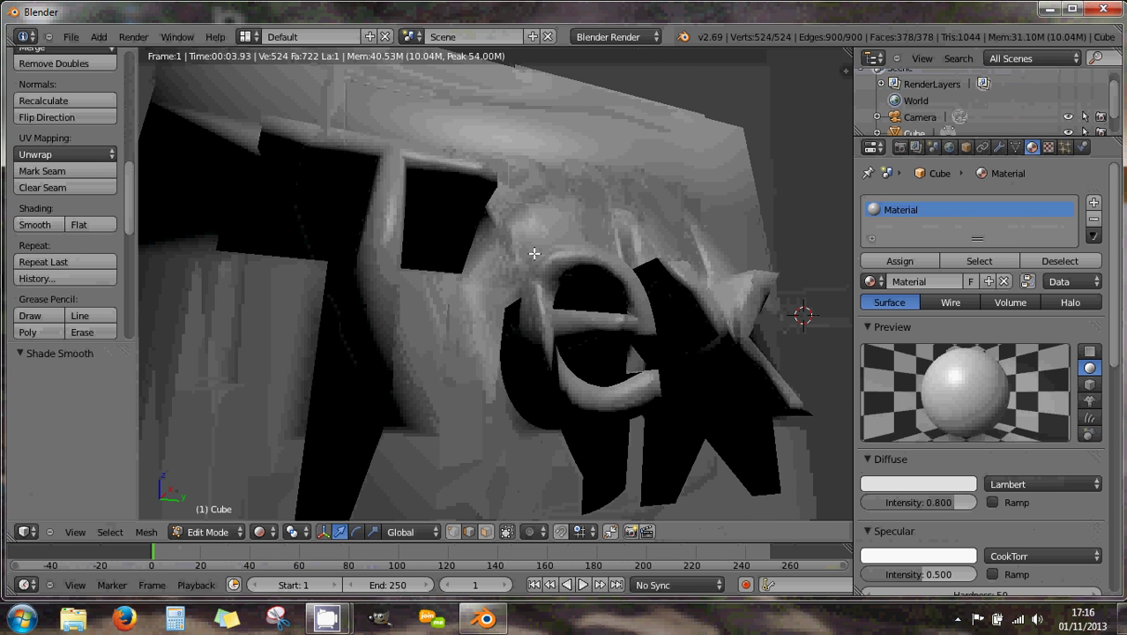
- Add an Edge Split modifier to the smooth-shaded cube and check the lettering in the rendered view
{"action": "left_click", "coordinate": [999, 147]}
{"action": "left_click", "coordinate": [929, 202]}
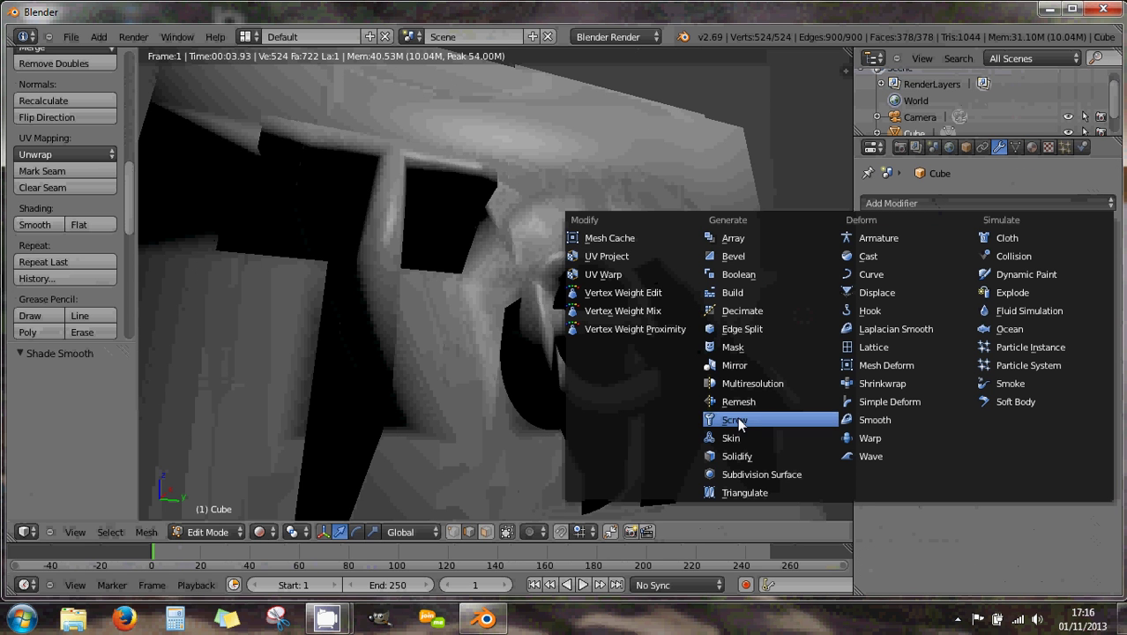
{"action": "left_click", "coordinate": [732, 332]}
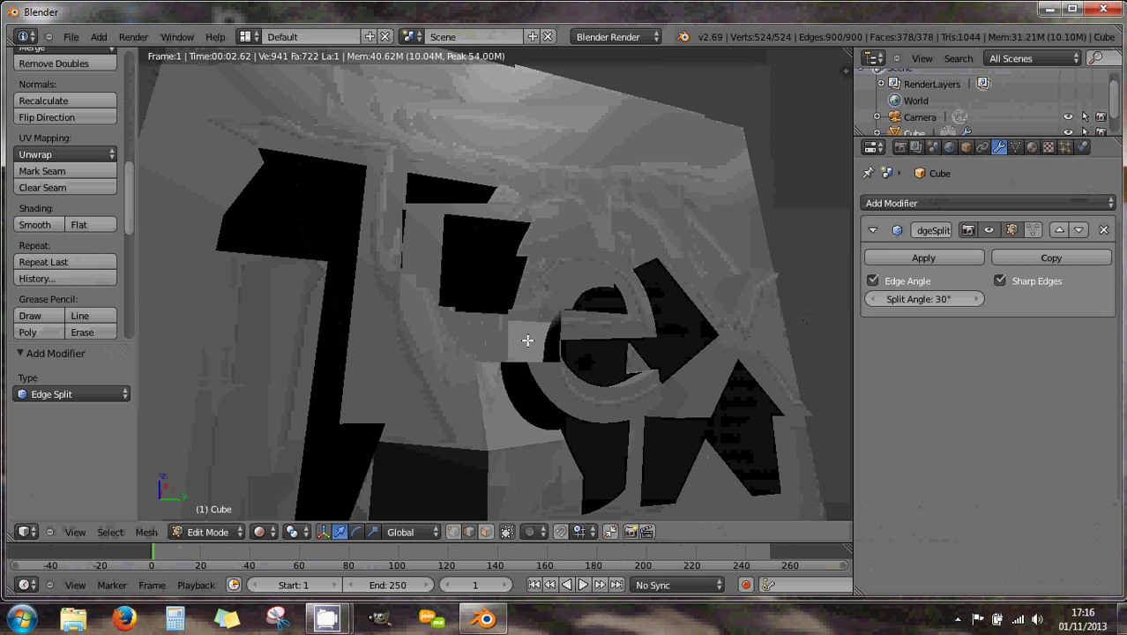
{"action": "middle_click_drag", "start_coordinate": [538, 347], "coordinate": [537, 350]}
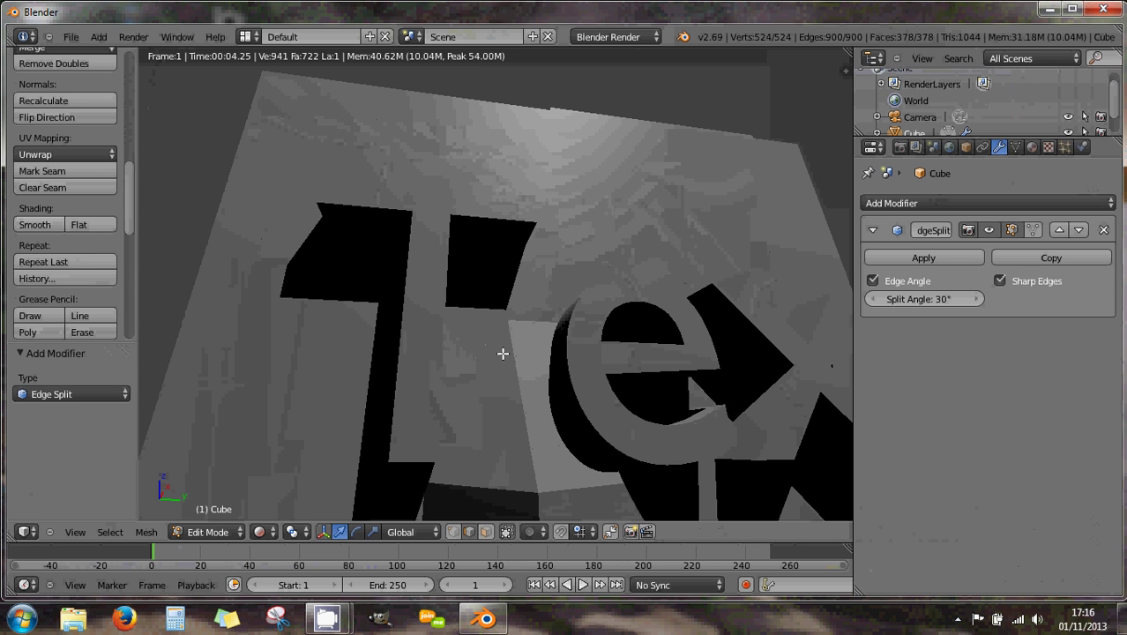
{"action": "scroll", "coordinate": [542, 429], "scroll_direction": "down", "scroll_amount": 2}
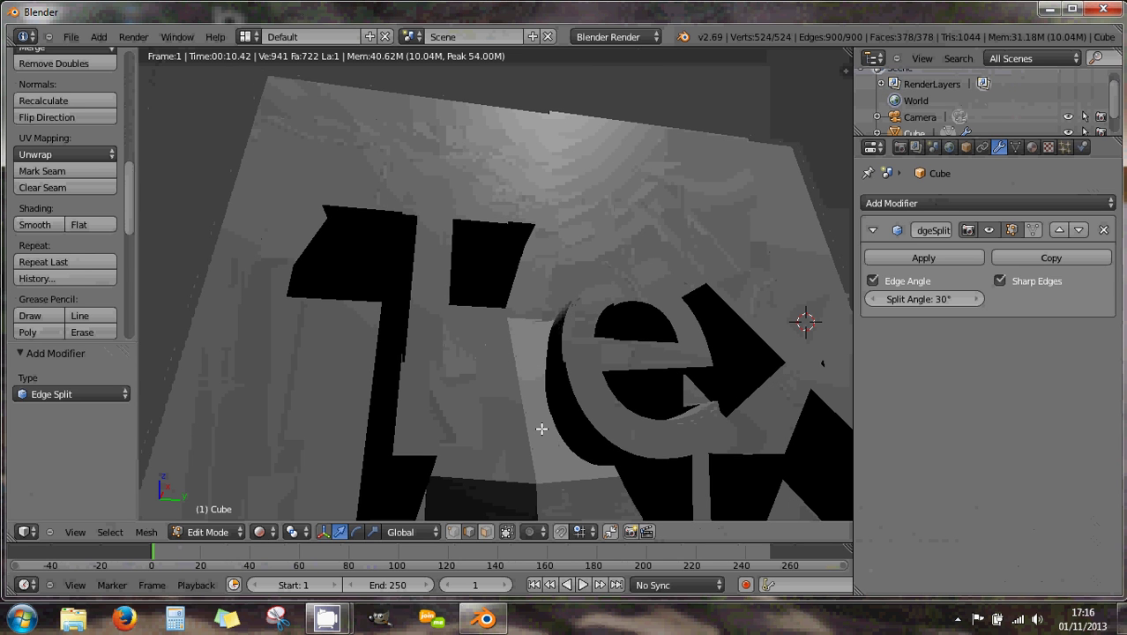
{"action": "scroll", "coordinate": [538, 407], "scroll_direction": "down", "scroll_amount": 1}
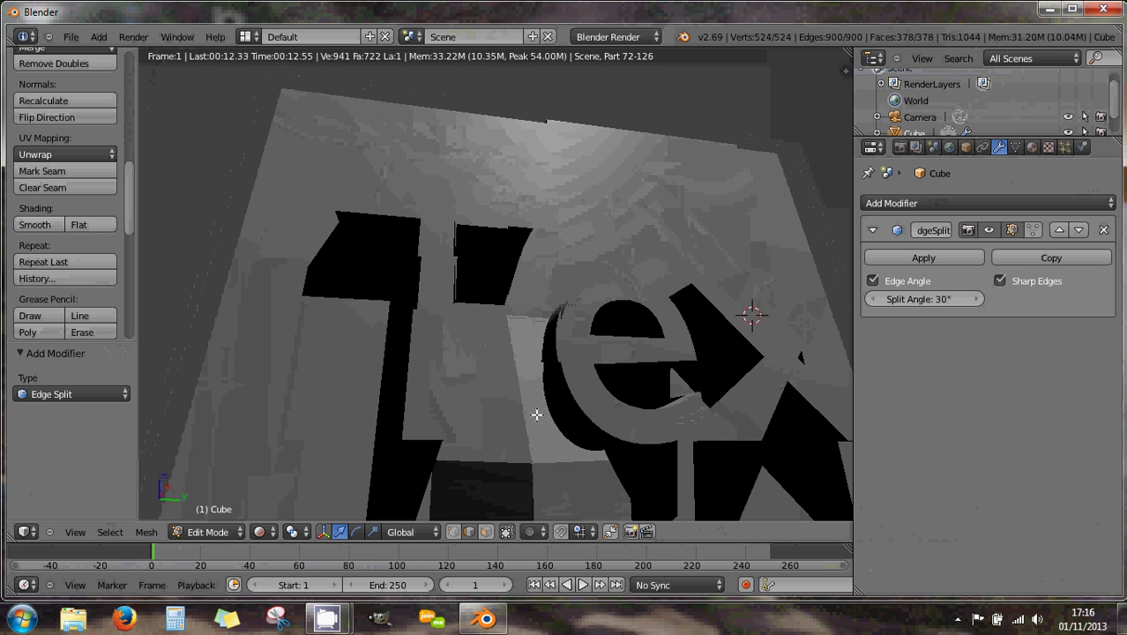
- Try split angles of 180° and 69° on the Edge Split modifier, settle on 72°, and compare the lettering's rendered shading
{"action": "scroll", "coordinate": [535, 420], "scroll_direction": "down", "scroll_amount": 2}
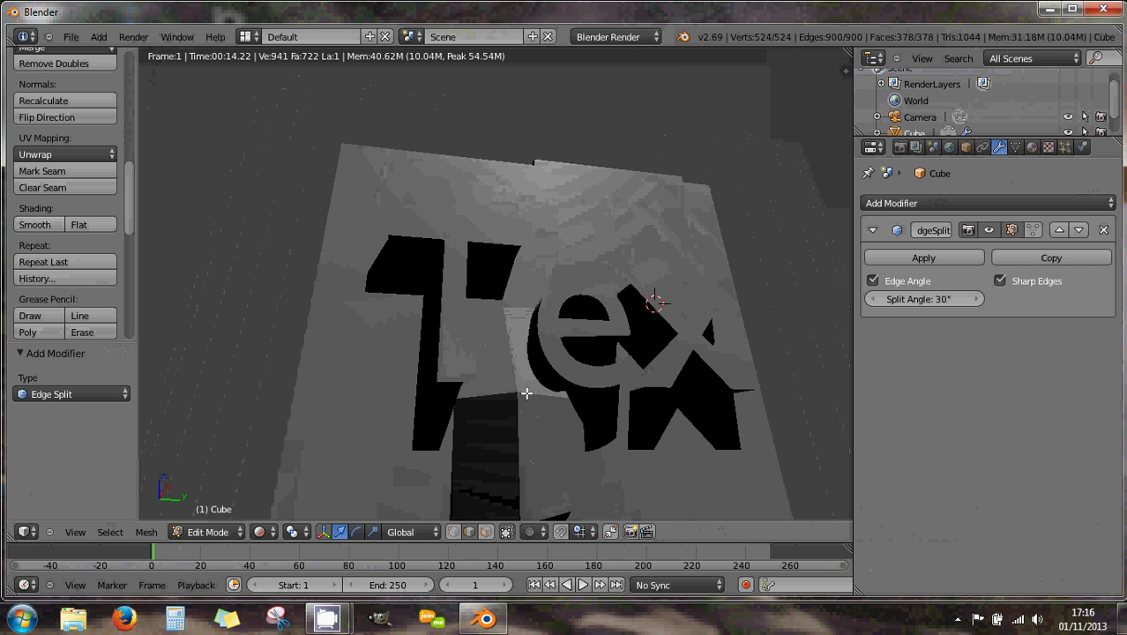
{"action": "middle_click_drag", "start_coordinate": [531, 422], "coordinate": [569, 420]}
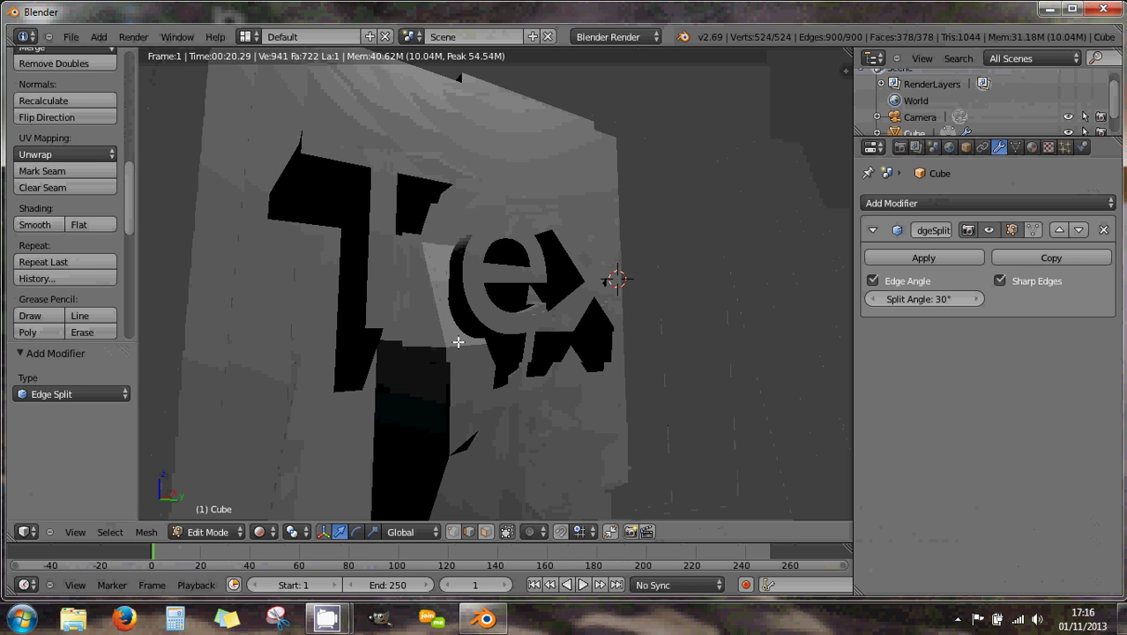
{"action": "scroll", "coordinate": [458, 342], "scroll_direction": "up", "scroll_amount": 2}
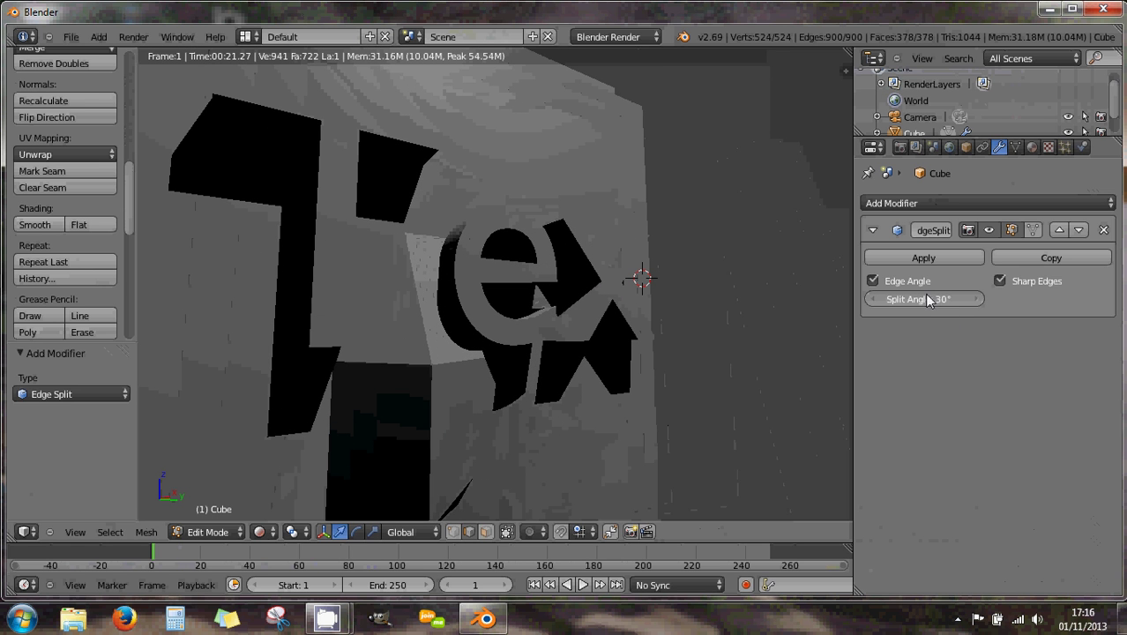
{"action": "mouse_move", "coordinate": [926, 294]}
{"action": "left_mouse_down"}
{"action": "mouse_move", "coordinate": [939, 297]}
{"action": "mouse_move", "coordinate": [856, 302]}
{"action": "mouse_move", "coordinate": [923, 307]}
{"action": "left_mouse_up"}
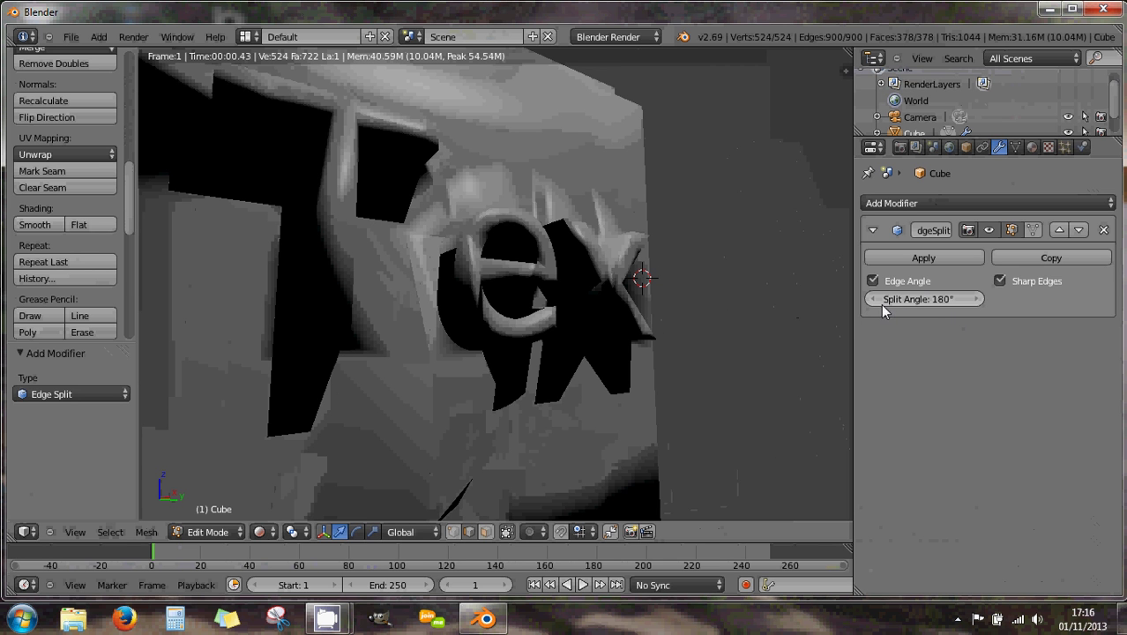
{"action": "left_click_drag", "start_coordinate": [881, 305], "coordinate": [785, 303]}
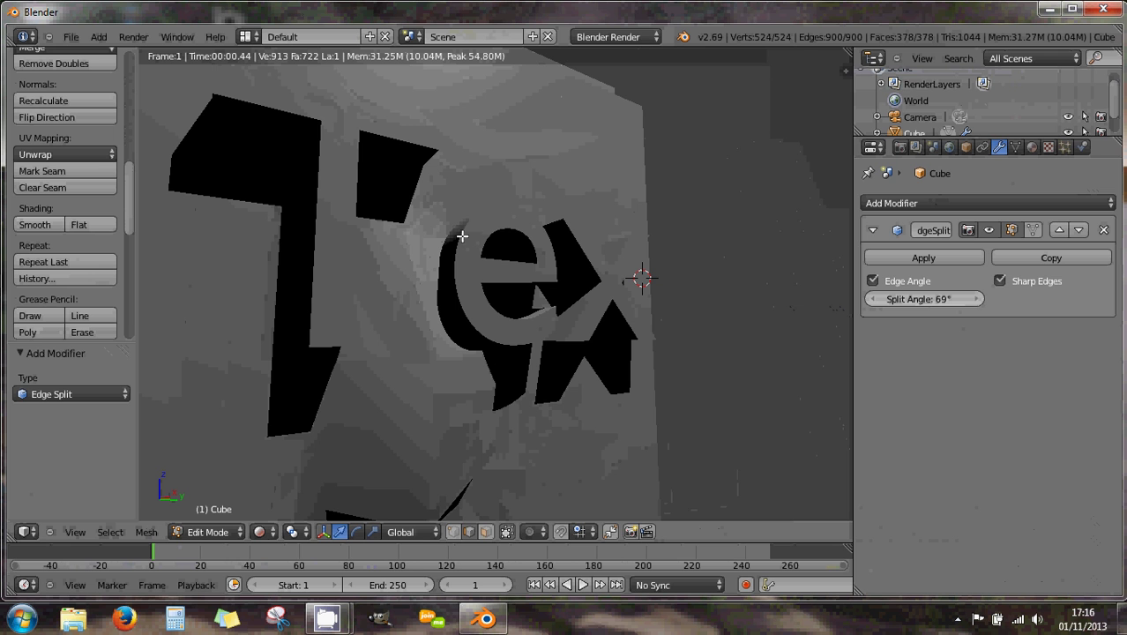
{"action": "left_click", "coordinate": [975, 298]}
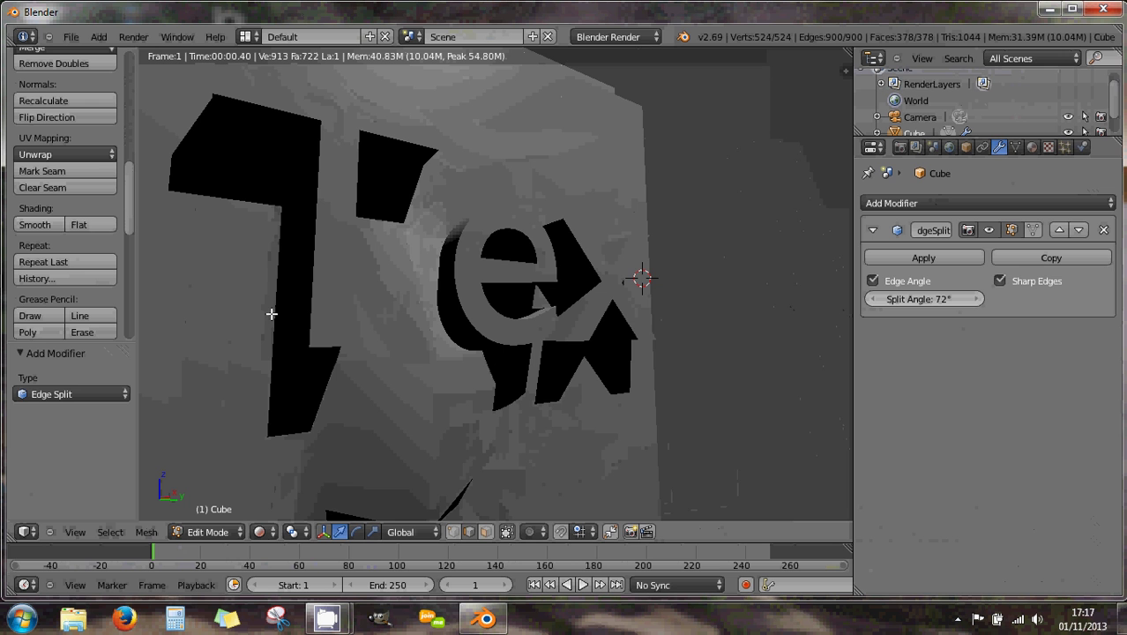
{"action": "scroll", "coordinate": [332, 317], "scroll_direction": "down", "scroll_amount": 1}
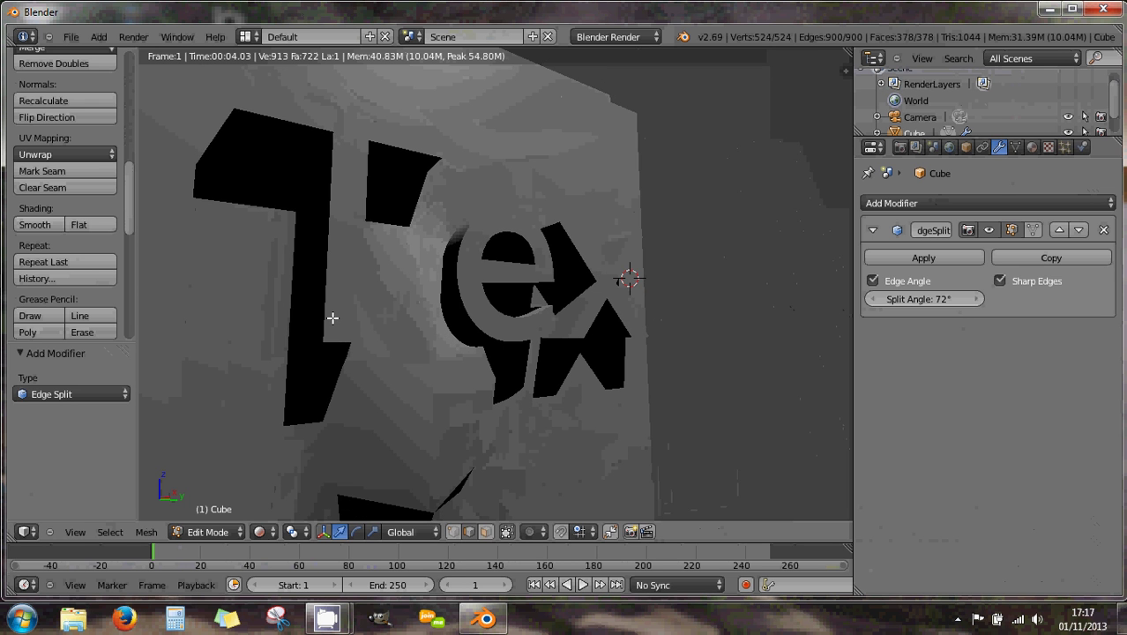
{"action": "scroll", "coordinate": [333, 318], "scroll_direction": "down", "scroll_amount": 1}
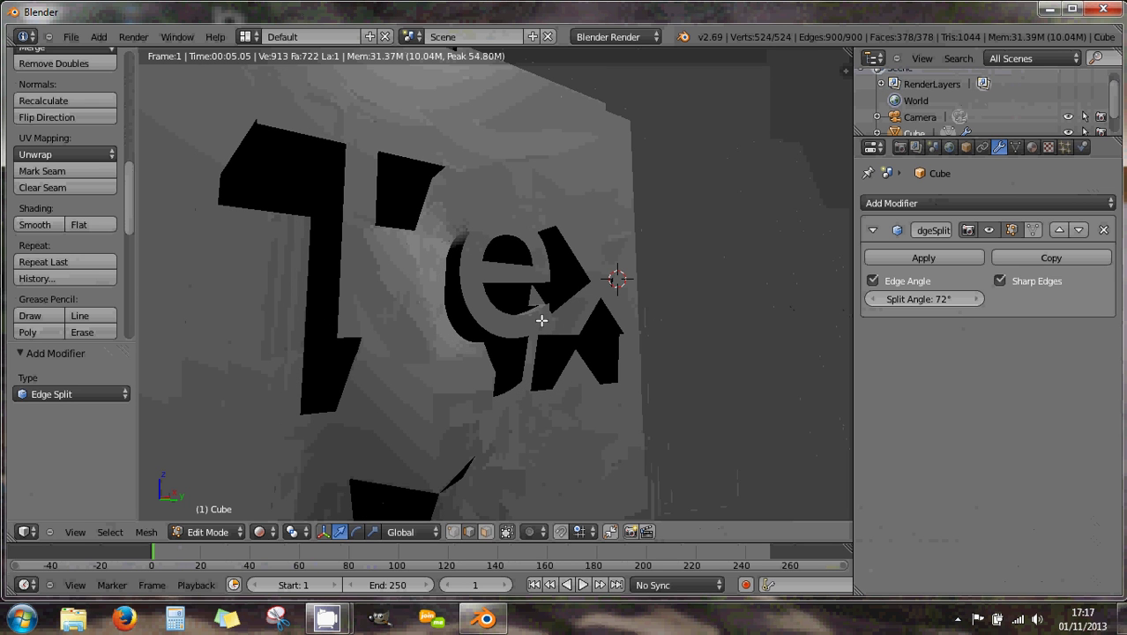
- Switch the viewport to Solid shading and enable Matcap display with the red glossy sphere material
{"action": "left_click", "coordinate": [846, 76]}
{"action": "scroll", "coordinate": [766, 352], "scroll_direction": "down", "scroll_amount": 8}
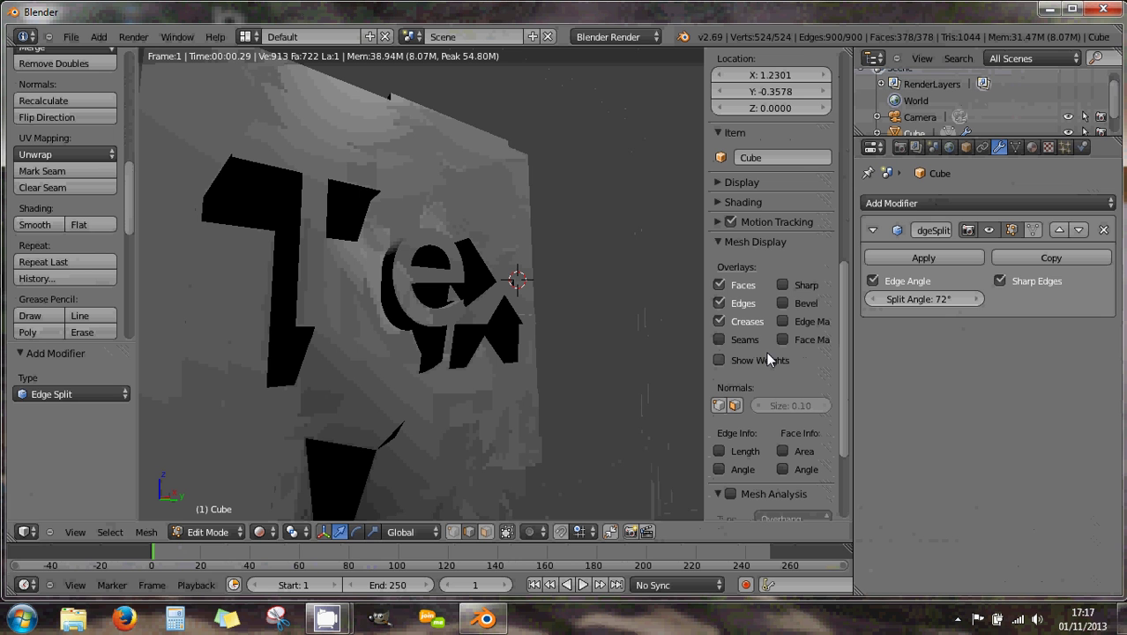
{"action": "left_click", "coordinate": [261, 531]}
{"action": "left_click", "coordinate": [270, 477]}
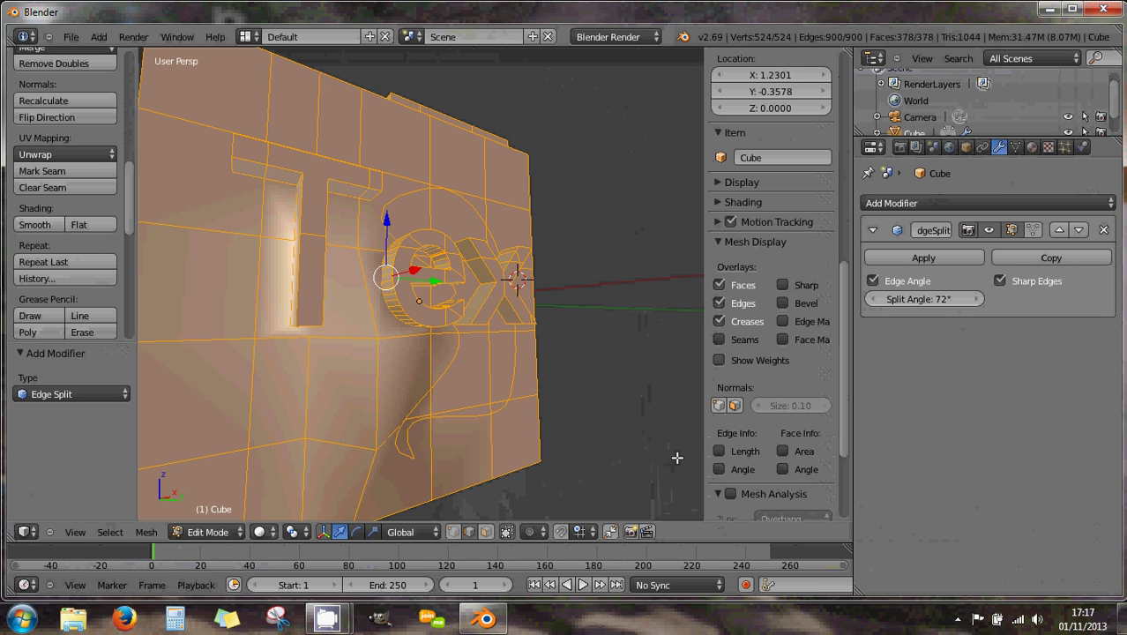
{"action": "scroll", "coordinate": [757, 387], "scroll_direction": "down", "scroll_amount": 3}
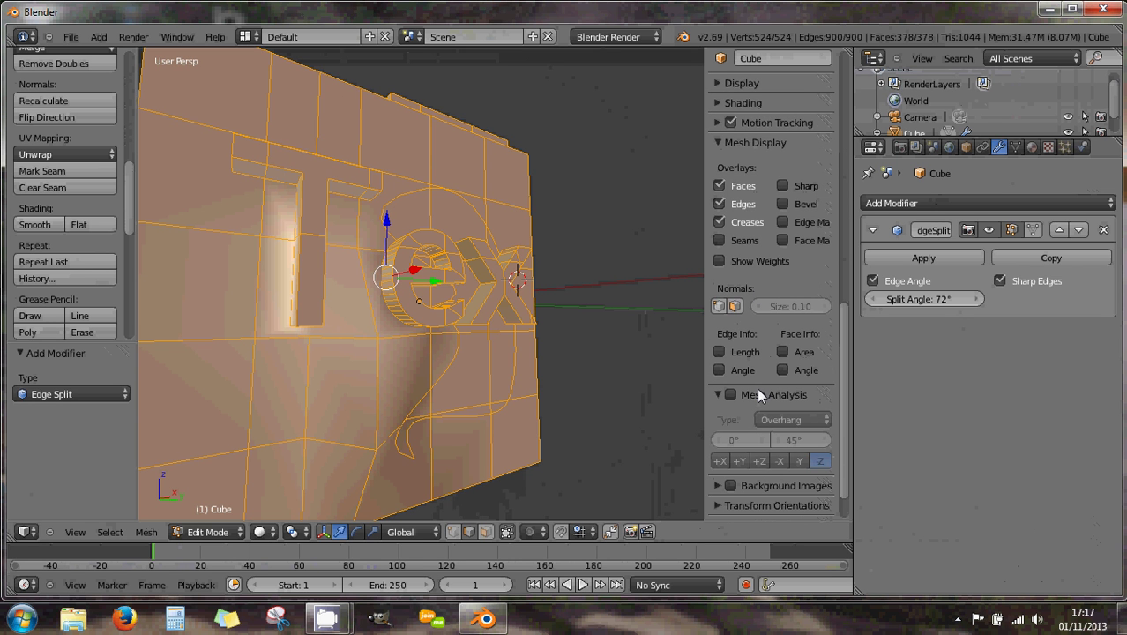
{"action": "left_click", "coordinate": [719, 103]}
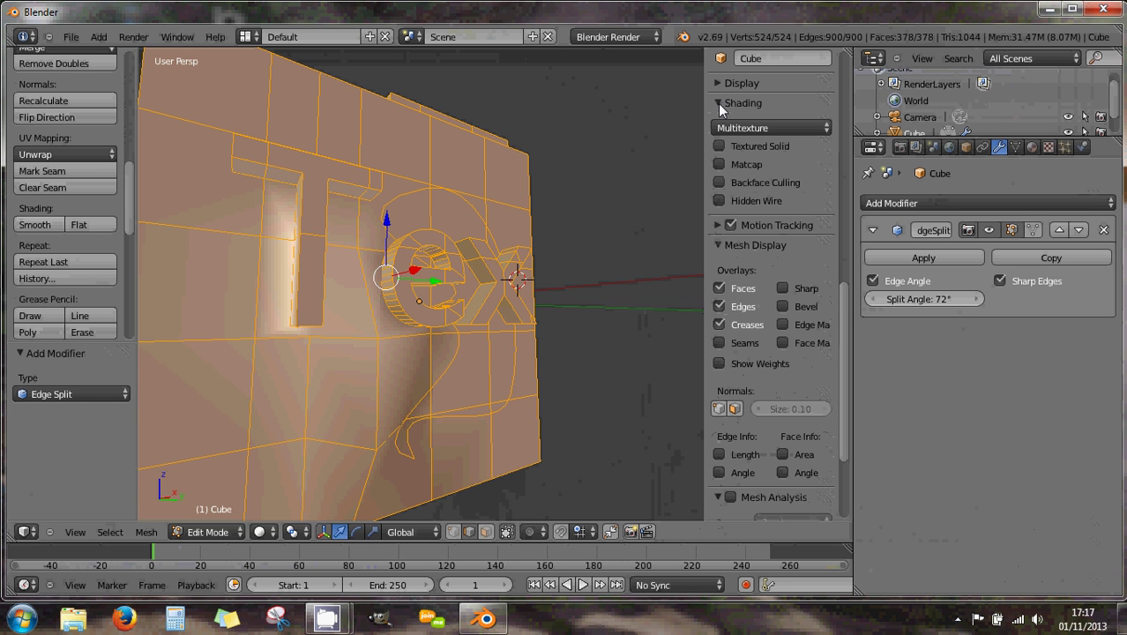
{"action": "left_click", "coordinate": [721, 164]}
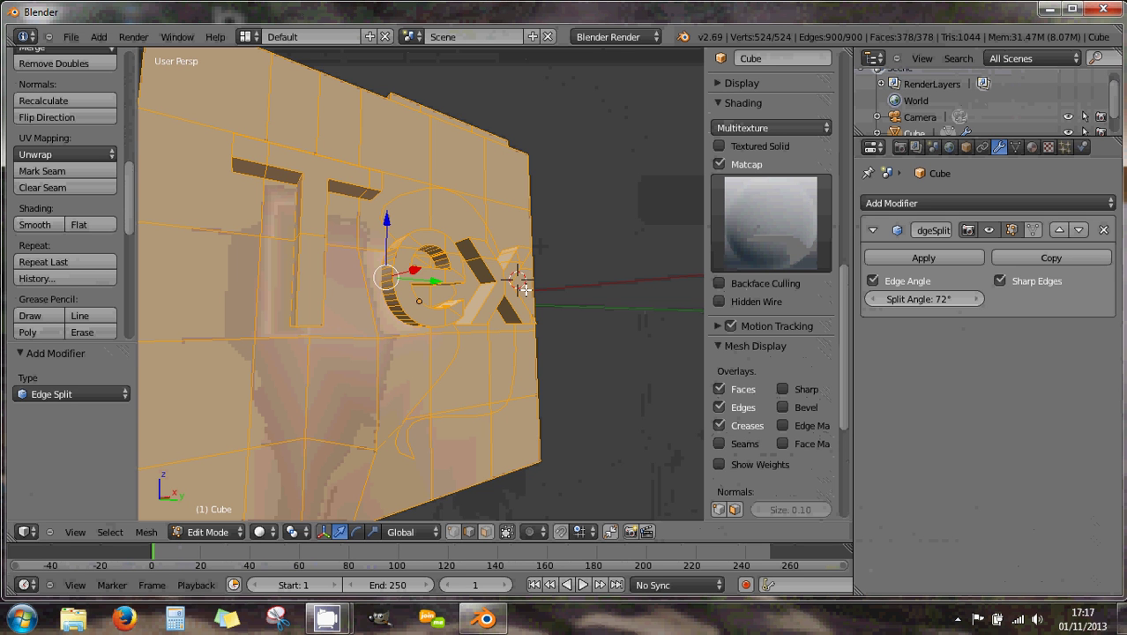
{"action": "middle_click_drag", "start_coordinate": [604, 303], "coordinate": [681, 287]}
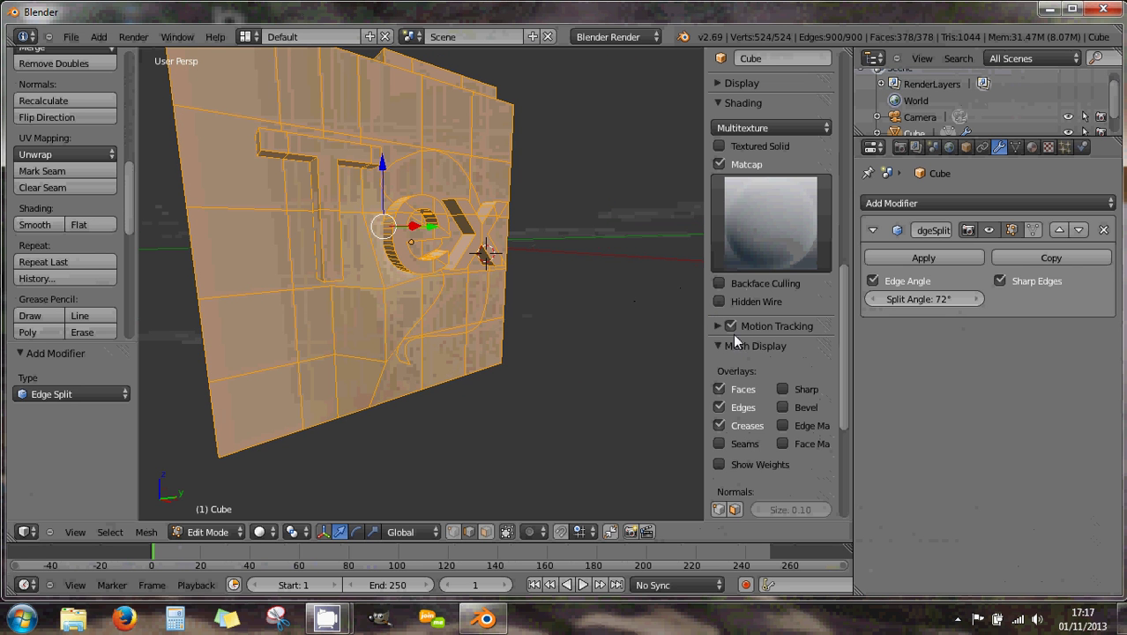
{"action": "left_click", "coordinate": [757, 226]}
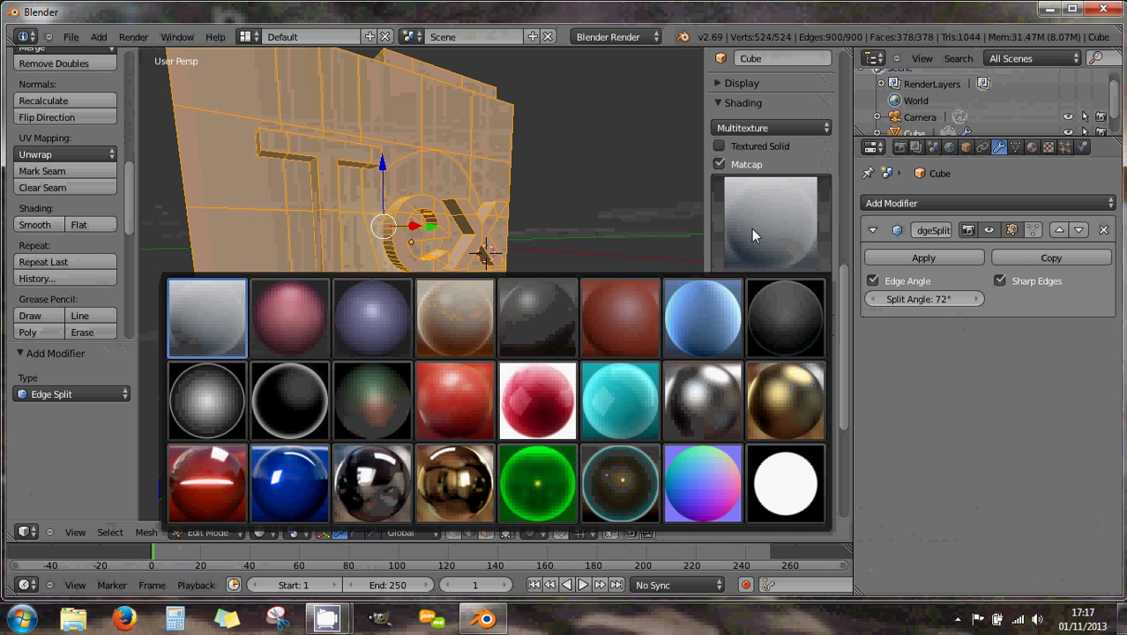
{"action": "left_click", "coordinate": [464, 396]}
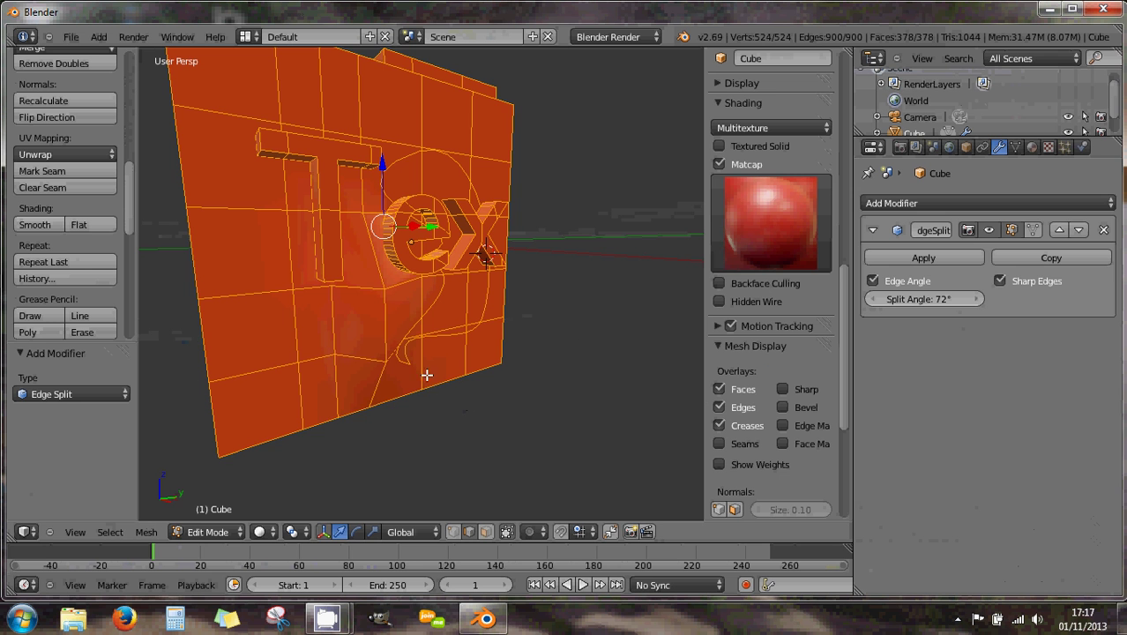
- Switch the viewport to Texture shading and deselect the cube's entire mesh
{"action": "left_click", "coordinate": [259, 532]}
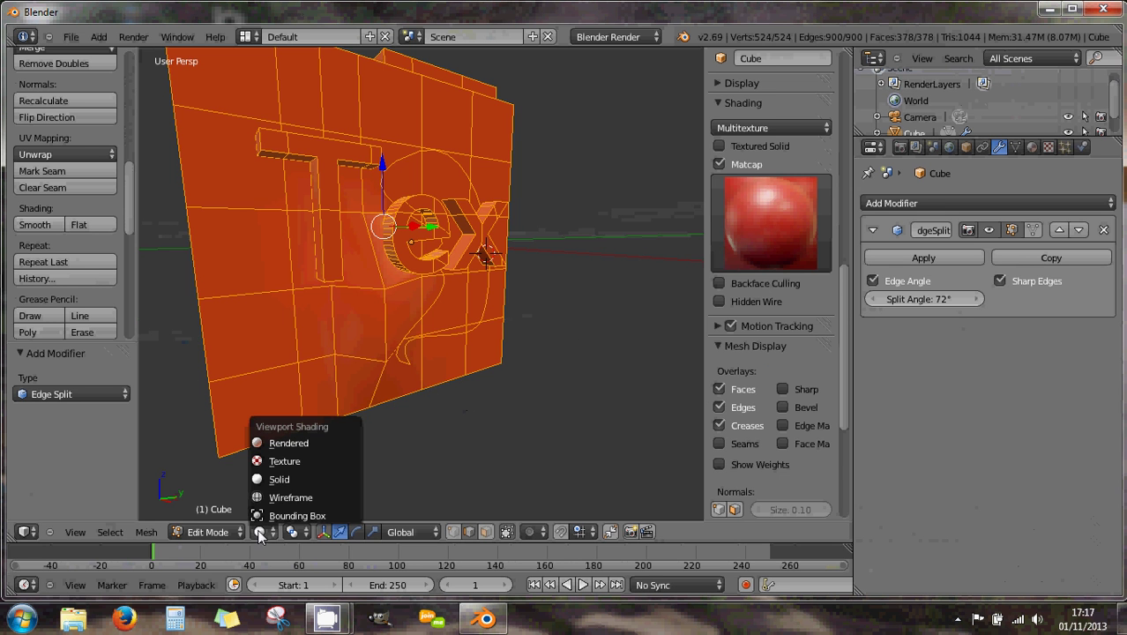
{"action": "left_click", "coordinate": [273, 462]}
{"action": "mouse_move", "coordinate": [418, 375]}
{"action": "middle_mouse_down"}
{"action": "mouse_move", "coordinate": [367, 340]}
{"action": "mouse_move", "coordinate": [422, 360]}
{"action": "mouse_move", "coordinate": [429, 374]}
{"action": "middle_mouse_up"}
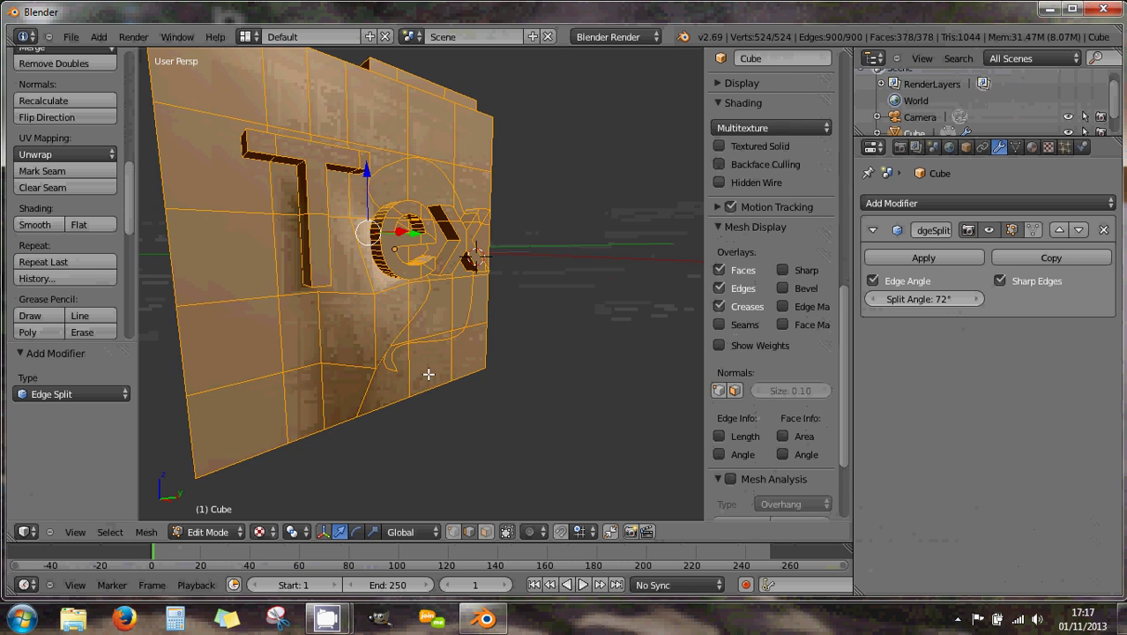
{"action": "key", "text": "a"}
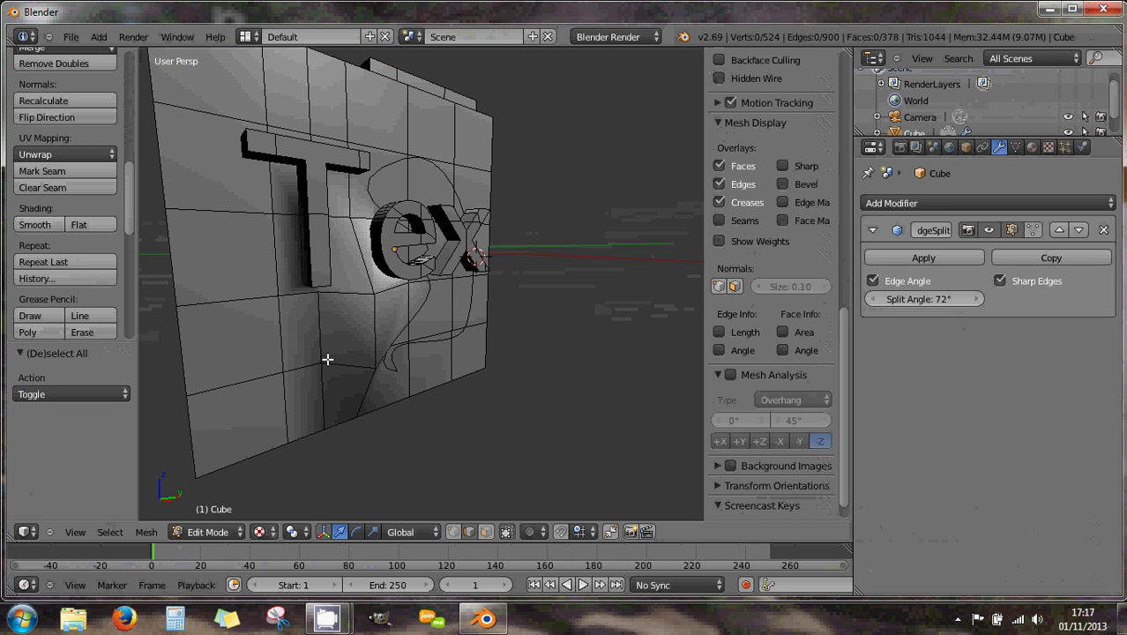
- Return the cube to Object Mode and view the lettered face without the mesh edges
{"action": "left_click", "coordinate": [259, 531]}
{"action": "left_click", "coordinate": [211, 531]}
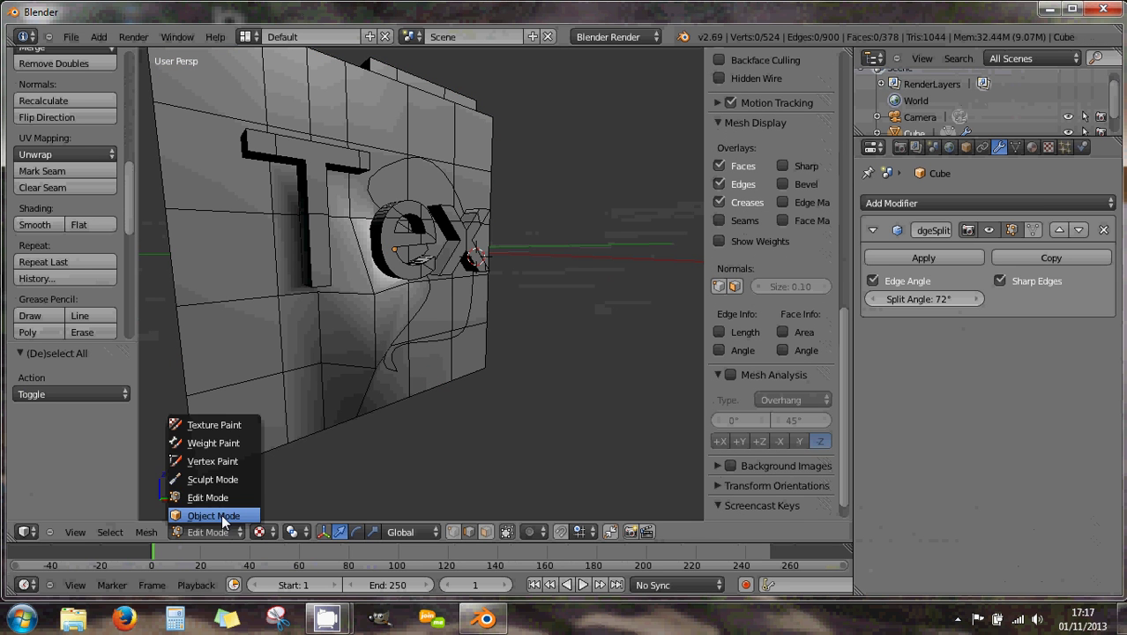
{"action": "left_click", "coordinate": [218, 520]}
{"action": "mouse_move", "coordinate": [363, 378]}
{"action": "middle_mouse_down"}
{"action": "mouse_move", "coordinate": [334, 352]}
{"action": "mouse_move", "coordinate": [407, 373]}
{"action": "mouse_move", "coordinate": [420, 390]}
{"action": "mouse_move", "coordinate": [395, 413]}
{"action": "mouse_move", "coordinate": [321, 373]}
{"action": "mouse_move", "coordinate": [353, 374]}
{"action": "middle_mouse_up"}
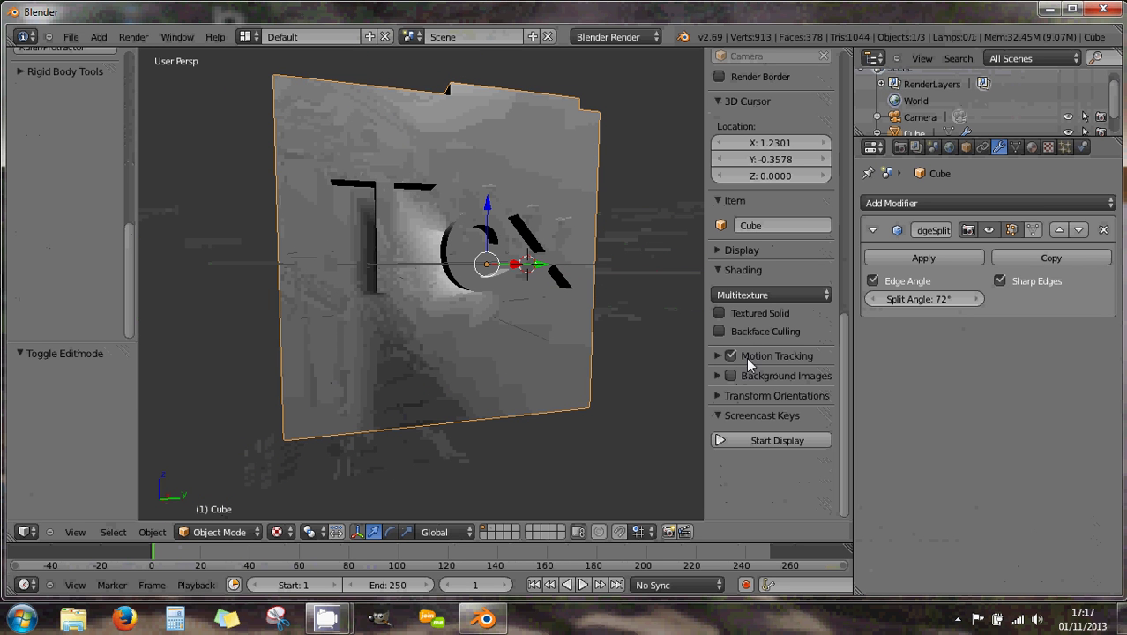
- Enable Textured Solid and set the viewport's material mode to GLSL
{"action": "left_click", "coordinate": [720, 314]}
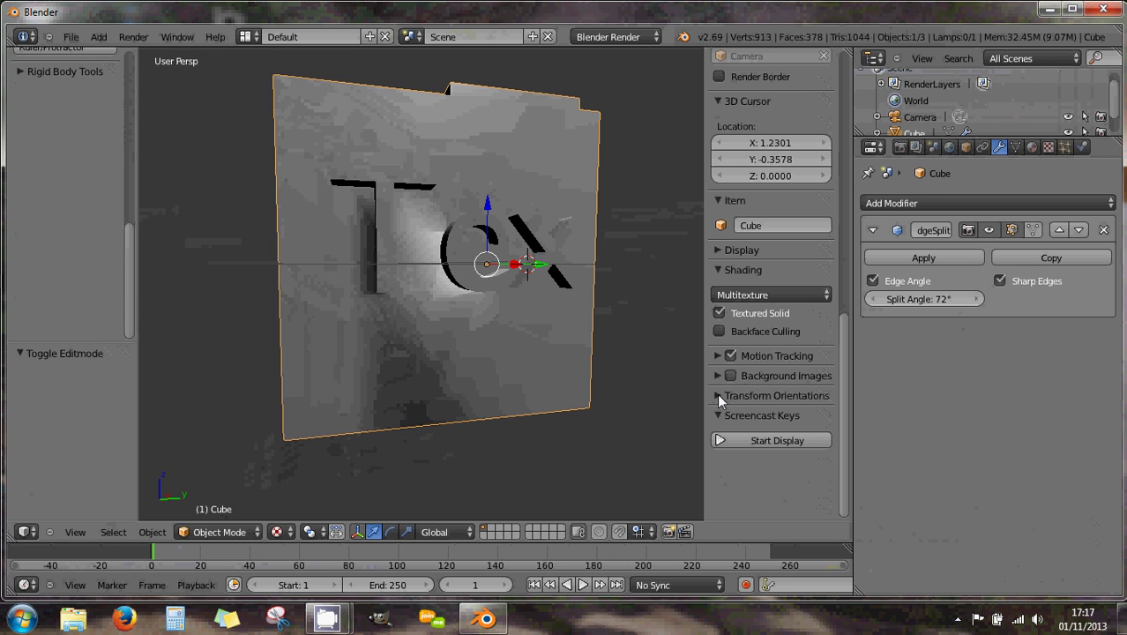
{"action": "left_click", "coordinate": [730, 295]}
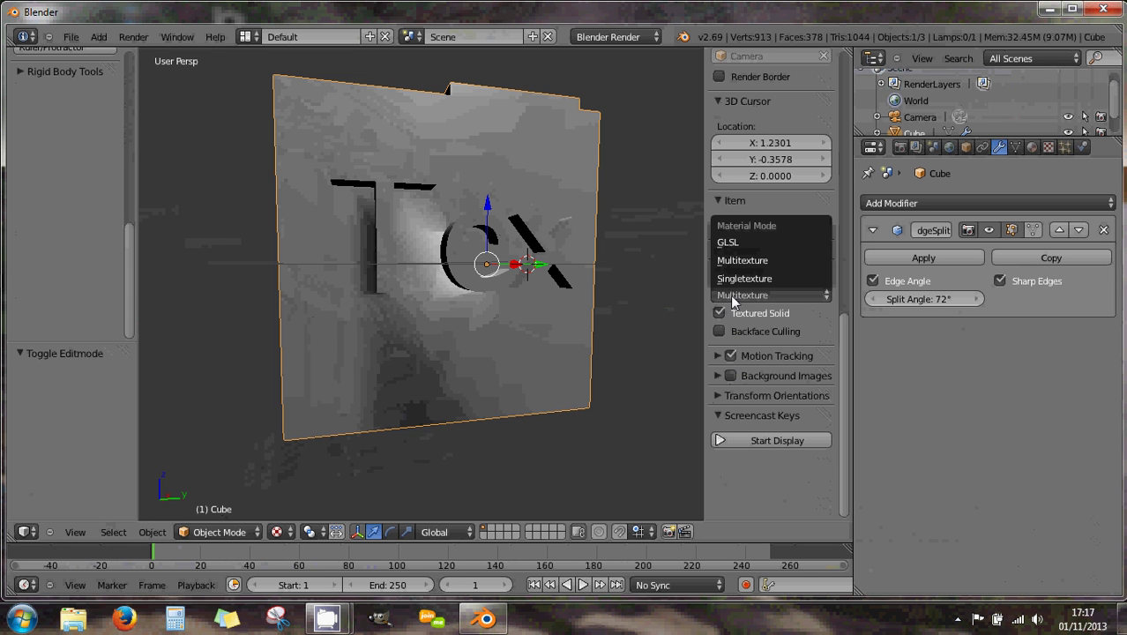
{"action": "left_click", "coordinate": [733, 242]}
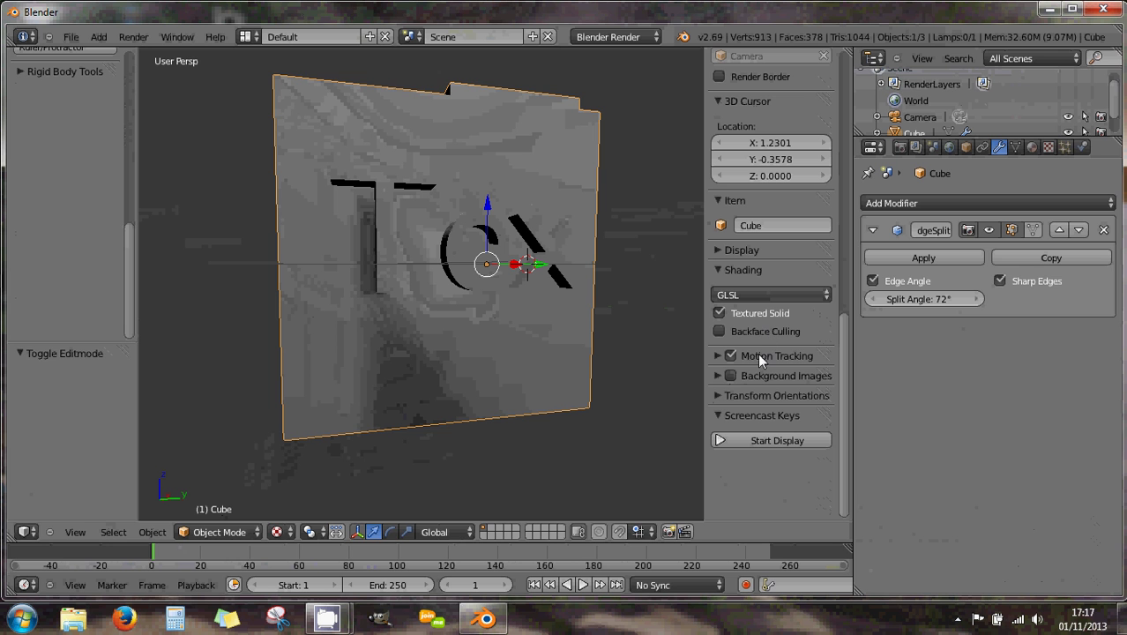
- Switch the viewport back to Solid shading and change the matcap to the metallic gold sphere
{"action": "left_click", "coordinate": [276, 531]}
{"action": "left_click", "coordinate": [284, 477]}
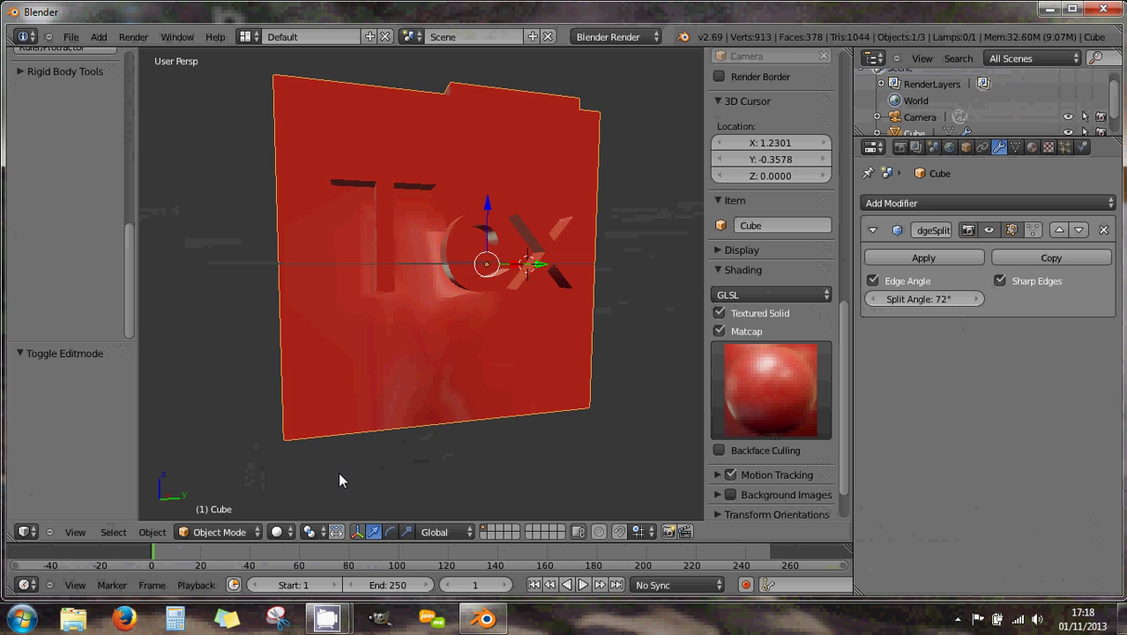
{"action": "middle_click_drag", "start_coordinate": [468, 385], "coordinate": [552, 347]}
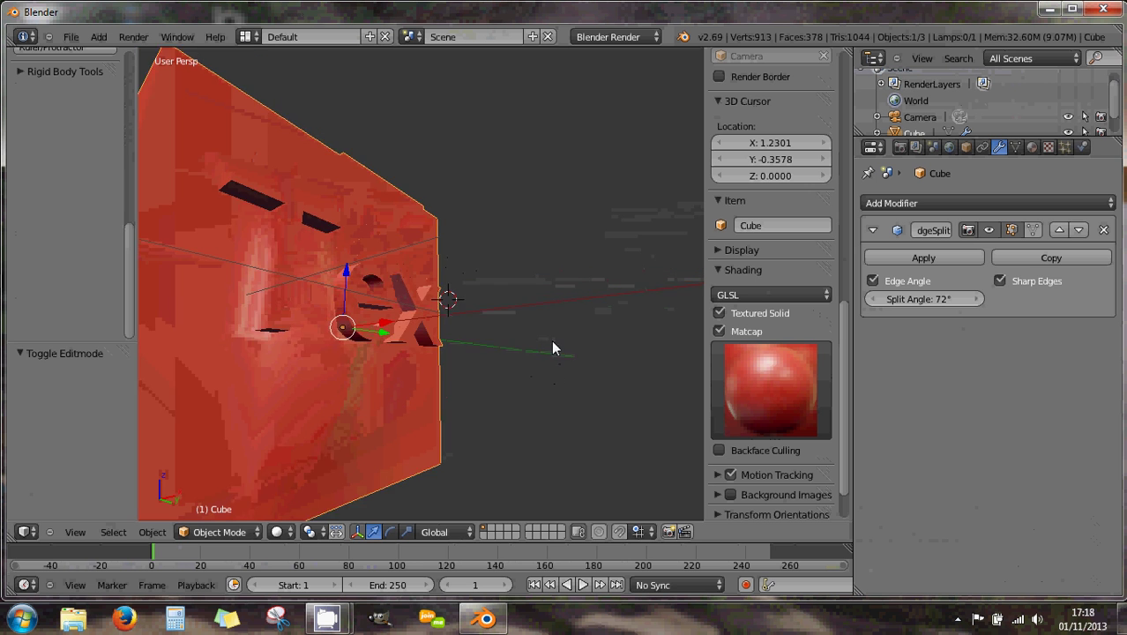
{"action": "left_click", "coordinate": [800, 403]}
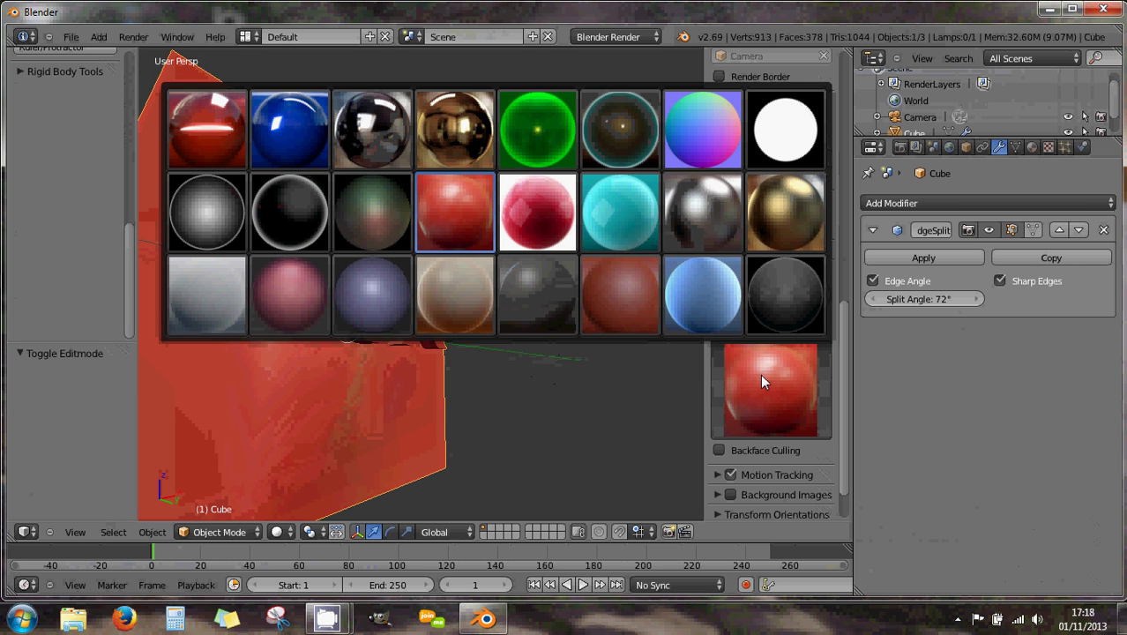
{"action": "left_click", "coordinate": [790, 221]}
{"action": "middle_click_drag", "start_coordinate": [449, 293], "coordinate": [221, 291]}
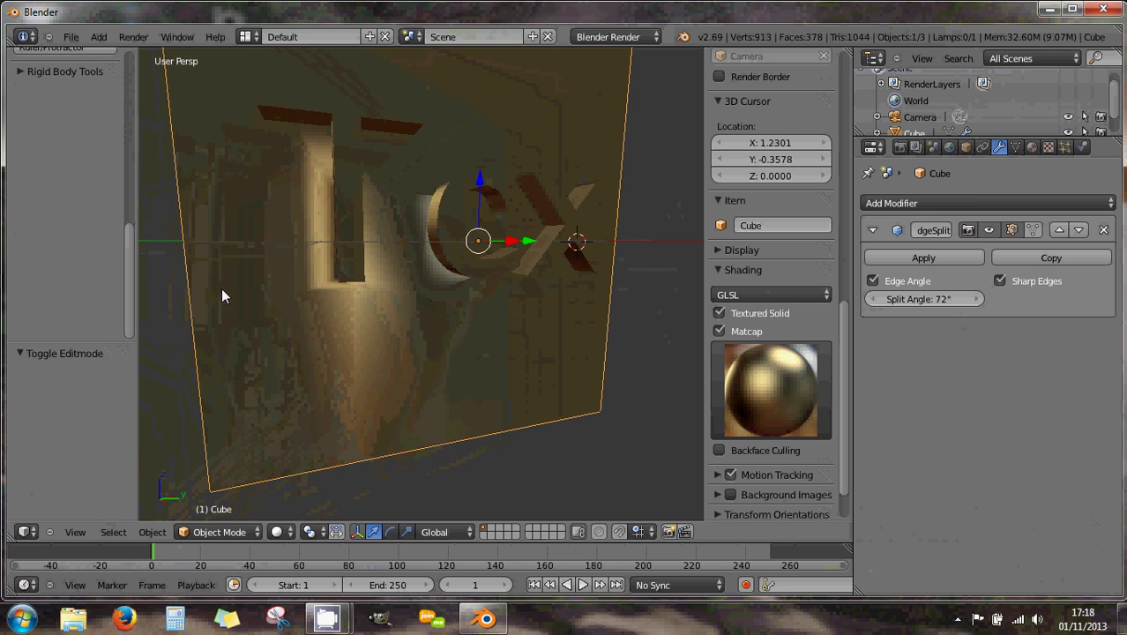
- Examine the gold-shaded lettering on the cube from several angles and close the program
{"action": "middle_click_drag", "start_coordinate": [378, 284], "coordinate": [310, 290]}
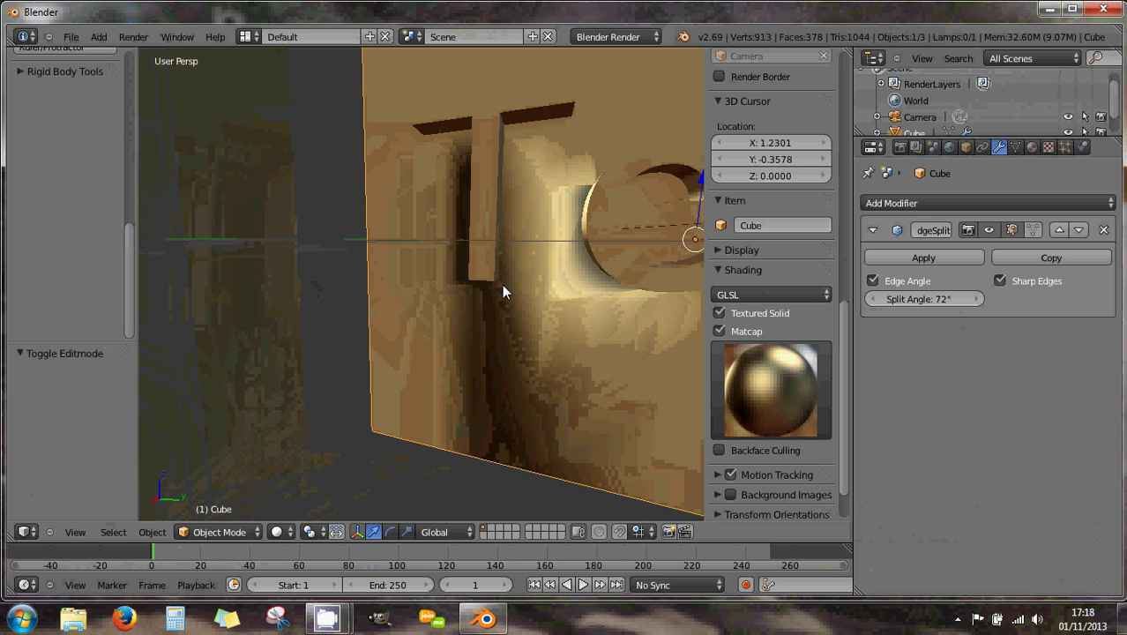
{"action": "middle_click_drag", "start_coordinate": [504, 291], "coordinate": [533, 228]}
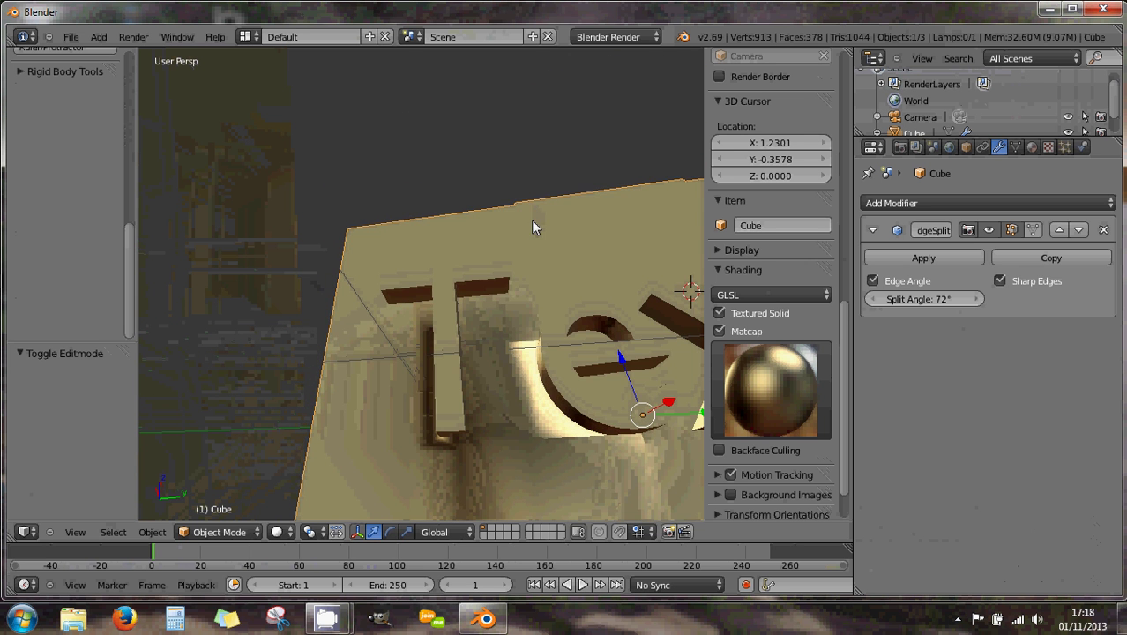
{"action": "middle_click_drag", "start_coordinate": [513, 305], "coordinate": [569, 357]}
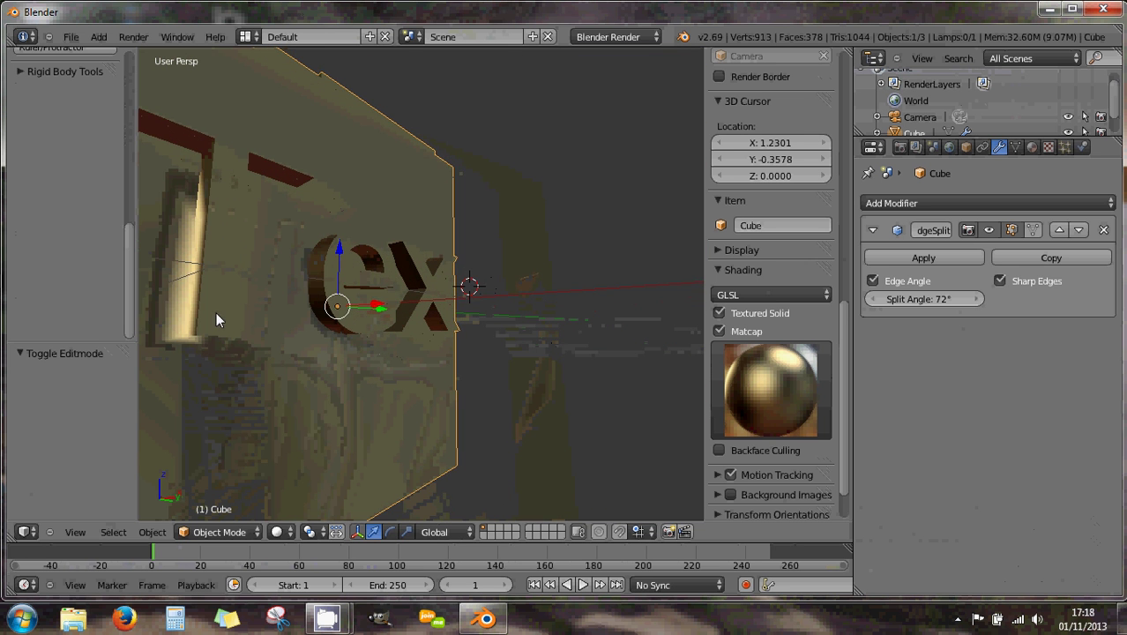
{"action": "middle_click_drag", "start_coordinate": [216, 312], "coordinate": [228, 320]}
{"action": "middle_click_drag", "start_coordinate": [146, 296], "coordinate": [167, 299]}
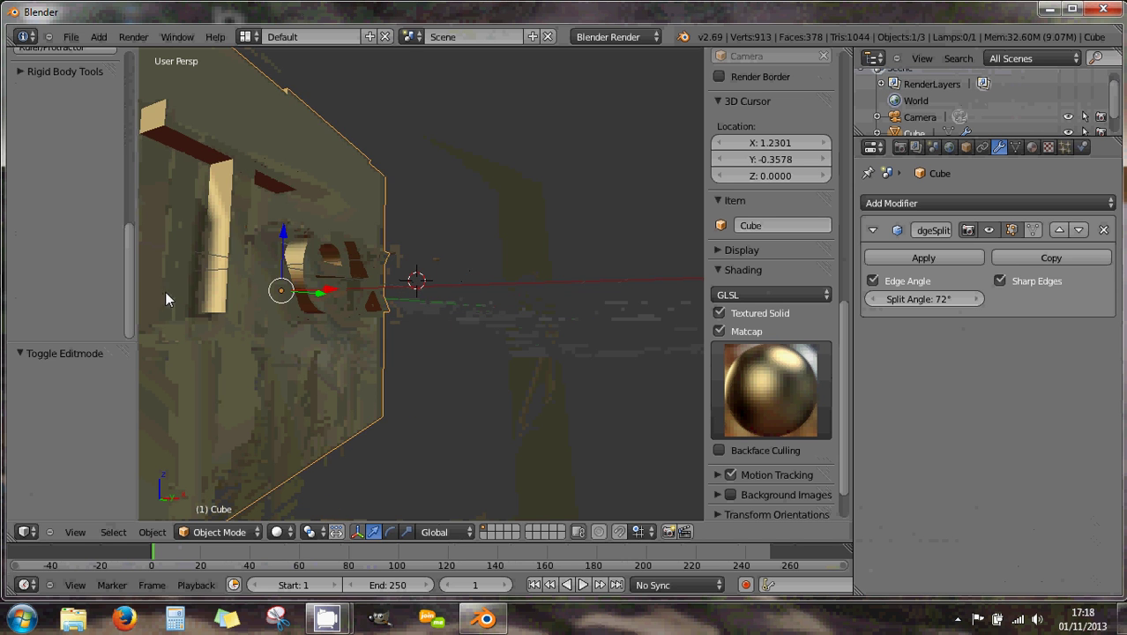
{"action": "middle_click_drag", "start_coordinate": [235, 279], "coordinate": [174, 287]}
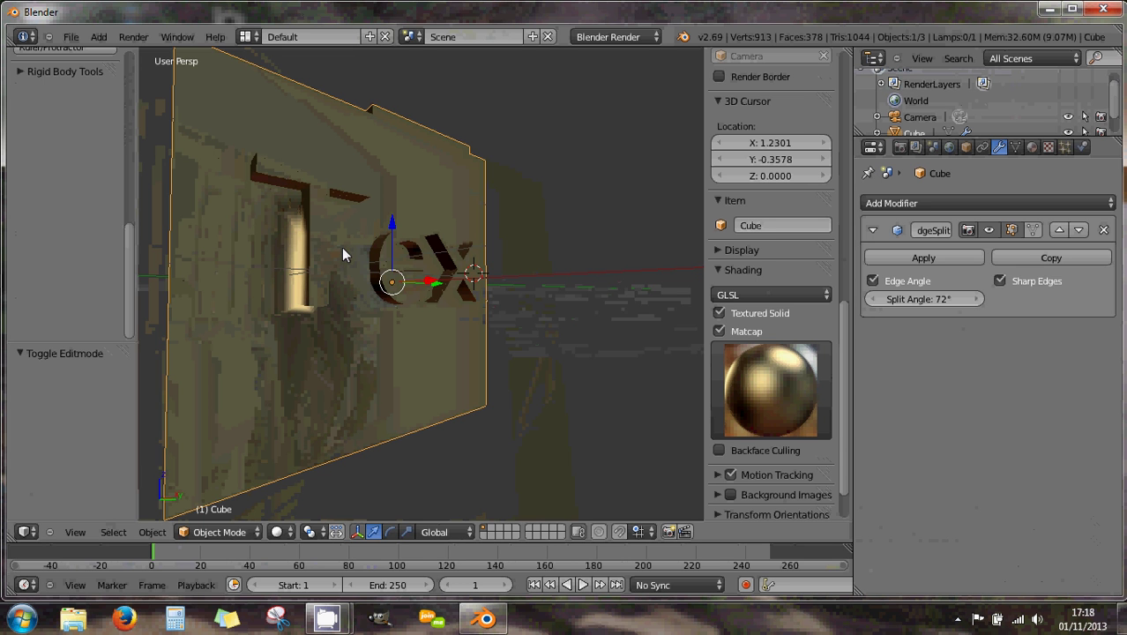
{"action": "left_click", "coordinate": [1072, 9]}
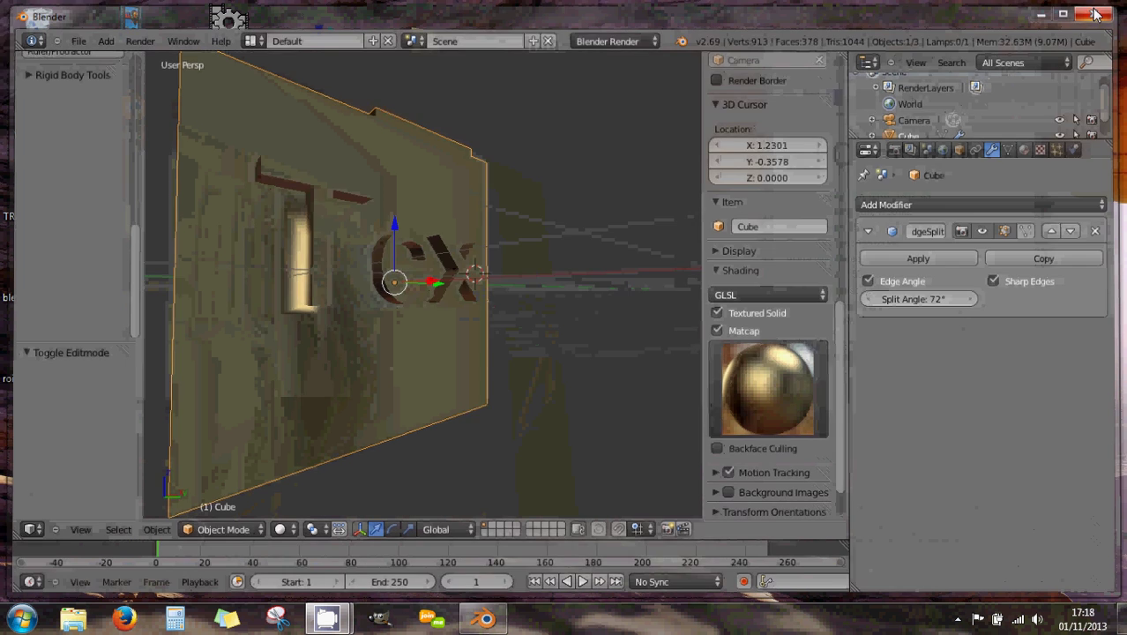